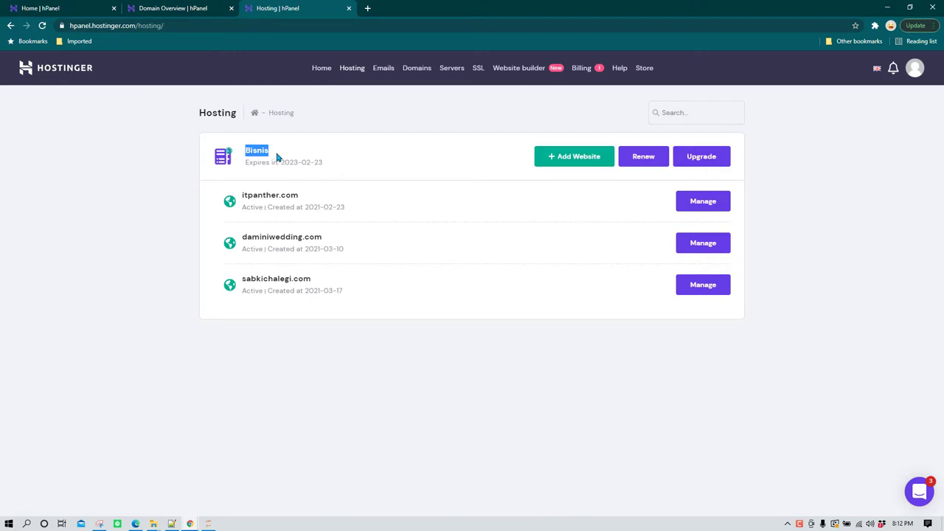
Step: Open the Add Website page from the Bisnis hosting plan card
left_click(302, 172)
left_click(565, 158)
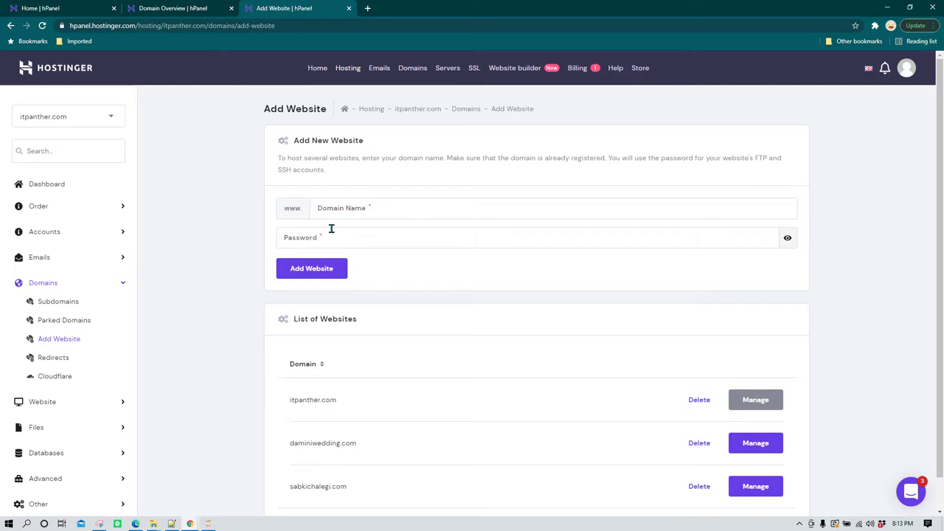
Step: Add techbuzzguide.com with a password as a new website, then check the List of Websites
left_click(384, 209)
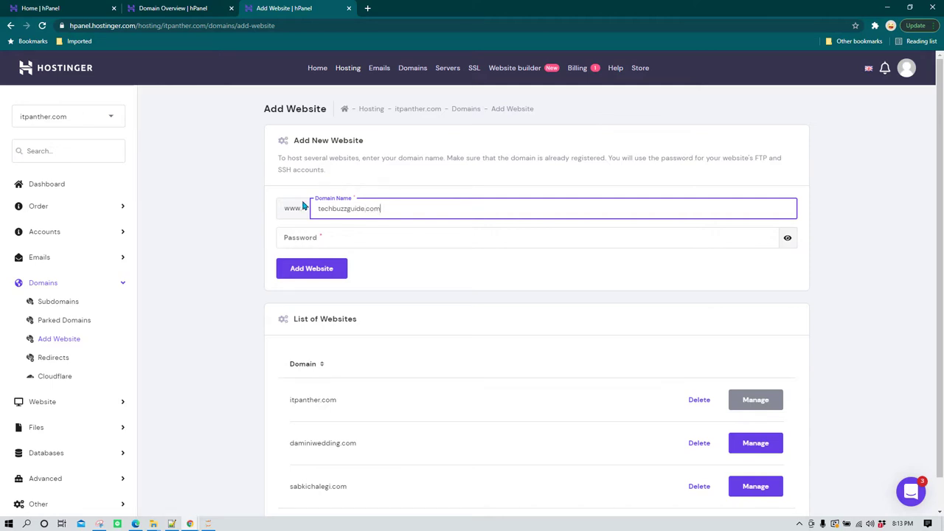
left_click(338, 237)
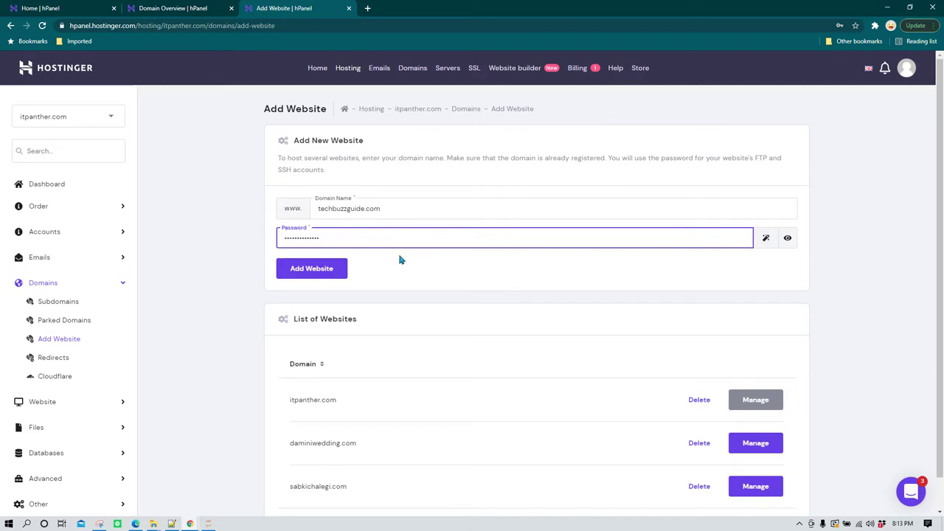
left_click(332, 271)
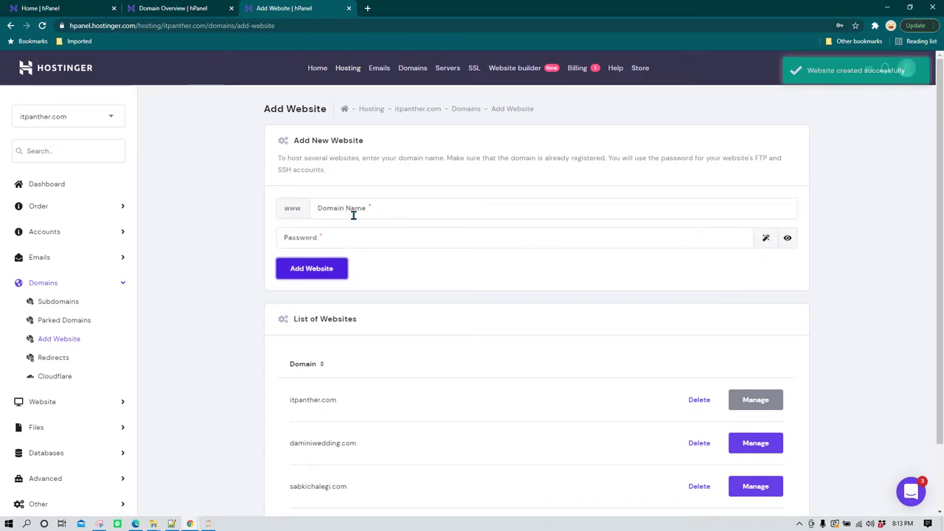
scroll(369, 210, "down", 1)
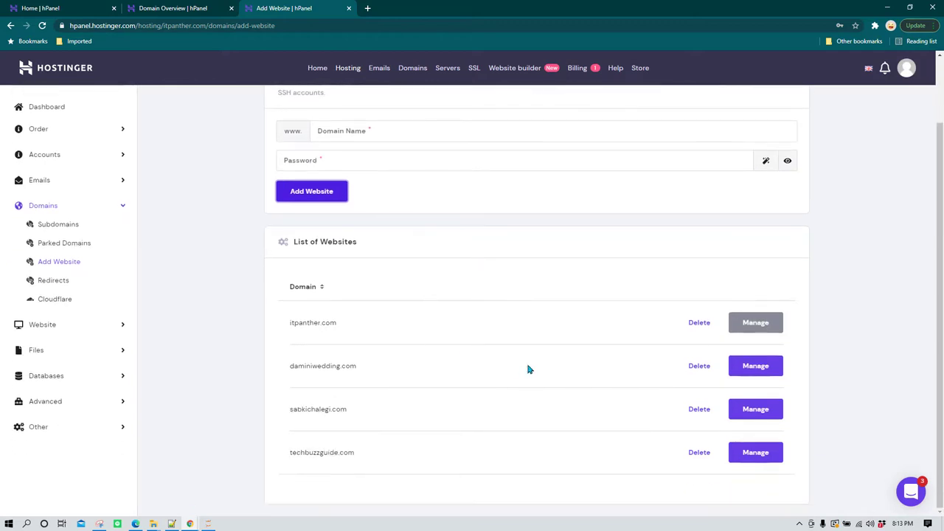
scroll(384, 280, "up", 1)
scroll(509, 354, "down", 1)
Step: Copy techbuzzguide.com's hosting IP 31.170.160.27 from its hosting management page
left_click(764, 455)
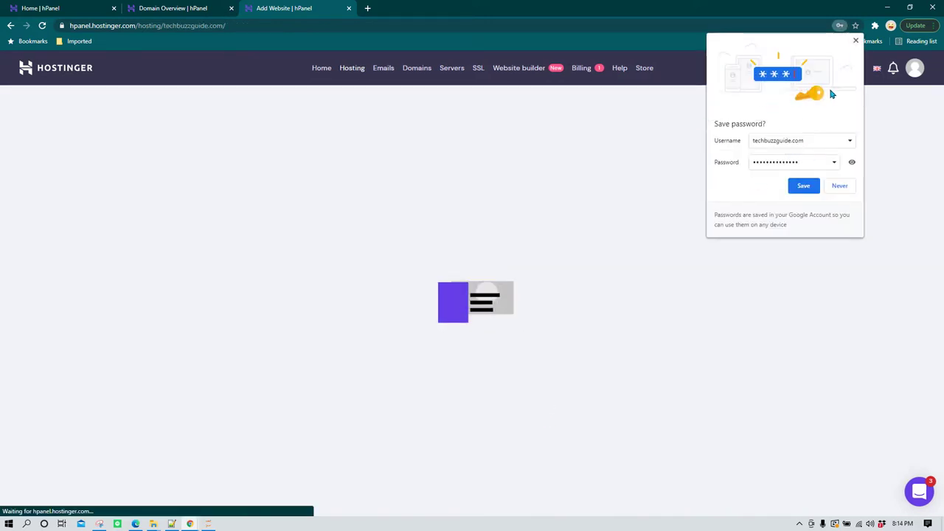
left_click(856, 41)
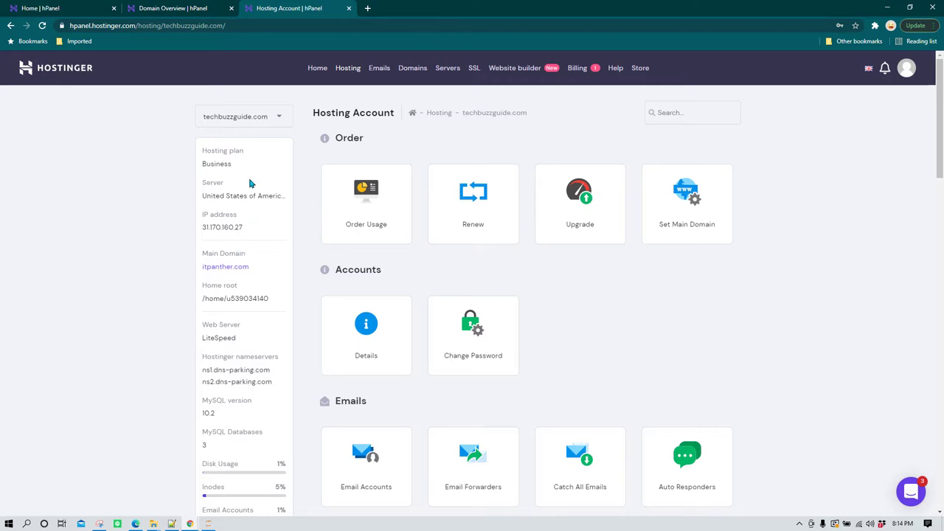
left_click_drag(202, 229, 249, 230)
left_click(209, 226)
right_click(250, 230)
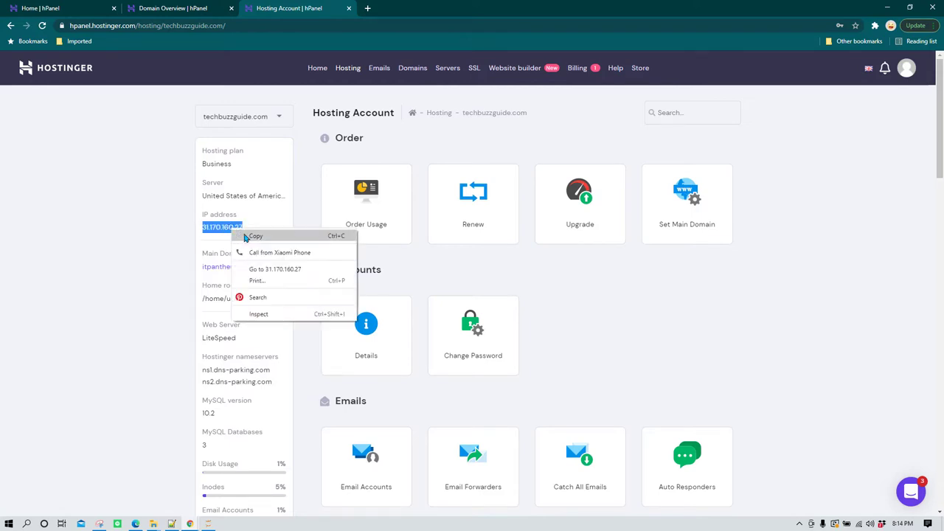
left_click(259, 237)
left_click(252, 230)
left_click(194, 8)
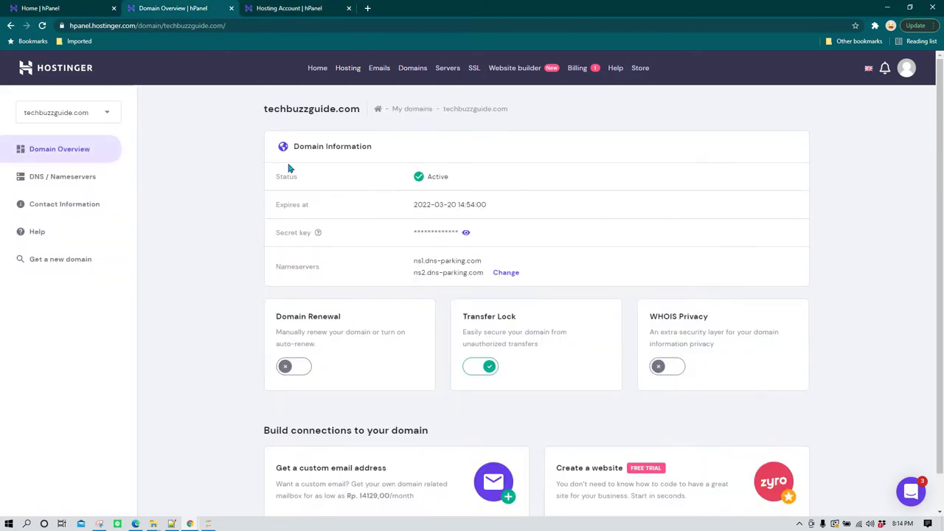
Step: Verify in DNS / Nameservers that techbuzzguide.com's A record points to 31.170.160.27
scroll(517, 341, "down", 1)
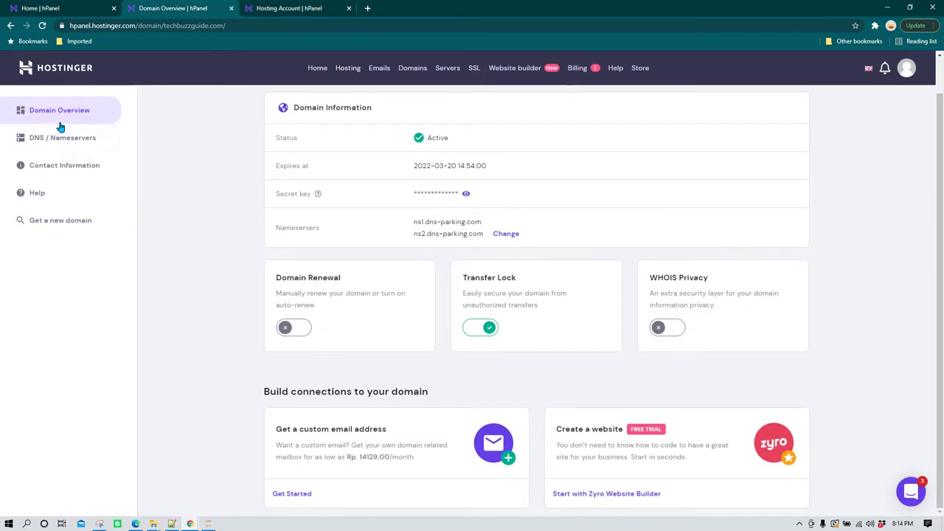
left_click(55, 140)
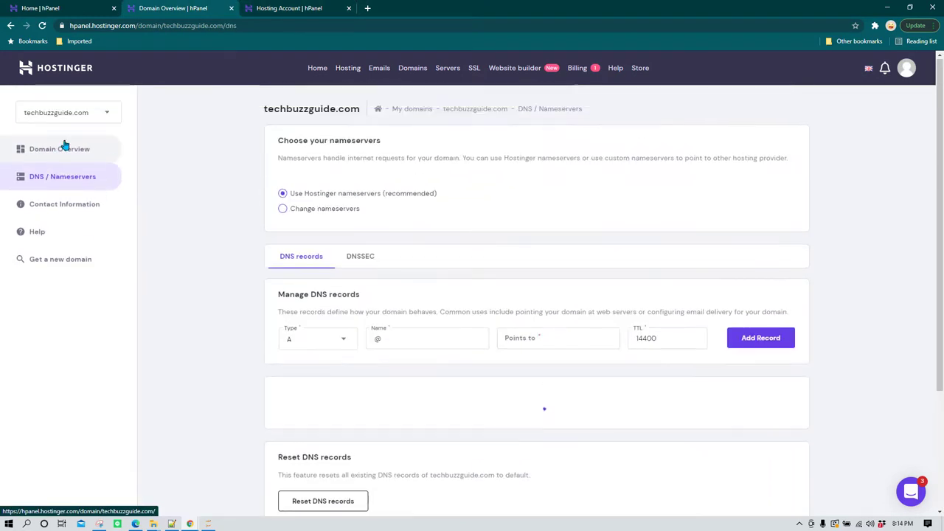
scroll(632, 331, "down", 2)
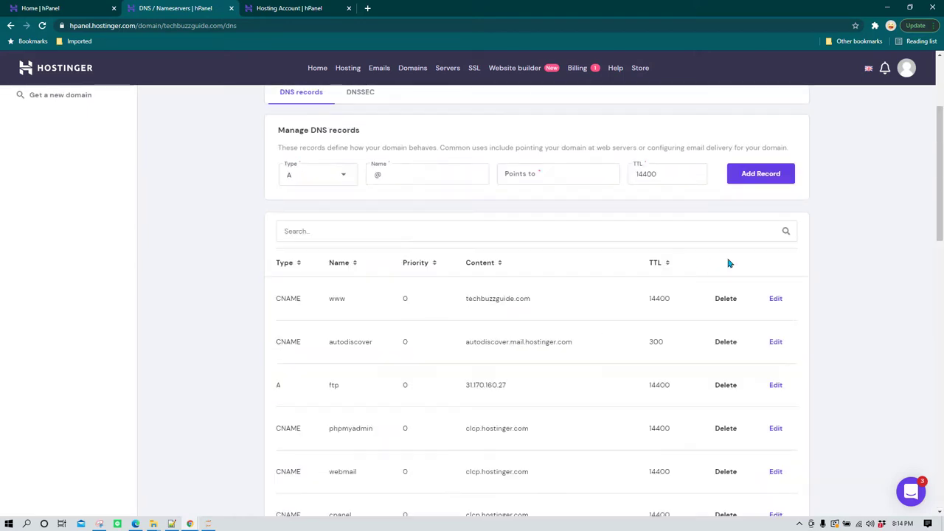
scroll(801, 264, "down", 10)
scroll(805, 269, "down", 2)
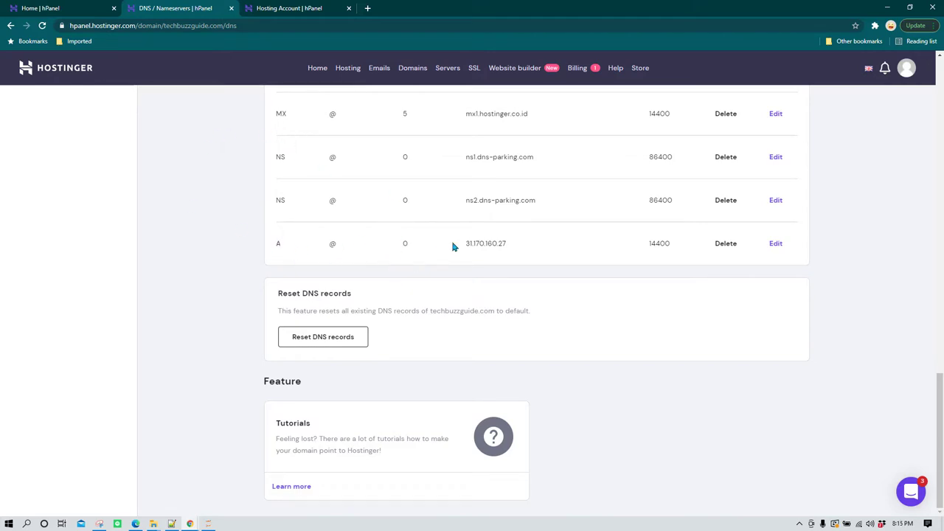
left_click_drag(463, 246, 519, 249)
left_click(294, 7)
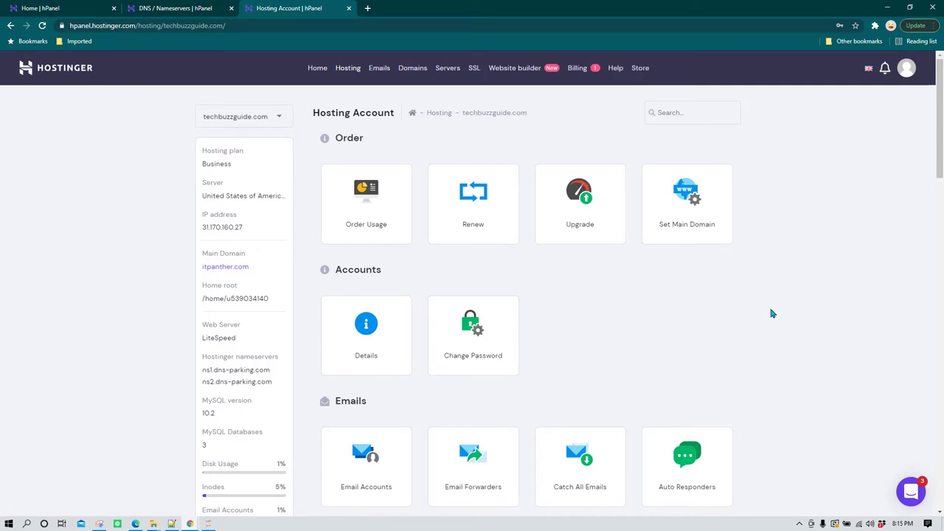
Step: Open the Auto Installer from the Website section of techbuzzguide.com's hosting dashboard
scroll(772, 315, "down", 1)
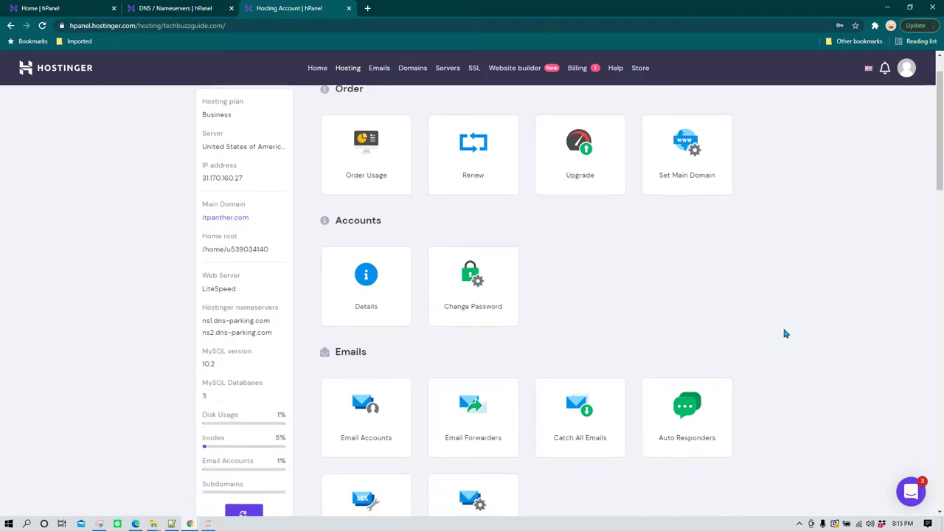
scroll(772, 335, "down", 1)
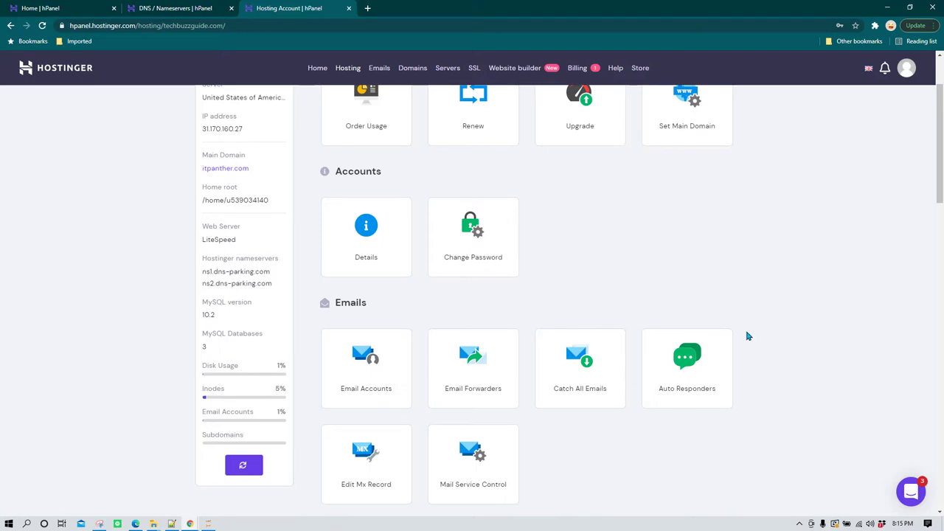
scroll(749, 336, "down", 5)
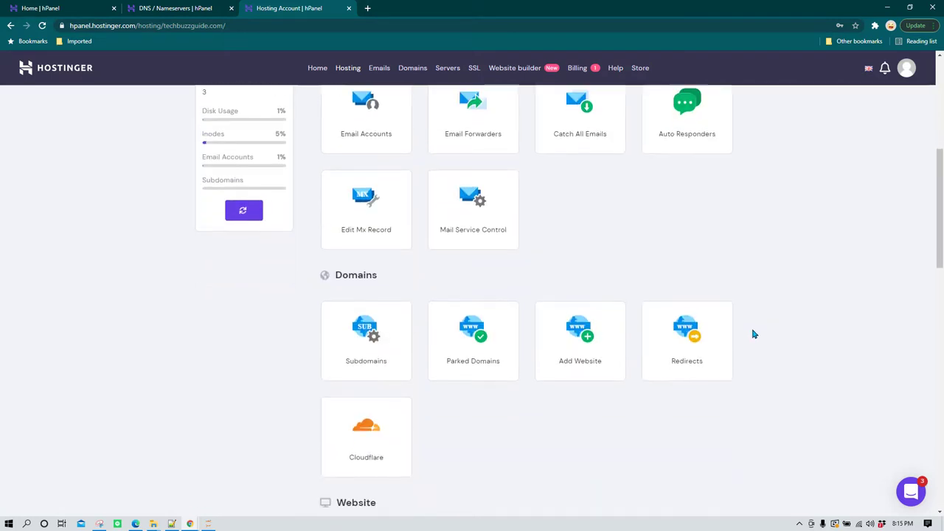
scroll(776, 342, "down", 2)
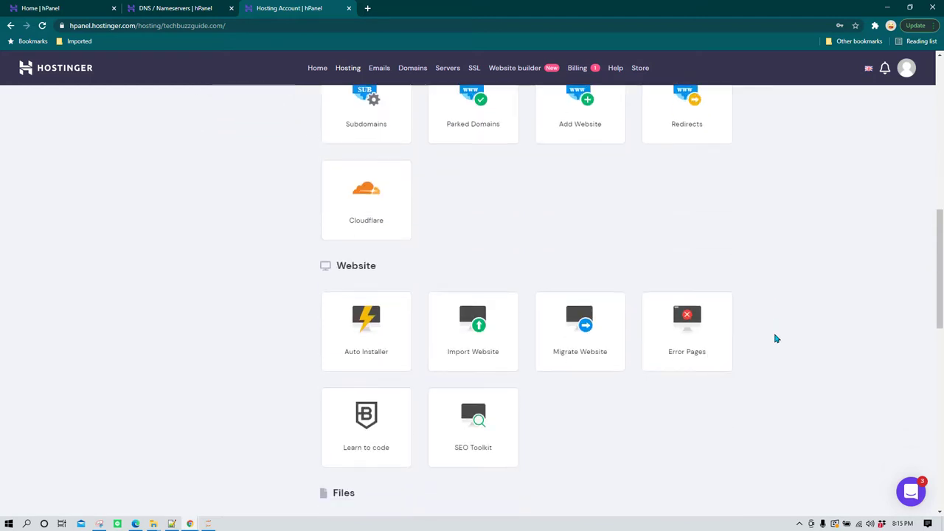
scroll(776, 339, "down", 3)
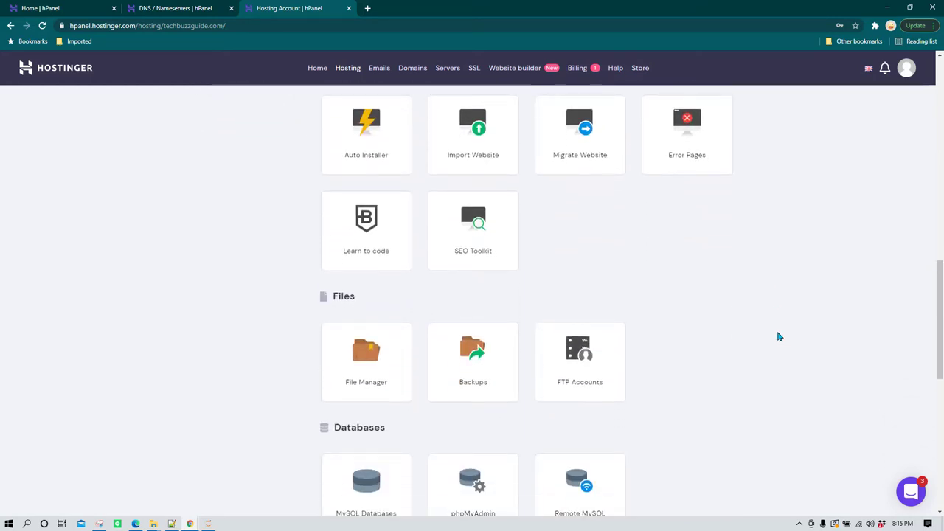
scroll(450, 242, "up", 2)
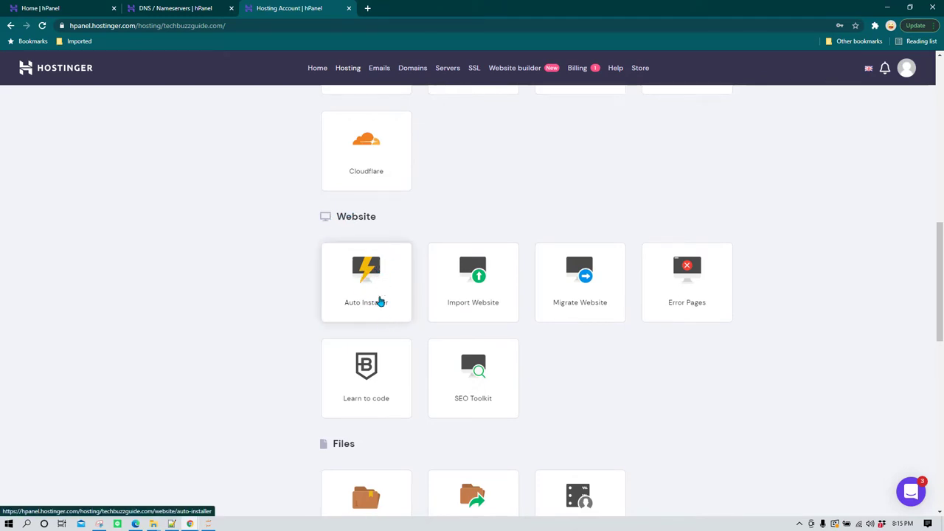
left_click(379, 301)
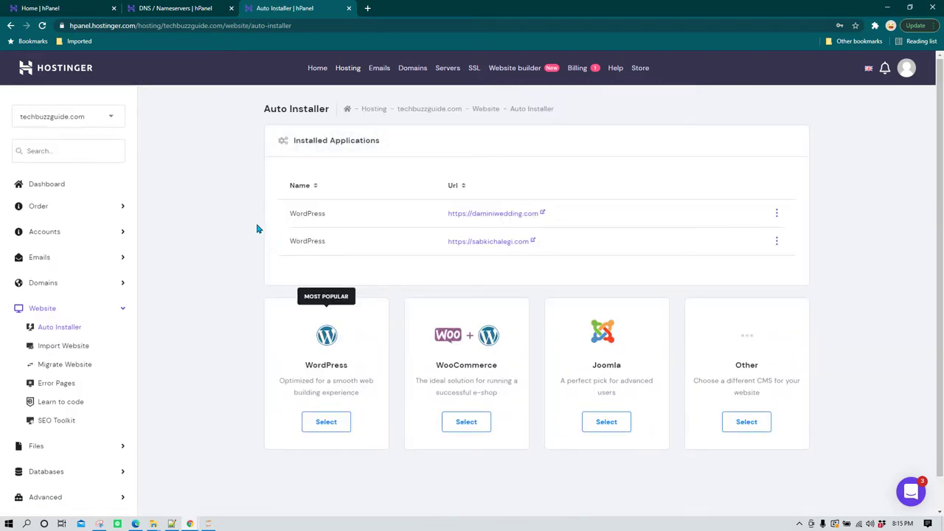
Step: Select WordPress in the Auto Installer to bring up the Install WordPress dialog
scroll(522, 349, "down", 1)
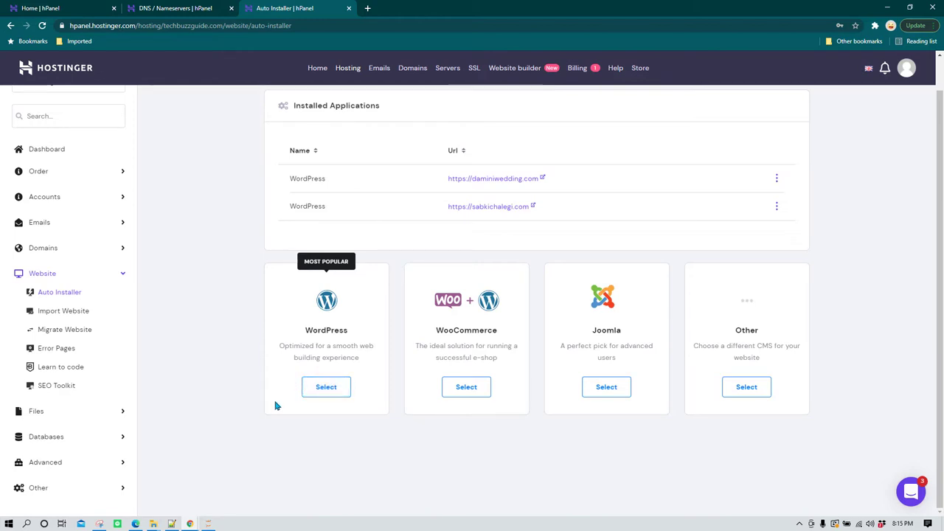
left_click(322, 390)
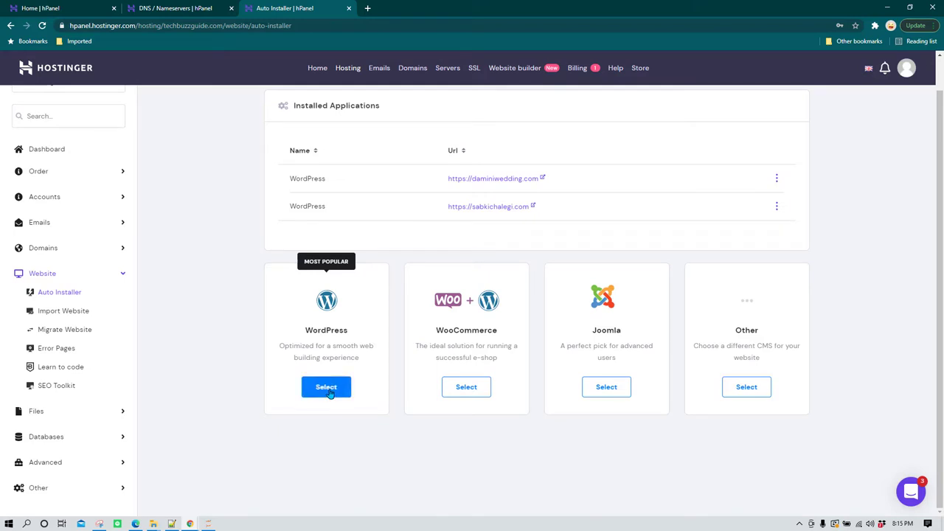
left_click(325, 392)
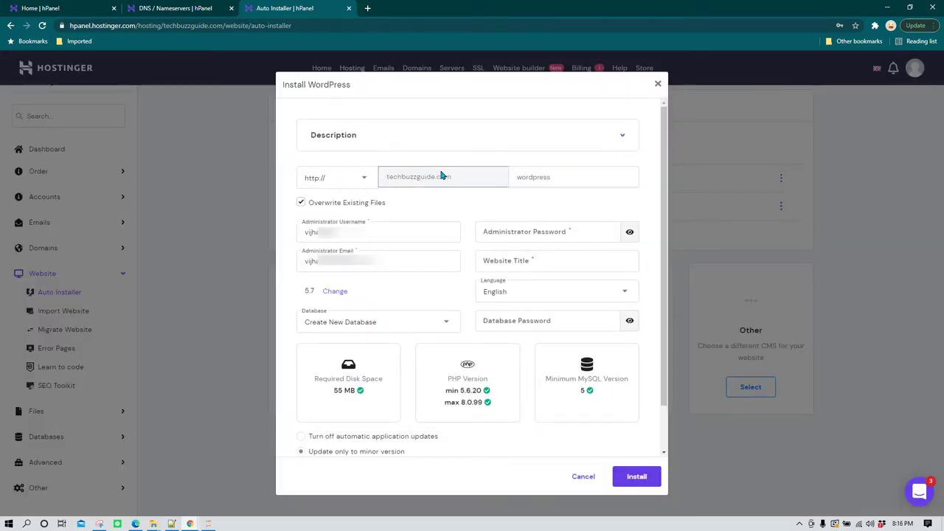
Step: Enter the administrator username and password in the Install WordPress form
left_click(563, 179)
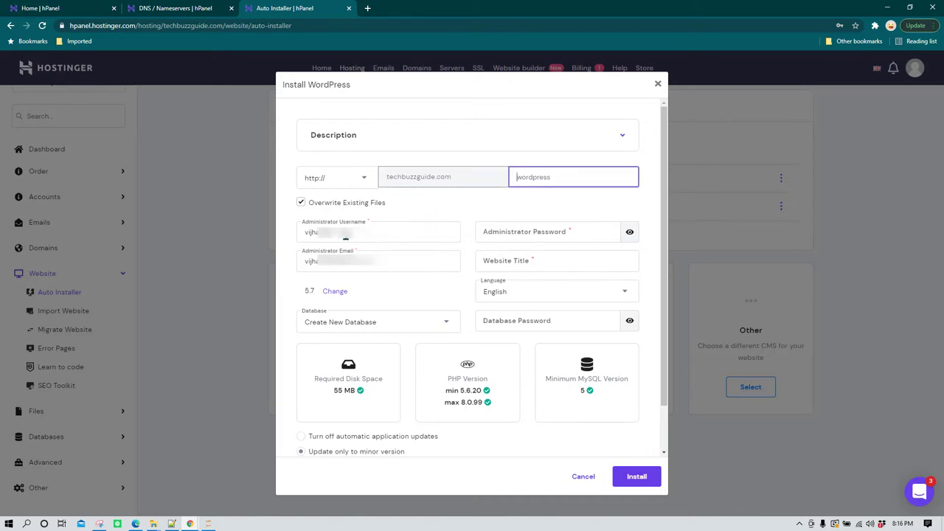
left_click(373, 240)
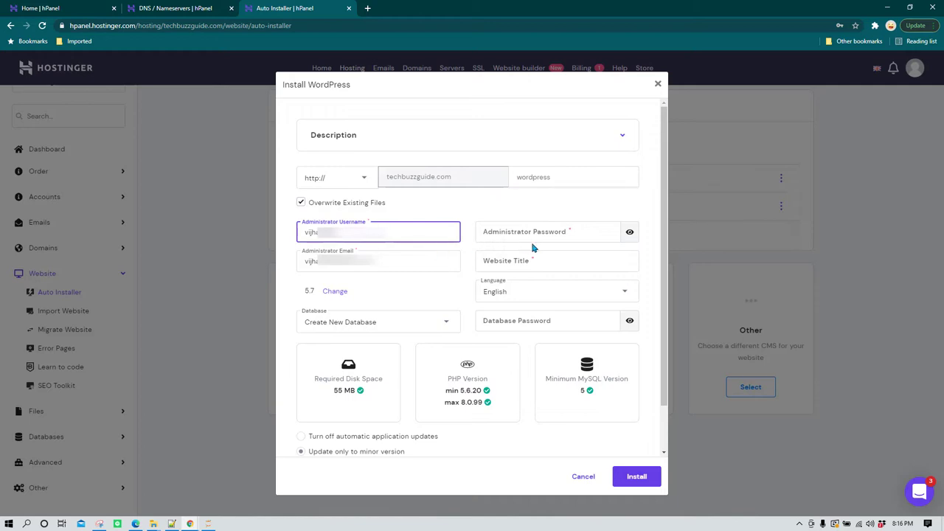
left_click(563, 234)
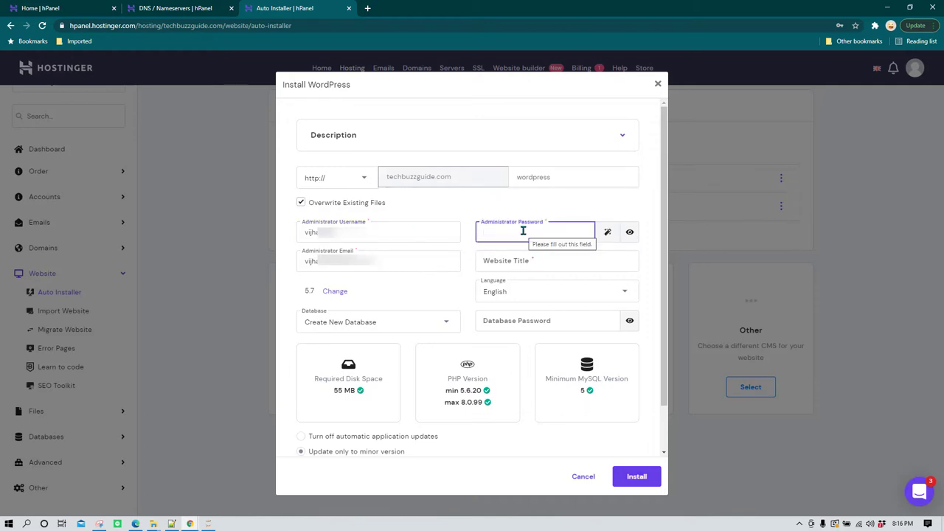
type("••••••••••")
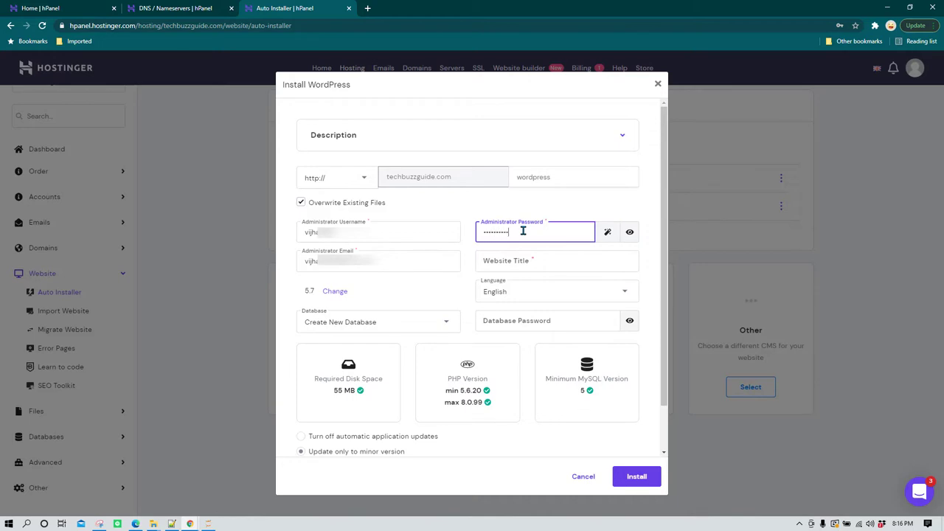
type("••")
left_click(560, 259)
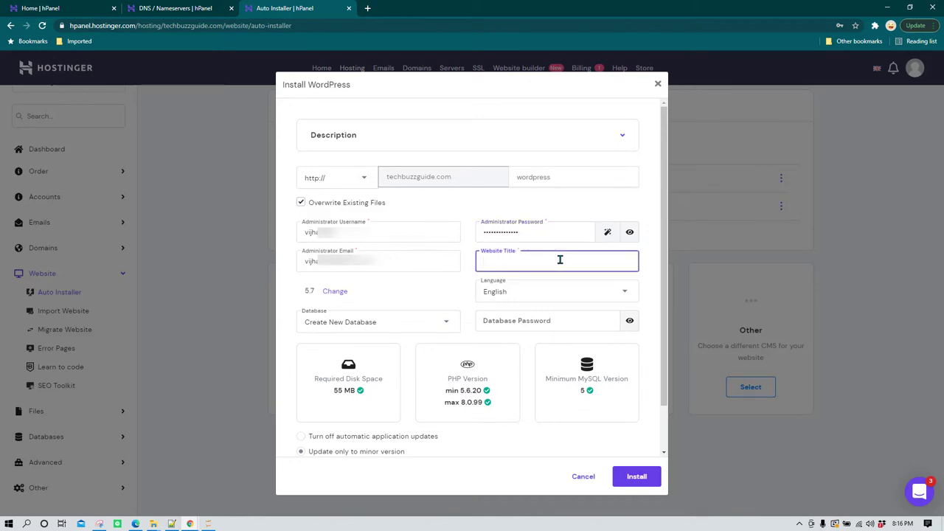
Step: Correct the website title to 'Tech Buzz Guide' and fill in the administrator email
key("ctrl+a")
key("BackSpace")
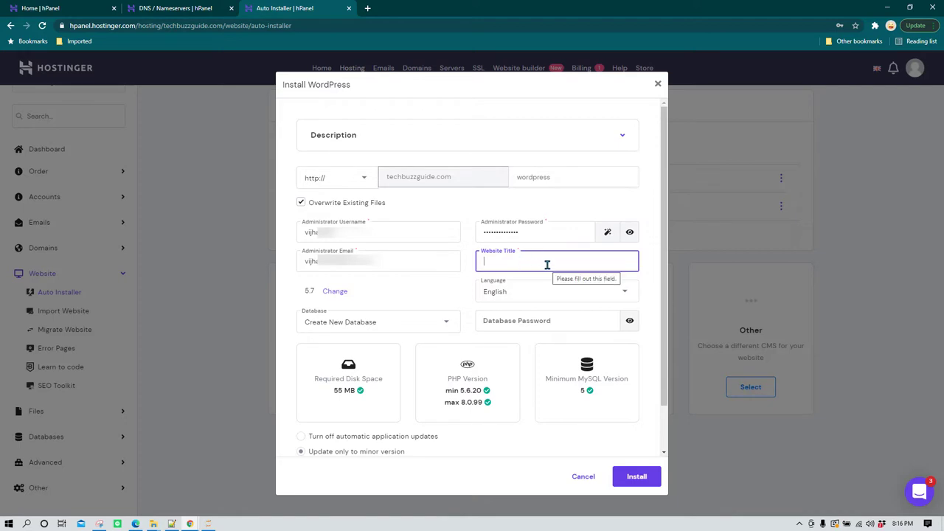
type("Tech Guide")
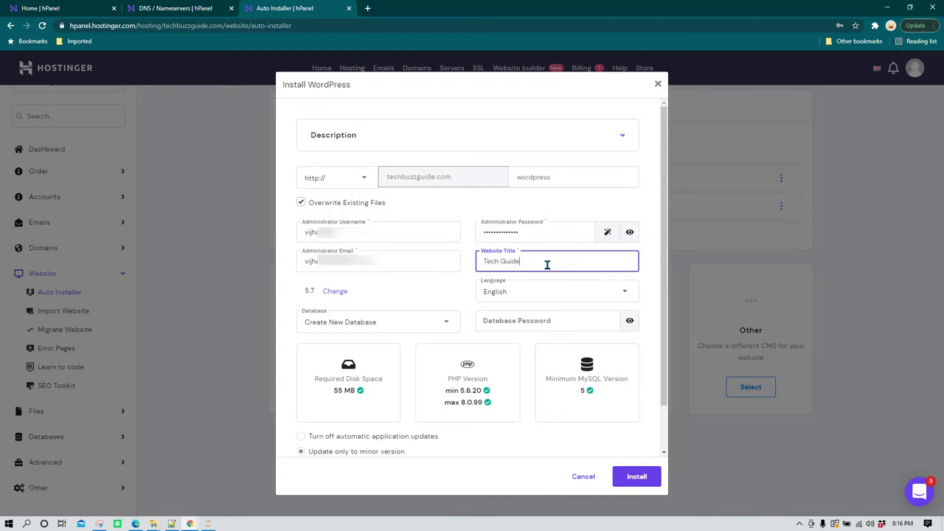
key("BackSpace")
key("BackSpace")
key("BackSpace")
key("BackSpace")
key("BackSpace")
left_click(384, 267)
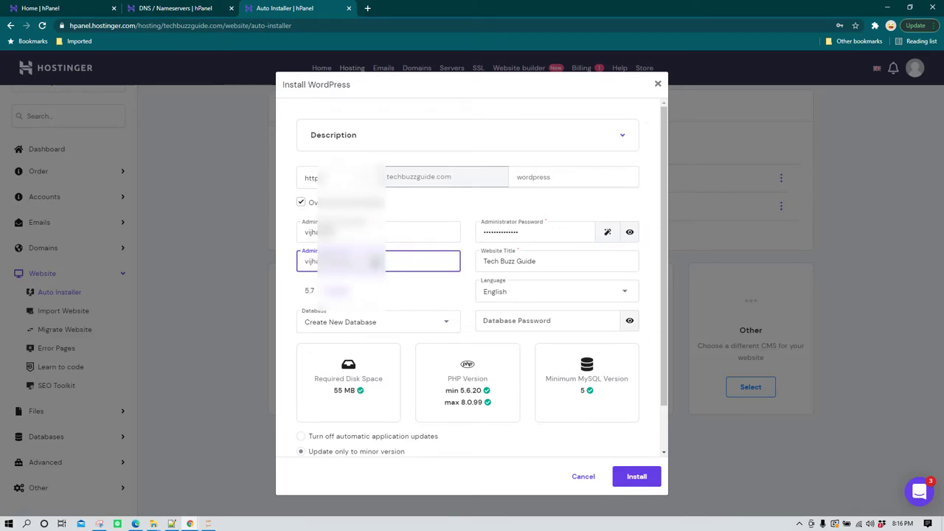
scroll(458, 291, "down", 1)
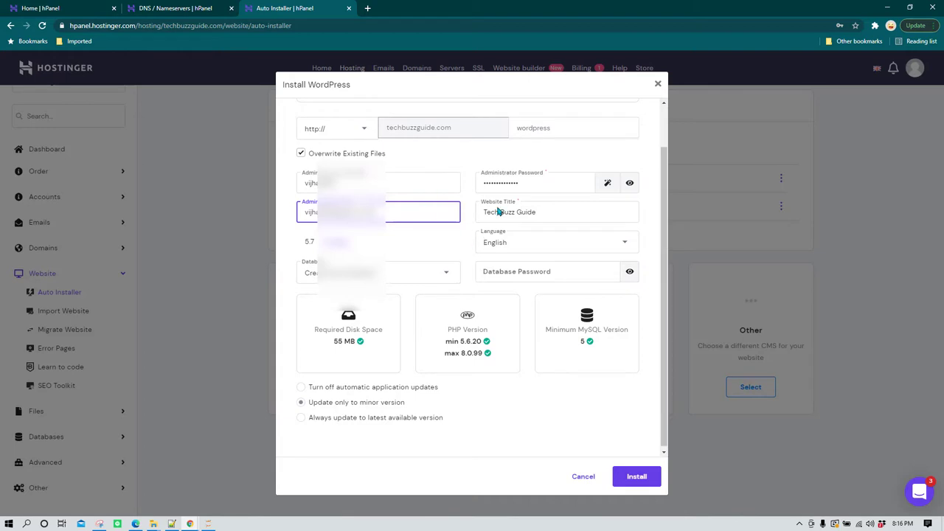
scroll(531, 262, "down", 1)
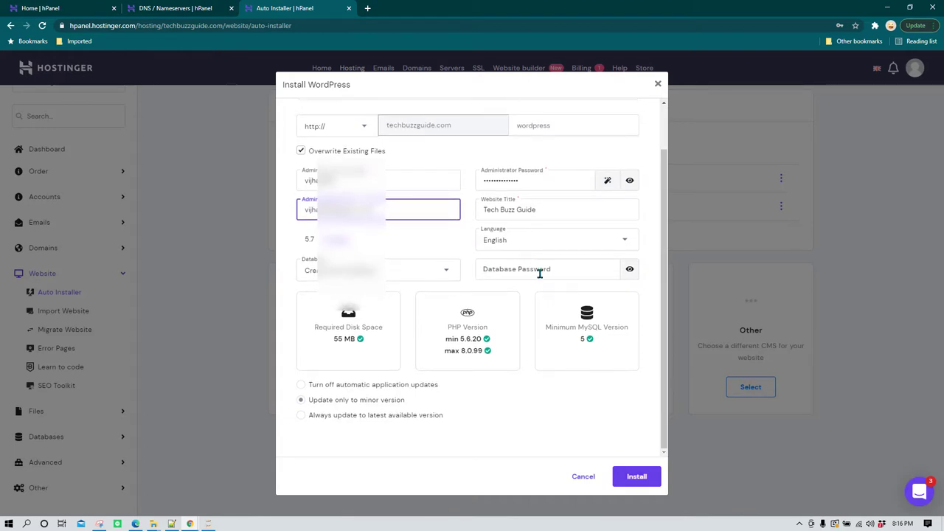
Step: Enter a database password and launch the WordPress installation
left_click(539, 274)
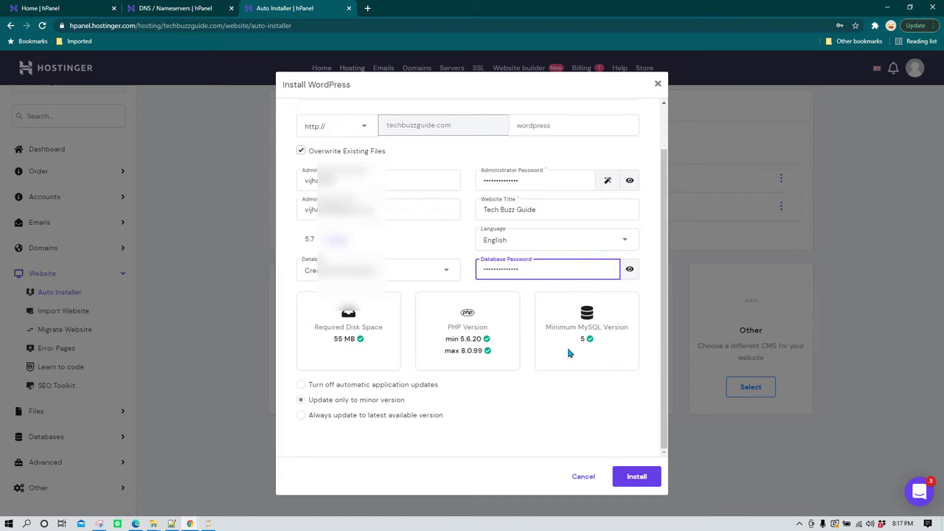
scroll(573, 369, "up", 2)
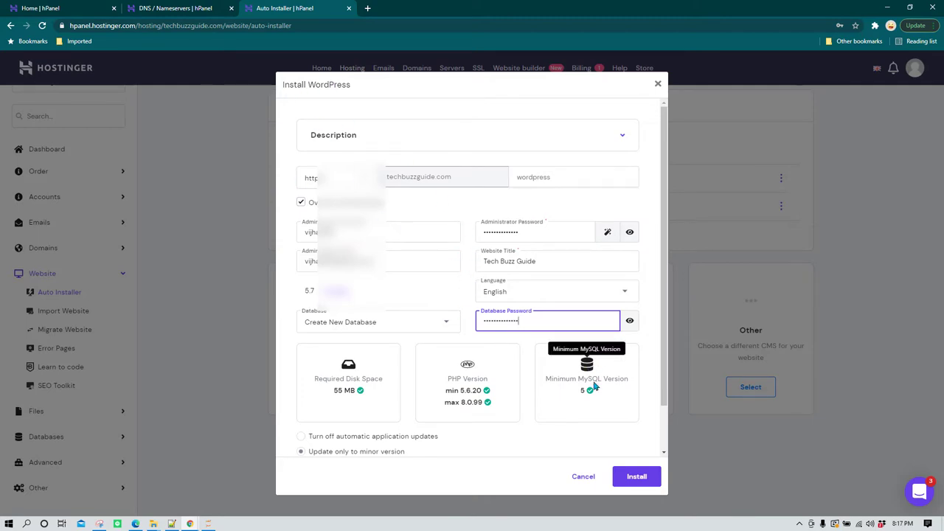
scroll(595, 399, "down", 1)
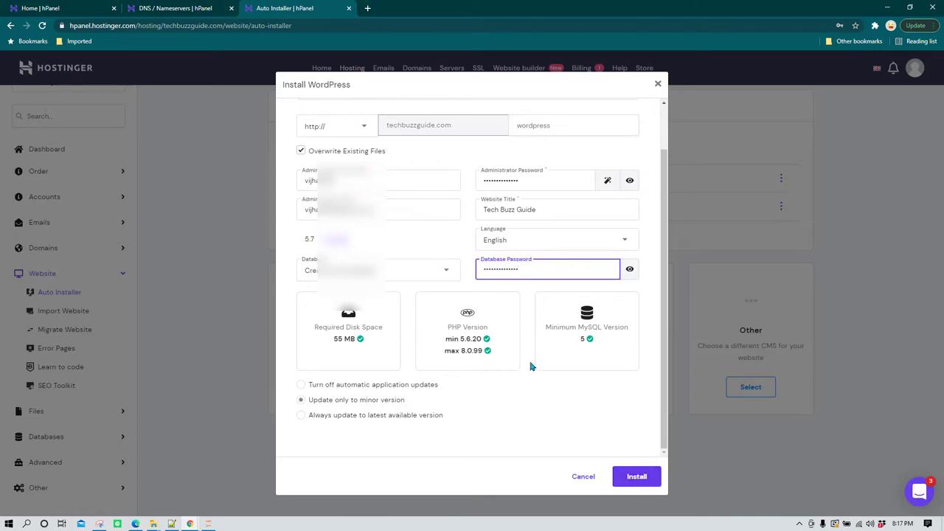
left_click(637, 478)
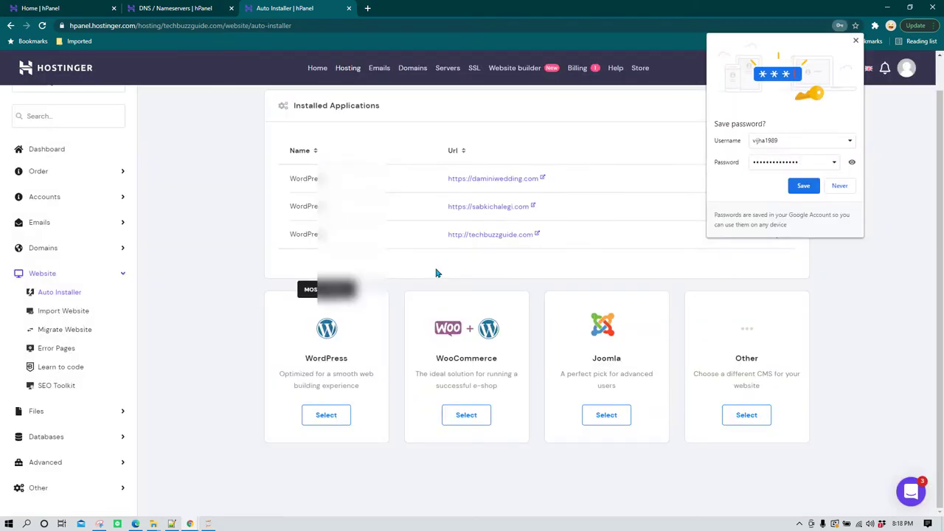
Step: Open techbuzzguide.com from the Installed Applications list in a new tab
left_click(856, 41)
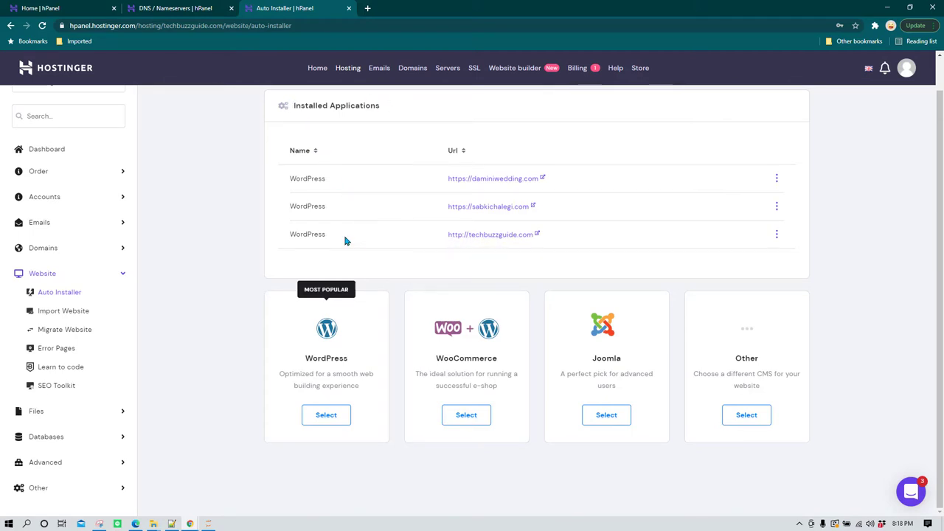
left_click(508, 236)
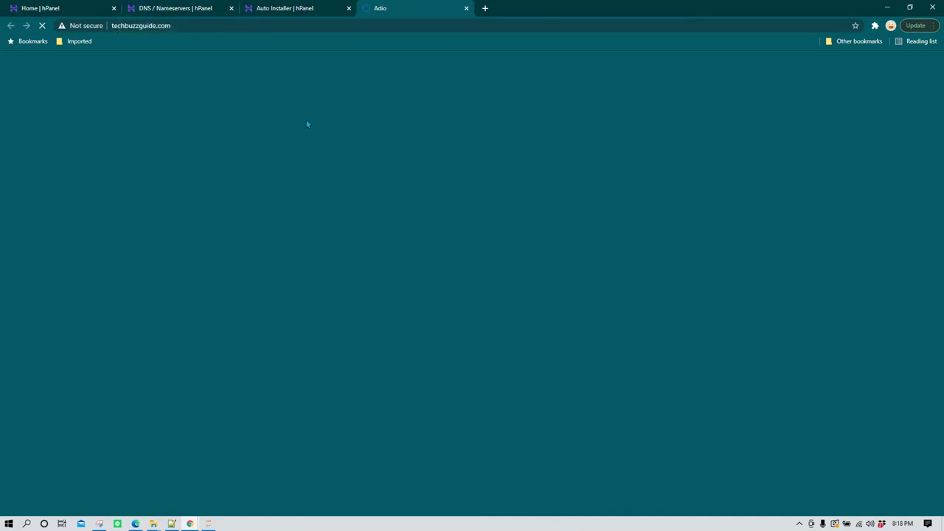
Step: Review the DNS / Nameservers records and the live site's address, then return to Auto Installer
left_click(207, 7)
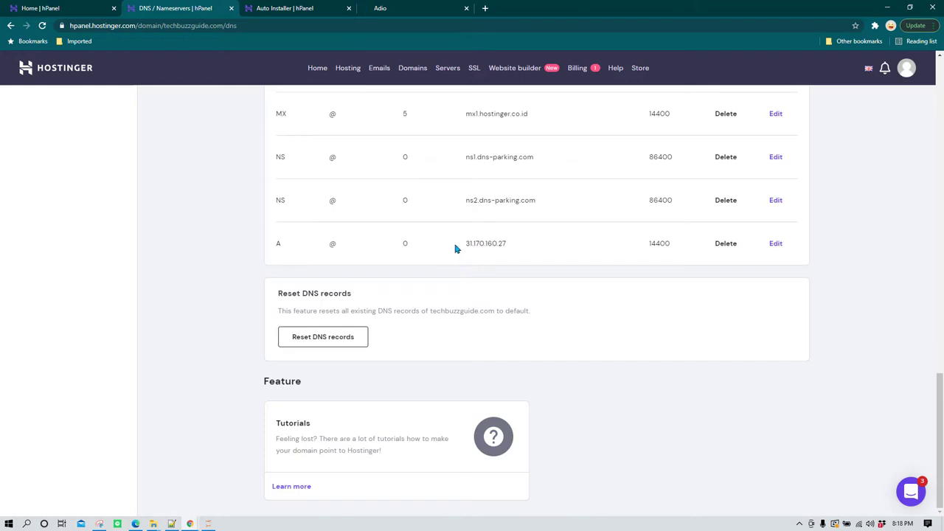
left_click(411, 8)
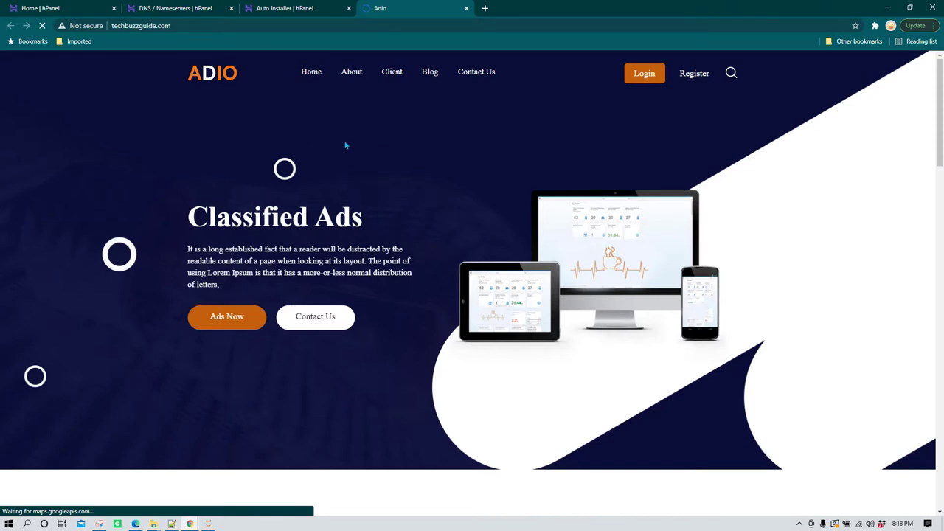
left_click(196, 26)
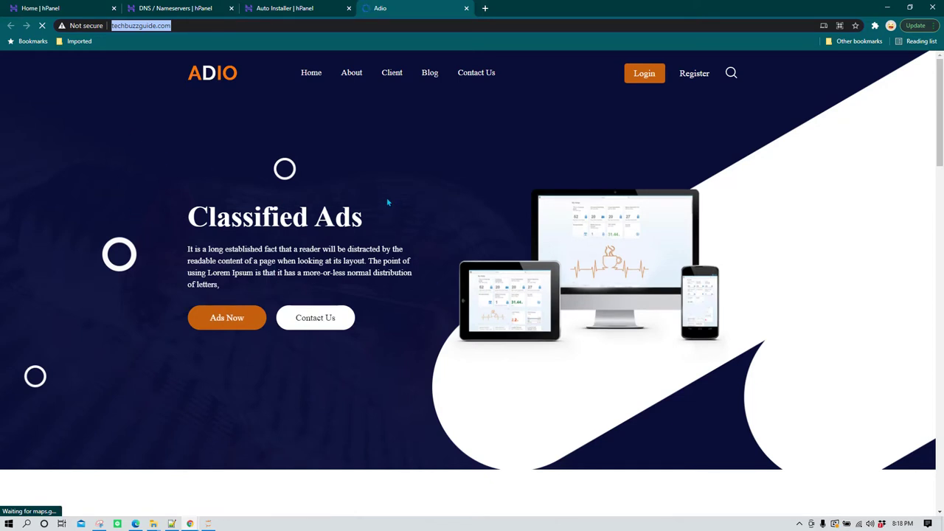
left_click(280, 6)
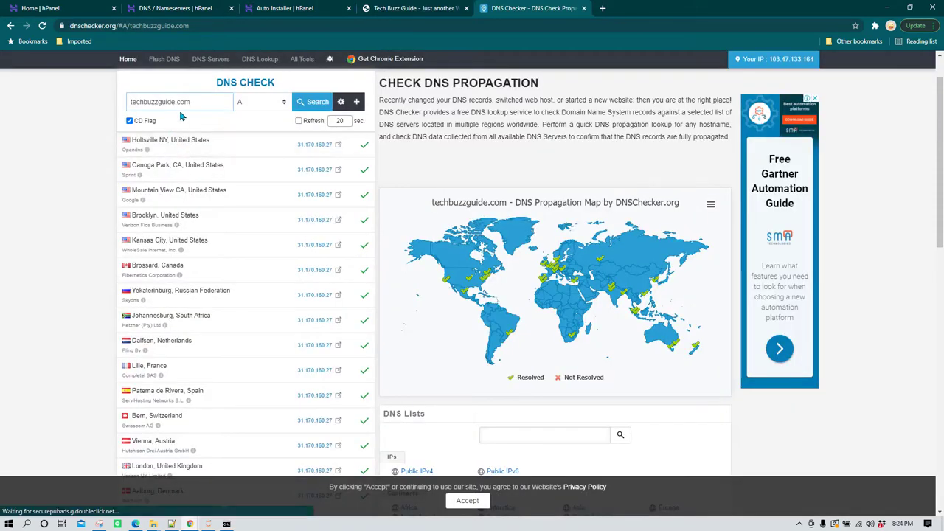
Step: Check on DNSChecker.org that techbuzzguide.com's A record resolves to 31.170.160.27 everywhere
scroll(274, 120, "up", 1)
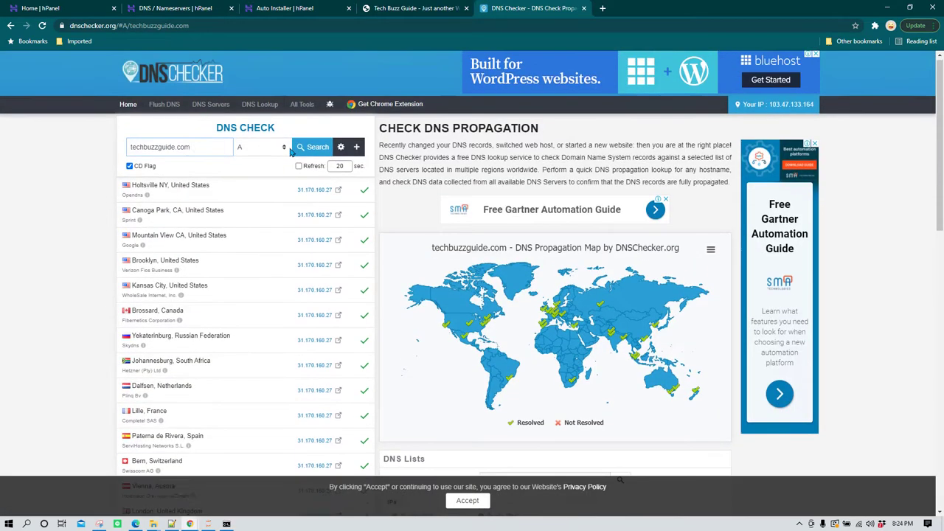
scroll(79, 244, "down", 2)
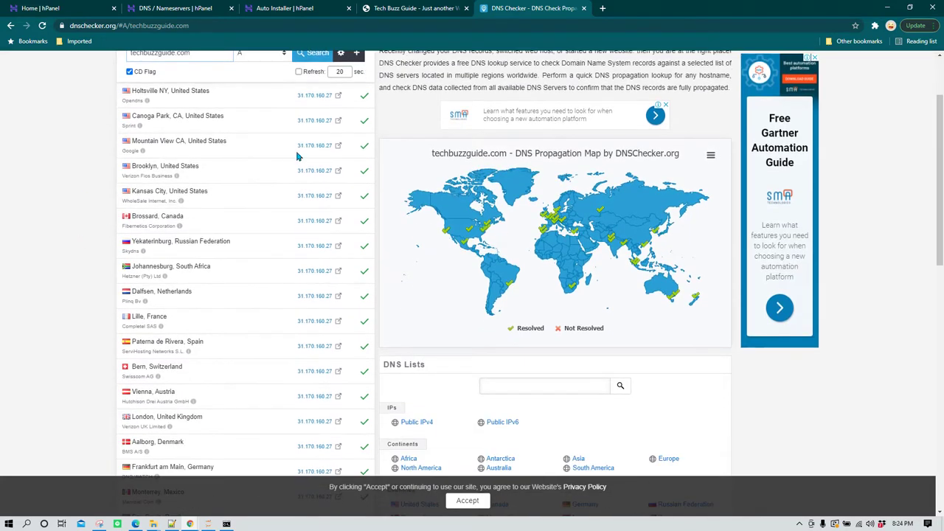
scroll(221, 325, "down", 3)
scroll(222, 295, "down", 5)
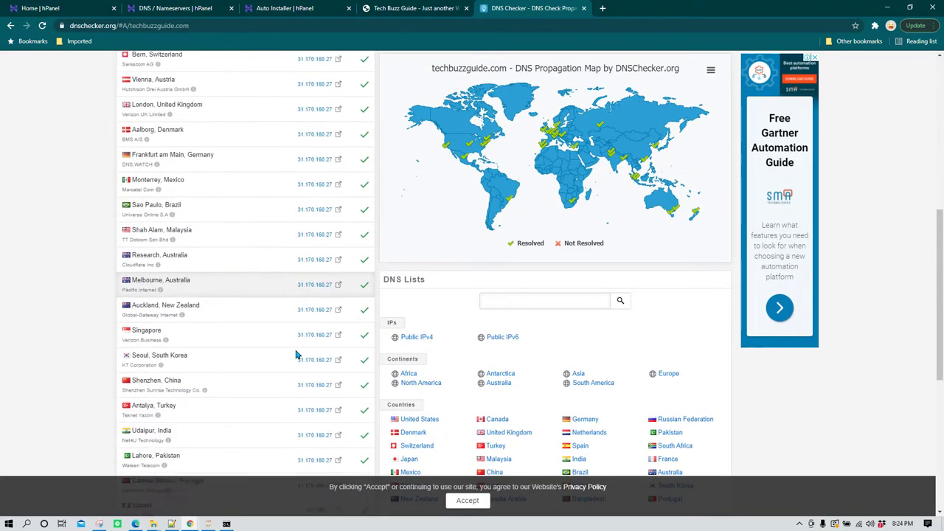
Step: View the live Tech Buzz Guide site and move its tab after DNS Checker
left_click(408, 9)
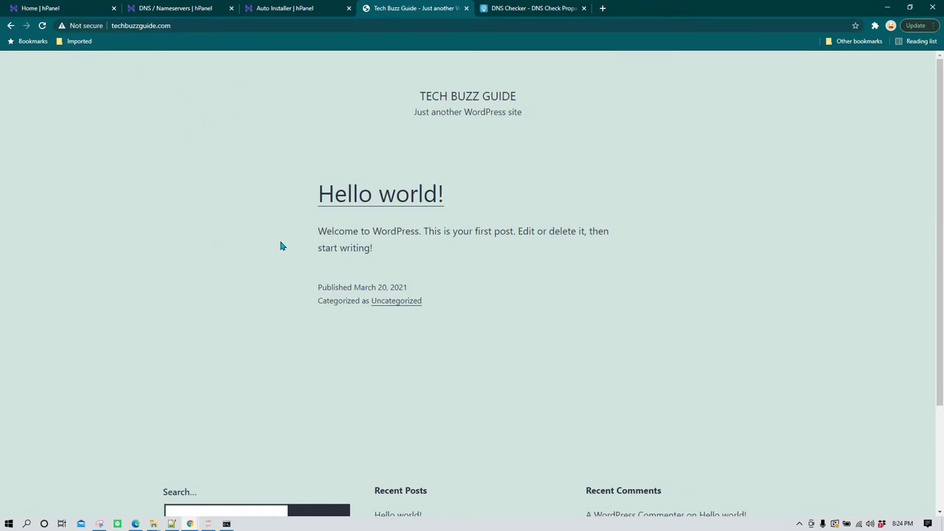
scroll(219, 242, "down", 3)
scroll(173, 242, "up", 3)
left_click_drag(399, 8, 516, 8)
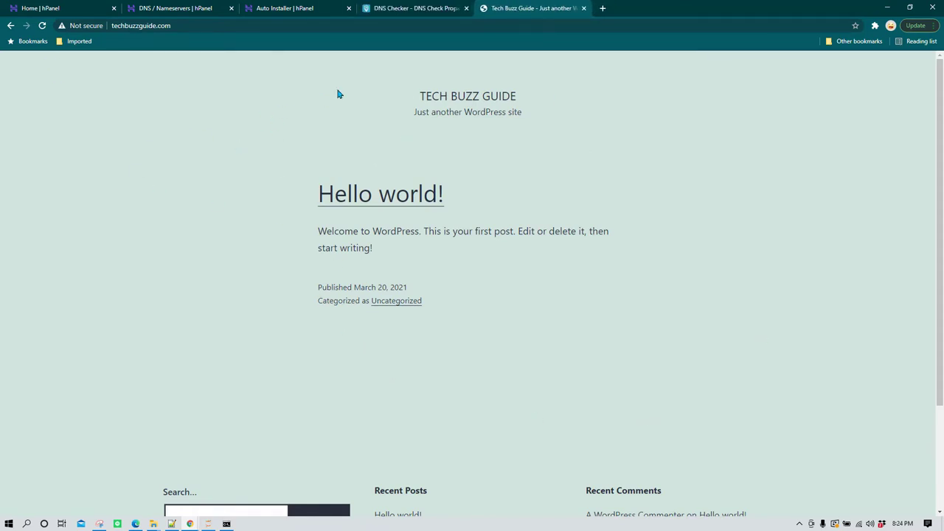
scroll(492, 318, "down", 3)
scroll(251, 266, "up", 3)
left_click(127, 28)
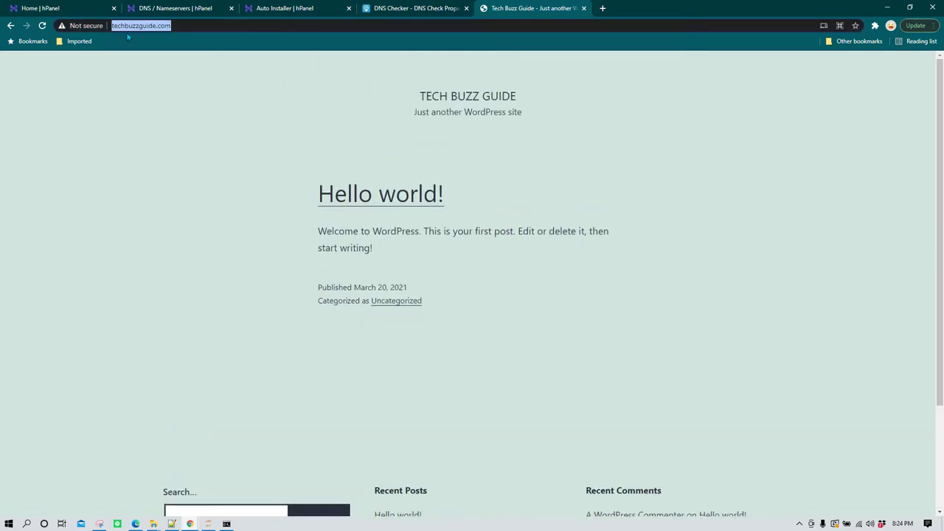
Step: Load techbuzzguide.com/wp-admin to reach the WordPress login page
left_click(206, 26)
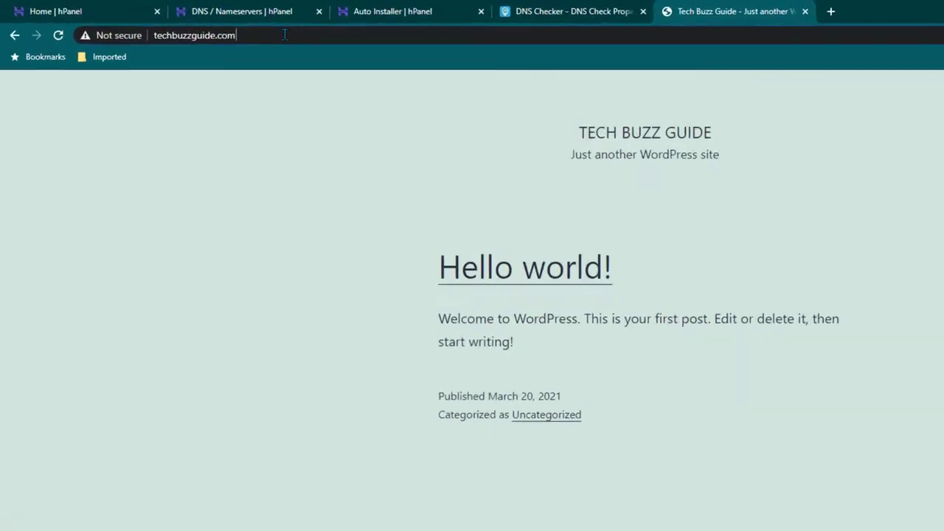
type("/wp-admin")
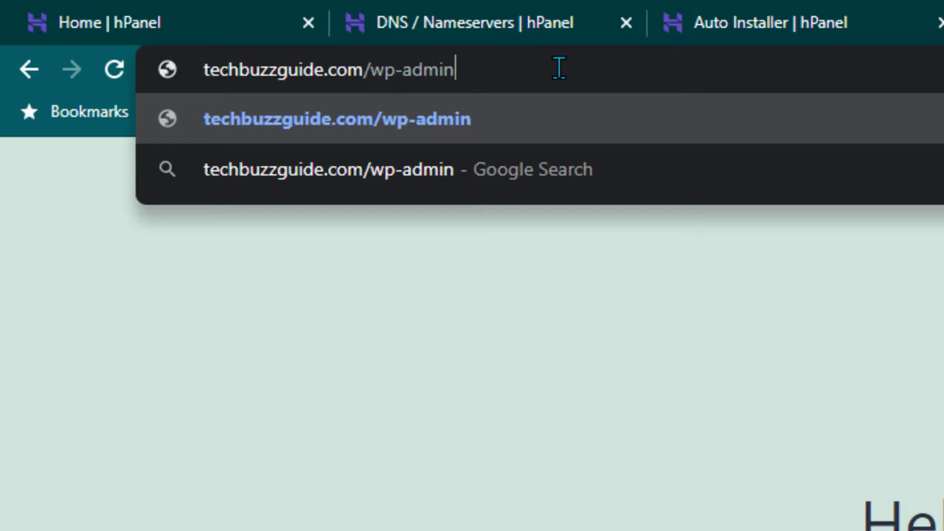
key("Return")
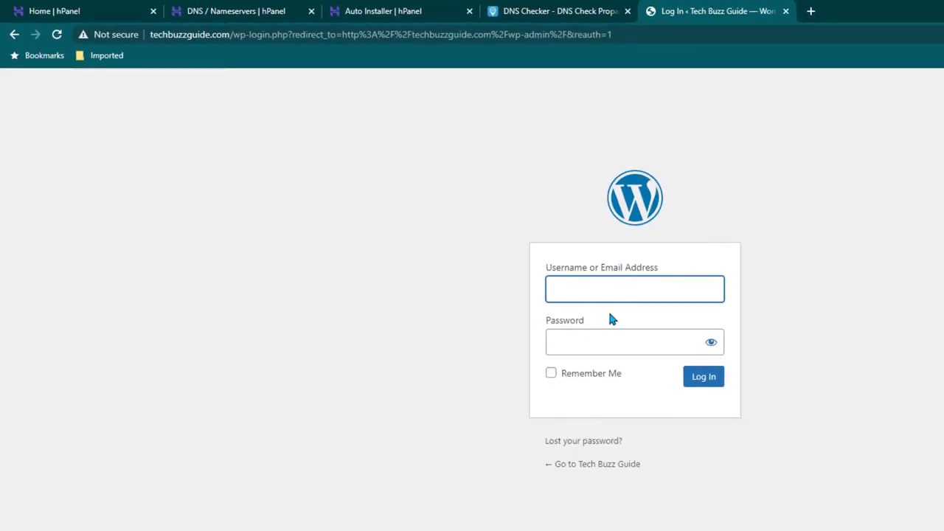
Step: Log in with the administrator username and the pasted account password
left_click(394, 11)
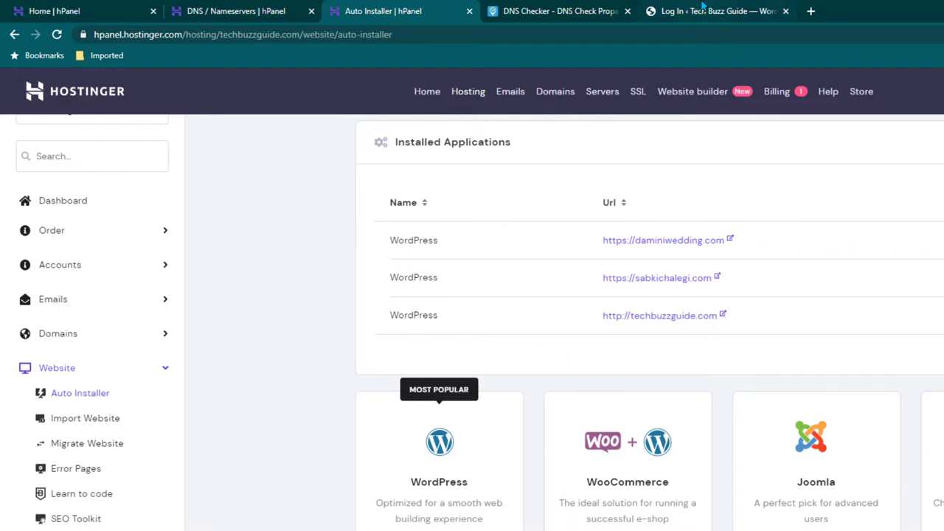
left_click(703, 9)
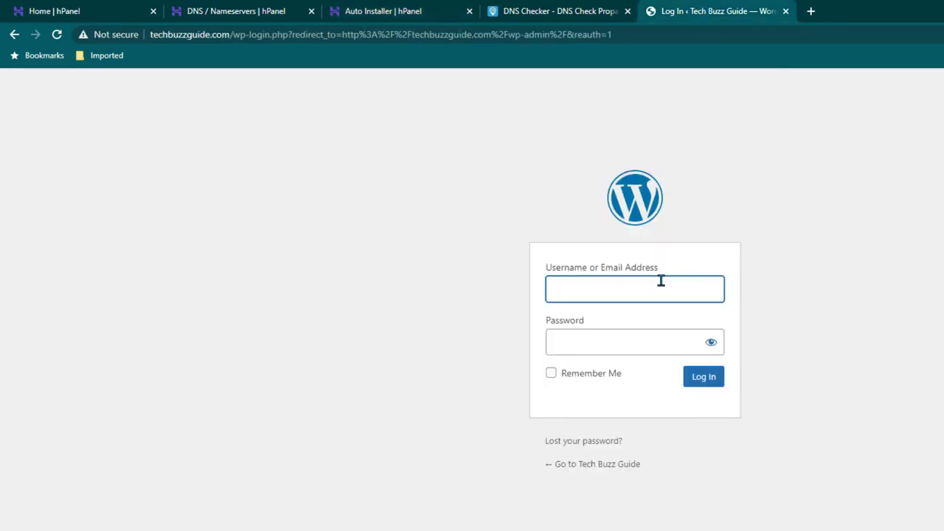
type("vij")
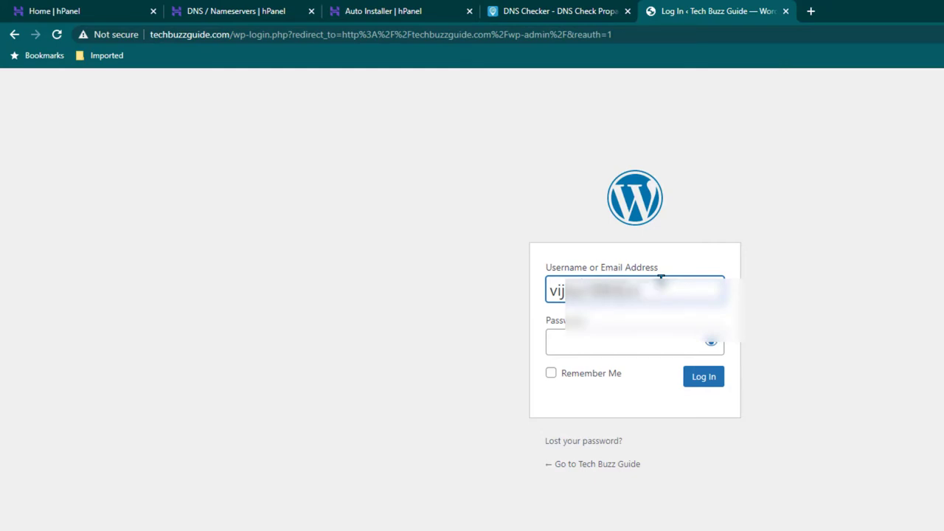
key("Tab")
key("ctrl+v")
key("Return")
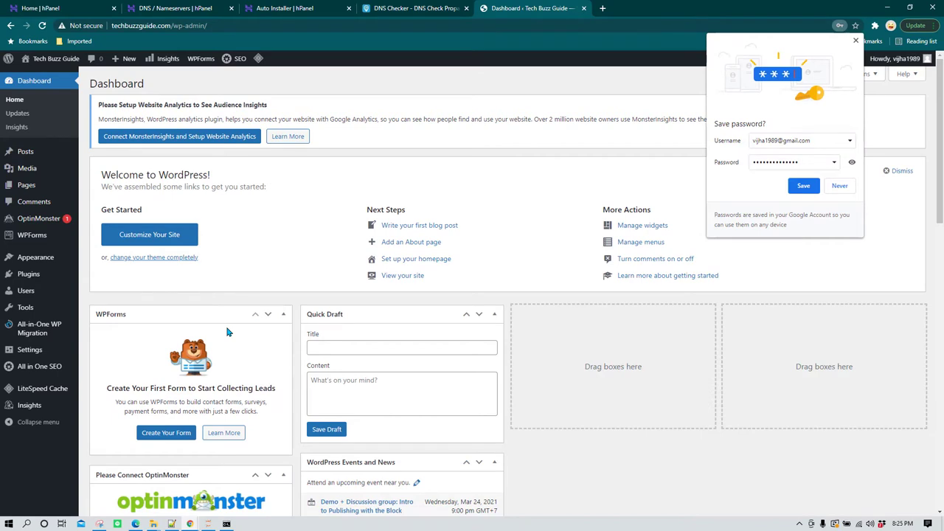
Step: Dismiss the save-password offer and open Appearance > Themes, showing Twenty Twenty-One active
left_click(856, 41)
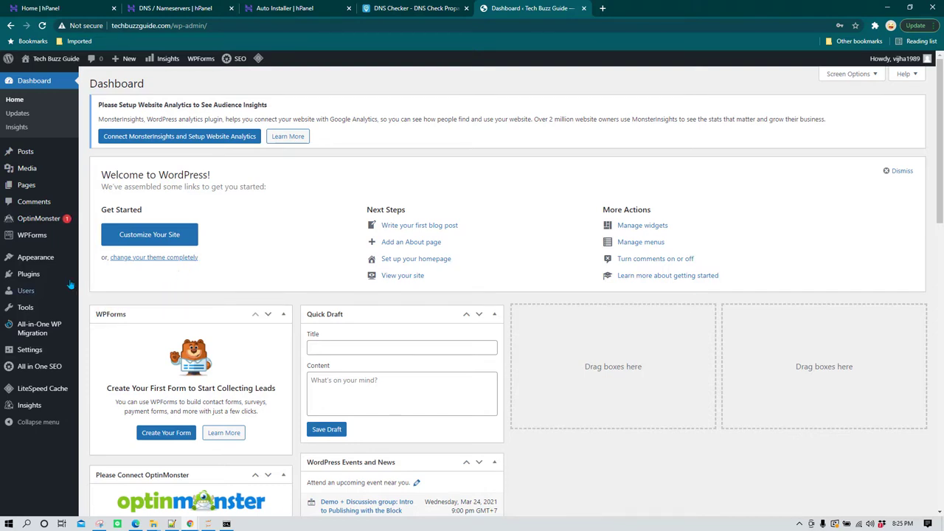
mouse_move(52, 258)
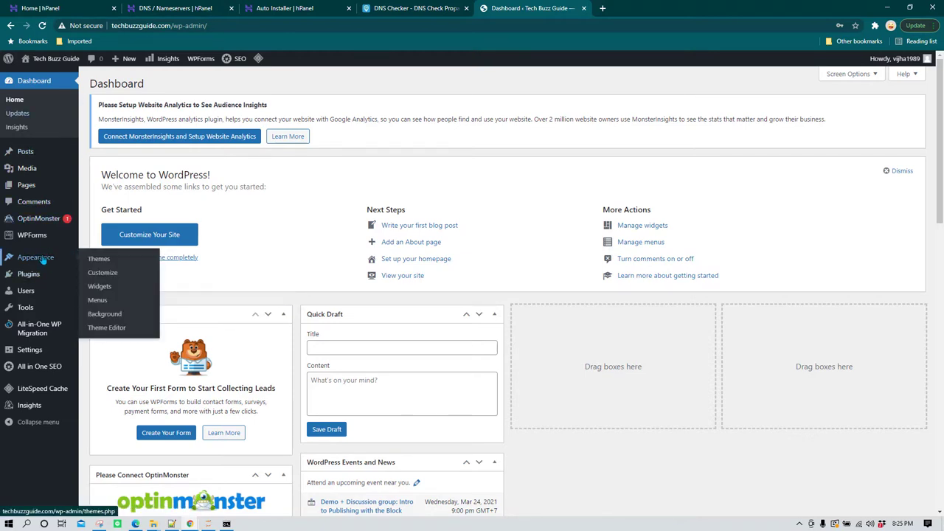
left_click(108, 259)
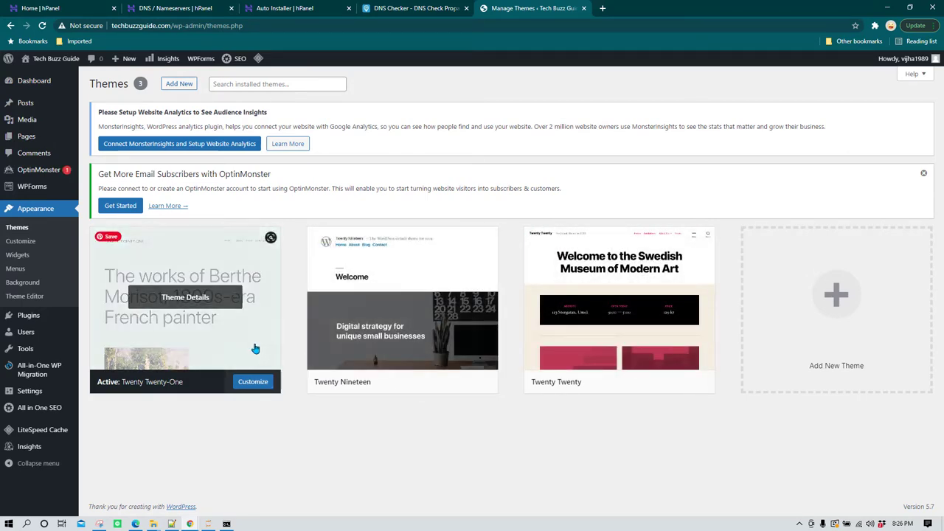
Step: Search new themes for 'astra', then install and activate the Astra theme
left_click(179, 84)
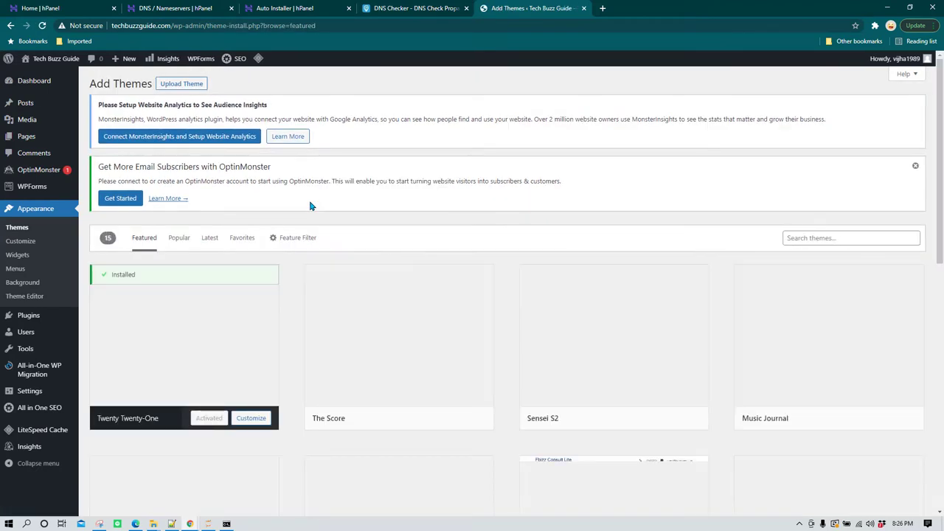
type("astra")
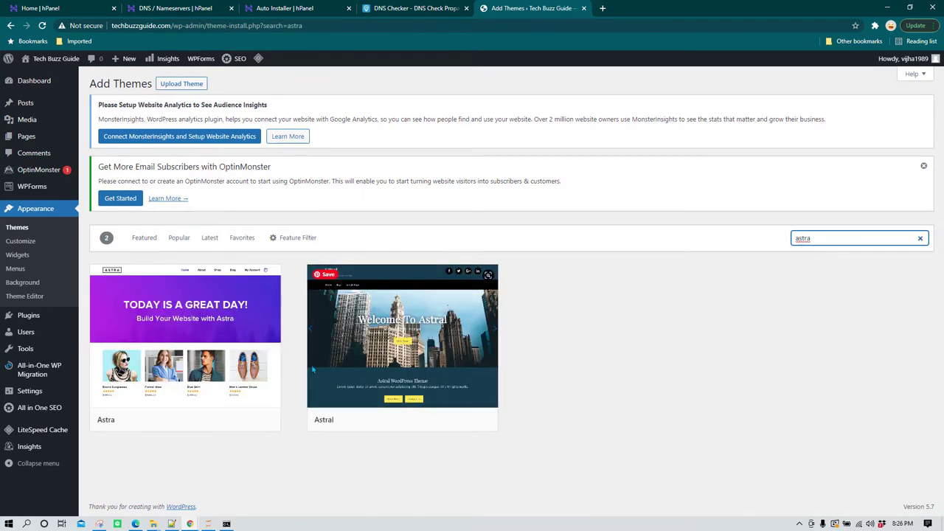
mouse_move(180, 371)
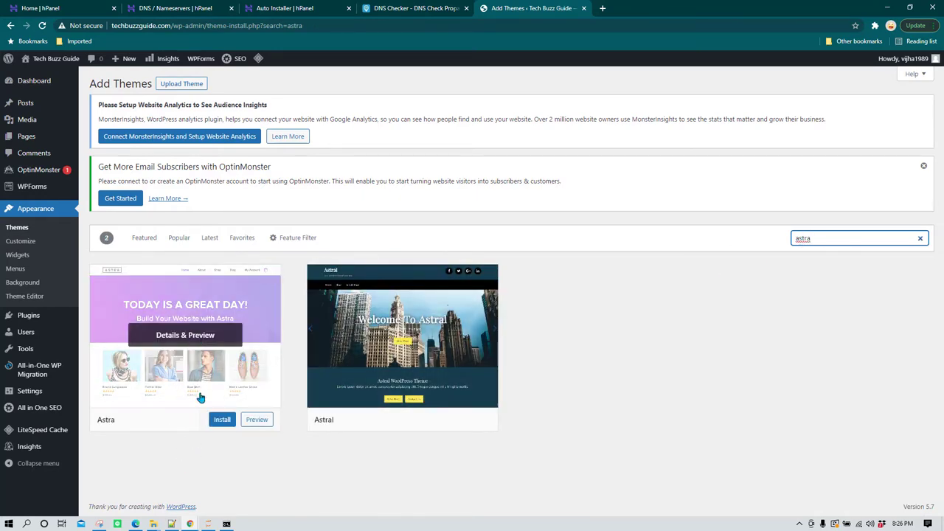
left_click(222, 421)
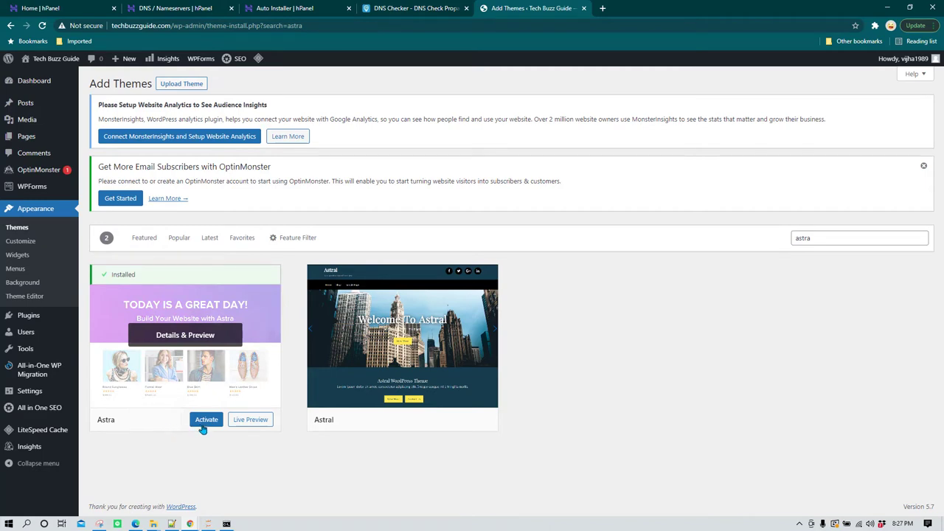
left_click(208, 424)
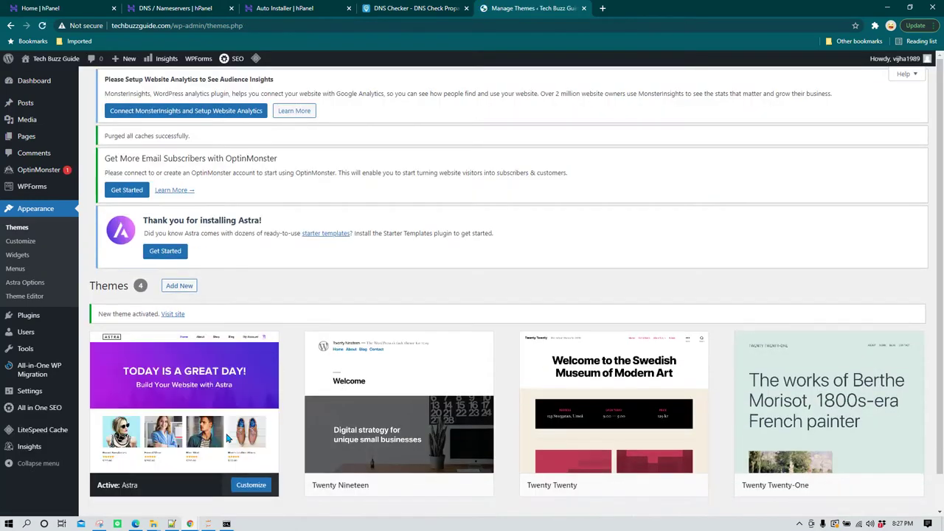
Step: Delete Twenty Nineteen, Twenty Twenty and Twenty Twenty-One from their Theme Details, confirming each deletion
scroll(313, 341, "down", 2)
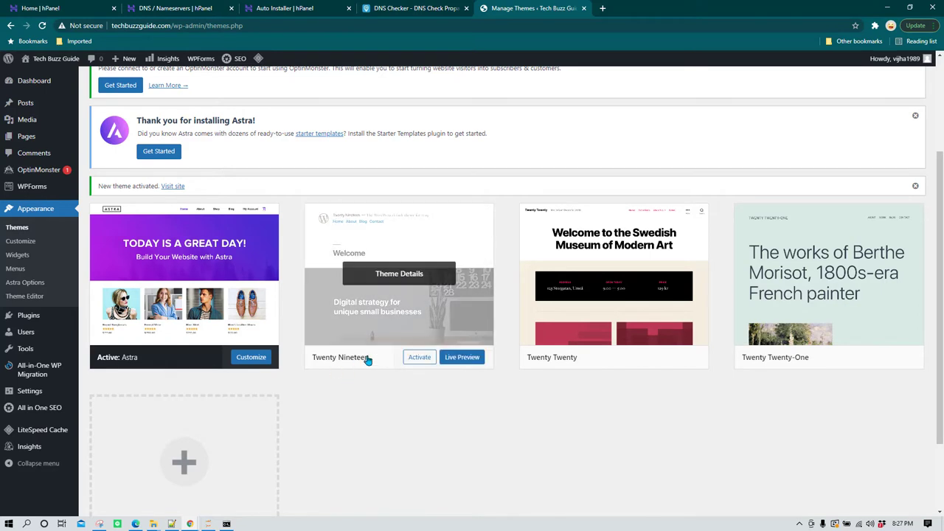
left_click(443, 299)
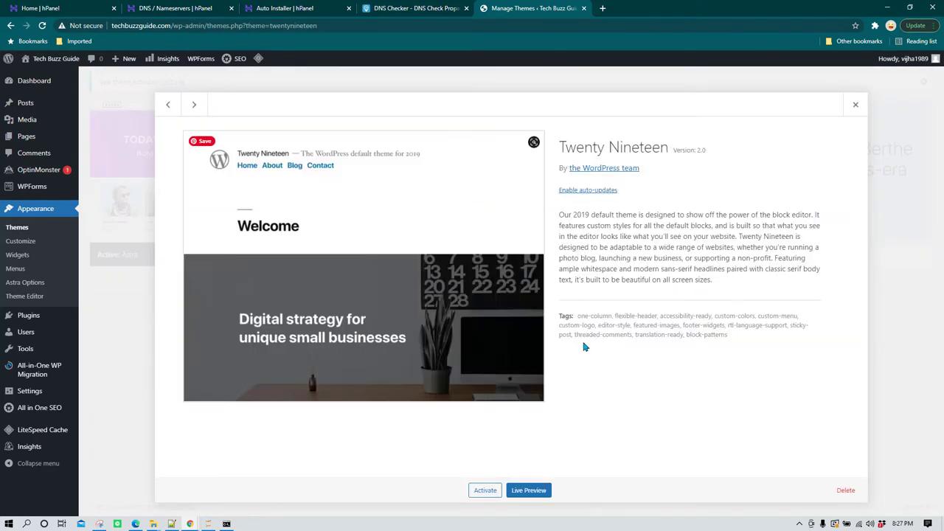
left_click(844, 491)
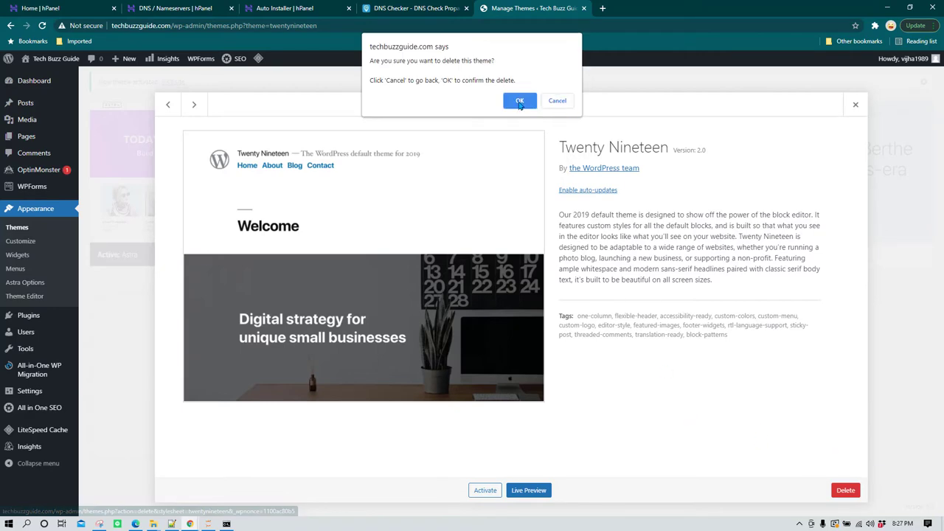
left_click(520, 102)
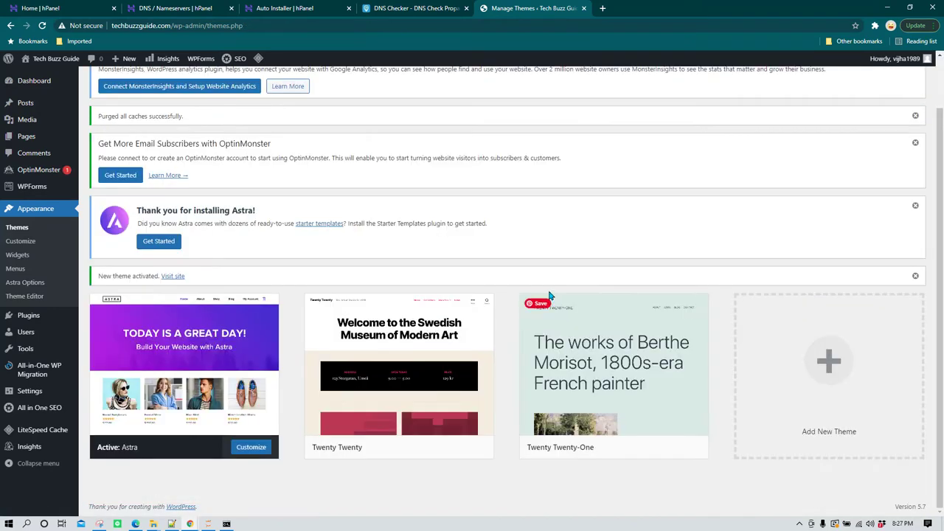
left_click(397, 369)
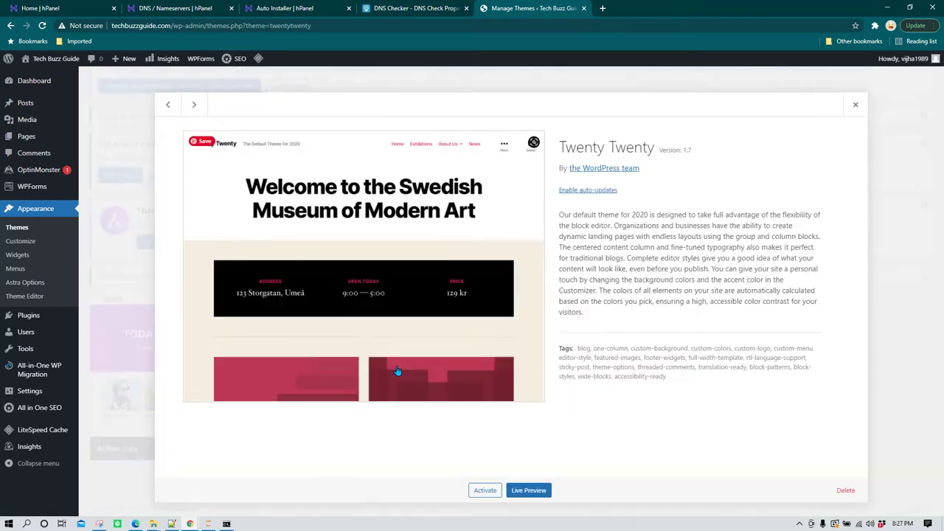
left_click(846, 491)
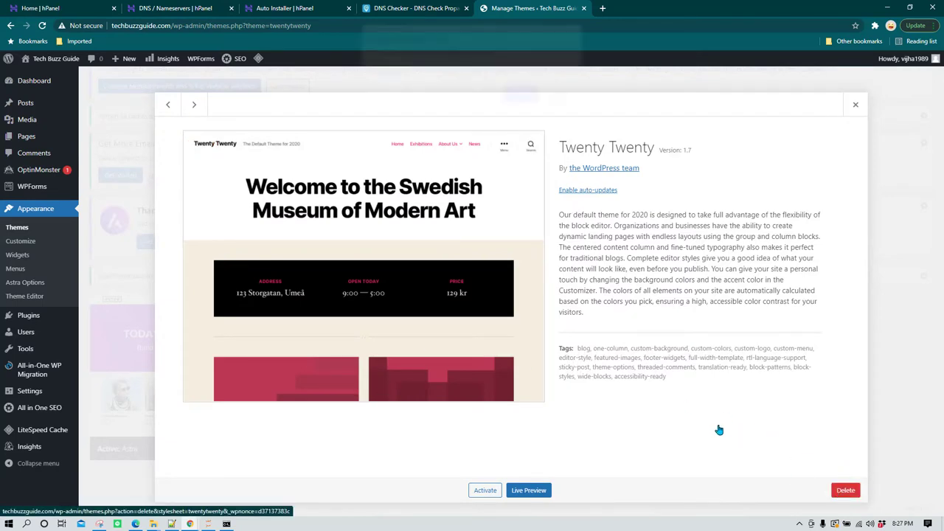
left_click(520, 101)
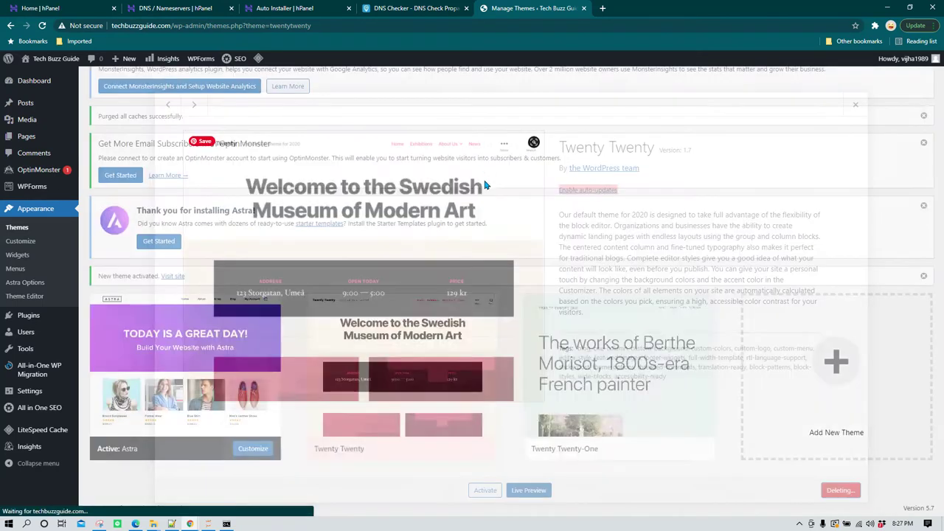
left_click(426, 376)
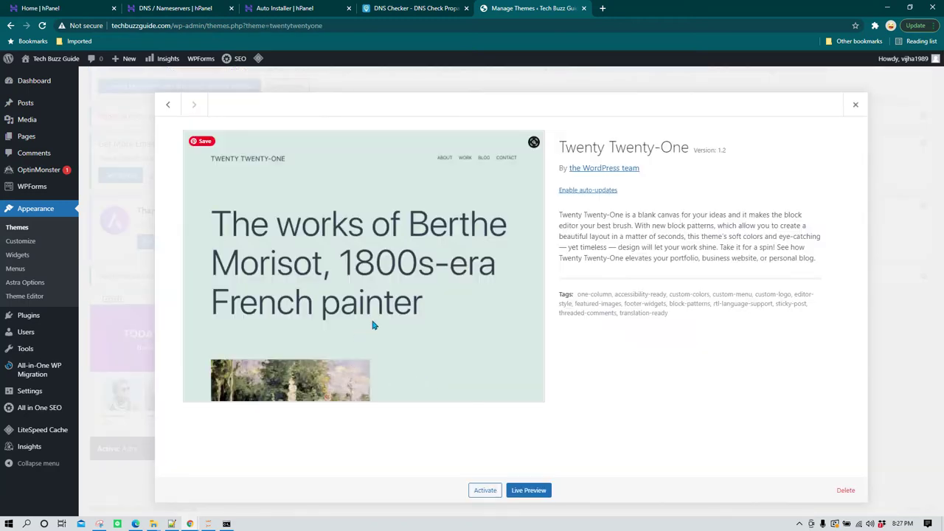
left_click(845, 491)
left_click(520, 100)
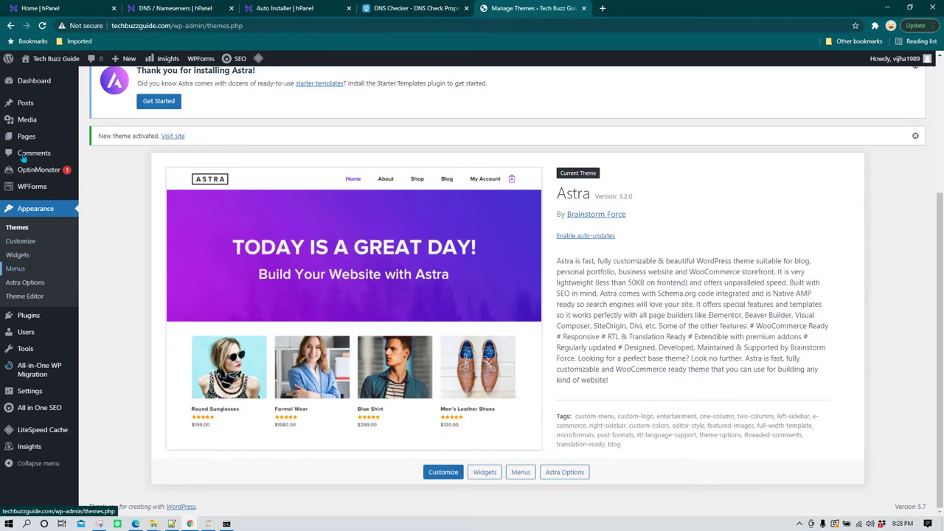
Step: Search Add Plugins for 'ele' and start installing Elementor Website Builder
mouse_move(35, 317)
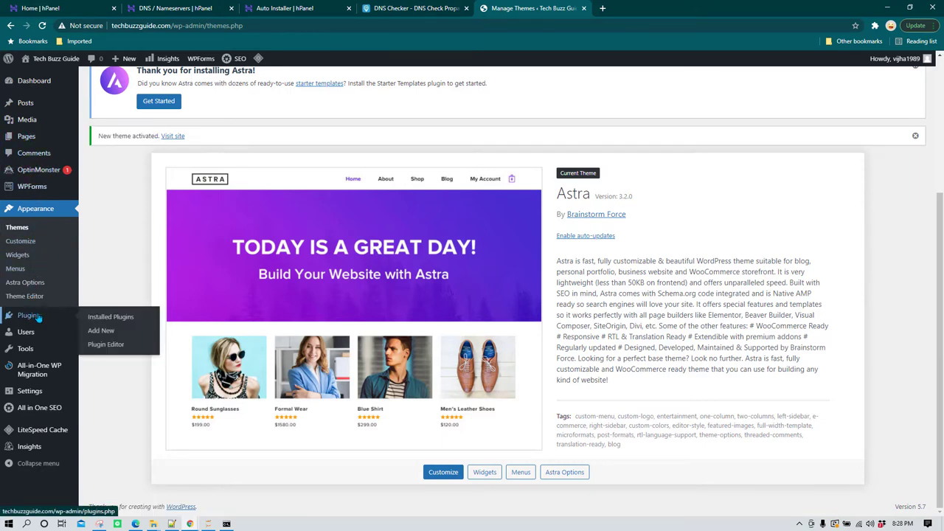
left_click(116, 332)
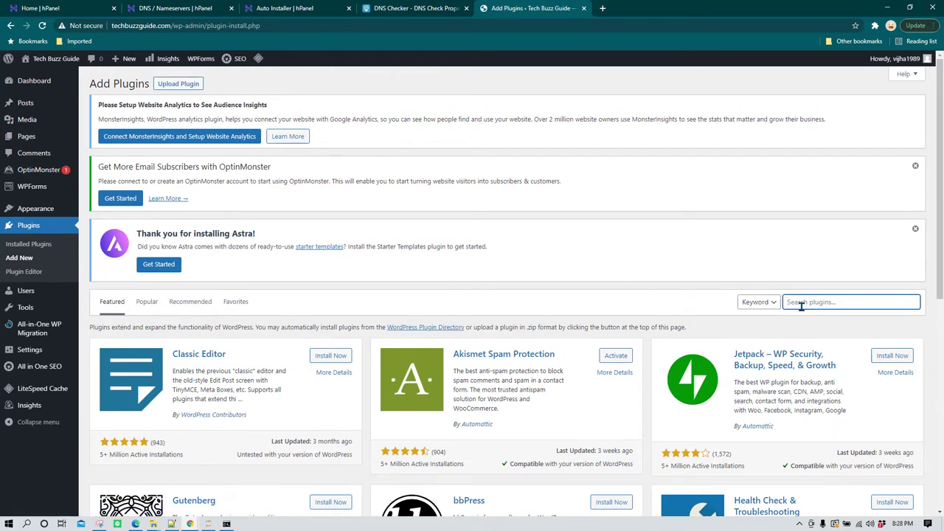
type("elementor")
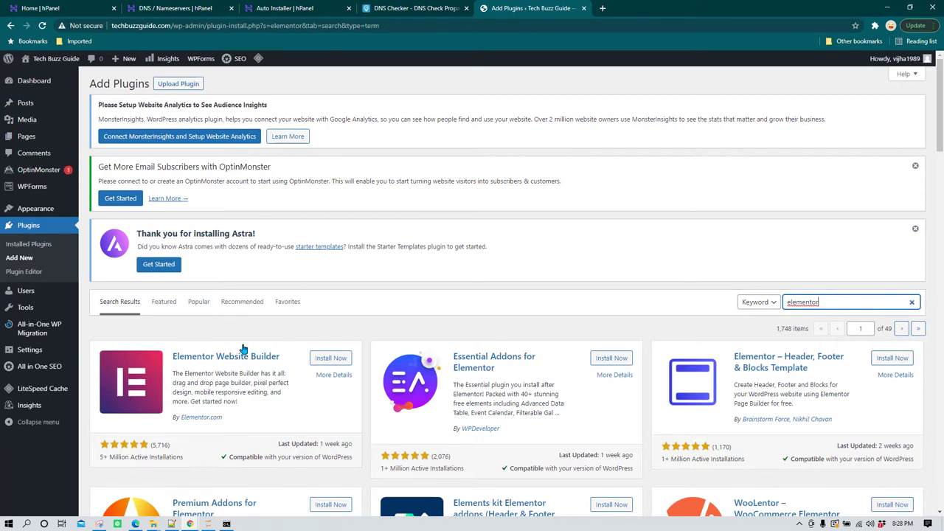
scroll(175, 390, "down", 1)
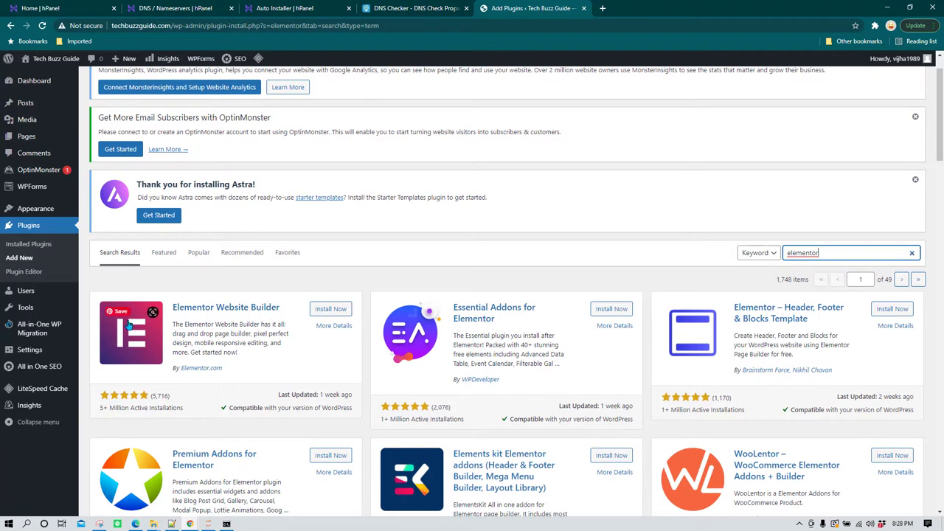
left_click(266, 307)
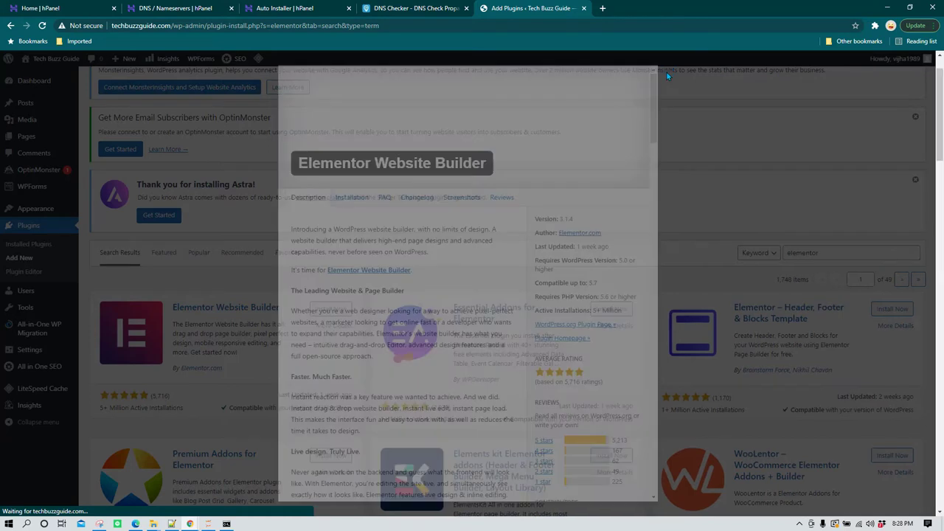
left_click(667, 73)
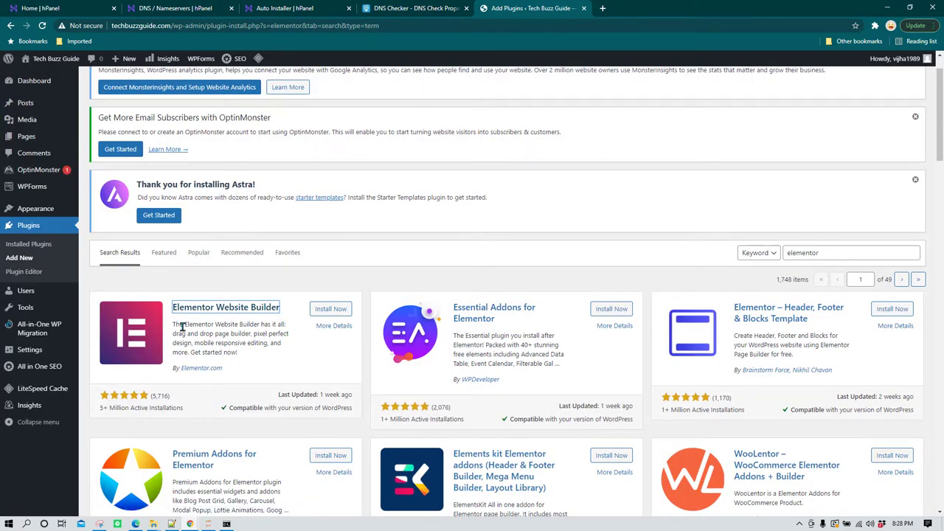
left_click(343, 313)
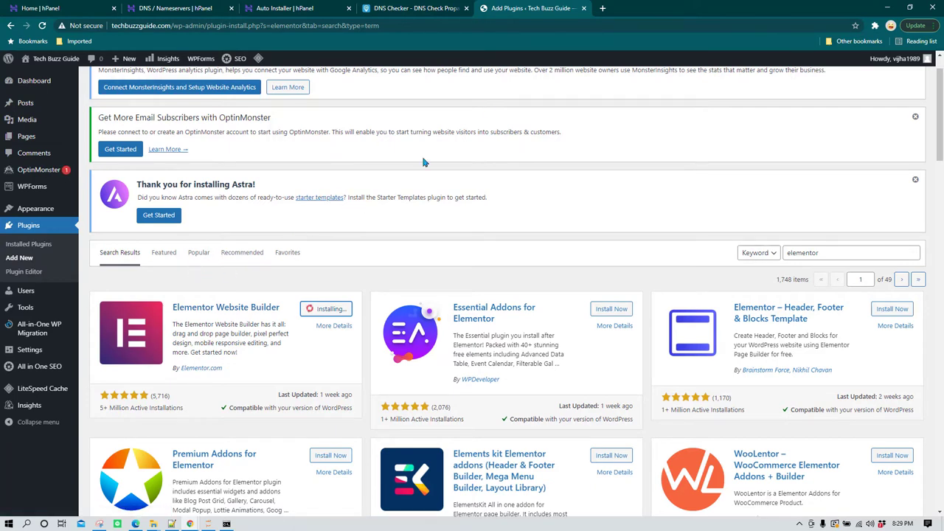
key("ctrl+t")
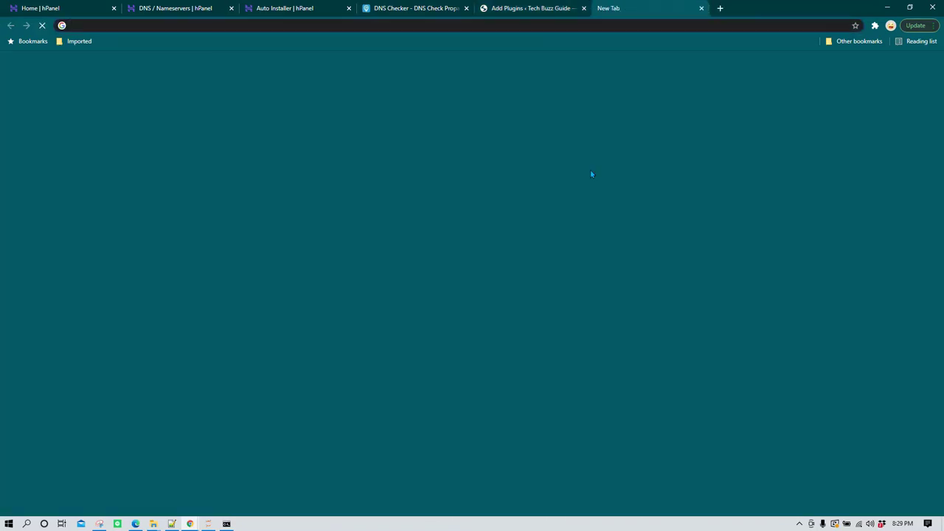
Step: Load techbuzzguide.com in the new tab, checking the plugin install progress alongside it
type("techbuzzguide.com")
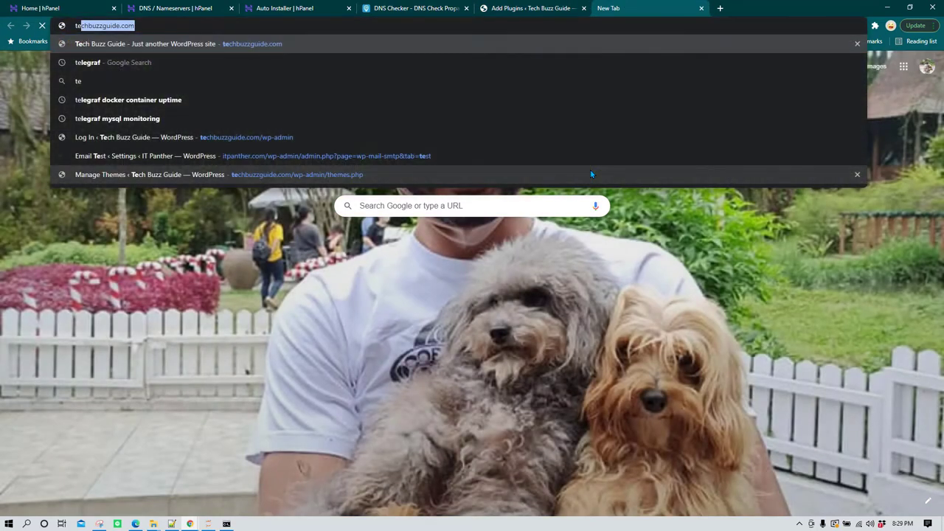
key("Return")
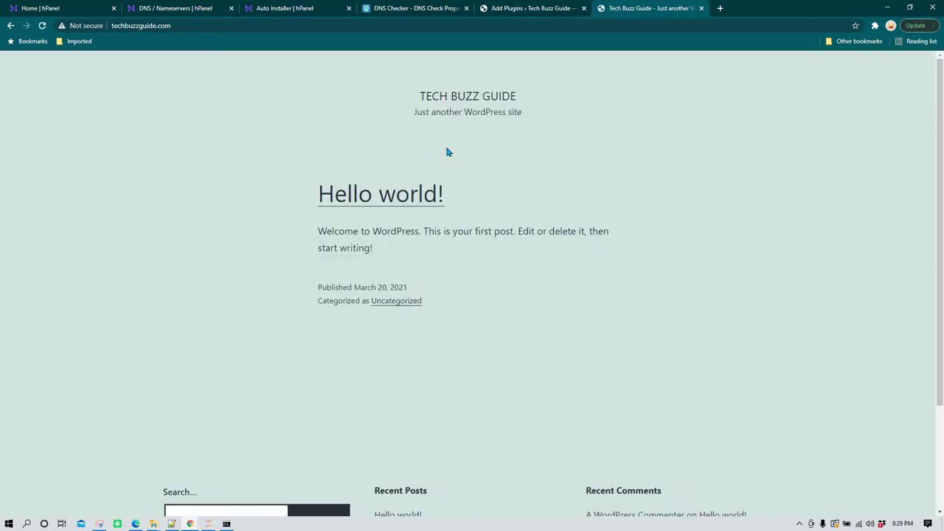
scroll(546, 243, "down", 2)
scroll(268, 237, "up", 2)
left_click(534, 7)
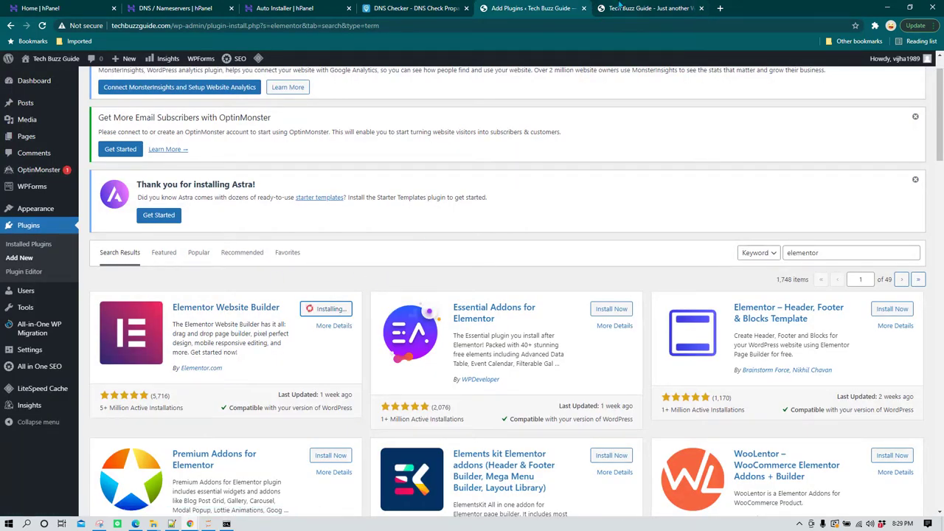
left_click(618, 7)
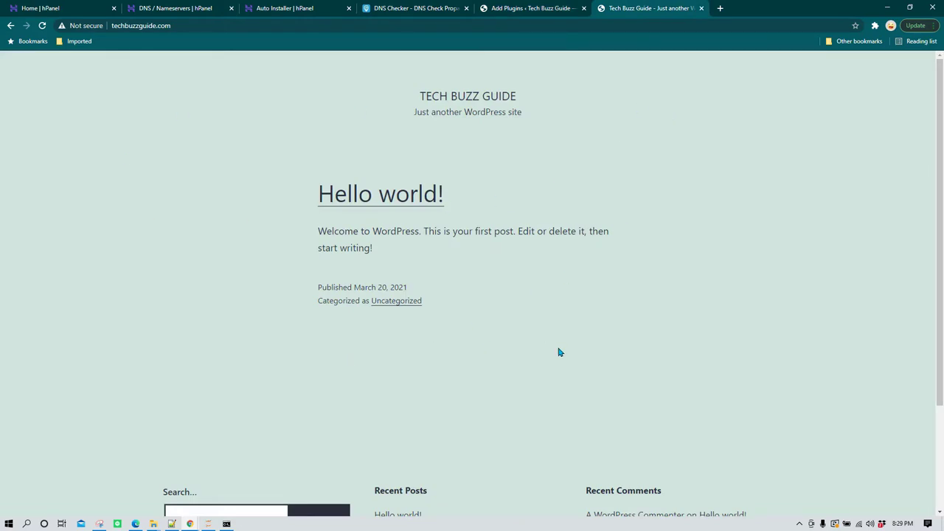
scroll(559, 352, "down", 2)
scroll(517, 341, "up", 2)
Step: Activate Elementor, create the first page, and bring up its template library
left_click(524, 8)
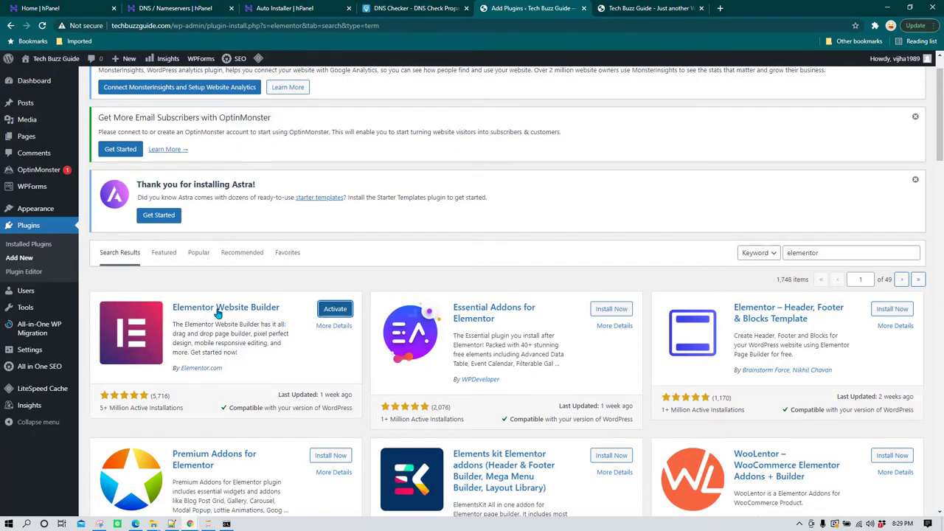
left_click(340, 309)
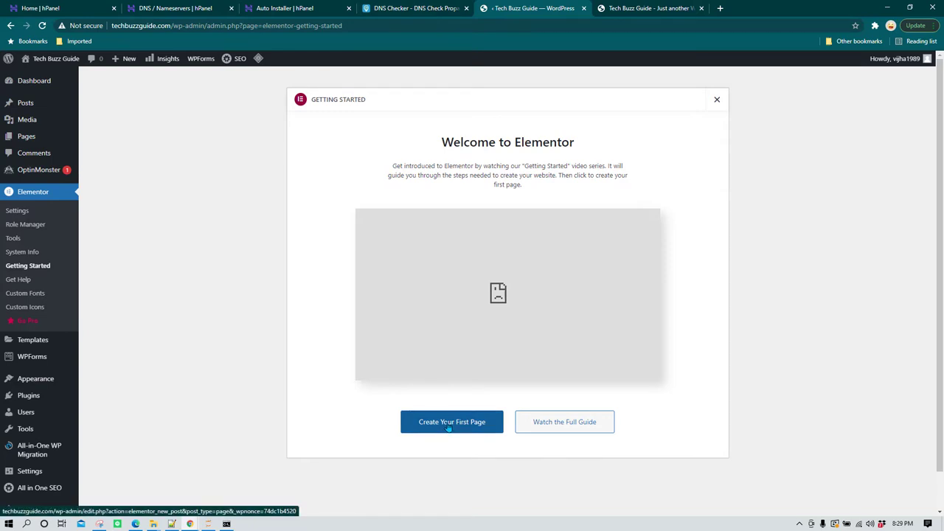
left_click(448, 429)
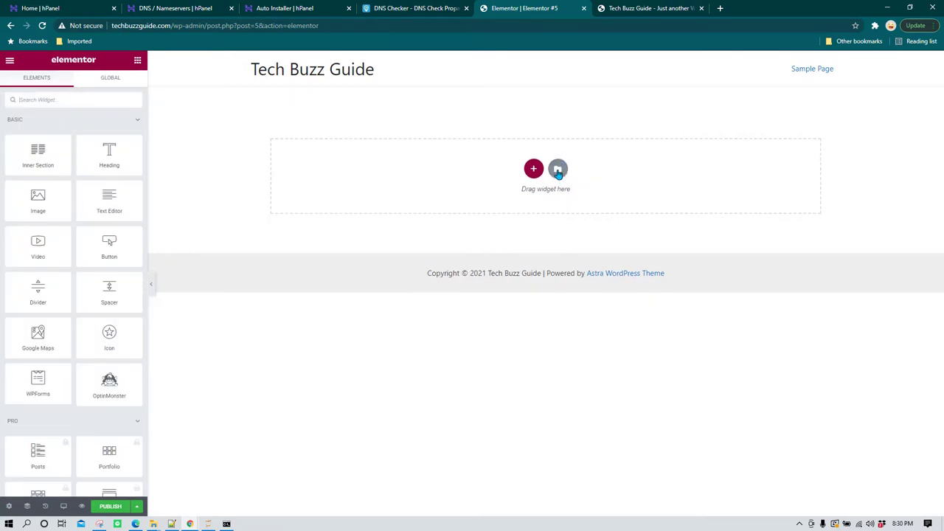
left_click(559, 170)
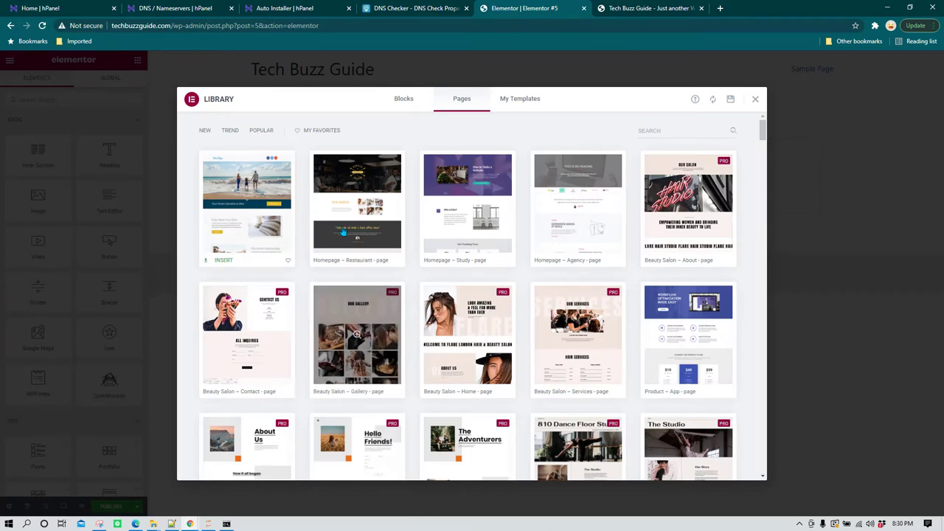
Step: Browse the page templates and insert the first one, triggering the library connection prompt
scroll(583, 380, "down", 2)
scroll(591, 378, "down", 2)
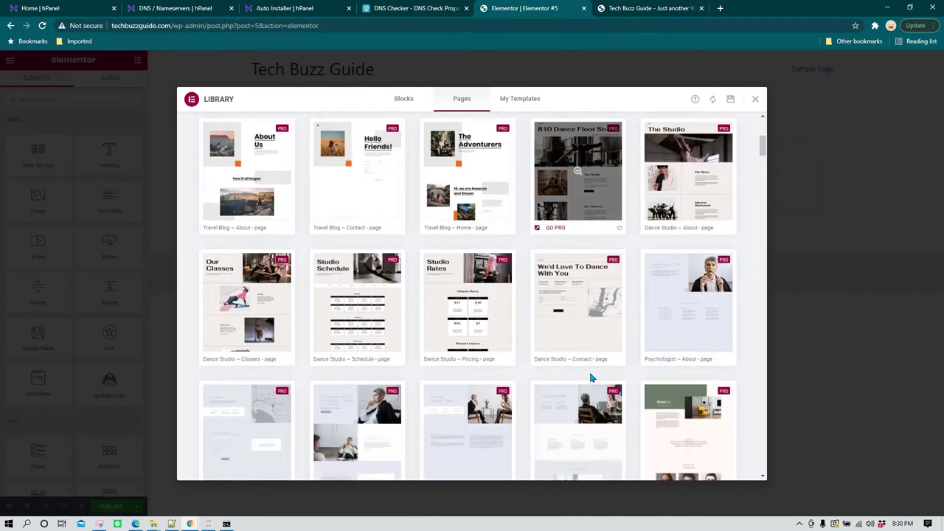
scroll(517, 295, "up", 5)
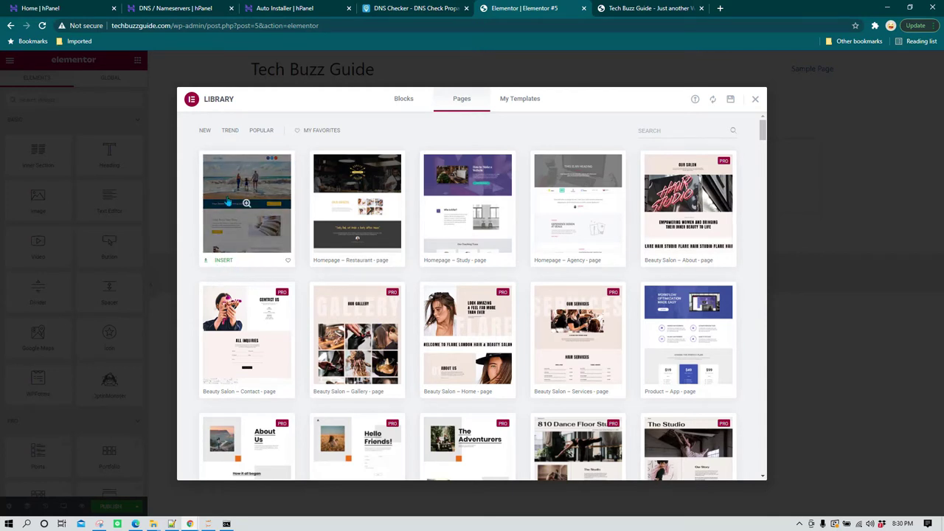
left_click(223, 261)
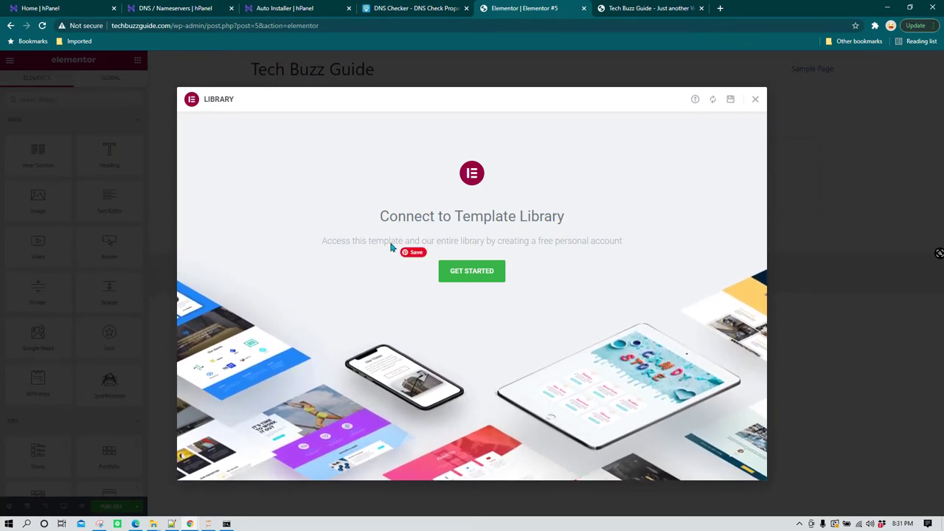
Step: Connect the site to the Elementor template library through Get Started and Connect
left_click(482, 276)
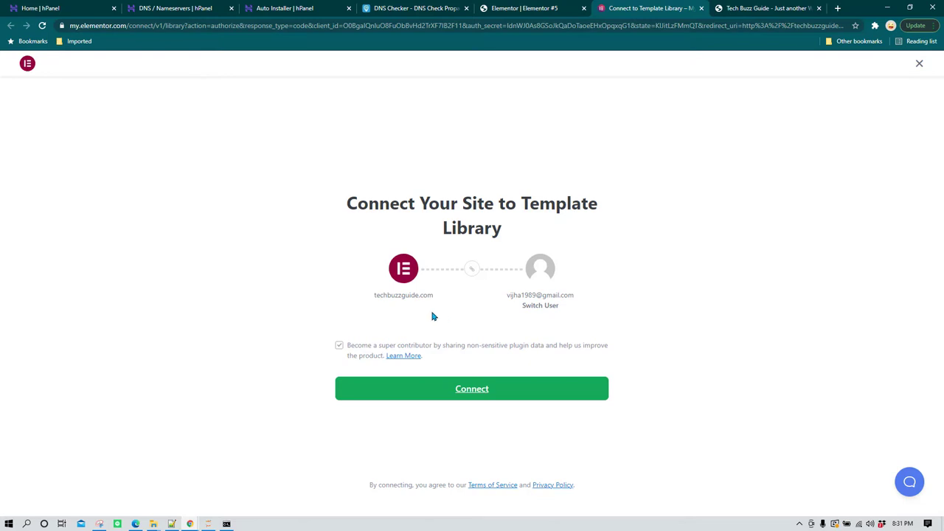
left_click(470, 389)
left_click(481, 389)
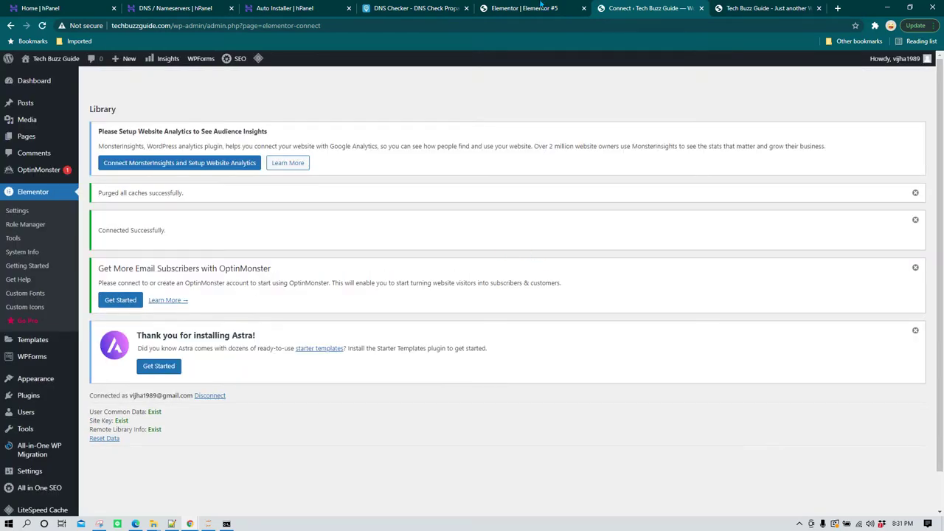
Step: Close the old Elementor #5 editor tab, leaving without saving
left_click(543, 6)
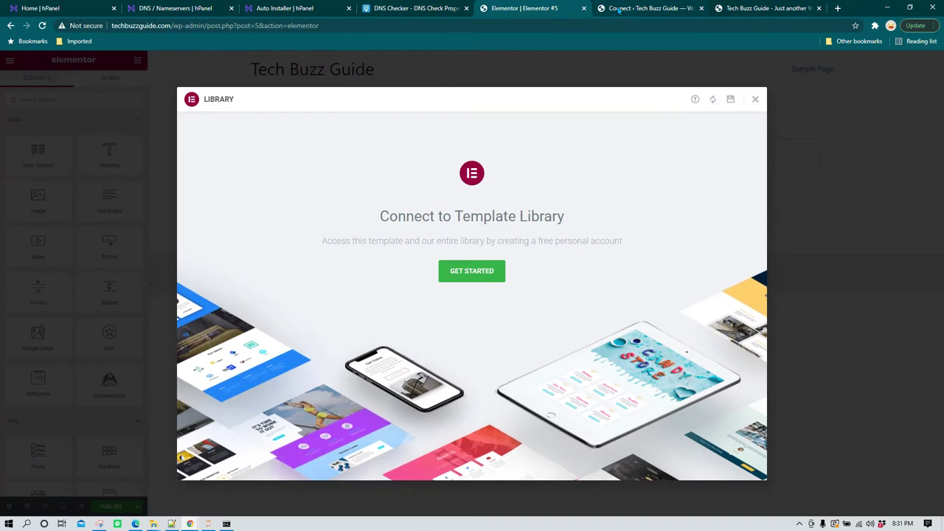
left_click(618, 9)
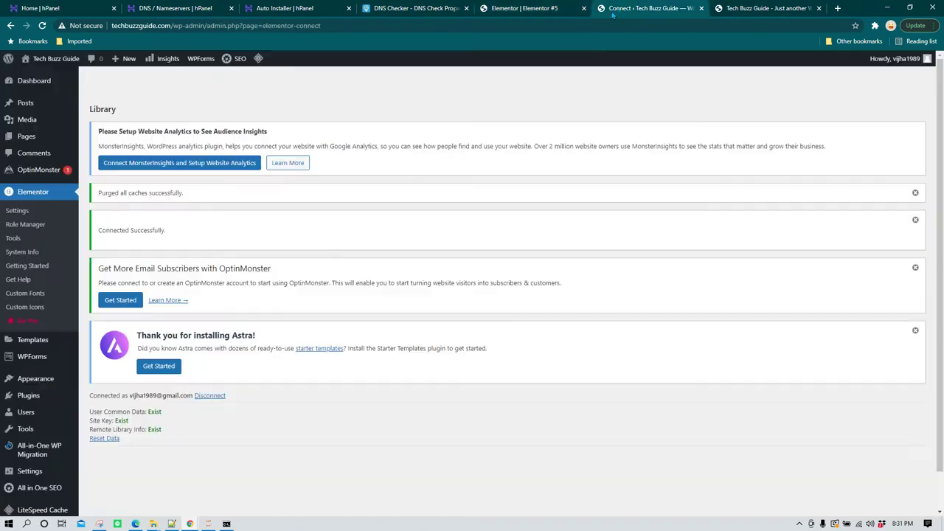
left_click(573, 14)
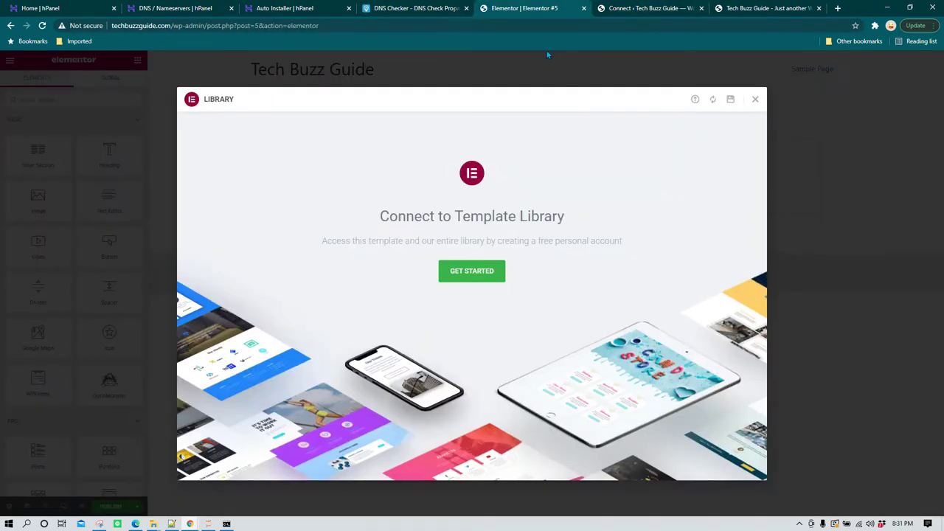
left_click(584, 8)
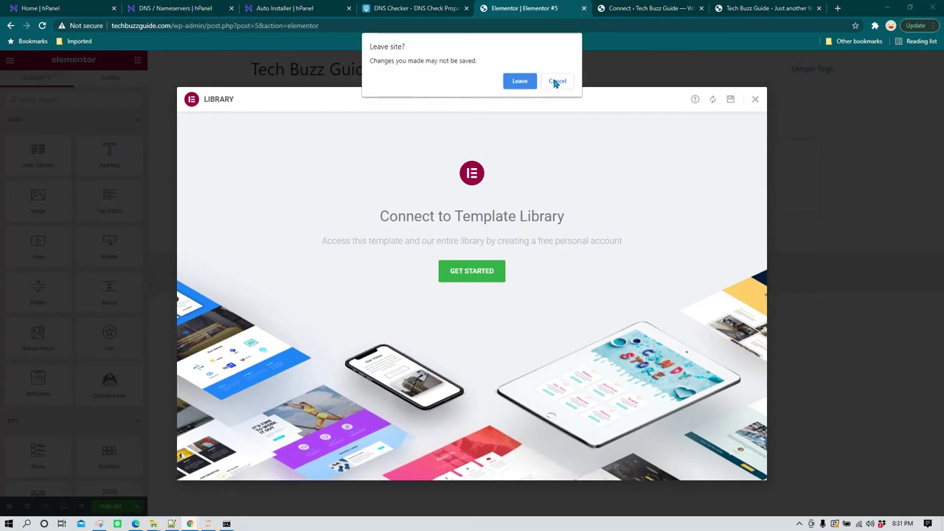
key("Return")
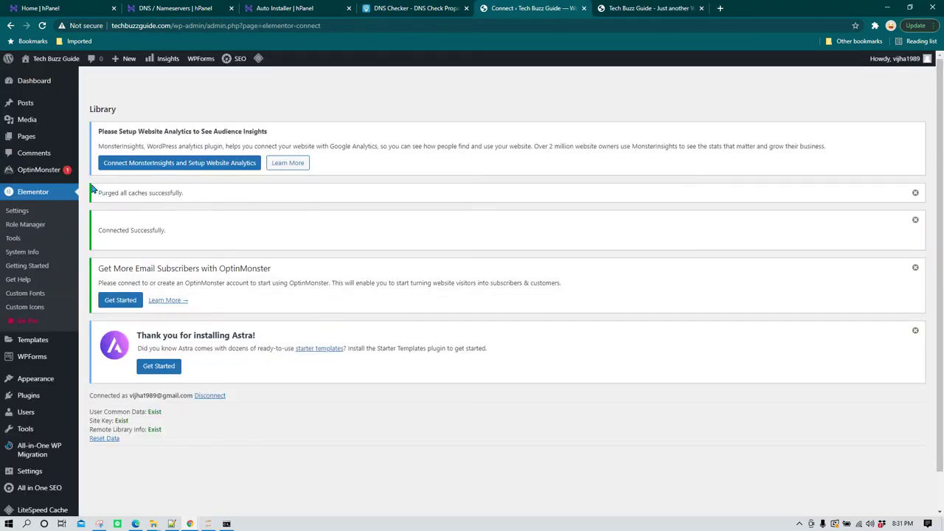
Step: Create a new WordPress page from the admin bar and open it in Elementor as Elementor #8
mouse_move(118, 62)
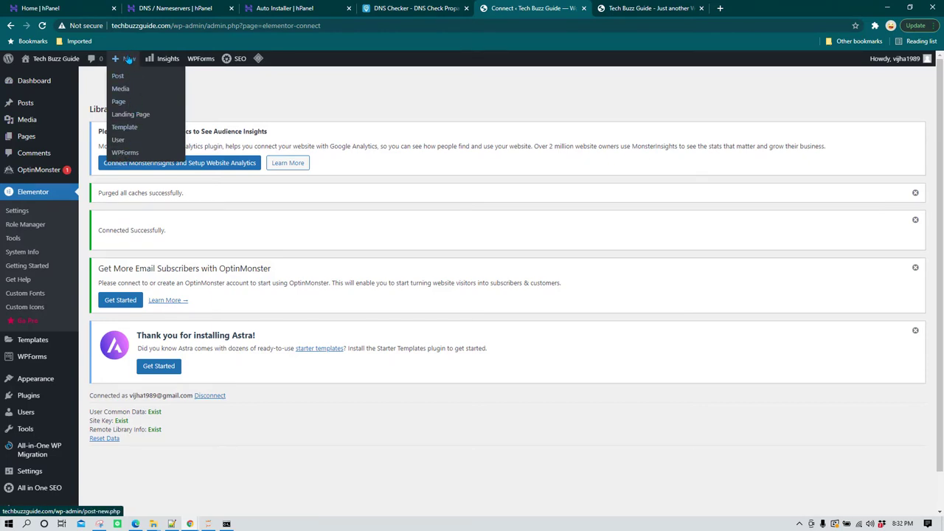
left_click(123, 106)
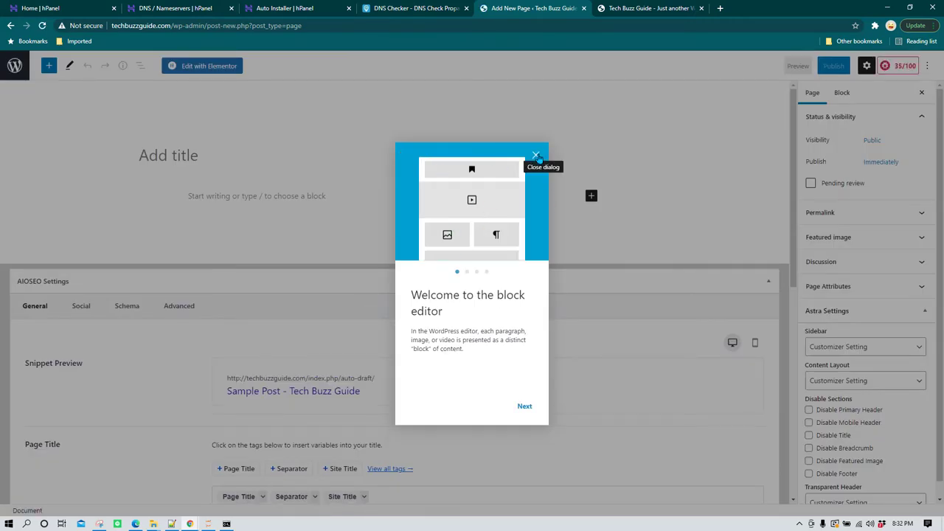
left_click(536, 155)
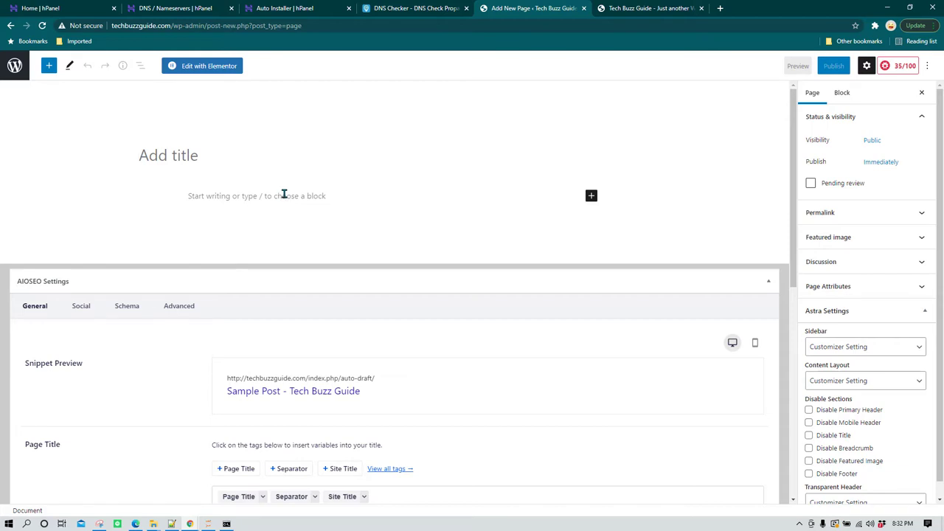
left_click(210, 68)
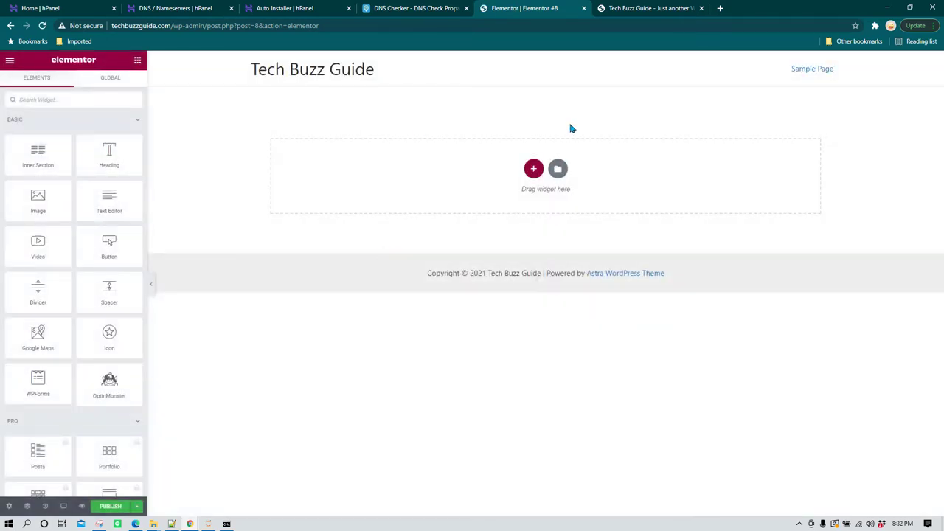
Step: Insert the first beach vacation homepage template from the Elementor template library
left_click(559, 169)
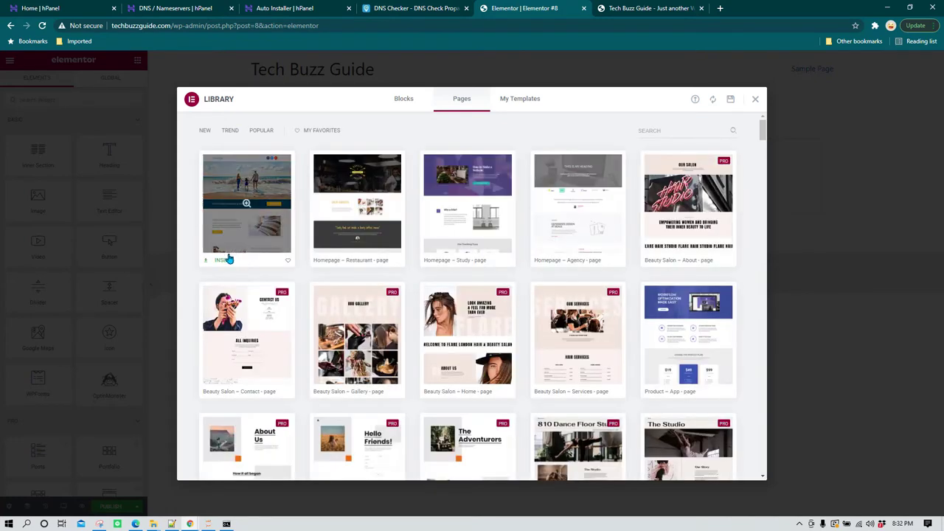
left_click(223, 261)
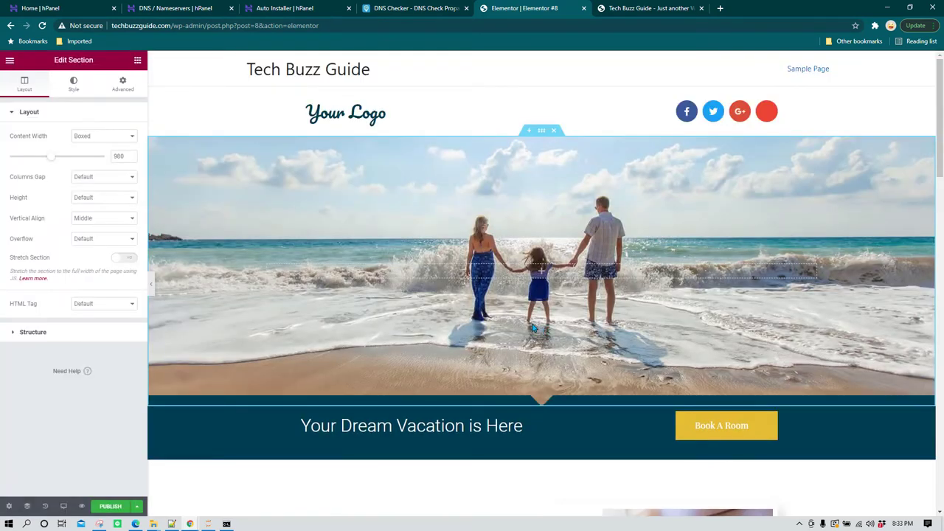
scroll(571, 327, "down", 2)
scroll(571, 326, "down", 6)
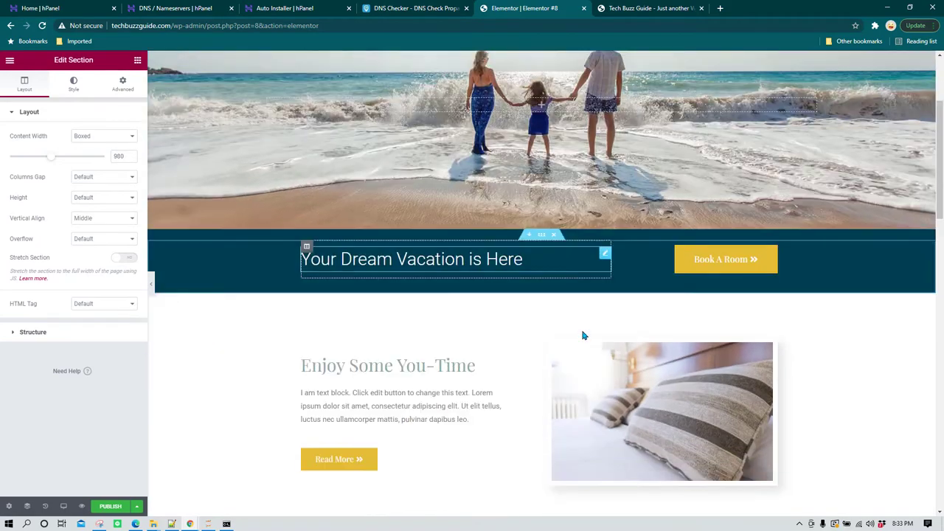
scroll(729, 350, "down", 10)
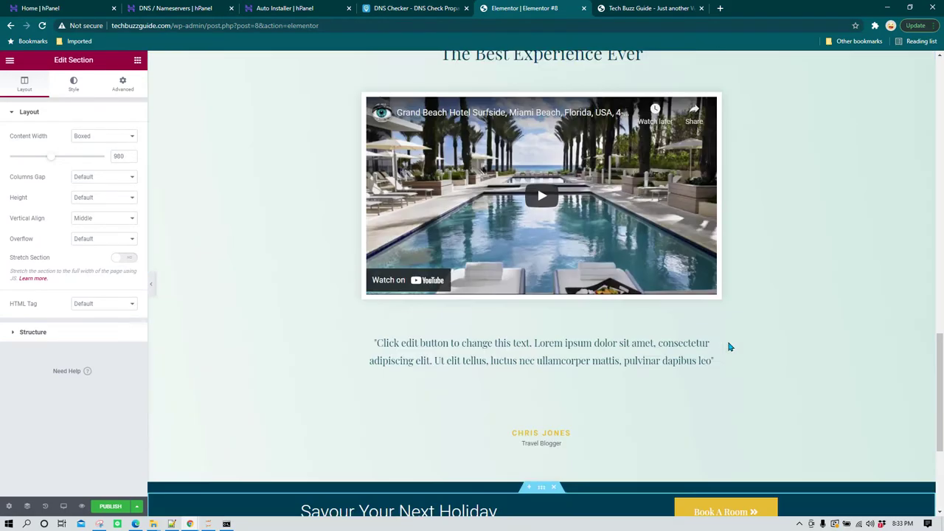
scroll(682, 332, "up", 15)
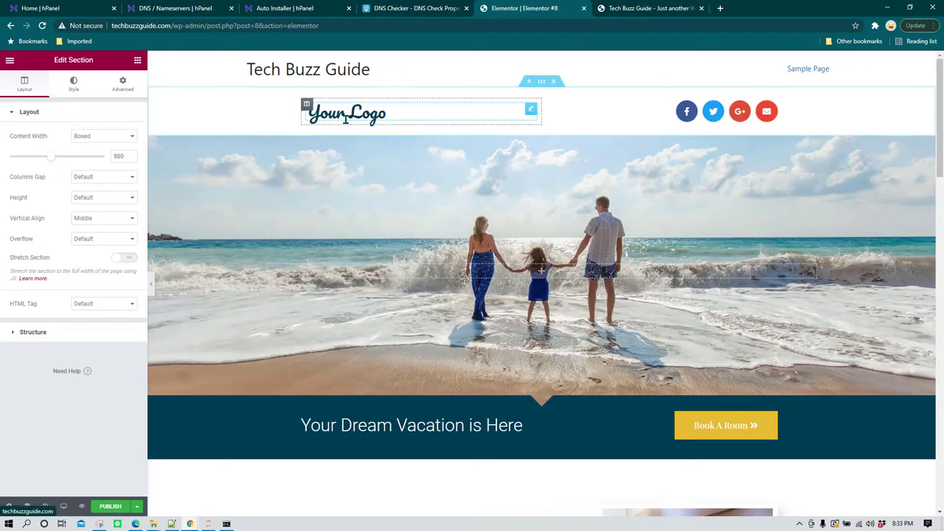
Step: Review the template's Your Logo and Your Dream Vacation is Here headings
left_click(420, 110)
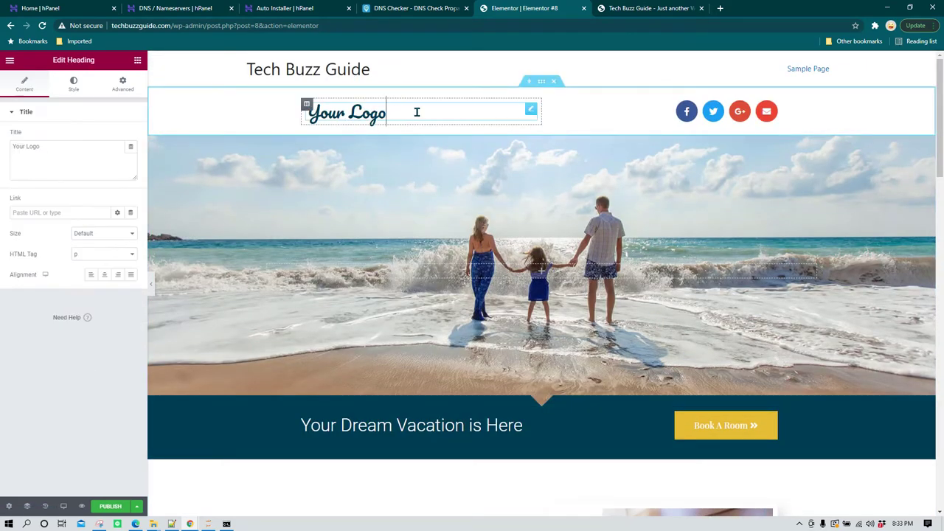
scroll(426, 376, "down", 1)
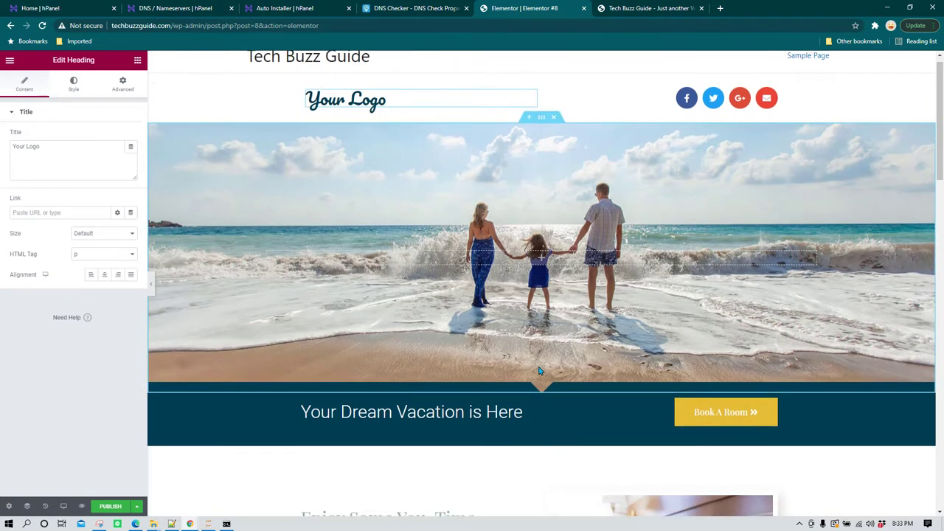
left_click(377, 378)
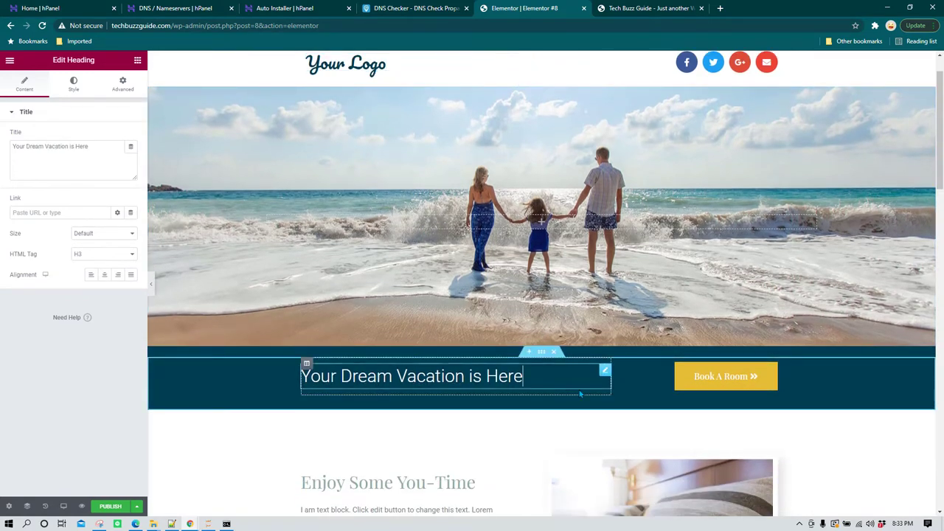
scroll(459, 398, "down", 3)
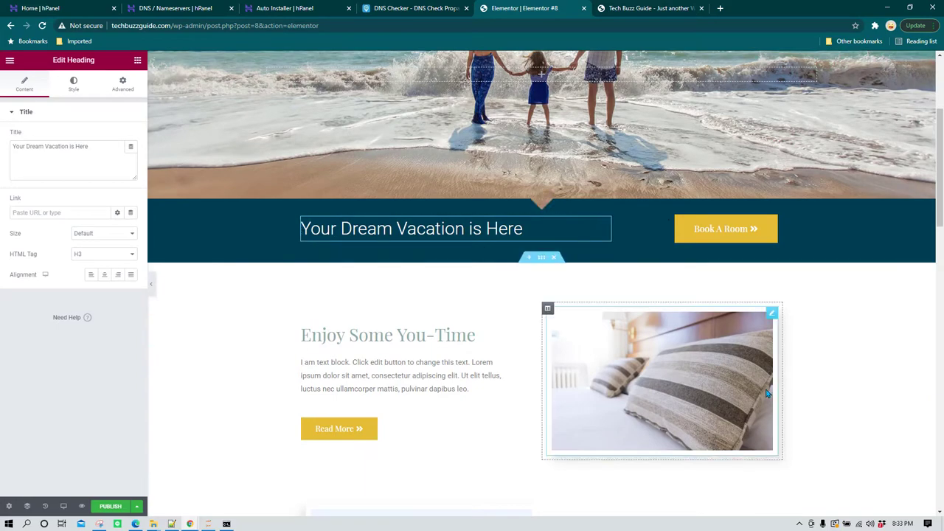
scroll(632, 411, "down", 4)
scroll(631, 411, "down", 5)
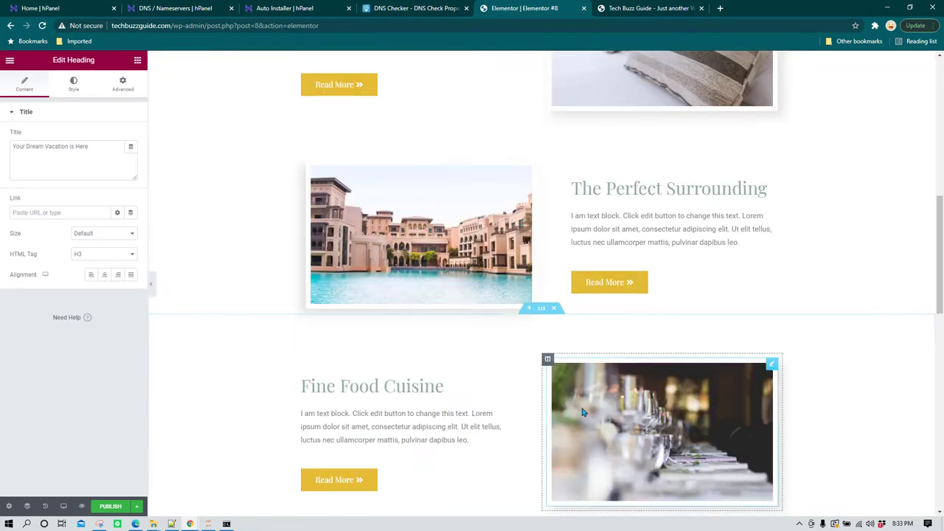
scroll(574, 409, "up", 11)
scroll(568, 403, "up", 2)
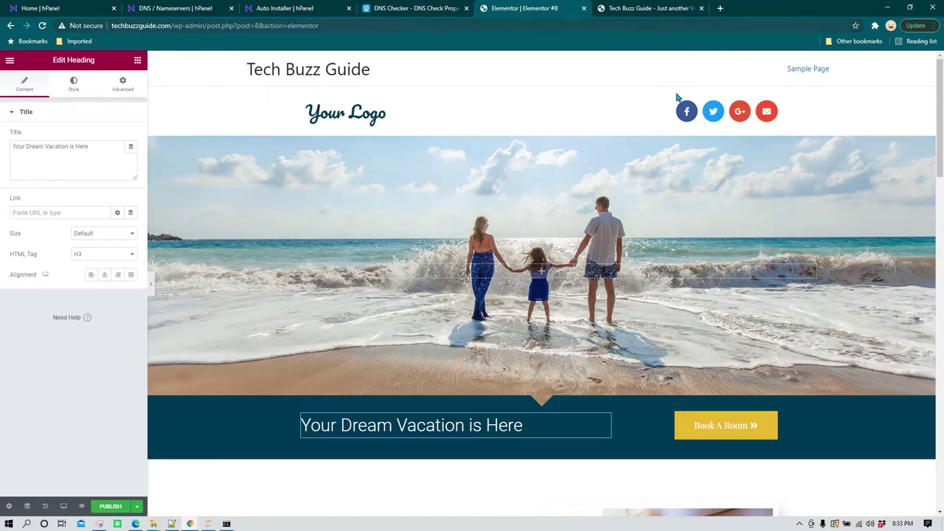
scroll(411, 307, "down", 1)
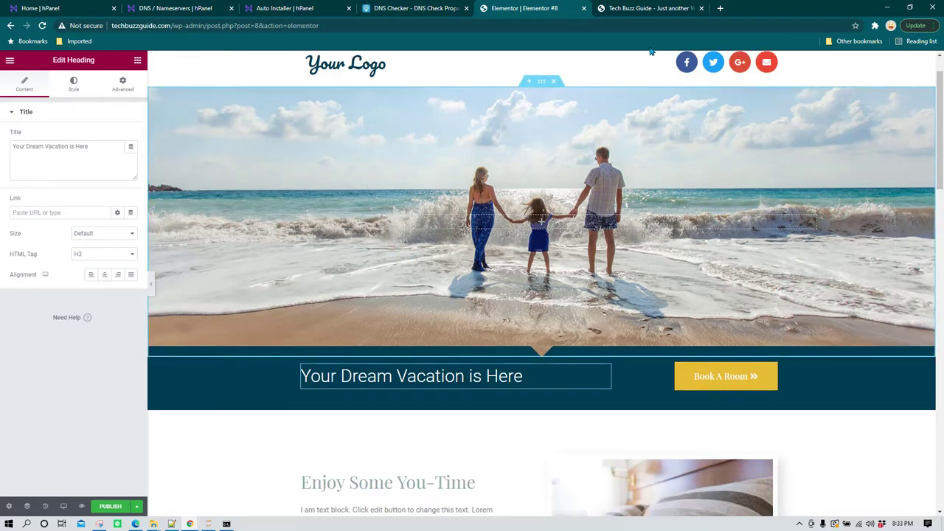
left_click(720, 8)
Step: Go to unsplash.com and search photos for technology
type("unsplash.com")
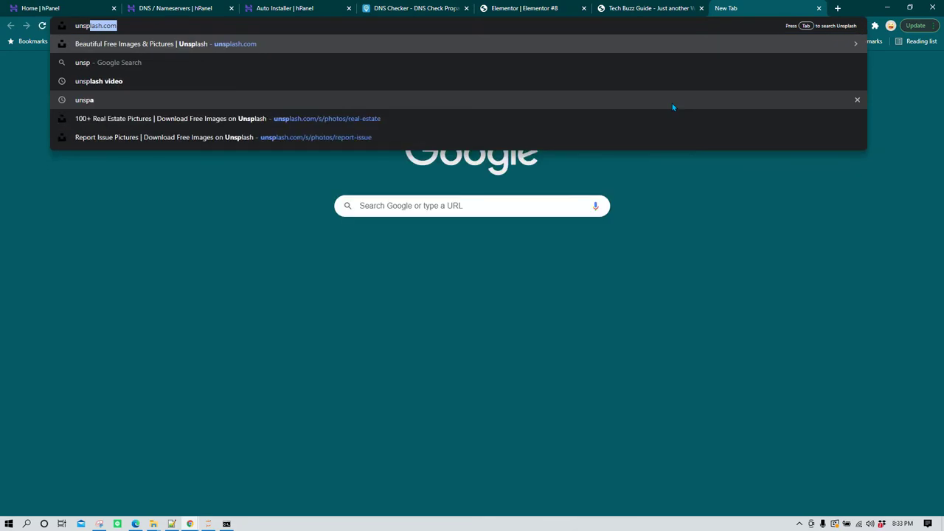
key("Return")
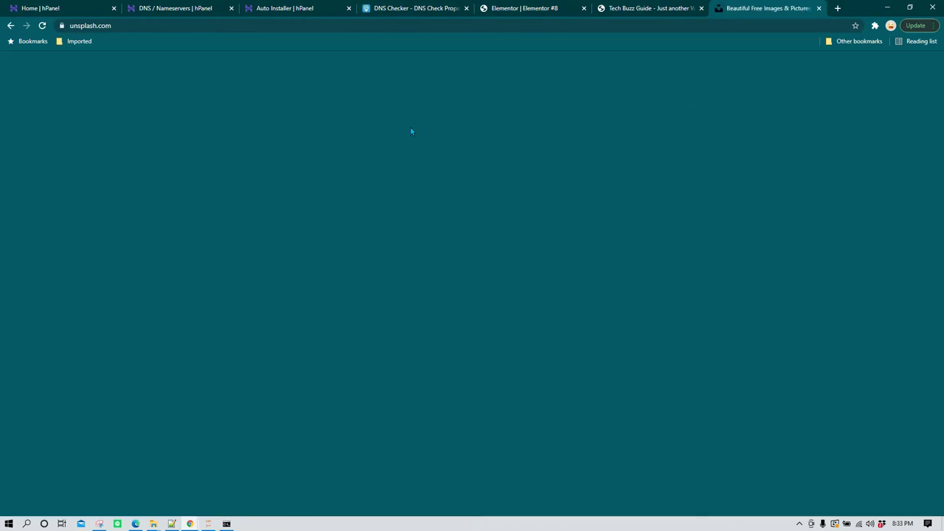
scroll(550, 328, "down", 5)
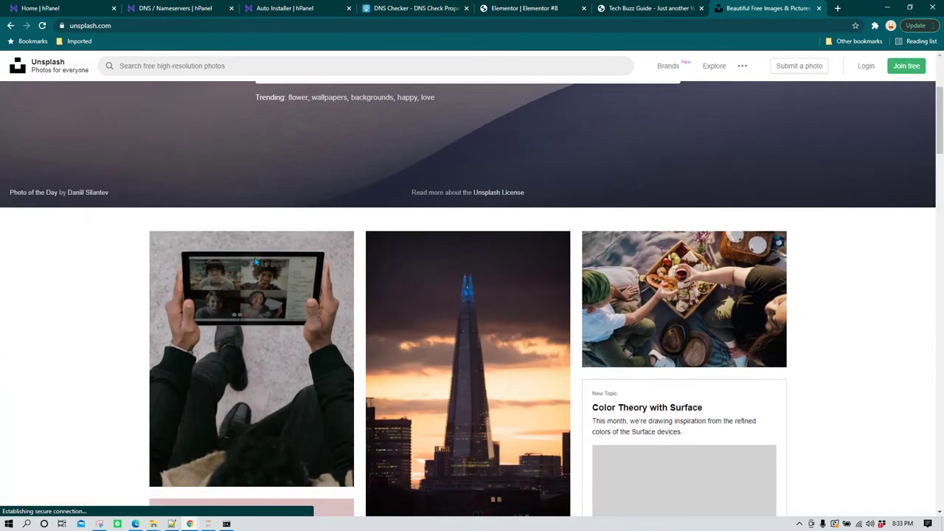
scroll(180, 122, "up", 5)
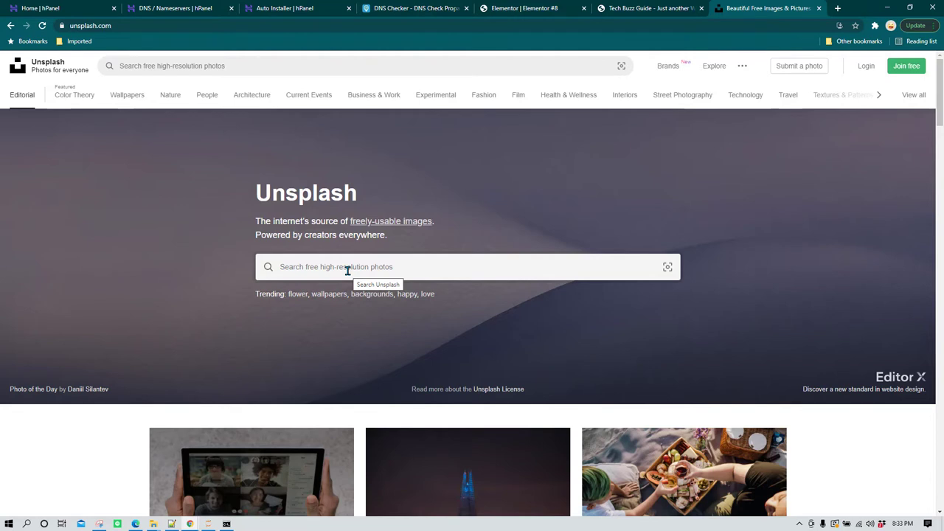
left_click(347, 270)
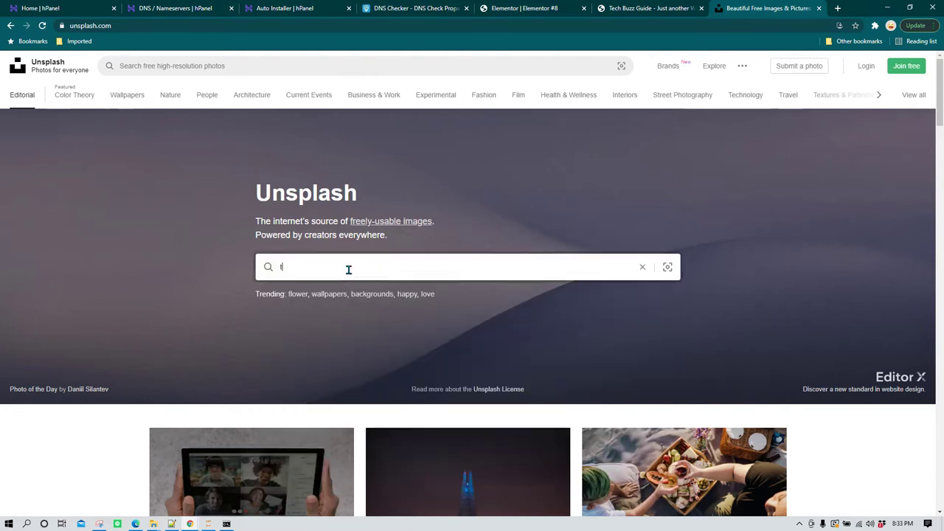
type("tech")
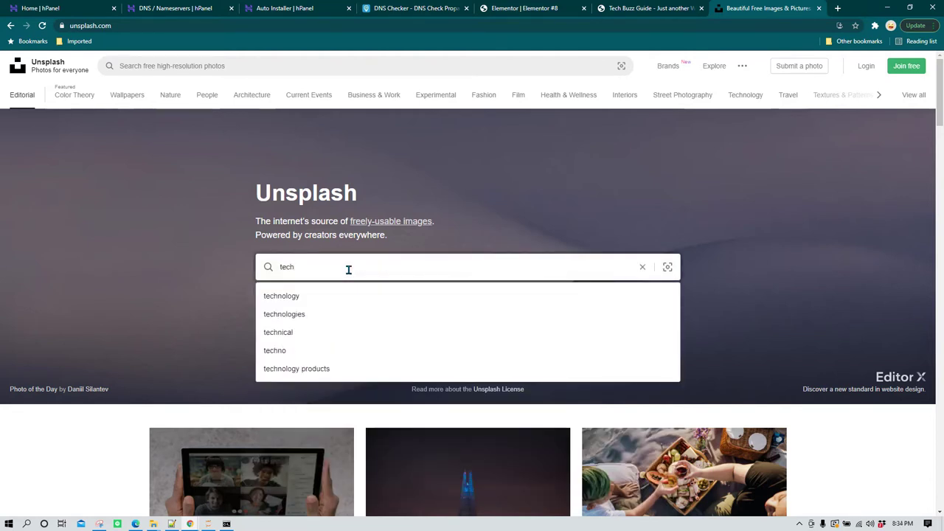
key("Down")
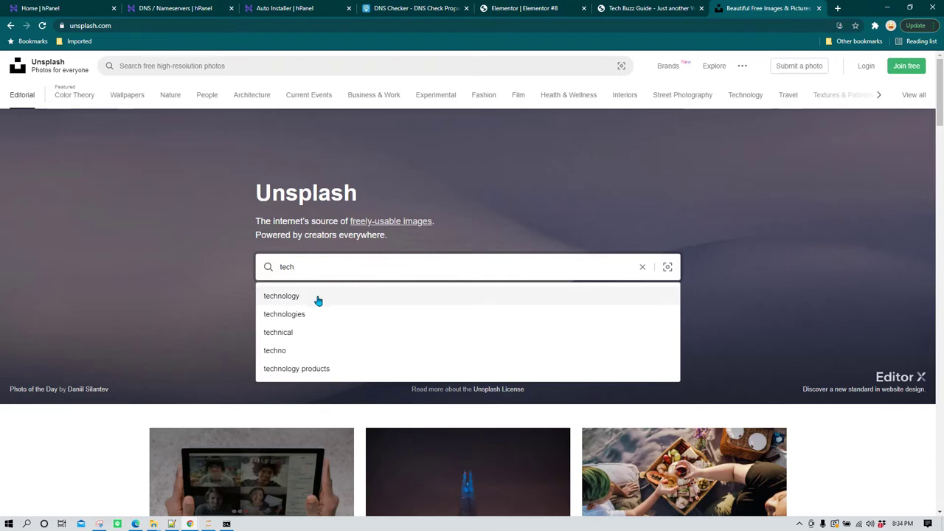
left_click(318, 299)
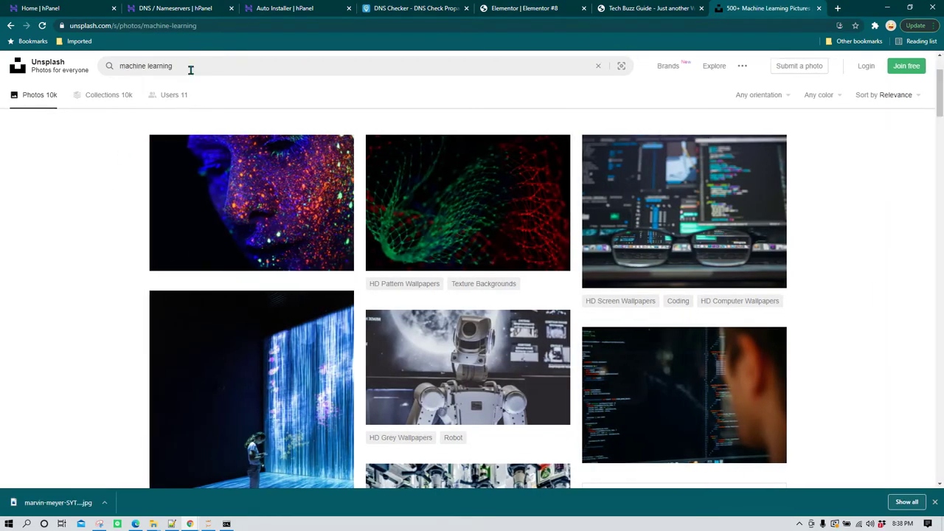
Step: Download the eyeglasses-before-code-screens photo from the machine learning results and return to Elementor
left_click_drag(192, 66, 124, 66)
left_click(62, 200)
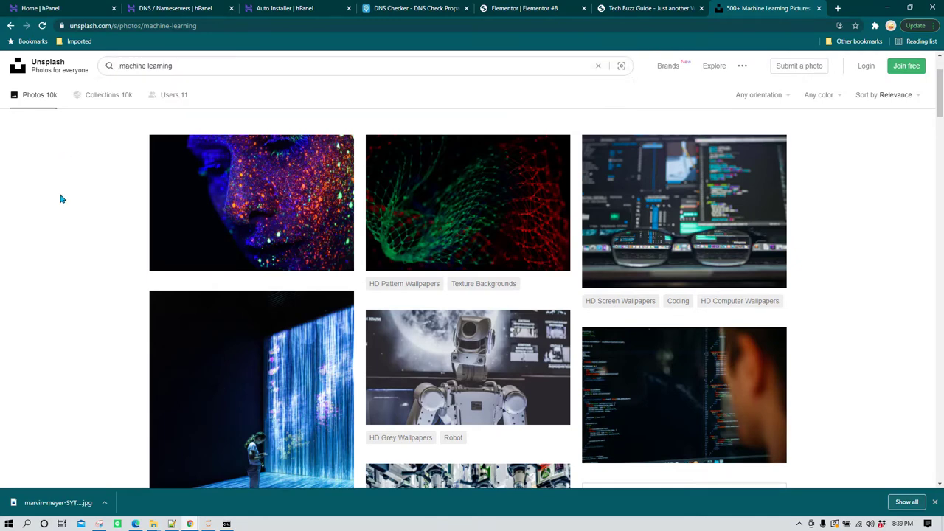
left_click(704, 232)
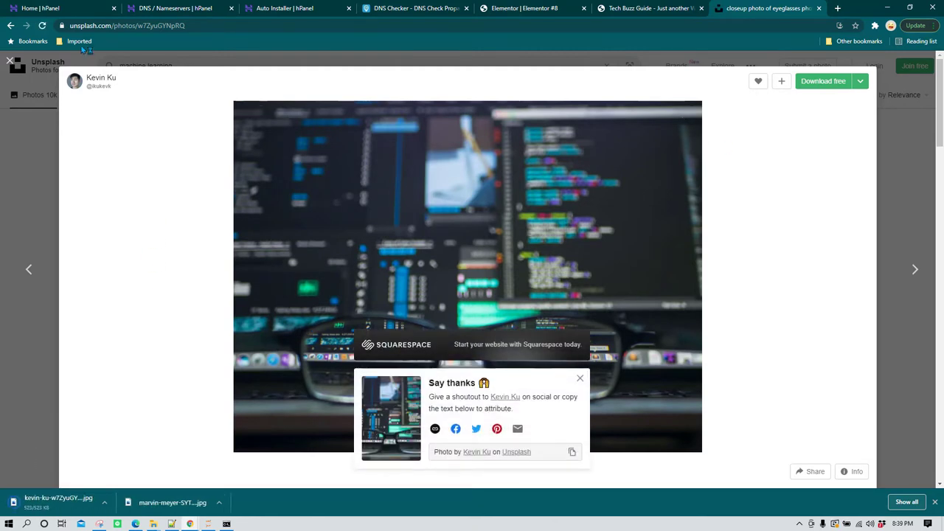
left_click(517, 7)
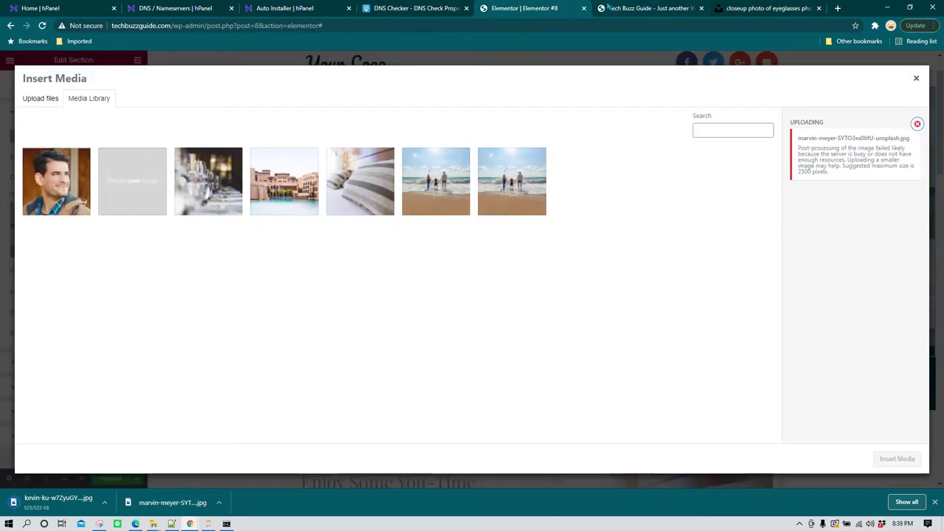
Step: Upload the downloaded kevin-ku eyeglasses photo to the Elementor media library
left_click(50, 100)
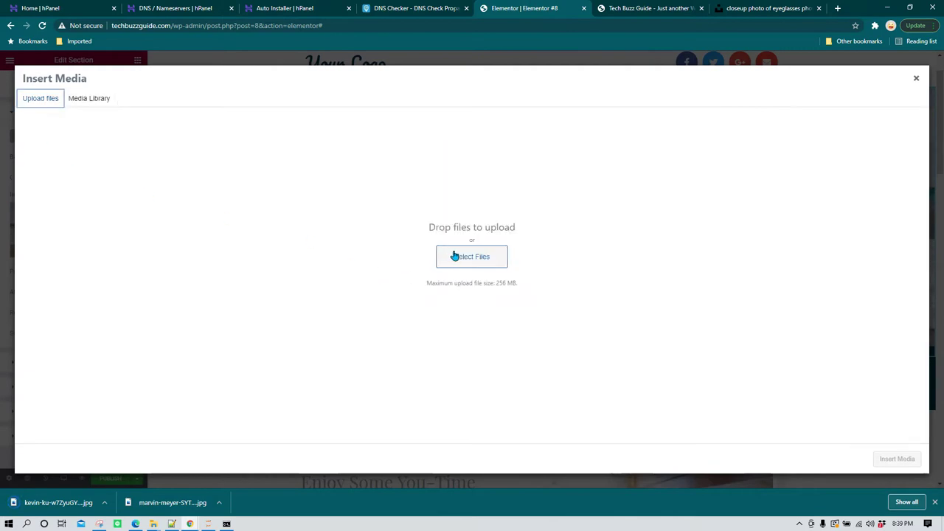
left_click(455, 256)
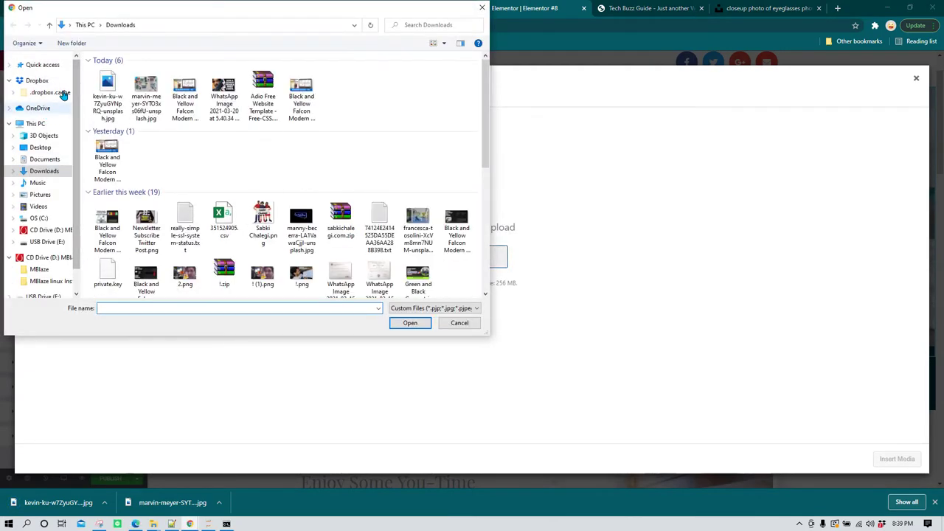
double_click(107, 96)
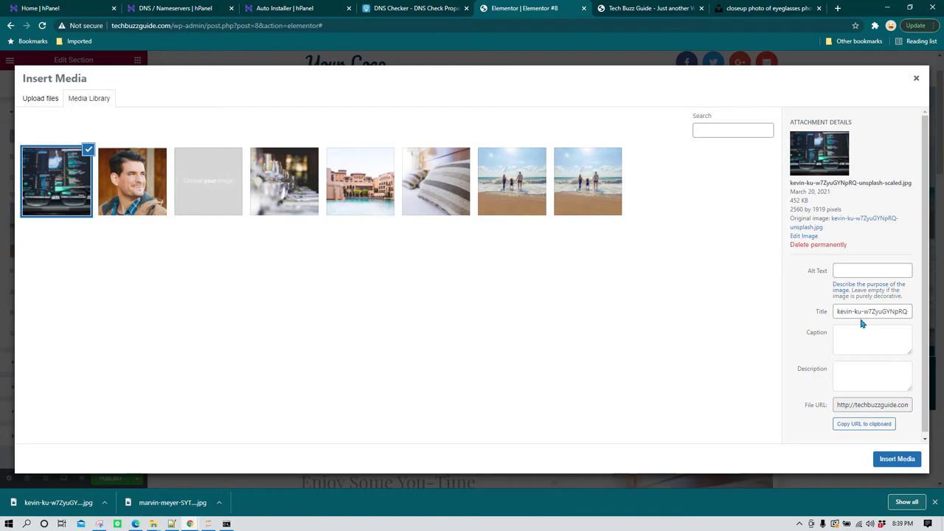
Step: Label the image 'Home page Banner' in alt text, title and caption, and insert it as background
left_click(868, 271)
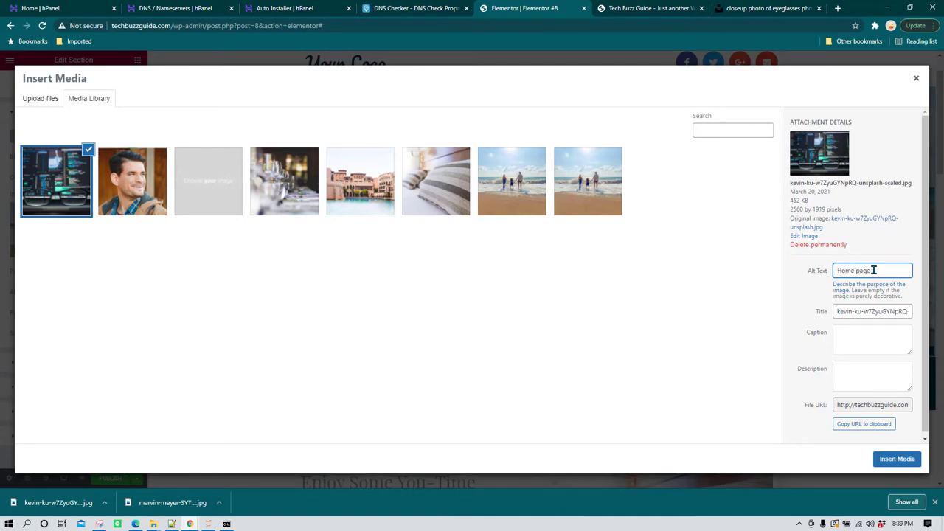
triple_click(873, 270)
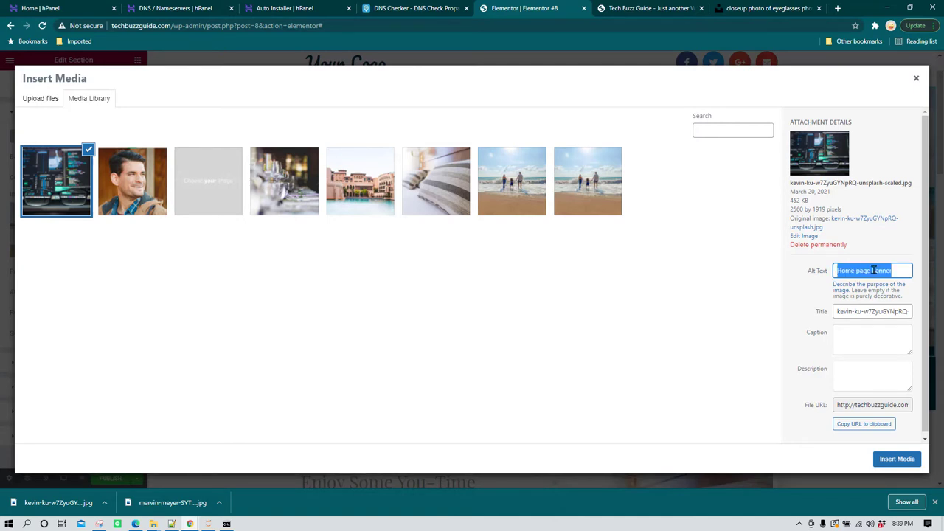
triple_click(865, 313)
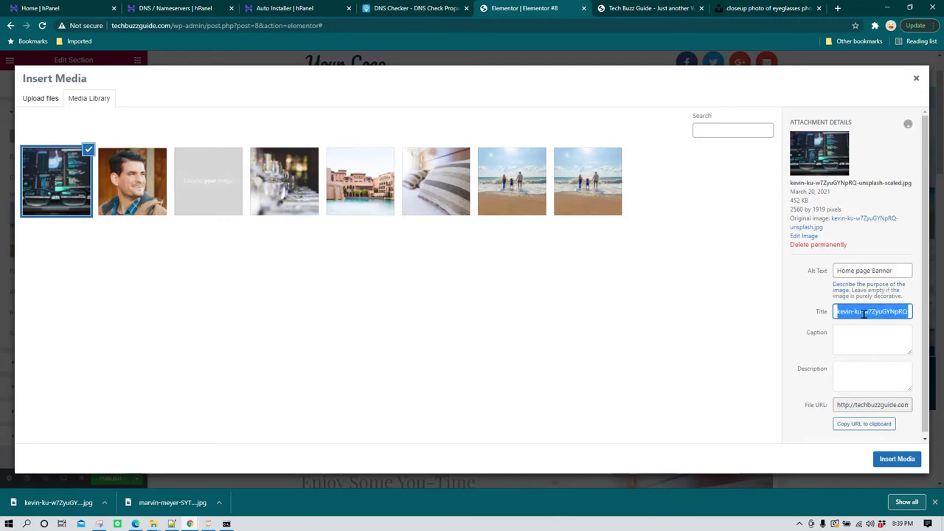
type("Home page Banner")
left_click(876, 336)
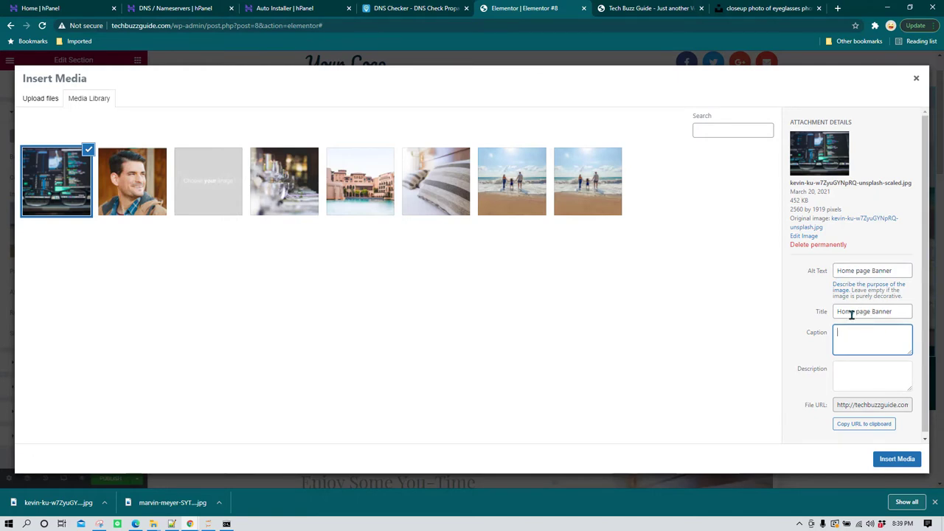
type("Home page Banner")
left_click(897, 459)
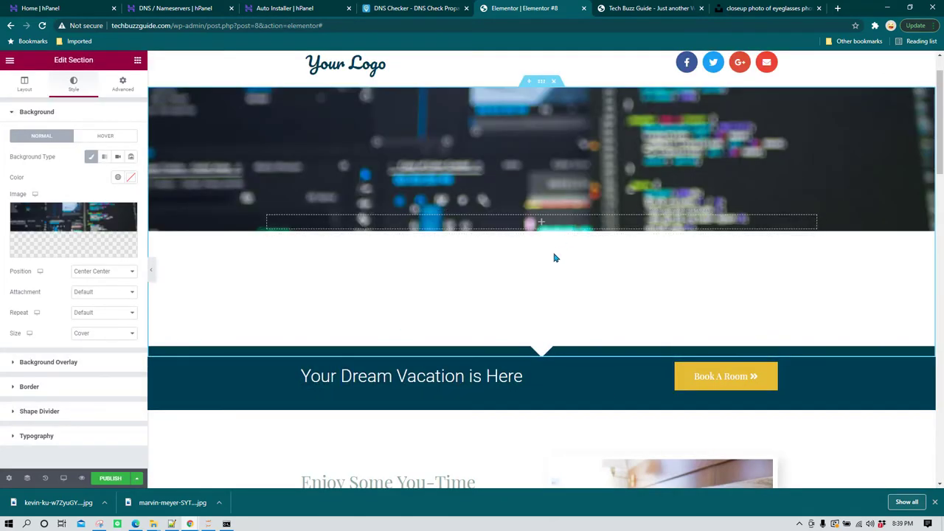
Step: Edit the banner section and open its background image picker to choose a new image
scroll(560, 222, "down", 1)
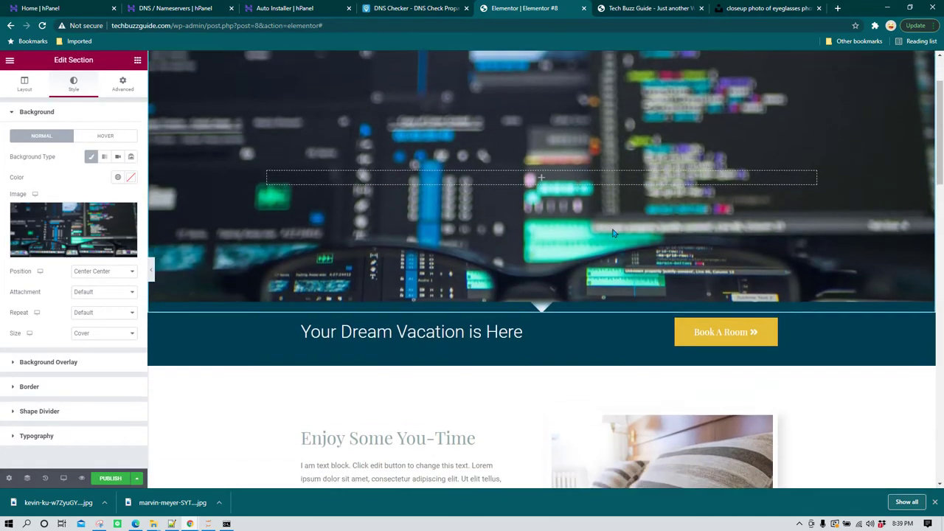
scroll(543, 221, "up", 1)
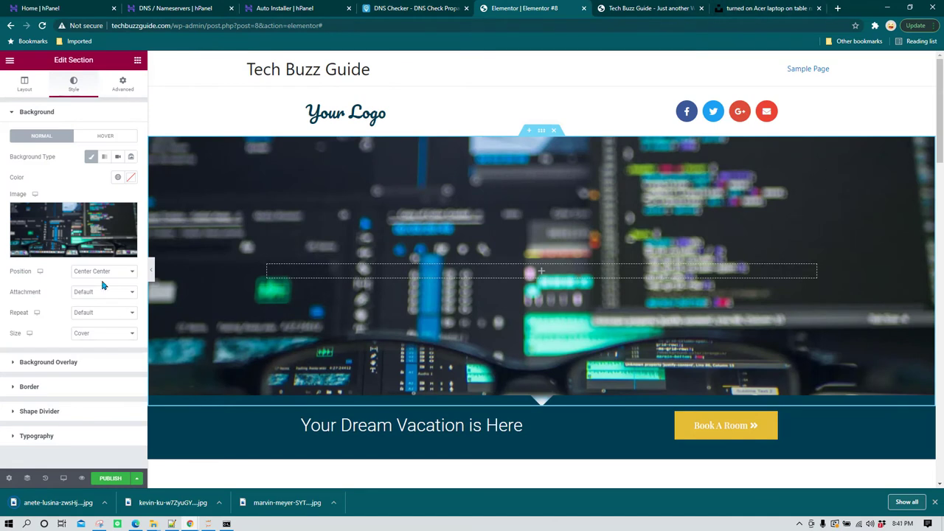
right_click(261, 186)
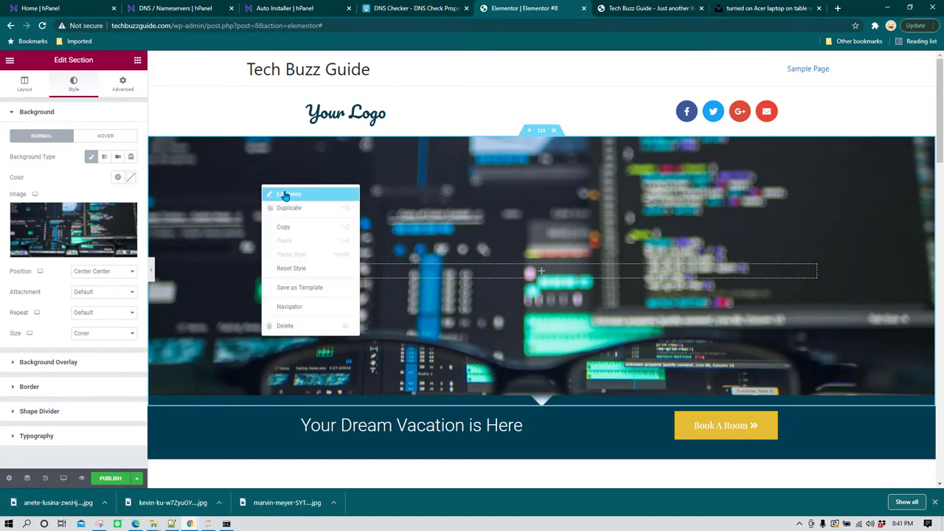
left_click(362, 188)
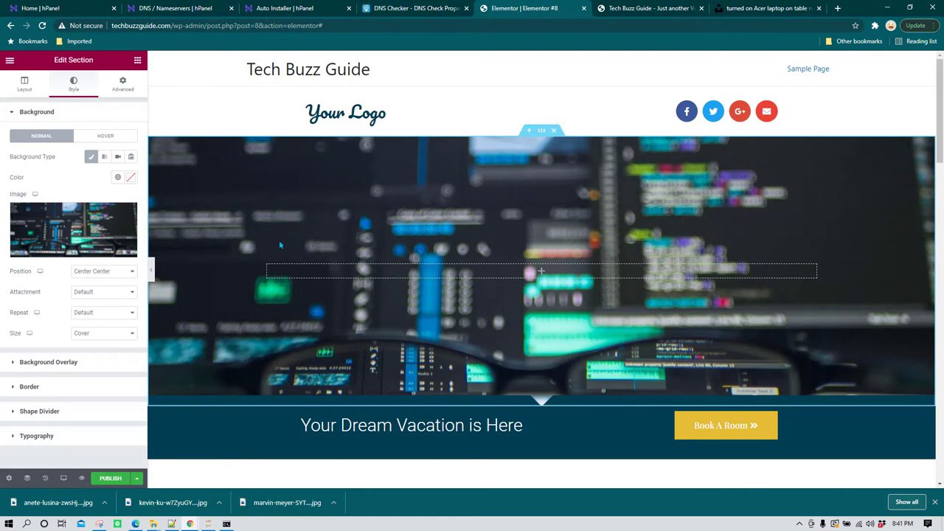
left_click(67, 251)
Step: Upload the newly downloaded anete-lusina laptop-on-table photo to the media library
left_click(49, 99)
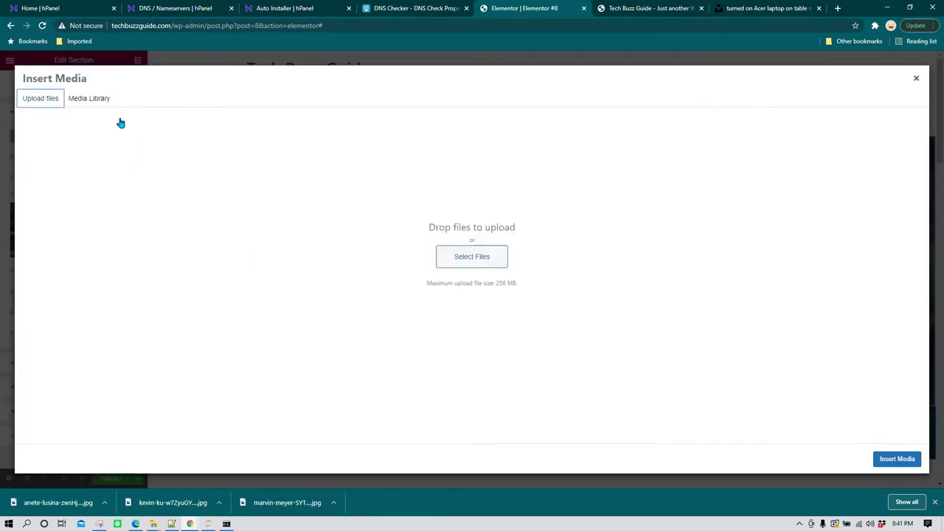
left_click(478, 264)
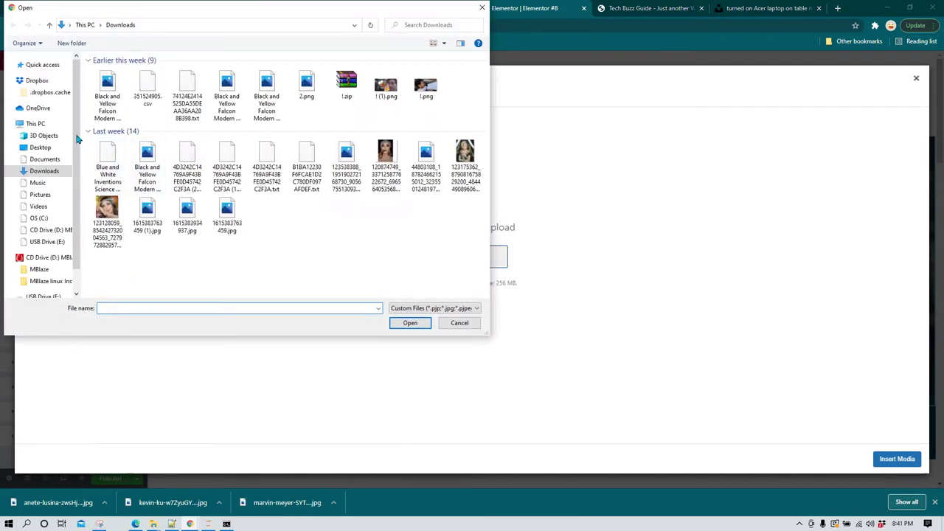
left_click(107, 96)
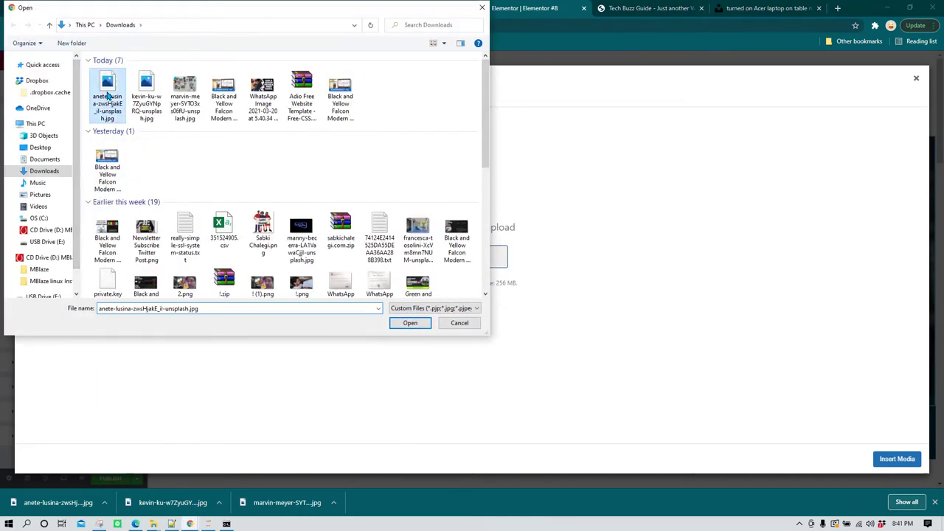
left_click(410, 322)
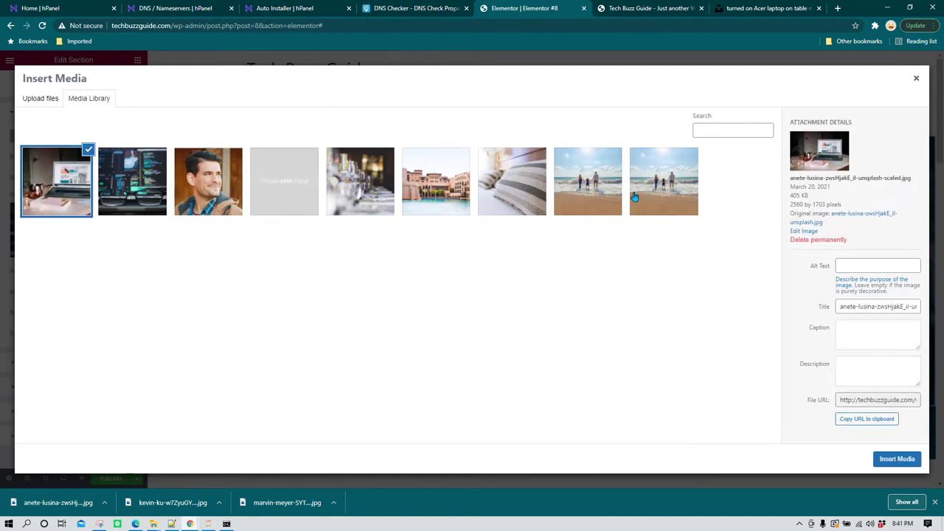
Step: Set its alt text and title to 'Home page banner' and insert it as the section background
left_click(867, 267)
type("Home page banner")
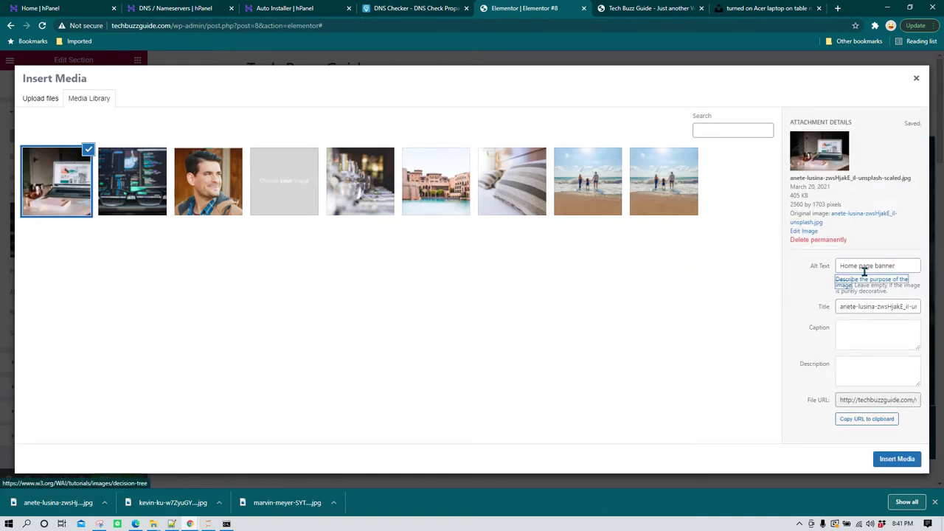
key("Tab")
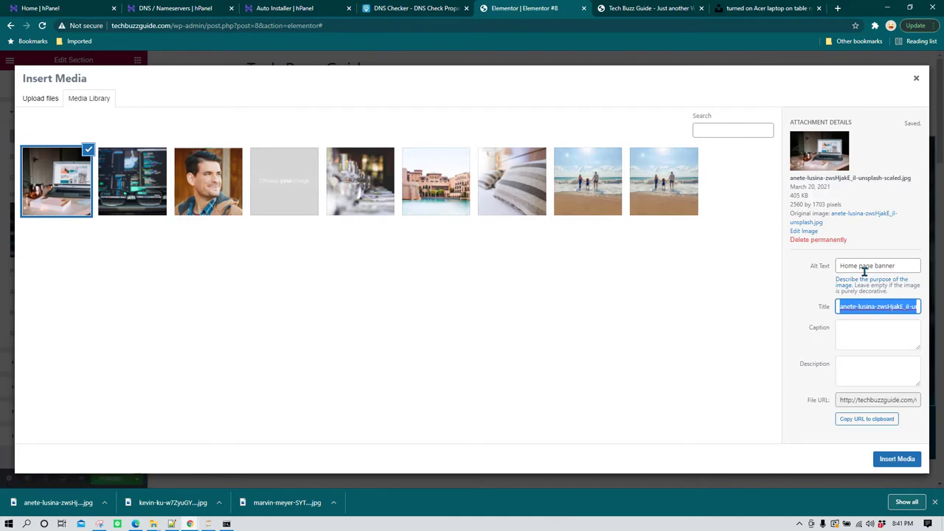
type("Home page Banner")
left_click(897, 459)
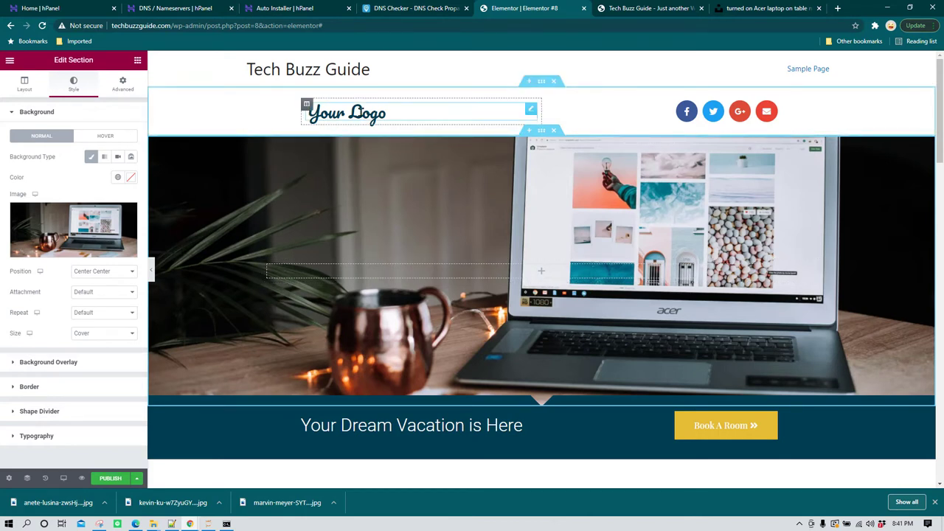
Step: Rename the Your Logo heading to 'Tech Buzz Guide'
left_click(404, 115)
left_click_drag(403, 115, 304, 116)
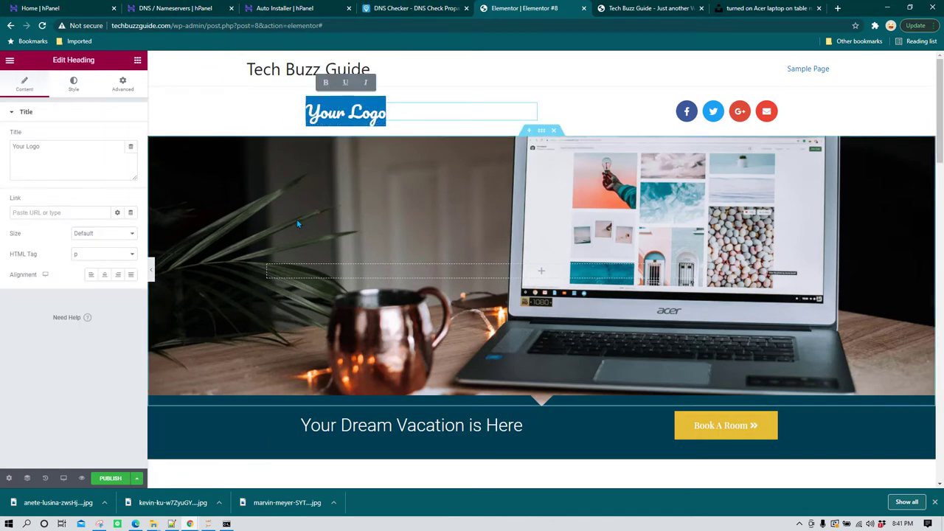
type("Tec")
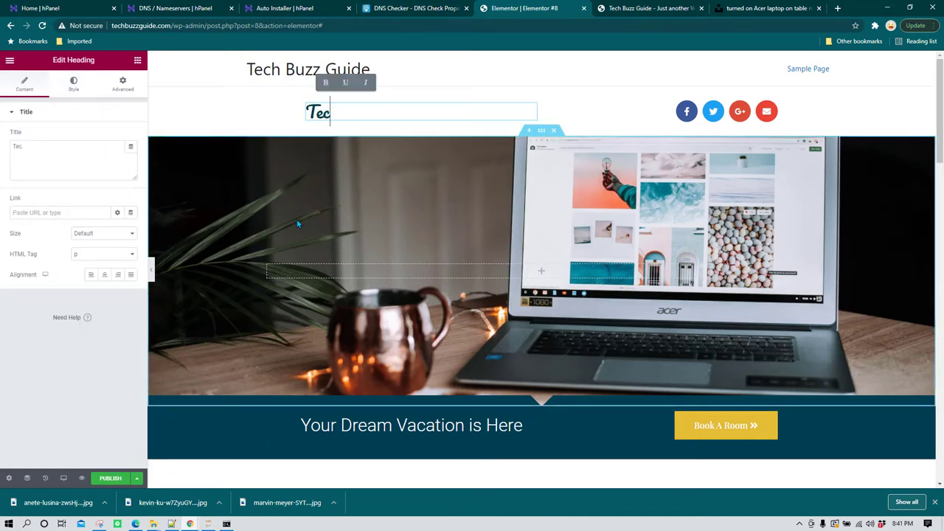
type("h Bu")
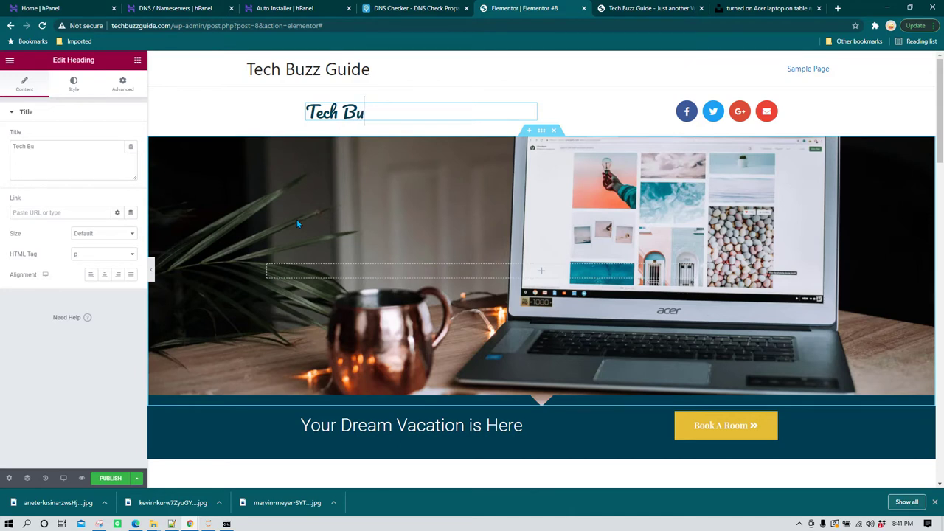
type("zz Guide")
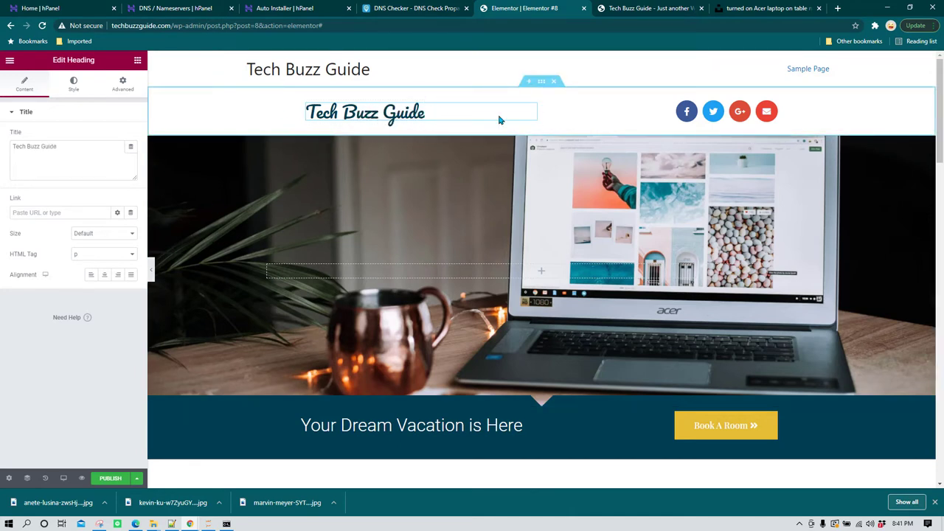
left_click(339, 64)
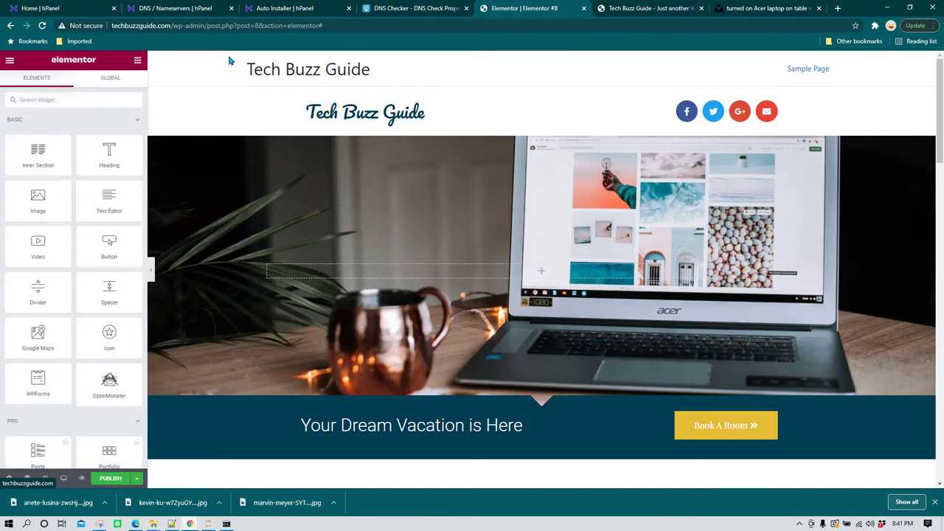
Step: Select the Tech Buzz Guide title text and switch to the hPanel Auto Installer tab
key("shift+Left")
key("shift+Left")
key("shift+Left")
key("shift+Left")
key("shift+Left")
key("shift+Left")
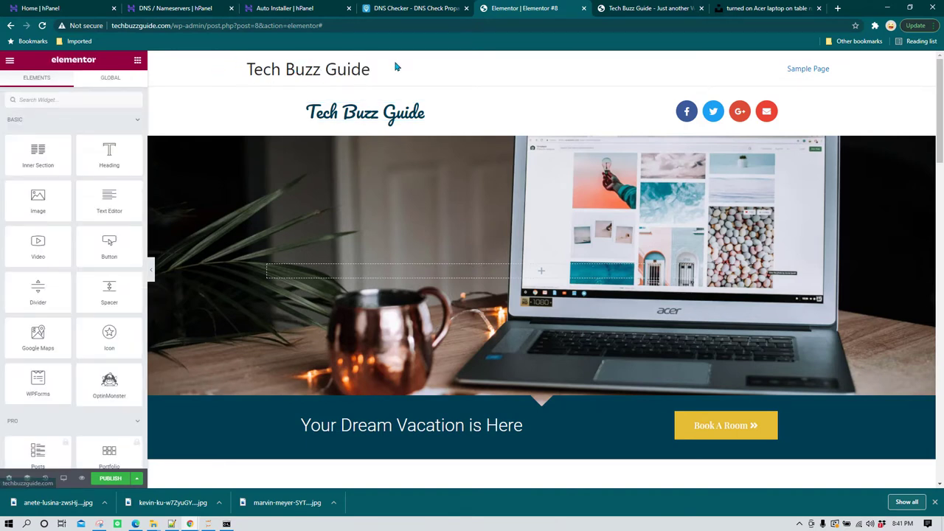
left_click_drag(382, 67, 246, 68)
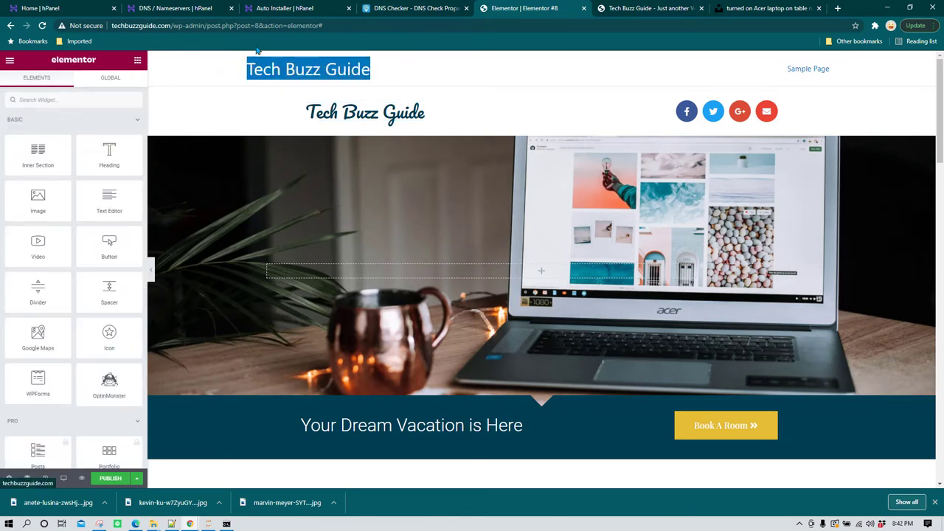
key("ctrl+3")
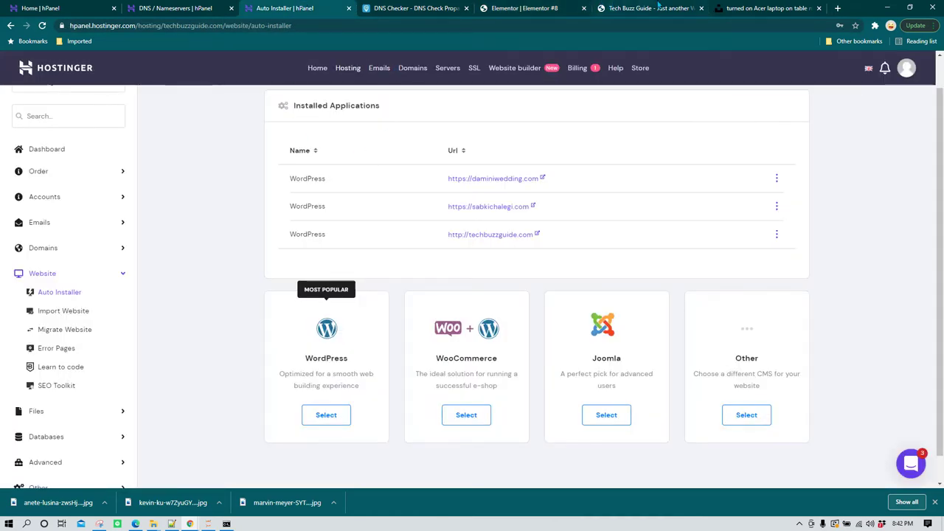
Step: Switch back to the Elementor #8 editor tab and clear the selection on the Tech Buzz Guide title
key("ctrl+5")
left_click(343, 79)
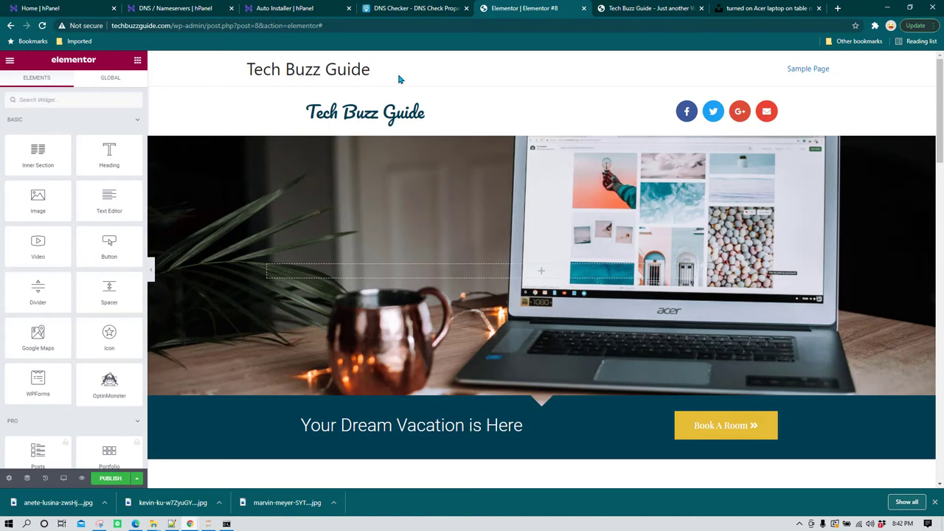
Step: Inspect the header Social Icons widget's existing Facebook and Twitter items
left_click(770, 109)
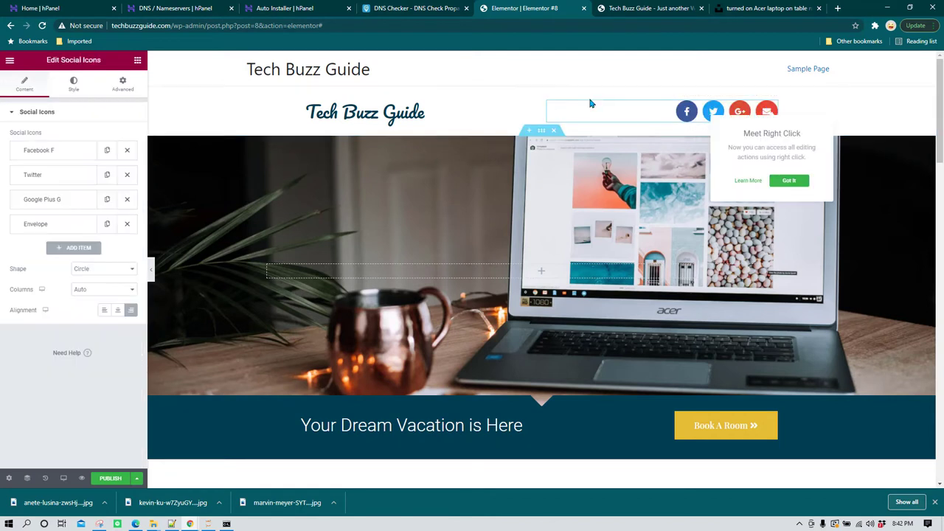
left_click(59, 157)
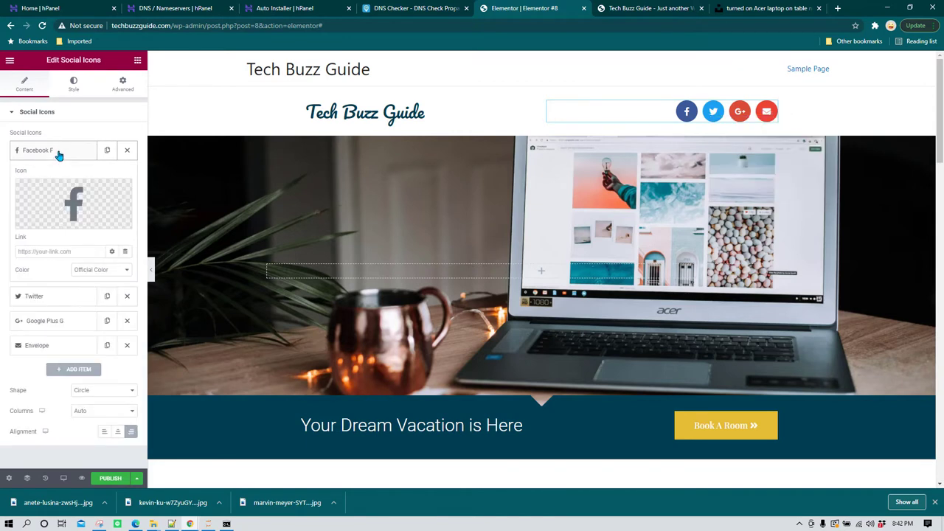
left_click(76, 251)
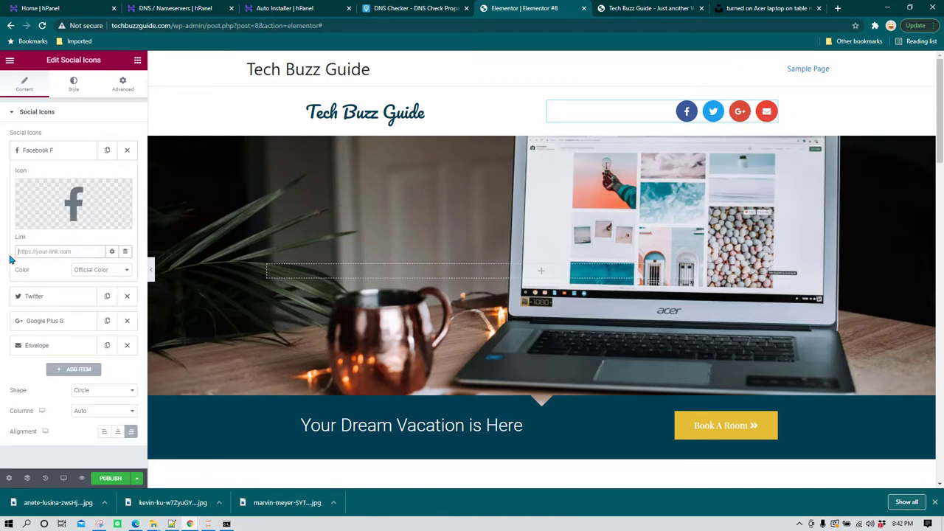
left_click(55, 150)
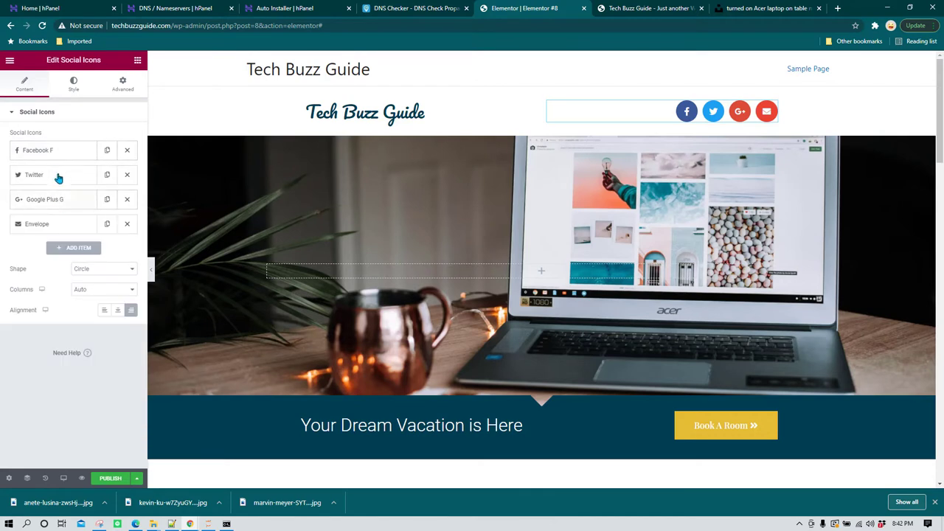
left_click(59, 175)
left_click(59, 176)
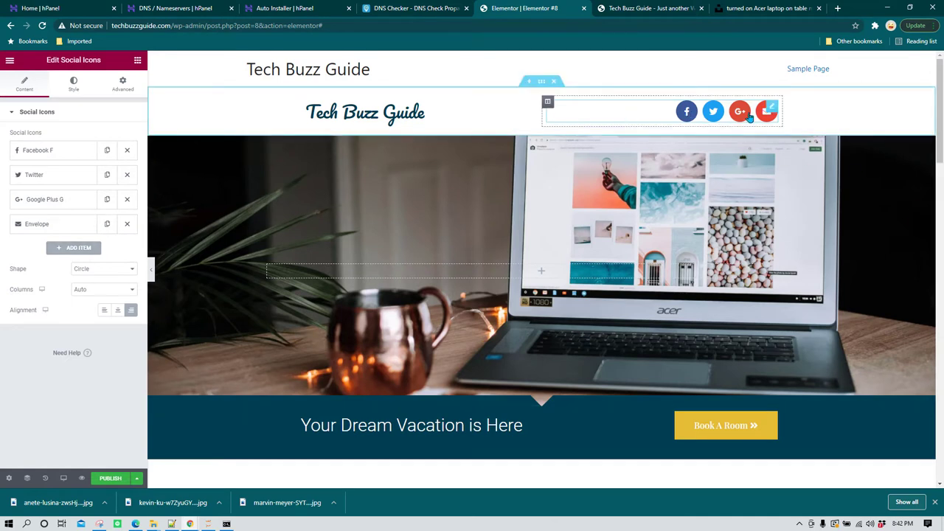
Step: Add a new social icon item set to Instagram from the icon library
left_click(67, 248)
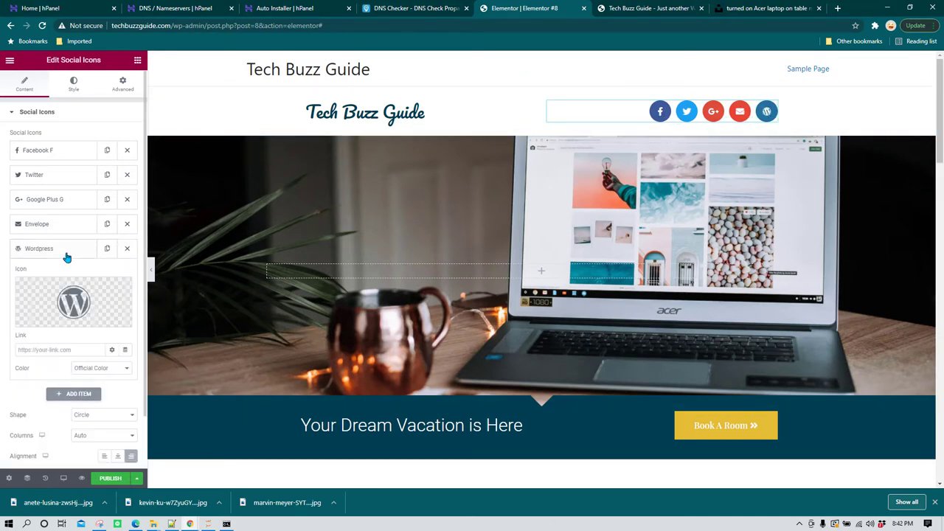
scroll(81, 318, "down", 2)
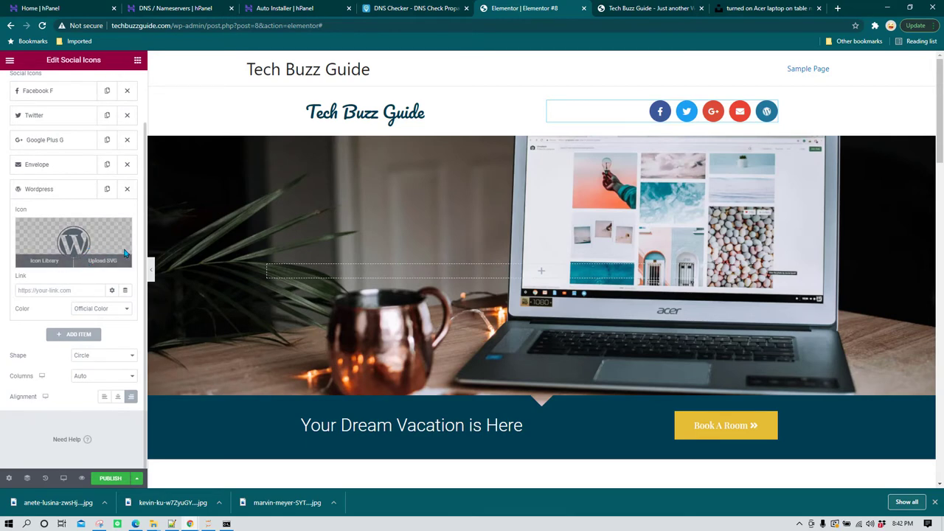
left_click(125, 254)
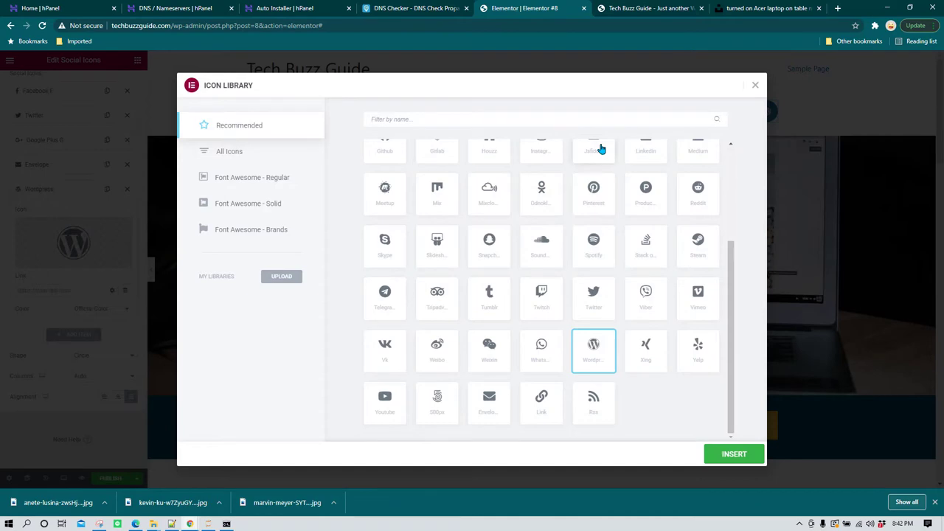
type("inst")
left_click(394, 191)
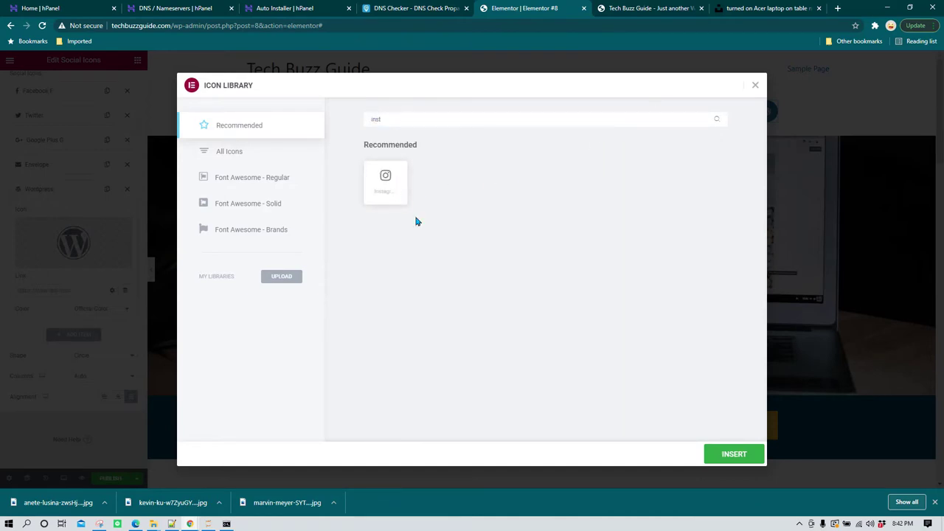
left_click(735, 454)
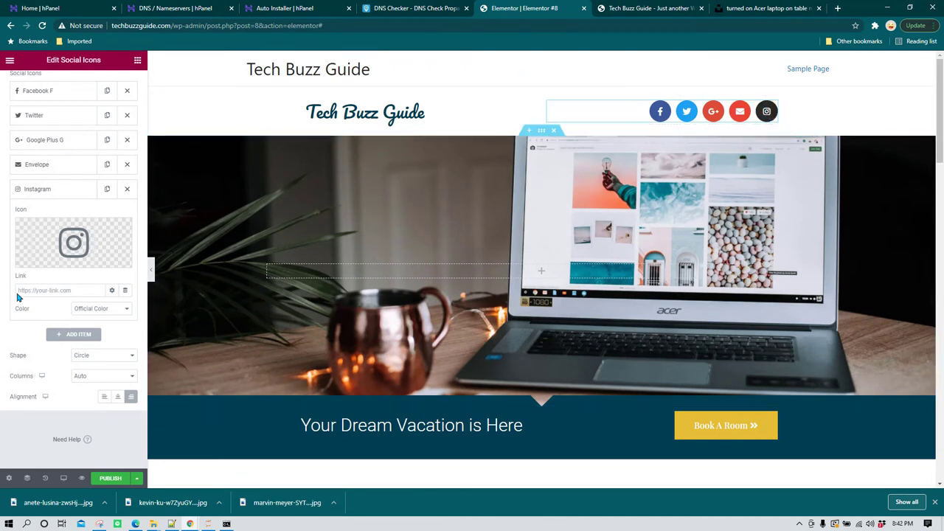
Step: Add another social icon item set to Telegram
left_click(79, 334)
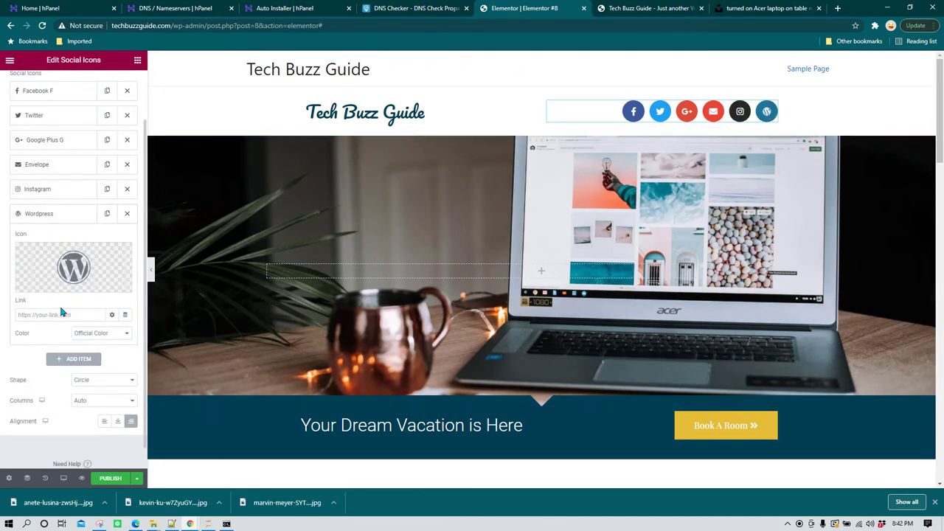
left_click(47, 288)
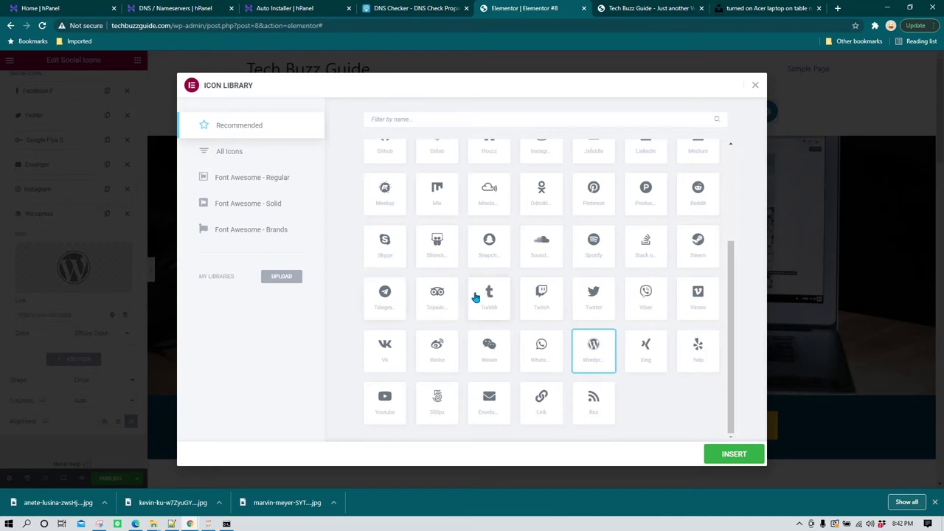
left_click(385, 298)
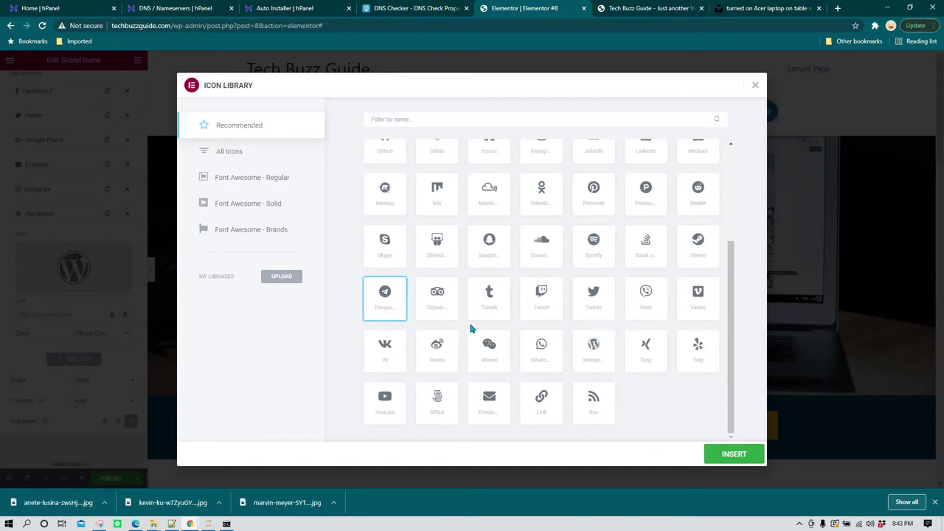
left_click(725, 454)
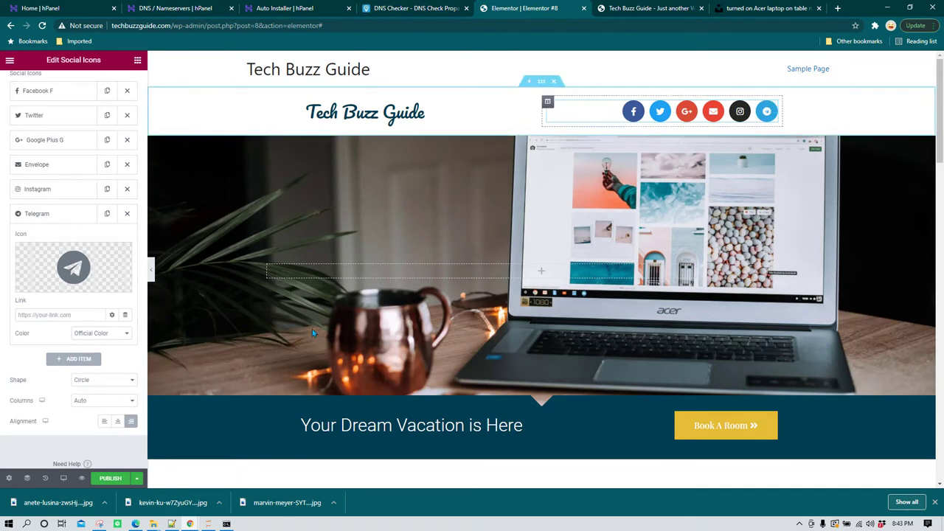
scroll(61, 373, "down", 1)
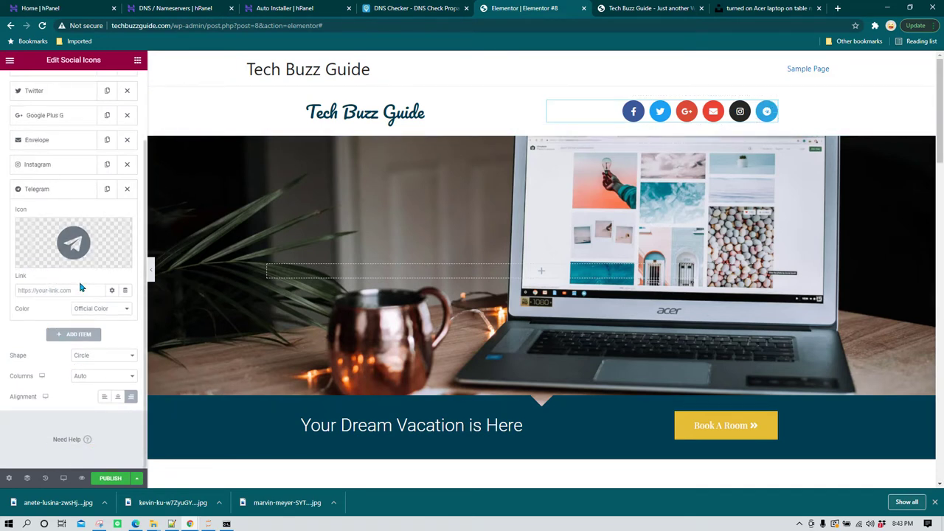
left_click(52, 165)
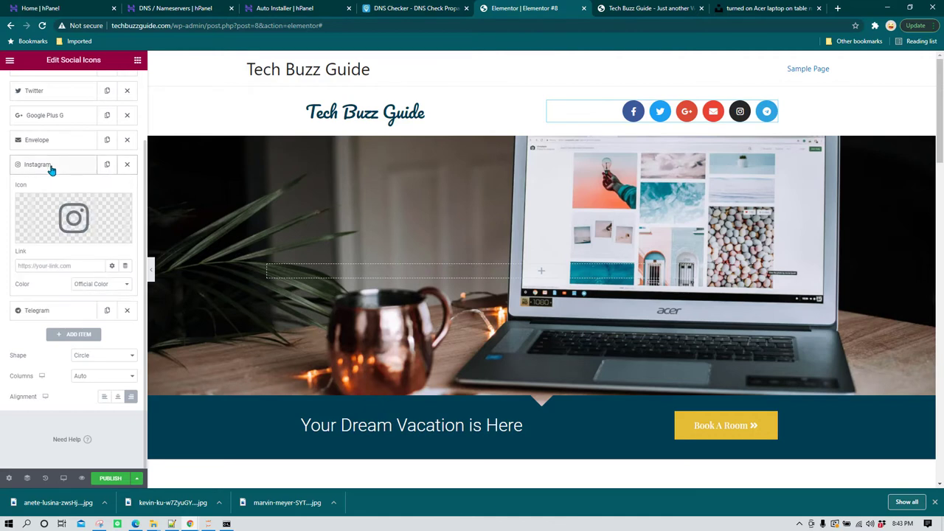
left_click(57, 265)
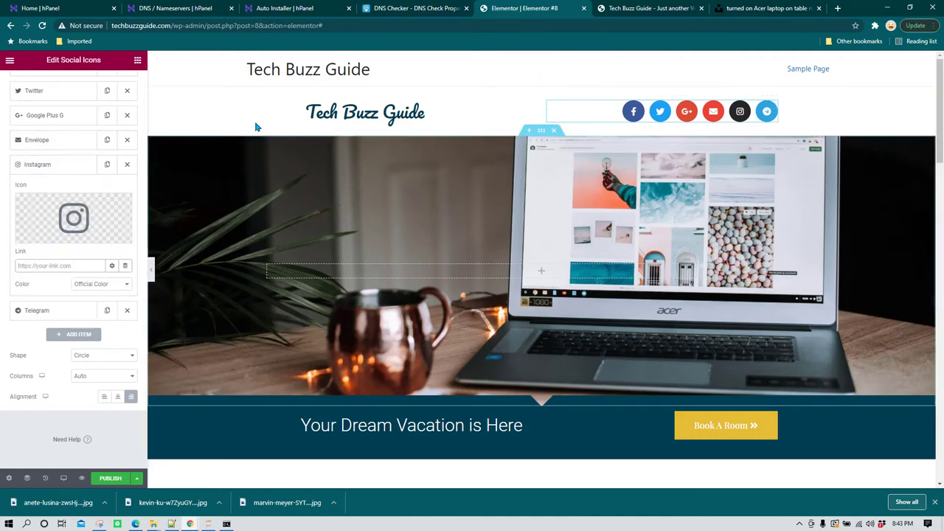
scroll(403, 289, "down", 1)
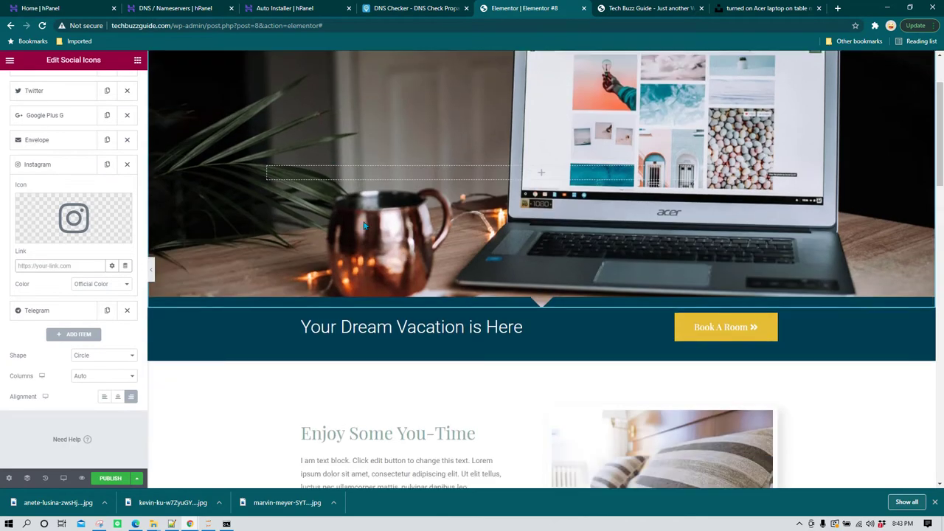
scroll(319, 227, "down", 1)
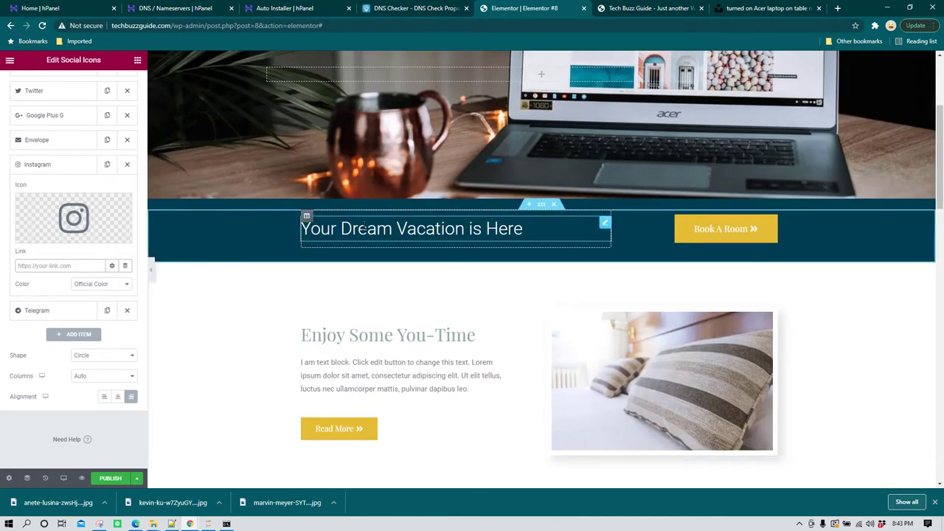
Step: Change the banner heading to 'Learn About Latest Technologies' with capitalized words, then select the Book A Room button
triple_click(458, 231)
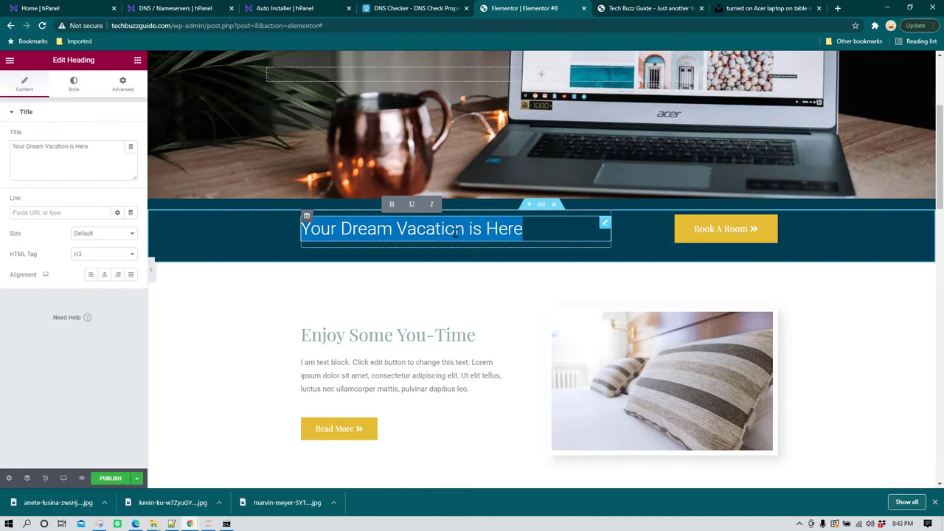
type("Learn about latest technologies")
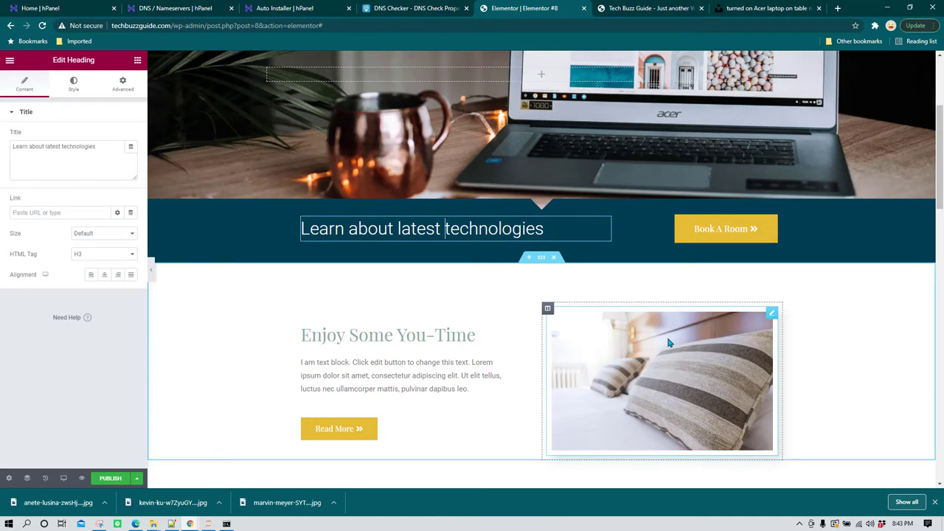
key("Delete")
type("T")
key("Delete")
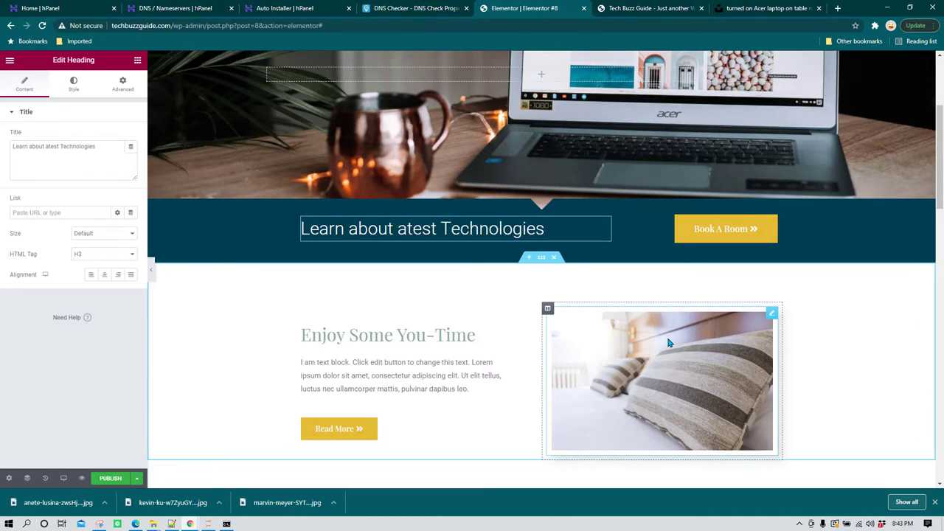
type("L")
key("Delete")
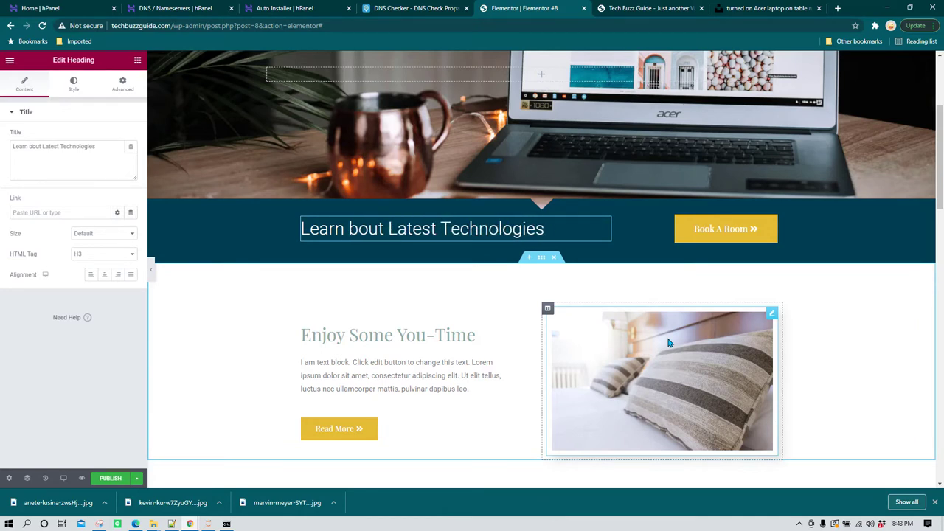
type("A")
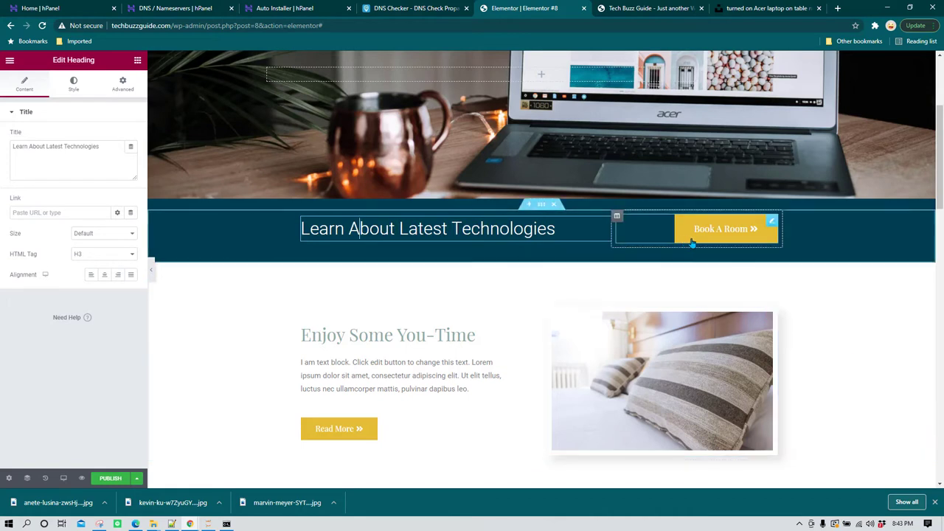
left_click(730, 227)
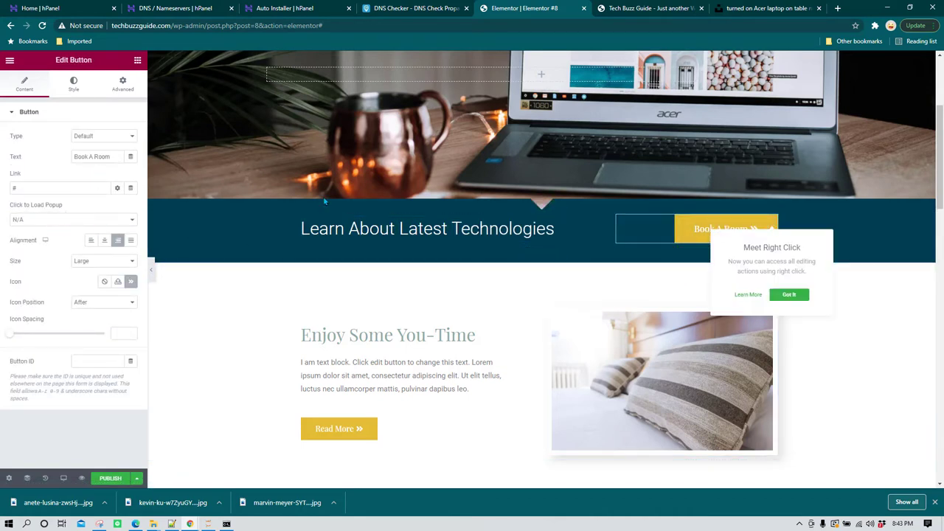
Step: Change the banner strip button label from 'Book A Room' to 'Read More'
left_click(731, 229)
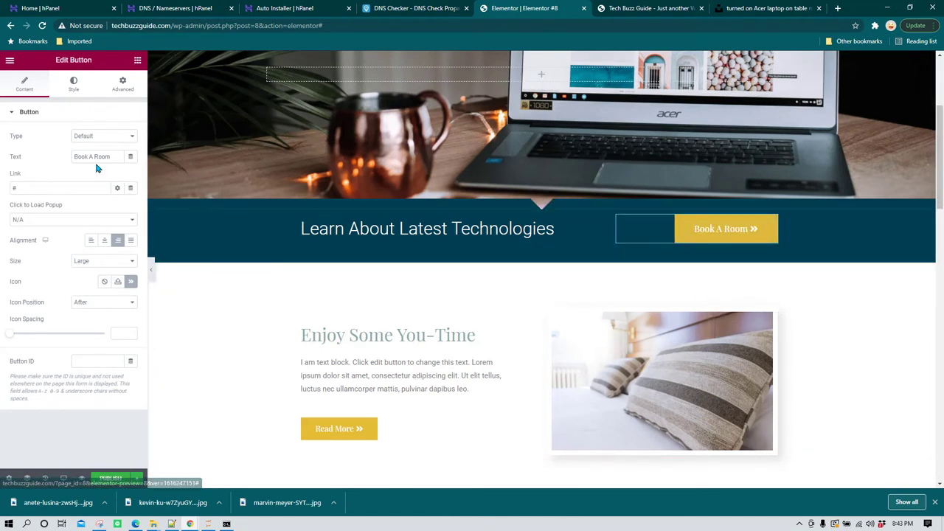
left_click_drag(115, 156, 56, 160)
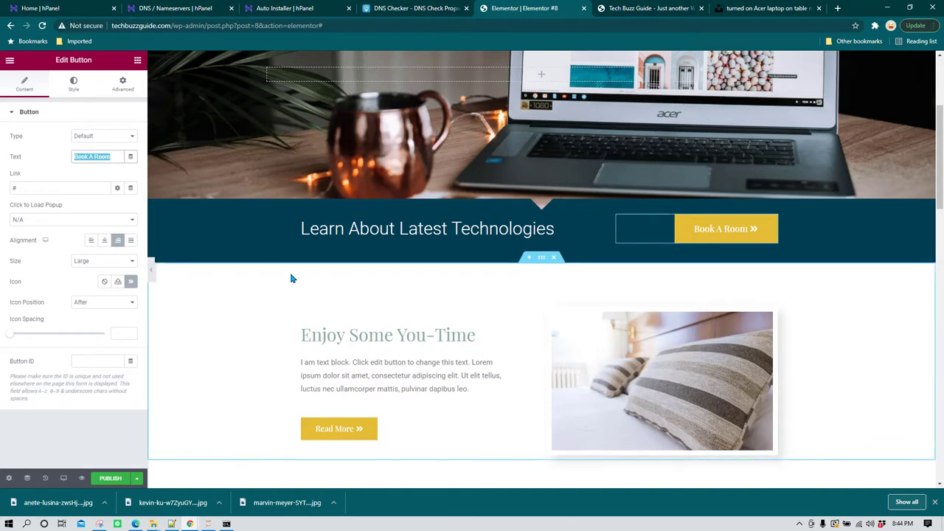
type("Read More")
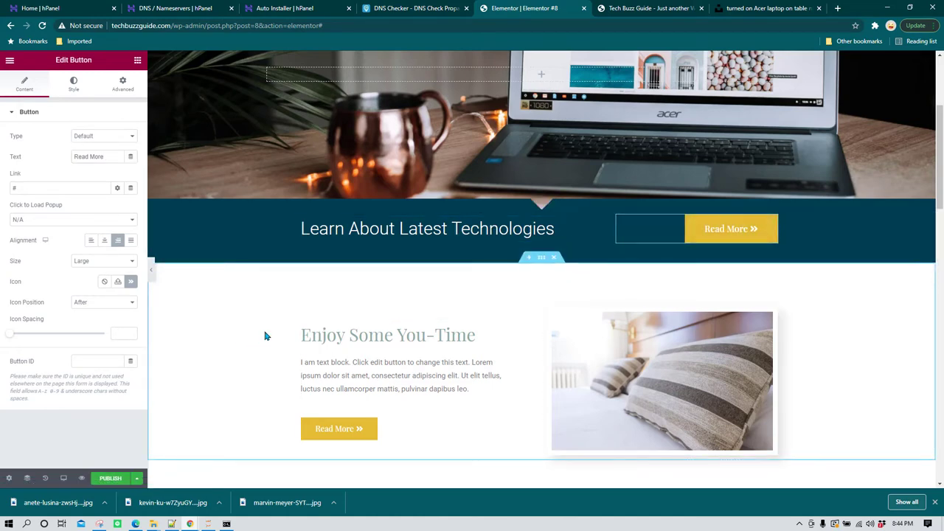
Step: Scroll the canvas to the 'Enjoy Some You-Time' section with the striped pillow photo
scroll(560, 383, "down", 2)
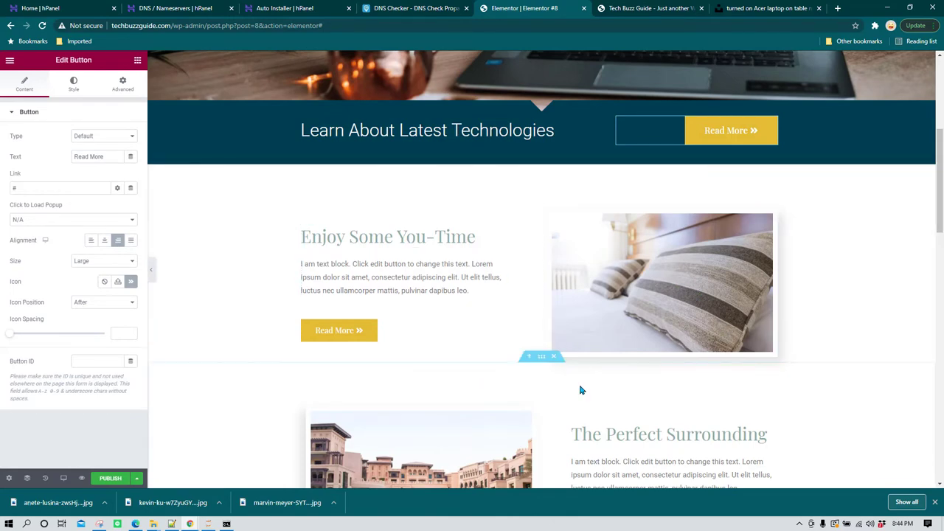
scroll(514, 300, "down", 3)
scroll(503, 336, "down", 4)
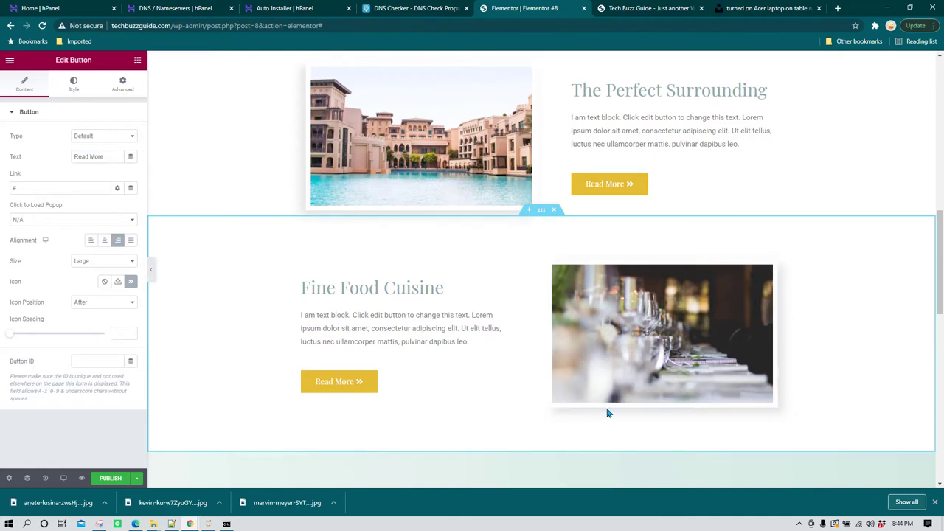
scroll(571, 381, "up", 5)
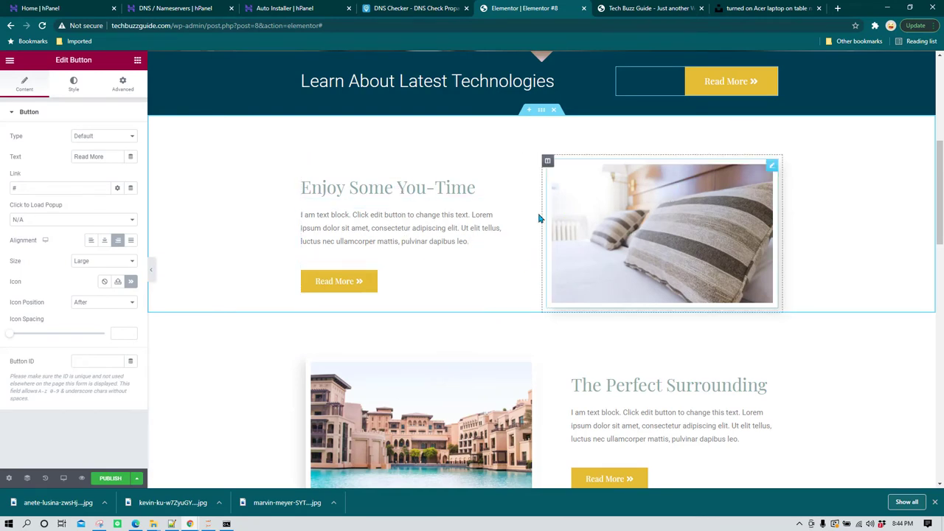
Step: Replace the 'Enjoy Some You-Time' heading text with 'How to Be a Blogger'
left_click(384, 185)
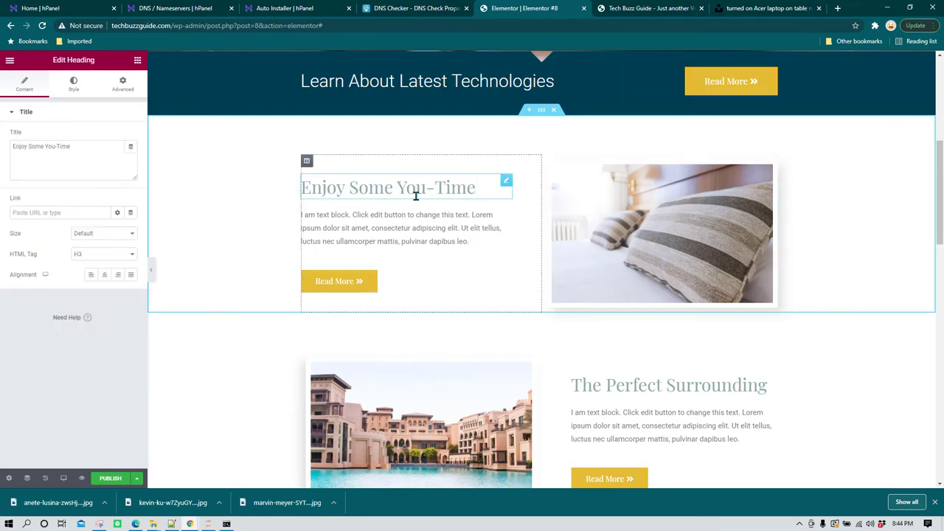
triple_click(471, 188)
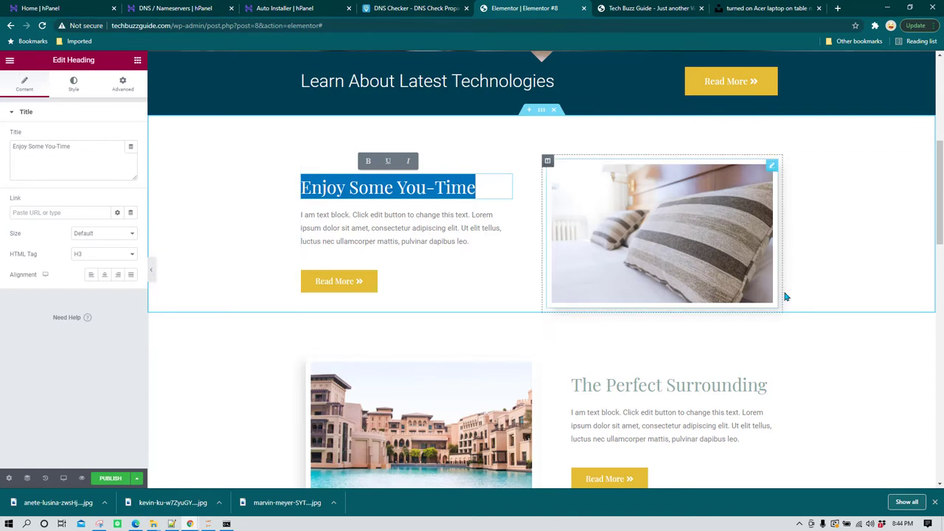
left_click(935, 502)
left_click(445, 236)
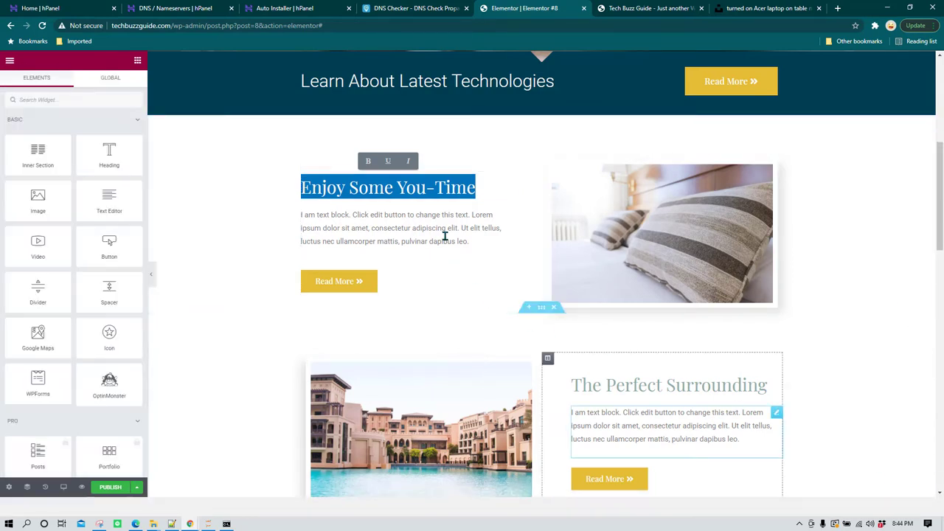
left_click(420, 193)
left_click_drag(474, 190, 284, 206)
type("How to ")
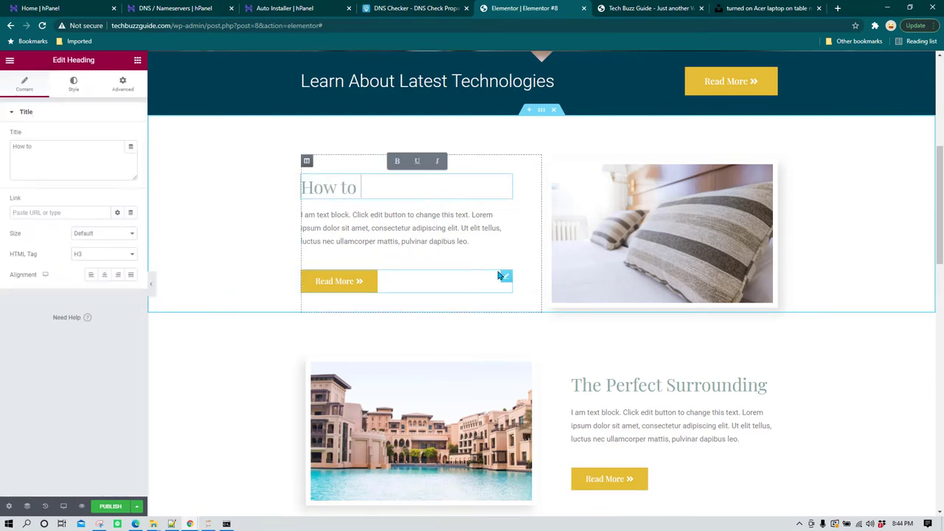
type("Be a Blog")
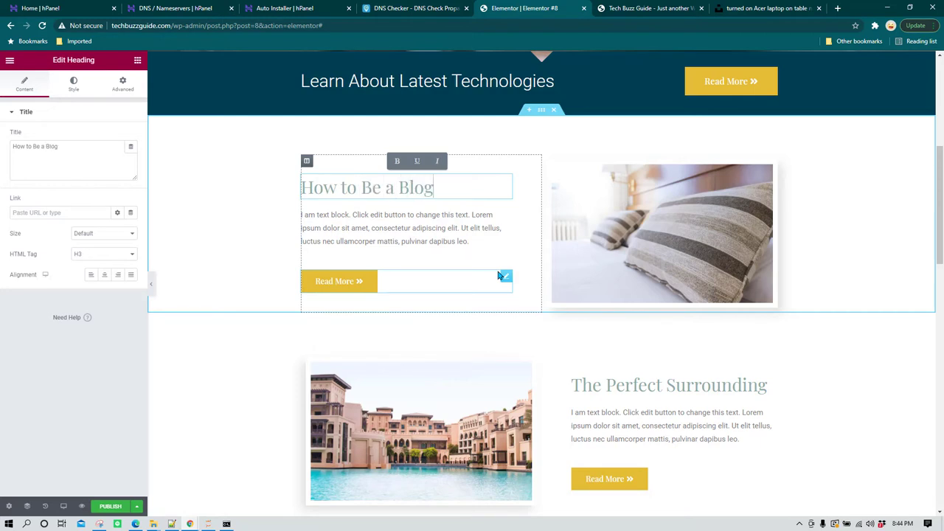
type("ger")
left_click(440, 229)
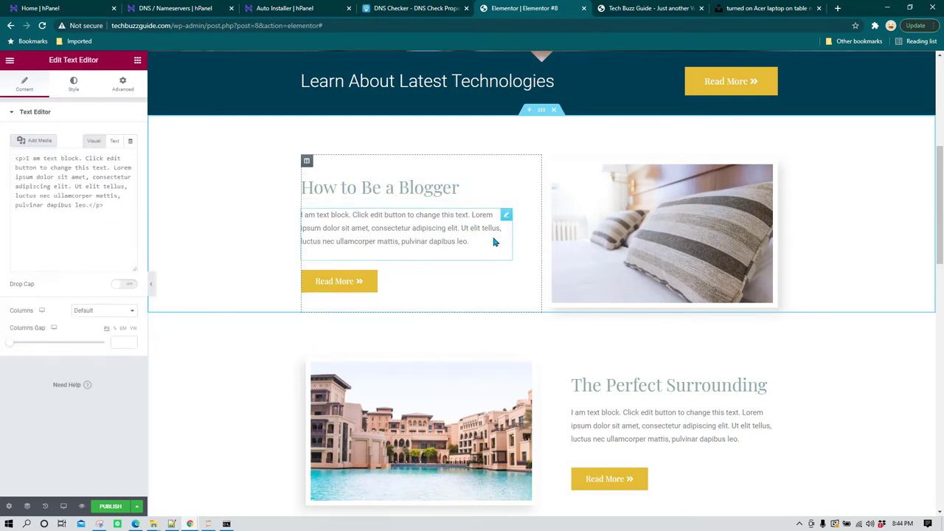
Step: Replace the placeholder paragraph with 'Being a blogger is easy if you know the basic principles of blogging.'
left_click_drag(480, 243, 290, 216)
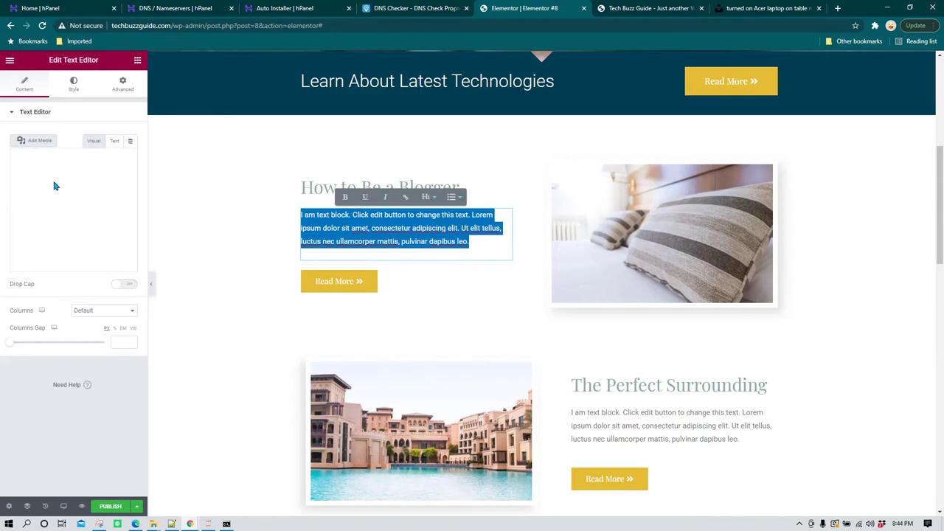
left_click(71, 284)
key("ctrl+a")
type("Being a")
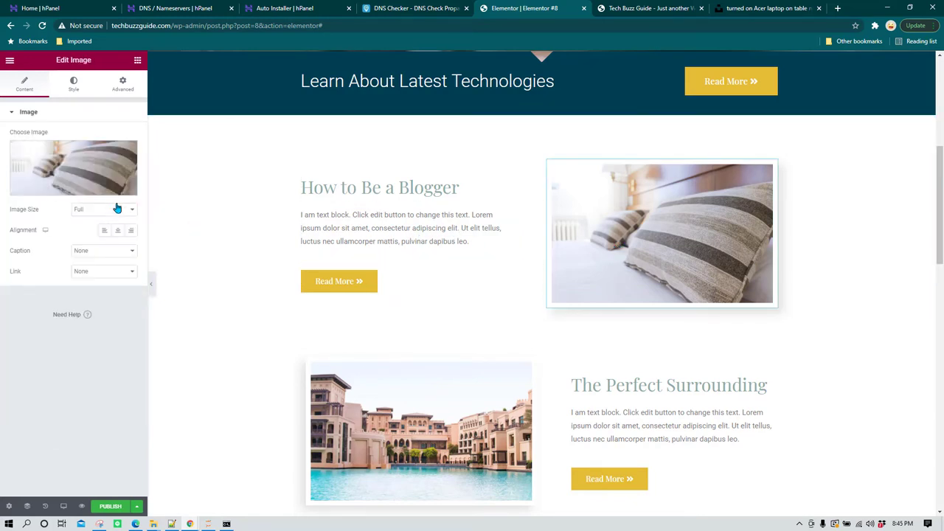
Step: Check the new paragraph, then select the section's pillow photo for replacement
left_click(392, 230)
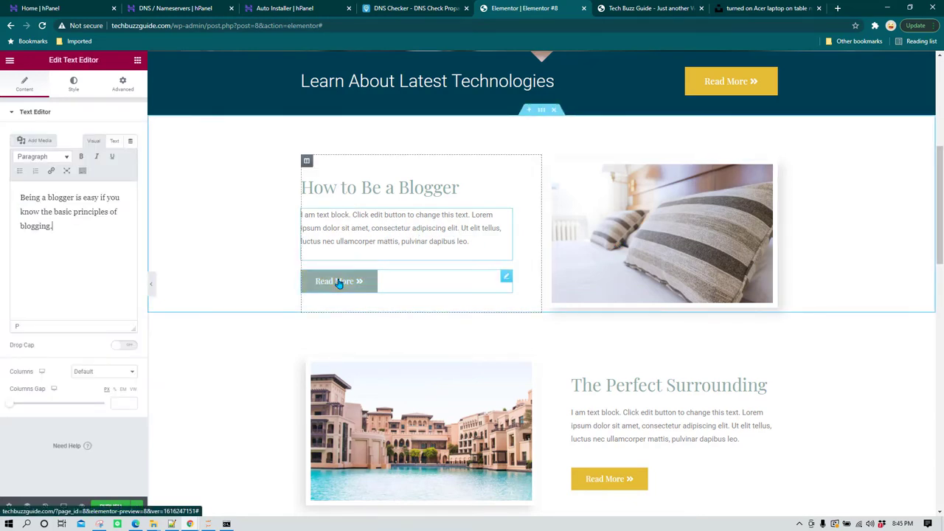
left_click(339, 283)
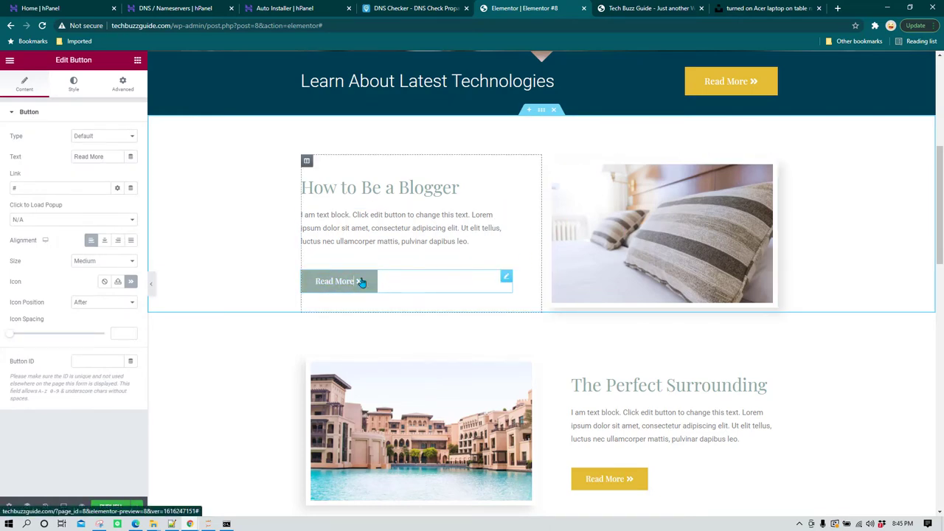
scroll(369, 288, "up", 2)
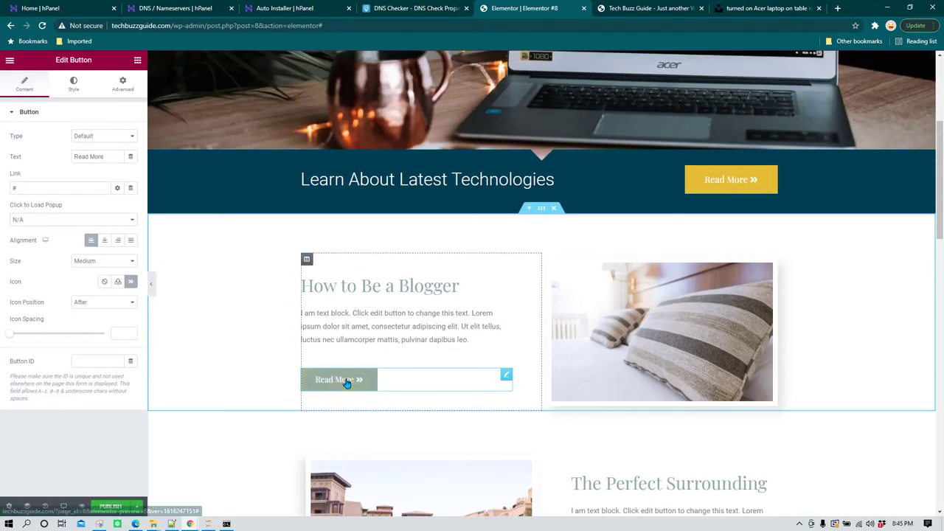
scroll(340, 369, "down", 1)
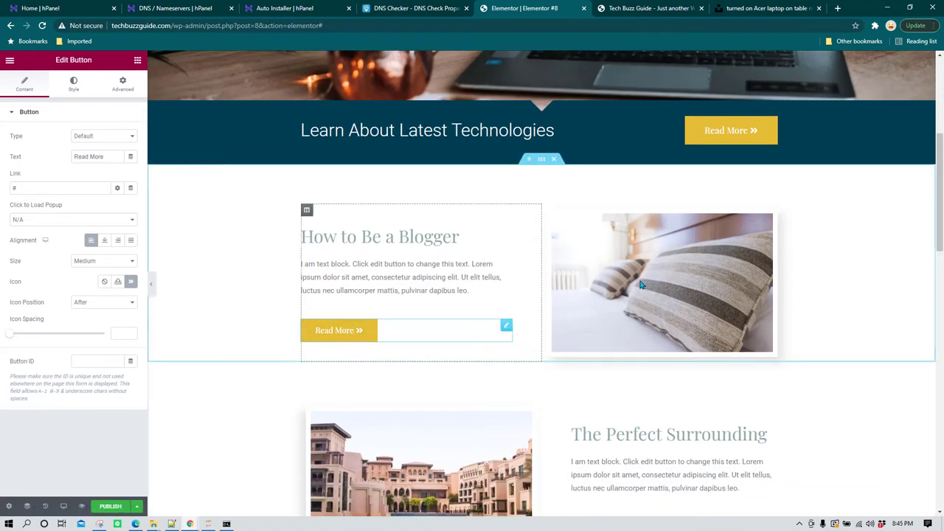
left_click(698, 283)
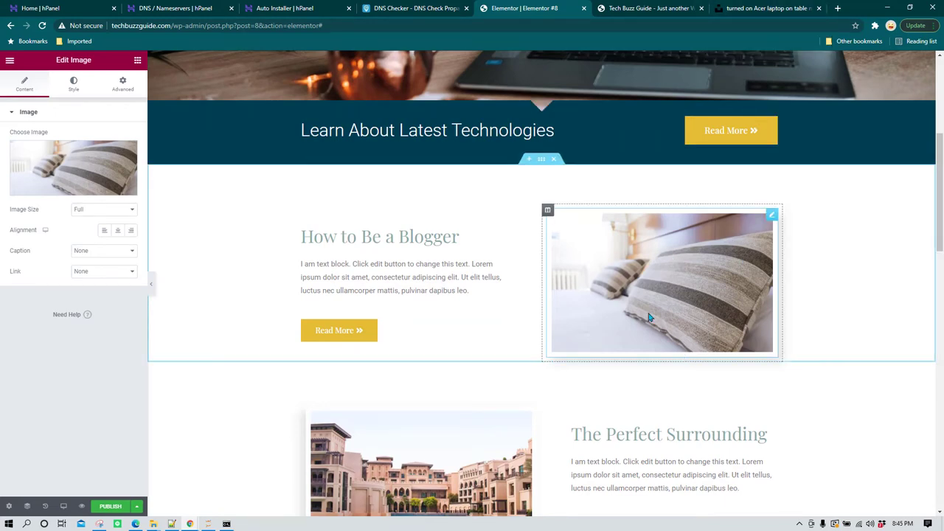
Step: Return to the Unsplash 'blogging' search results and select the search term
left_click(757, 8)
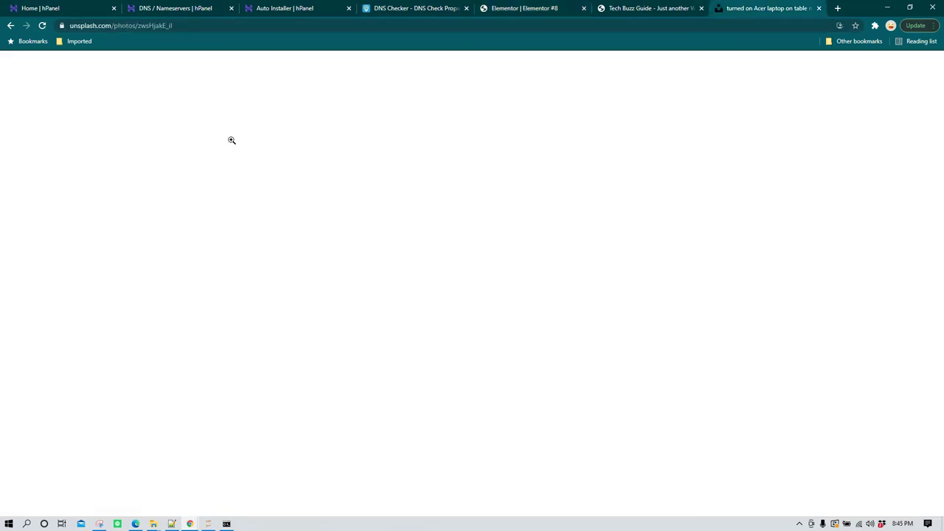
key("Escape")
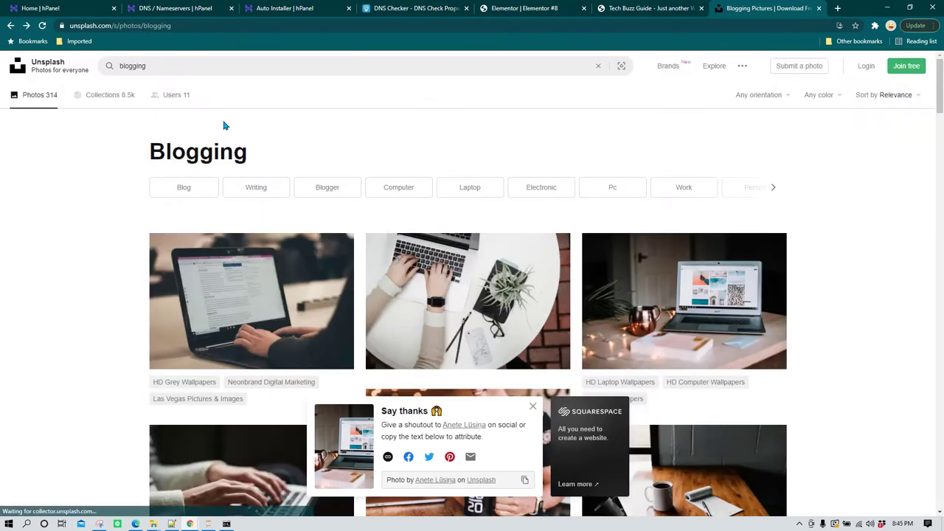
double_click(194, 71)
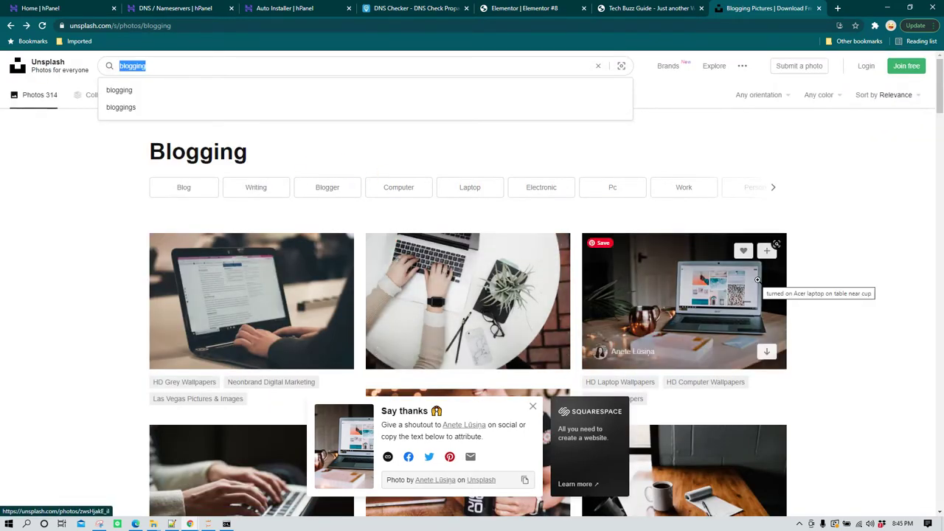
scroll(752, 279, "down", 4)
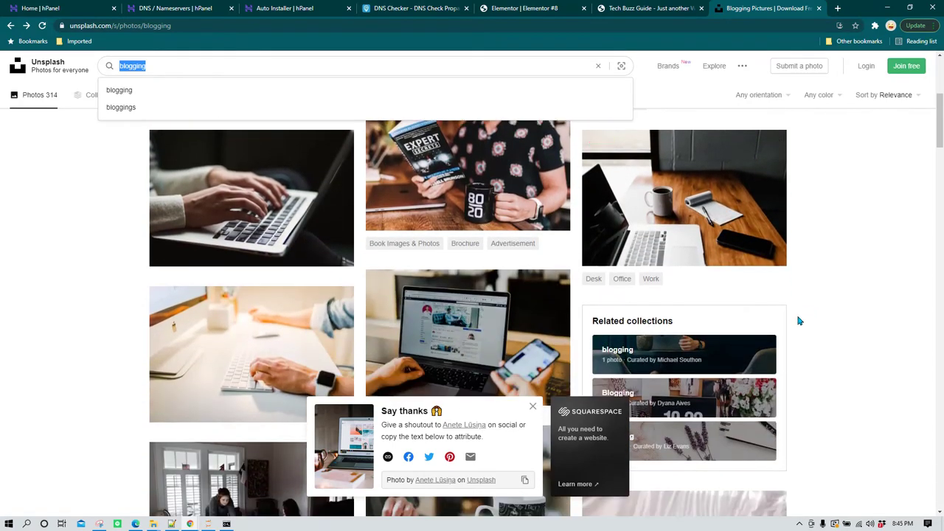
scroll(804, 329, "up", 1)
scroll(478, 225, "down", 3)
scroll(478, 224, "up", 4)
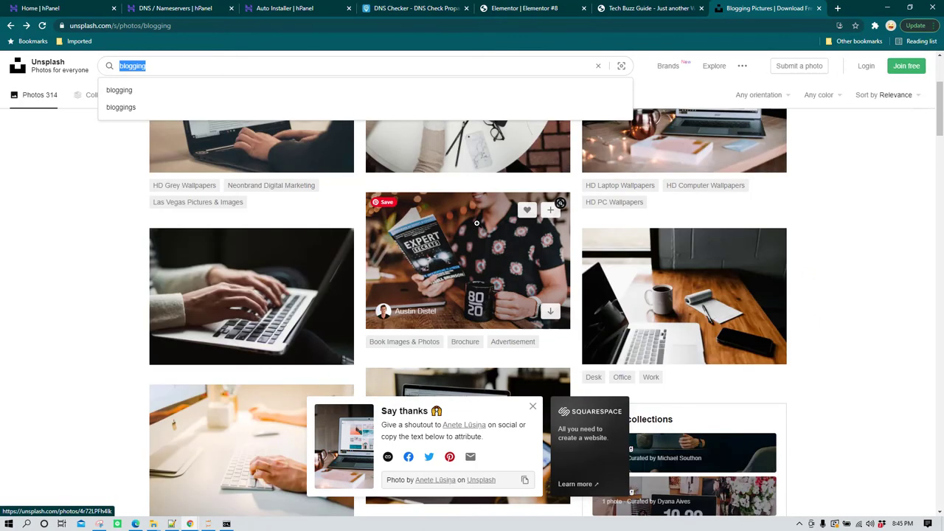
Step: Search Unsplash for 'blogger', browse the photo results, and open a blank browser tab
type("bl")
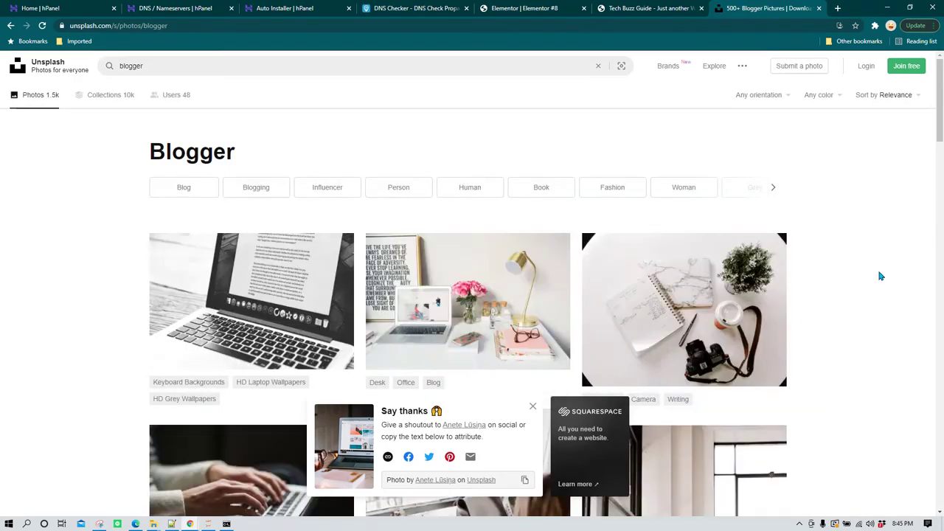
scroll(881, 276, "down", 8)
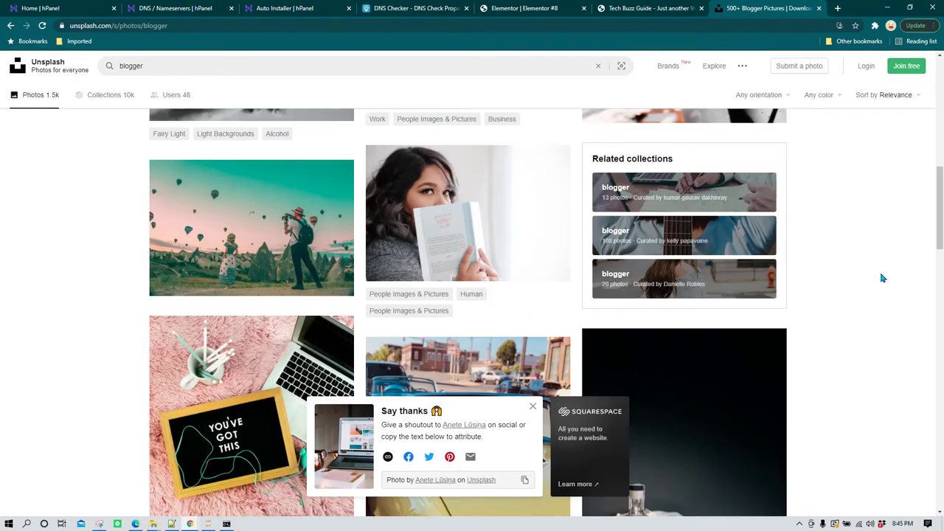
scroll(880, 273, "down", 3)
scroll(874, 251, "down", 1)
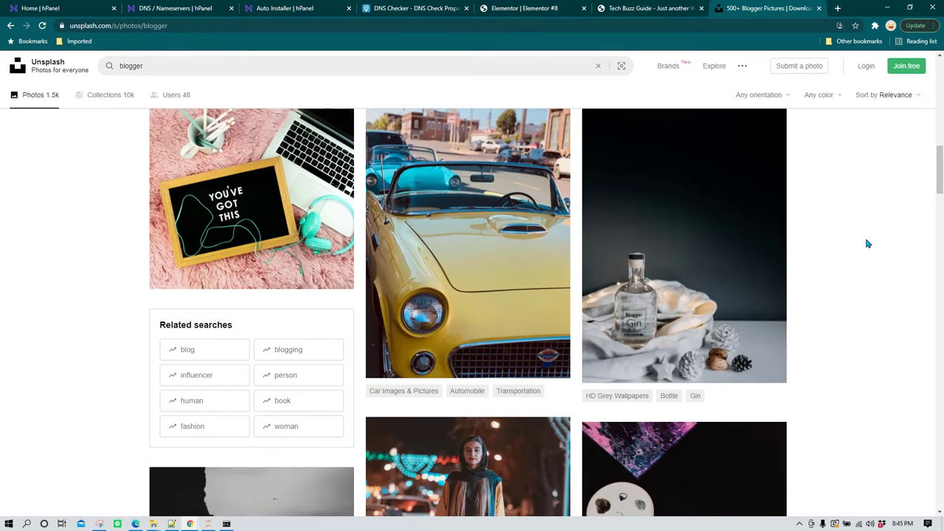
scroll(867, 243, "down", 1)
left_click(838, 8)
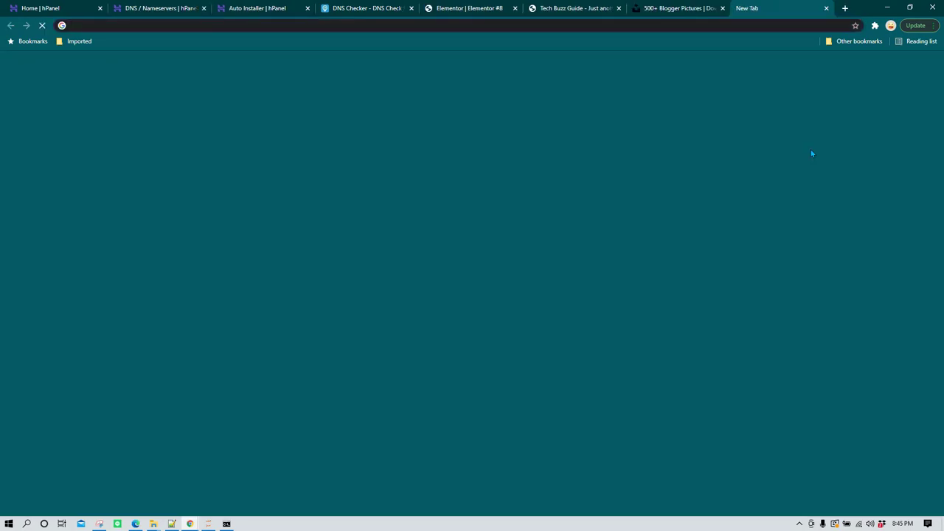
Step: Go to canva.com and log in with a Facebook account
type("canva.com")
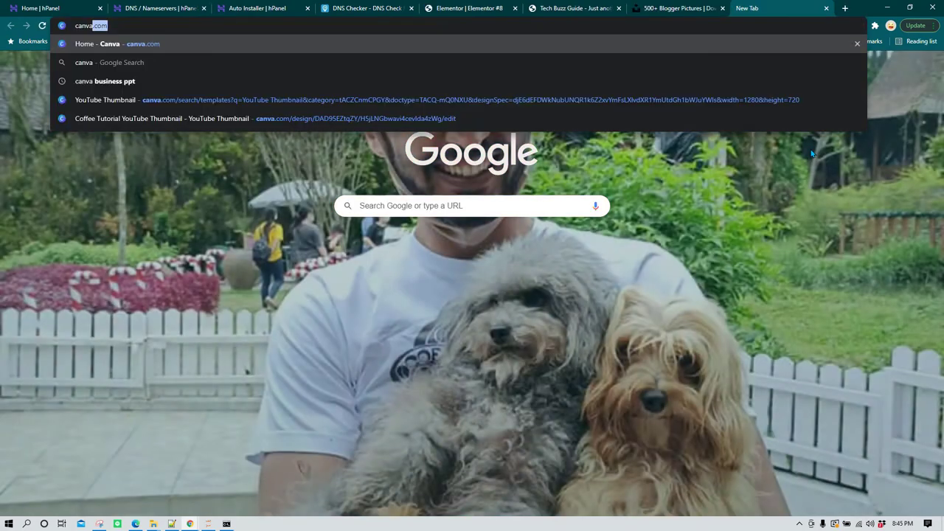
key("Return")
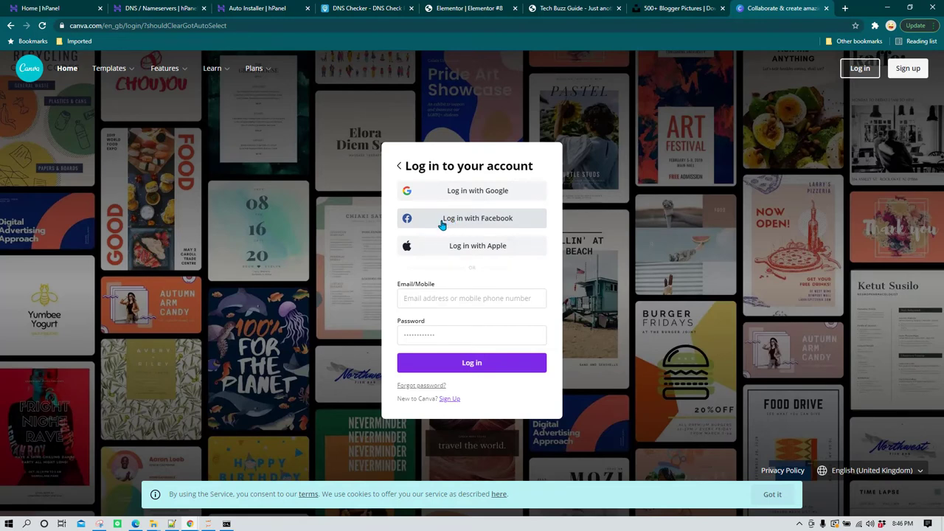
left_click(517, 222)
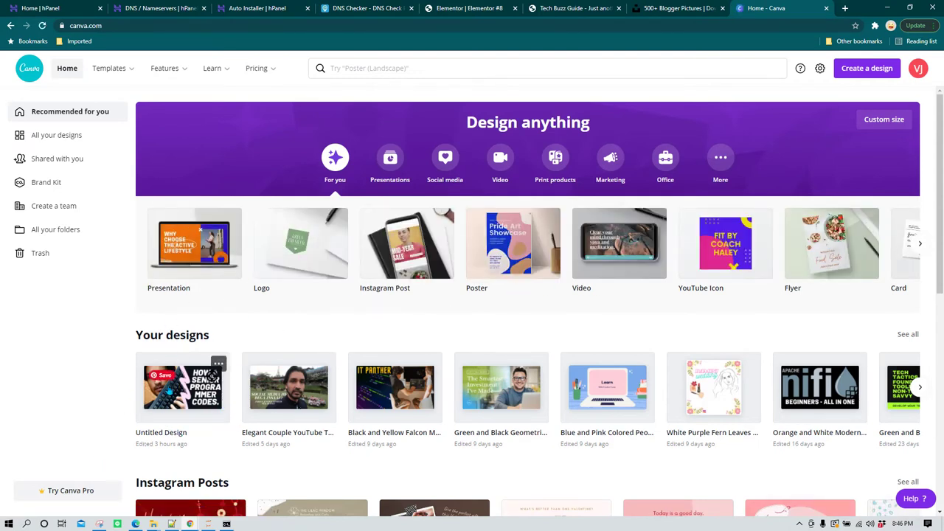
Step: Open the Untitled Design and search the Photos library for 'blogger'
left_click(204, 370)
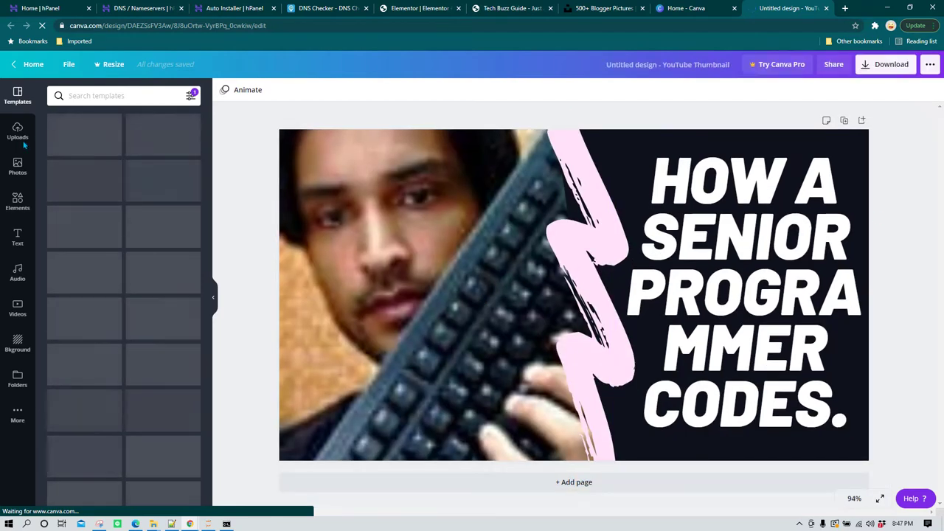
left_click(23, 167)
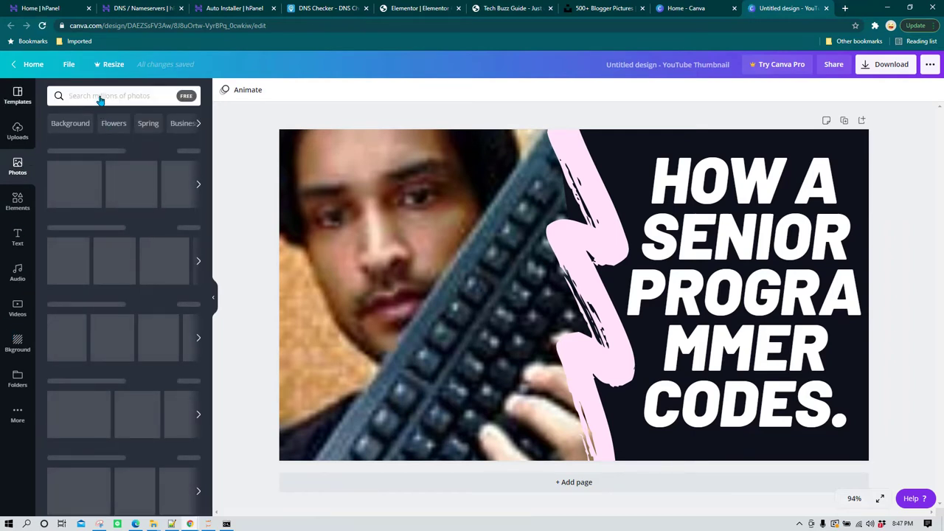
left_click(100, 94)
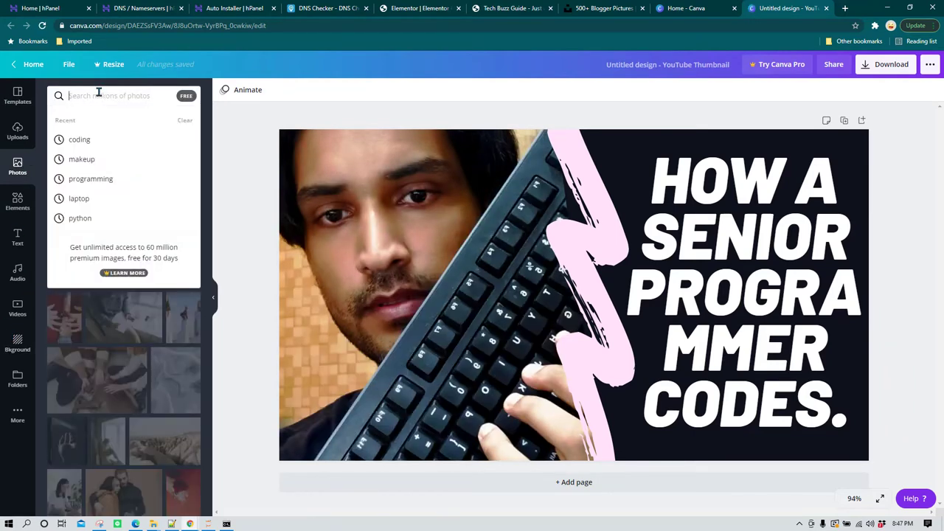
type("bl")
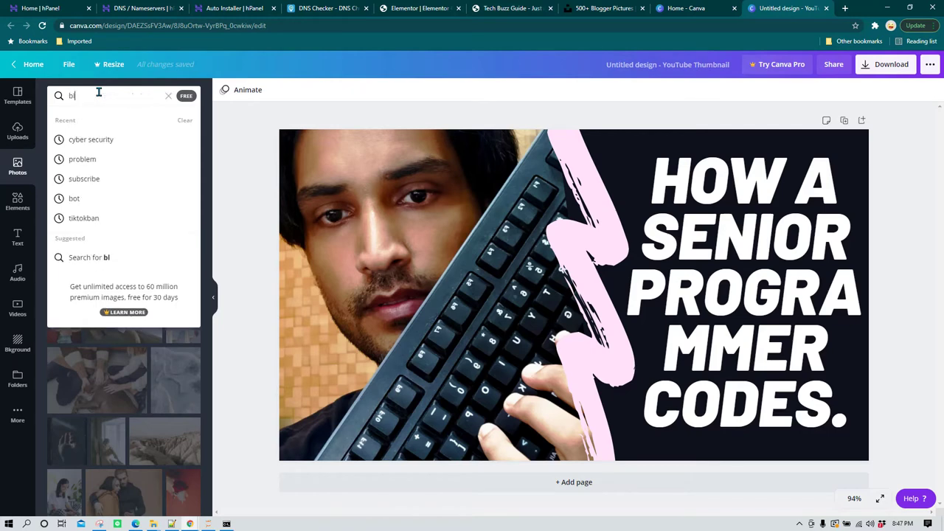
type("ogger")
key("Return")
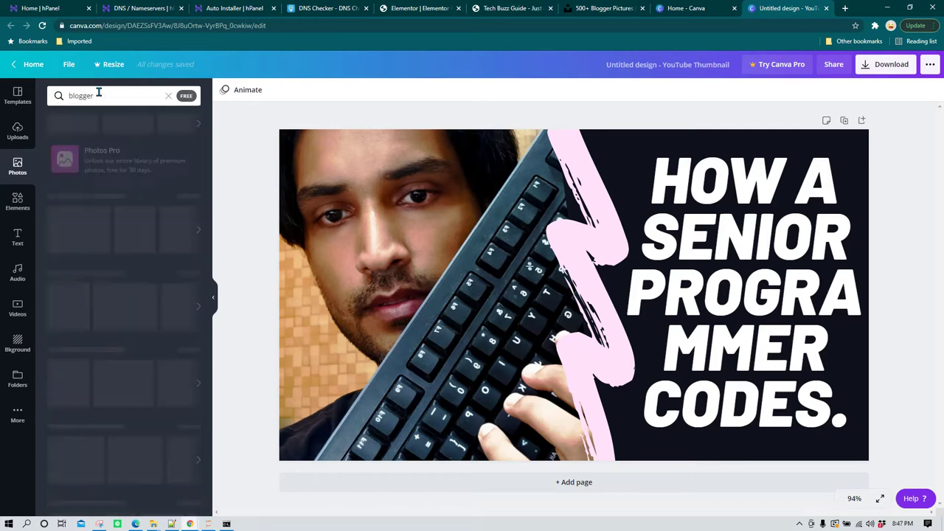
scroll(143, 318, "down", 3)
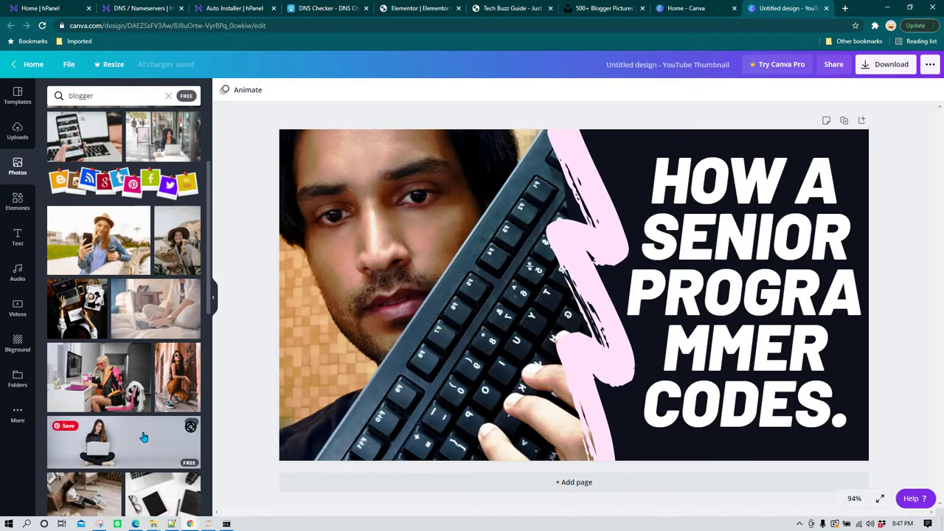
scroll(144, 438, "down", 4)
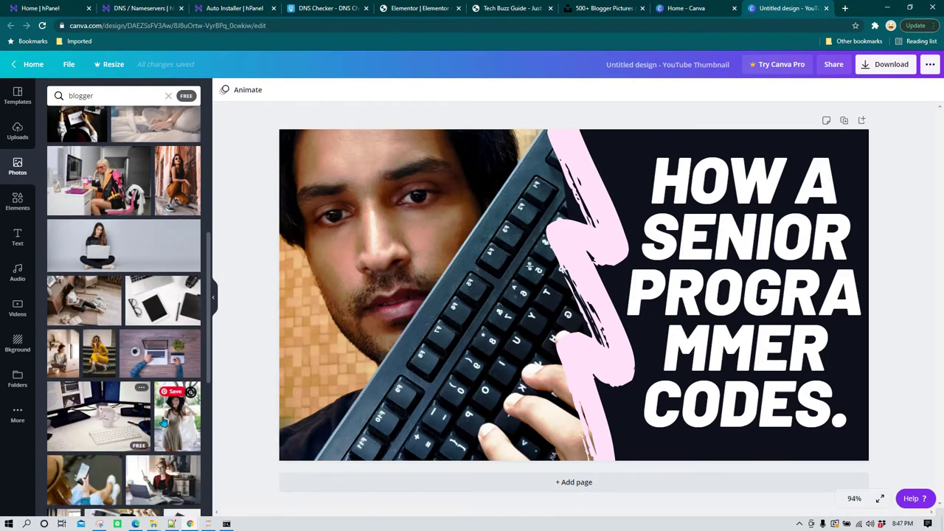
scroll(164, 423, "up", 15)
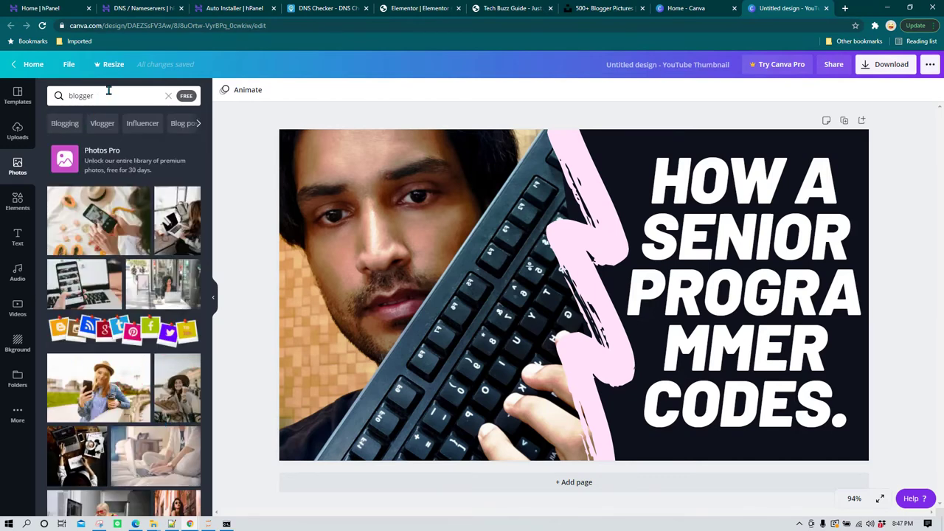
Step: Narrow the photo search to 'blog' and select the whole title text
left_click(108, 90)
key("BackSpace")
key("BackSpace")
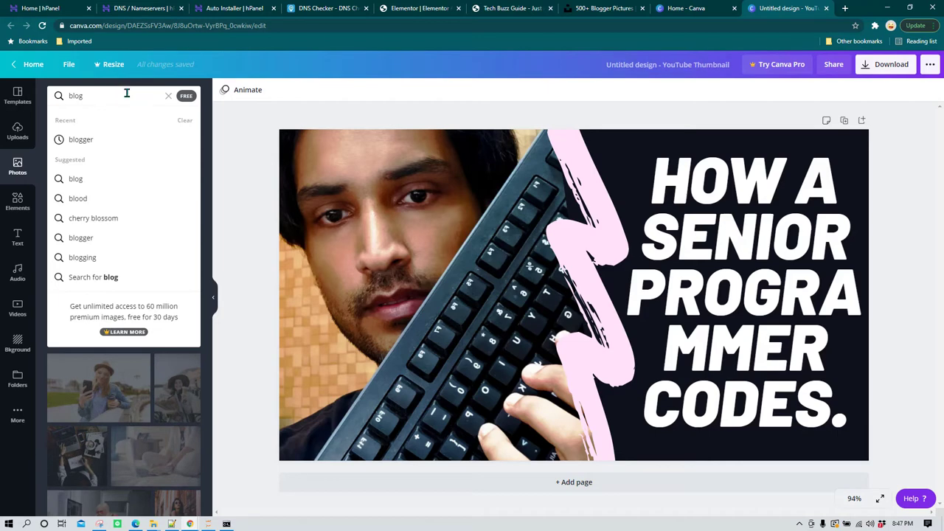
key("Return")
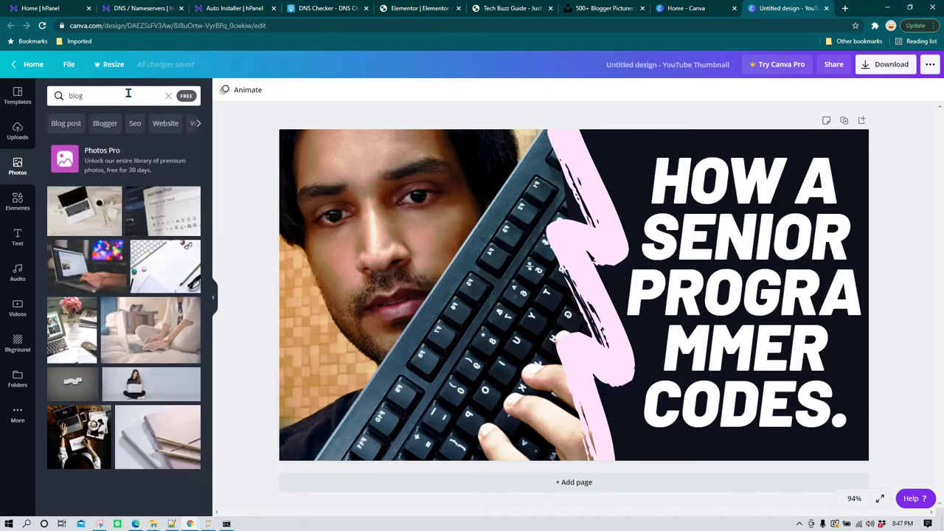
scroll(167, 380, "down", 5)
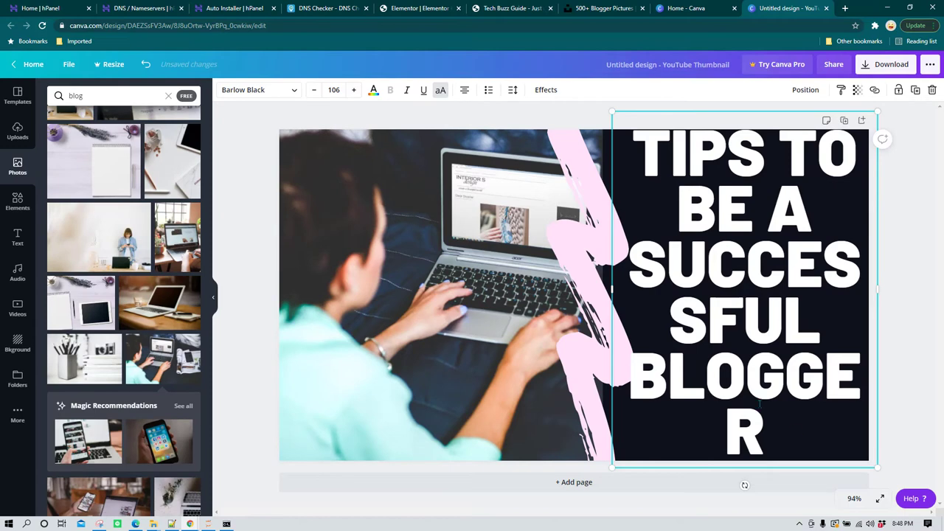
left_click_drag(760, 404, 631, 119)
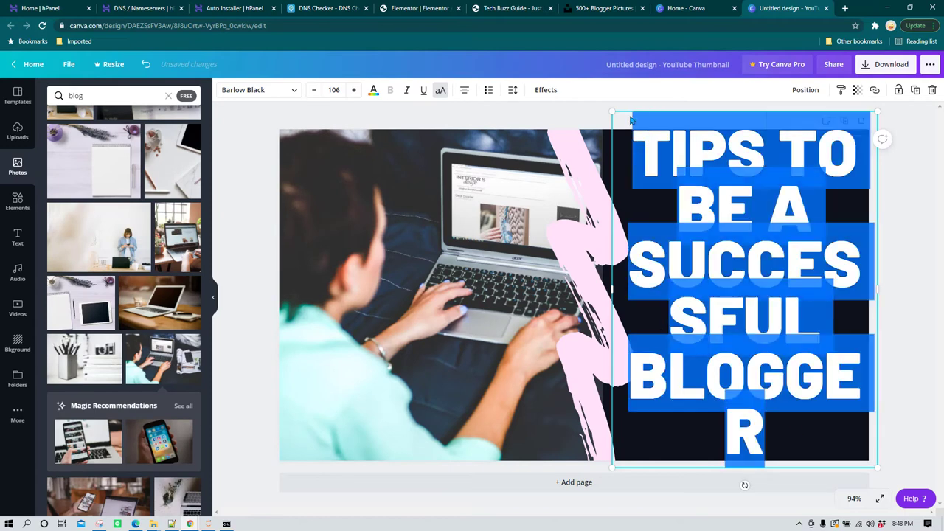
Step: Reduce the title's font size step by step toward 79.6
left_click(313, 90)
left_click(313, 90)
left_click(313, 91)
left_click(313, 90)
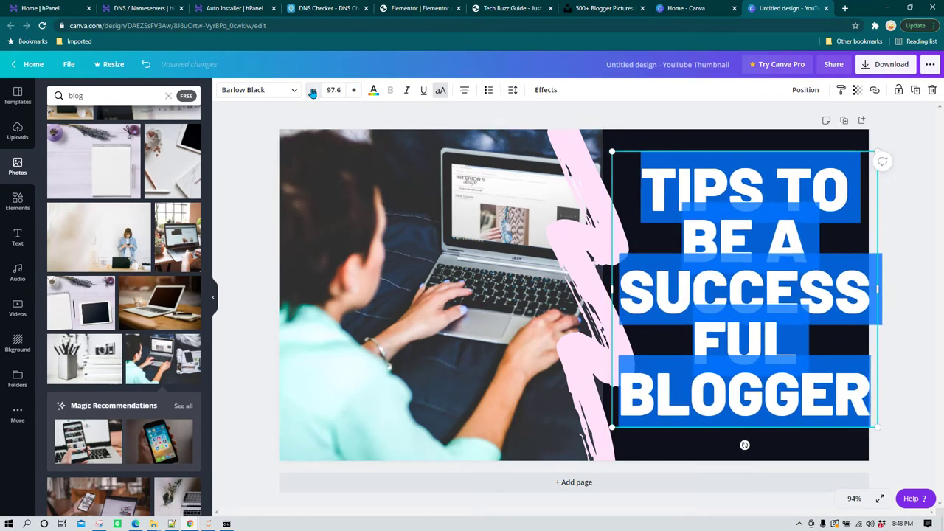
left_click(313, 91)
left_click(313, 91)
left_click(312, 91)
left_click(313, 90)
left_click(313, 90)
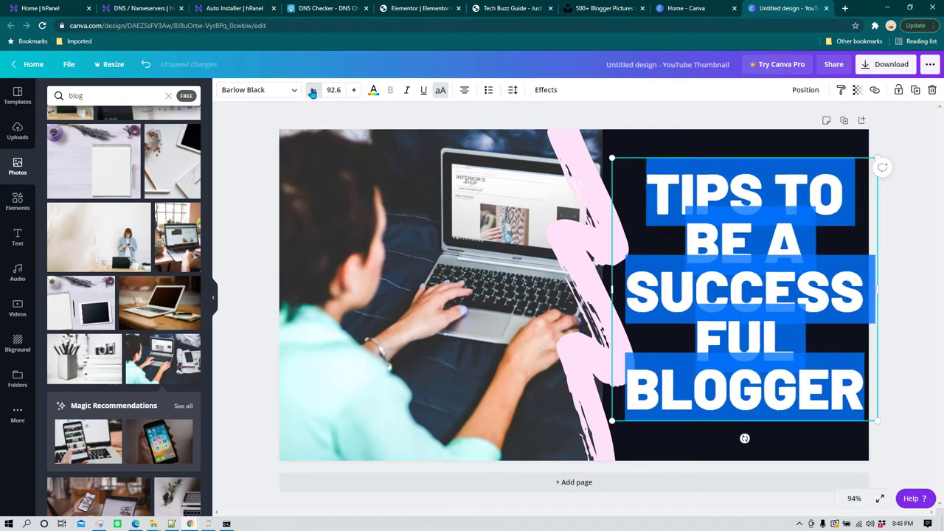
left_click(313, 90)
left_click(313, 91)
left_click(313, 90)
left_click(313, 91)
left_click(313, 90)
left_click(313, 90)
left_click(313, 91)
left_click(313, 91)
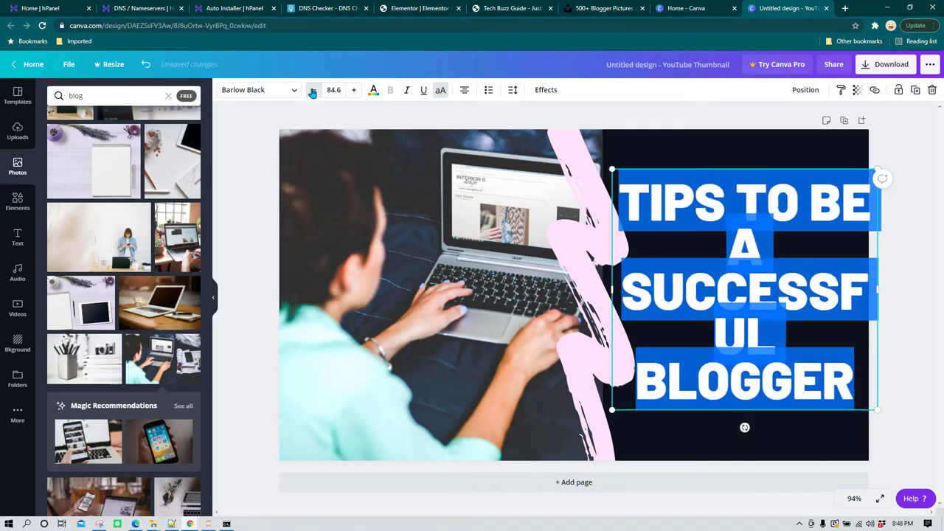
left_click(313, 91)
left_click(313, 91)
left_click(313, 91)
left_click(313, 91)
left_click(313, 91)
left_click(313, 90)
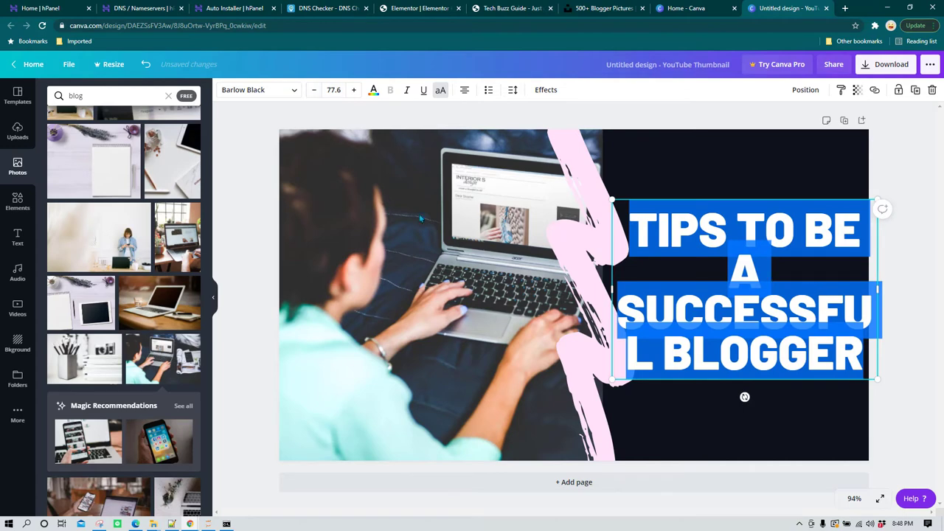
Step: Resize and move the title to the panel top as three lines: TIPS TO BE A / SUCCESSFUL / BLOGGER
left_click_drag(876, 379, 854, 370)
left_click(901, 344)
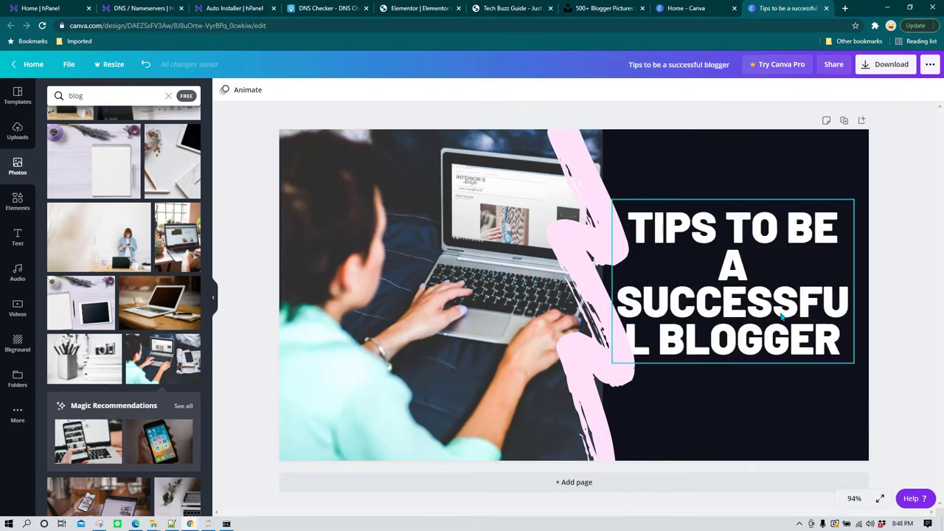
left_click_drag(783, 317, 787, 245)
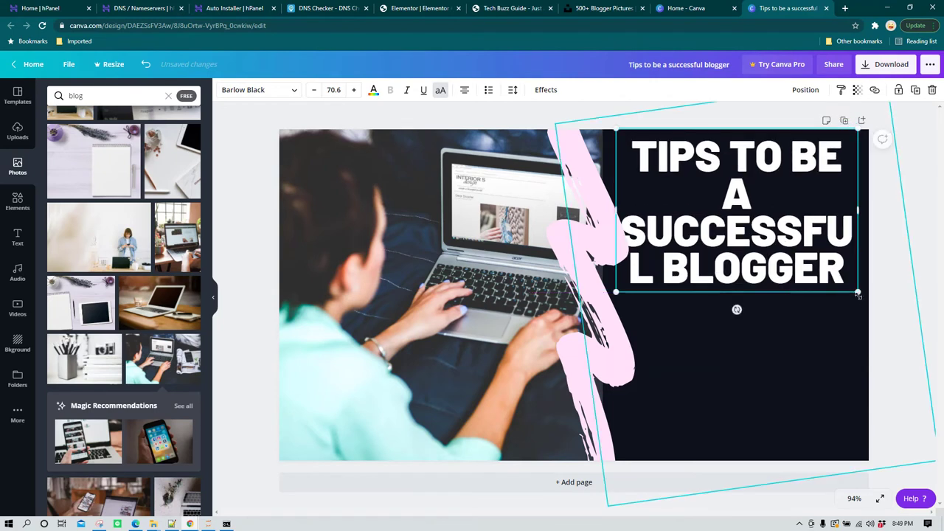
left_click_drag(858, 292, 826, 270)
left_click_drag(843, 204, 864, 203)
left_click(883, 156)
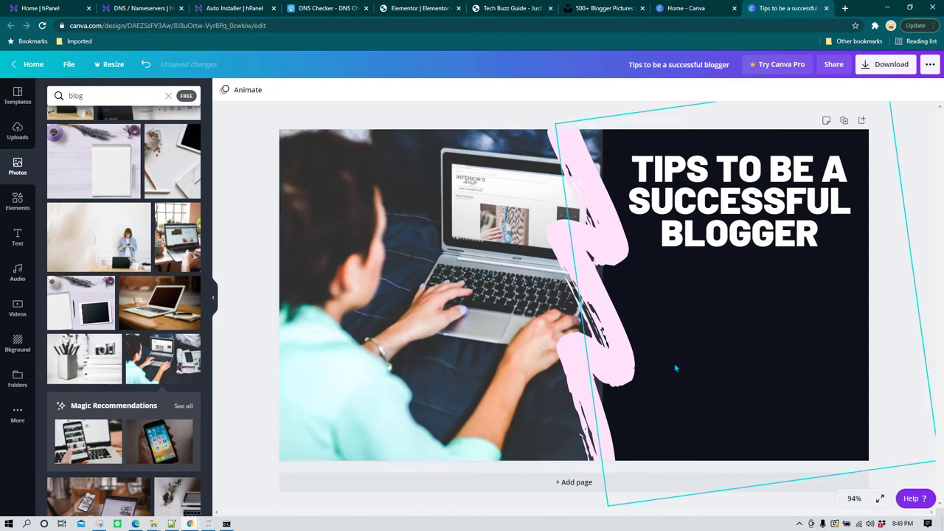
scroll(102, 358, "down", 2)
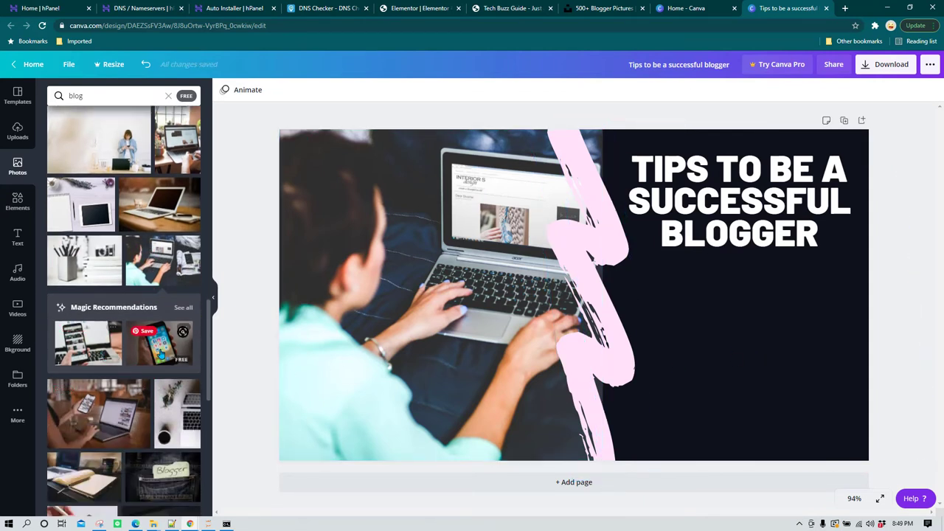
scroll(148, 389, "down", 2)
Step: Place the Blogger jeans-pocket photo lower right under the title and download a 1280 × 720 PNG
left_click(148, 389)
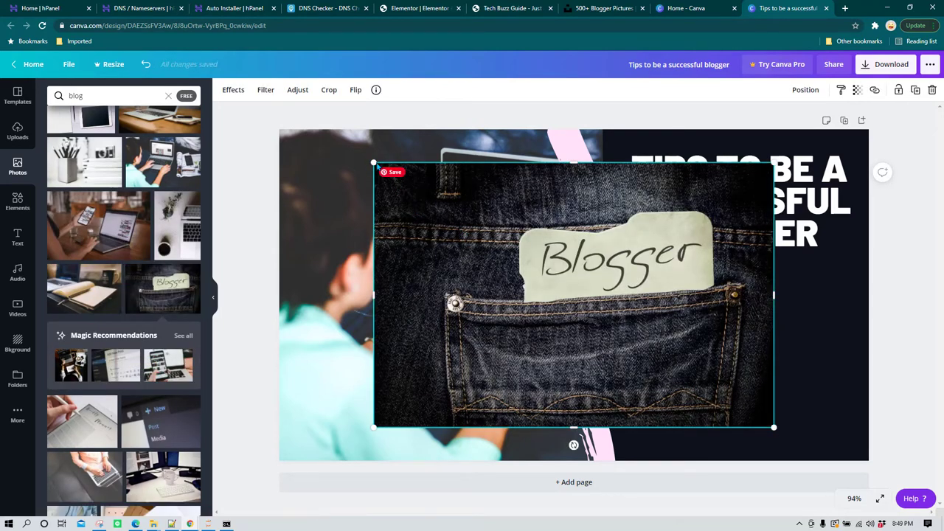
left_click_drag(412, 188, 545, 280)
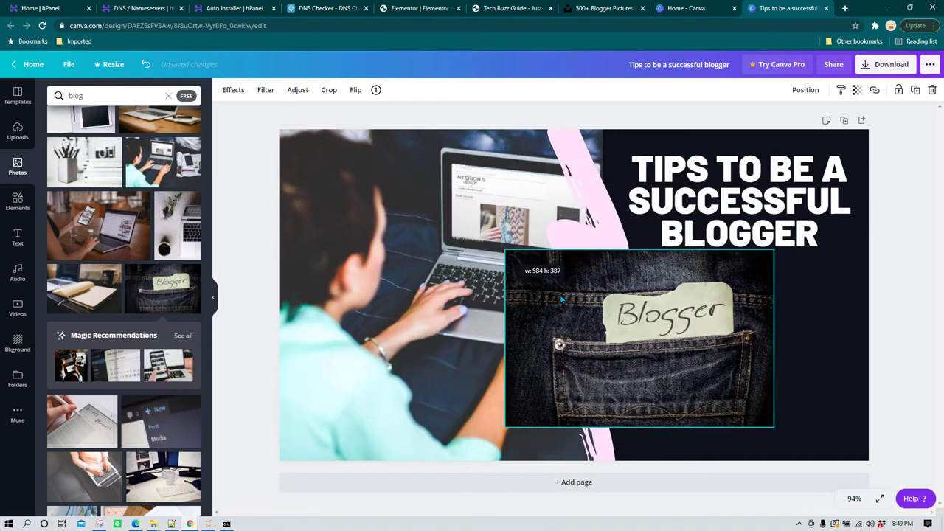
left_click_drag(612, 304, 726, 322)
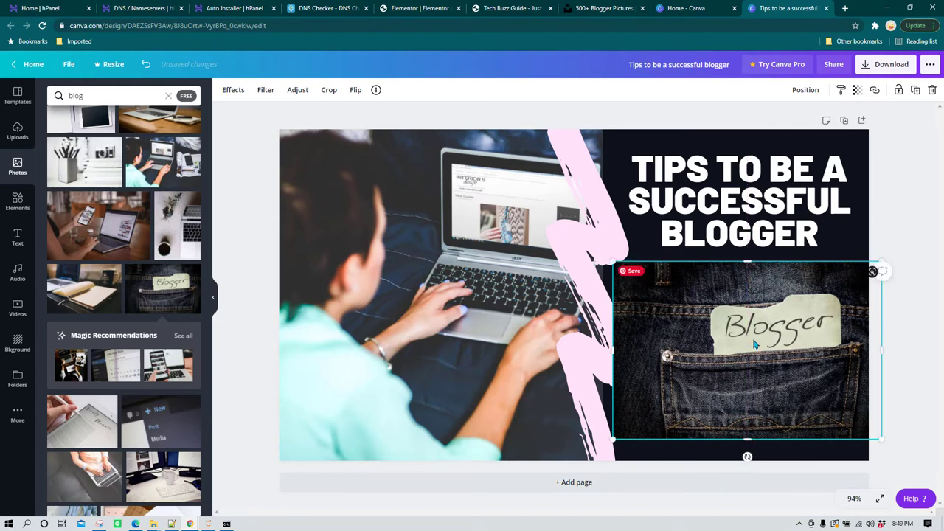
left_click(896, 216)
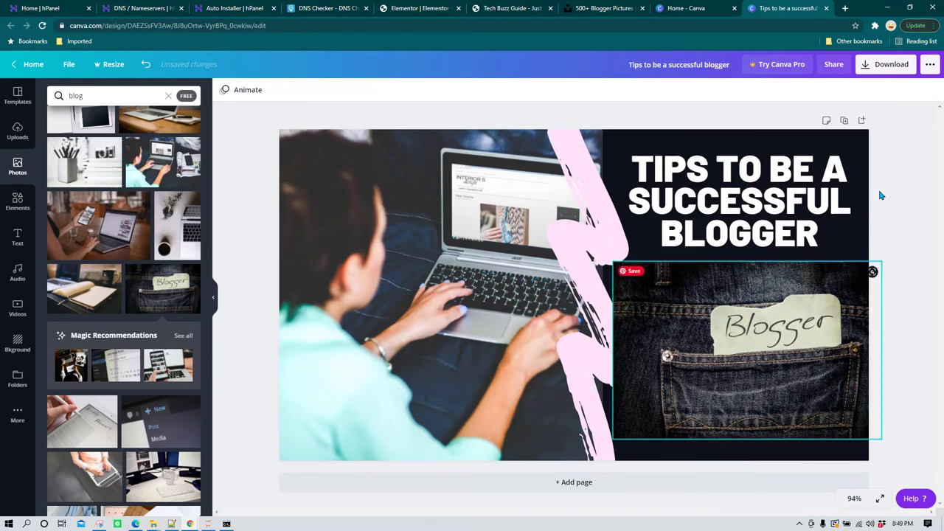
left_click(890, 66)
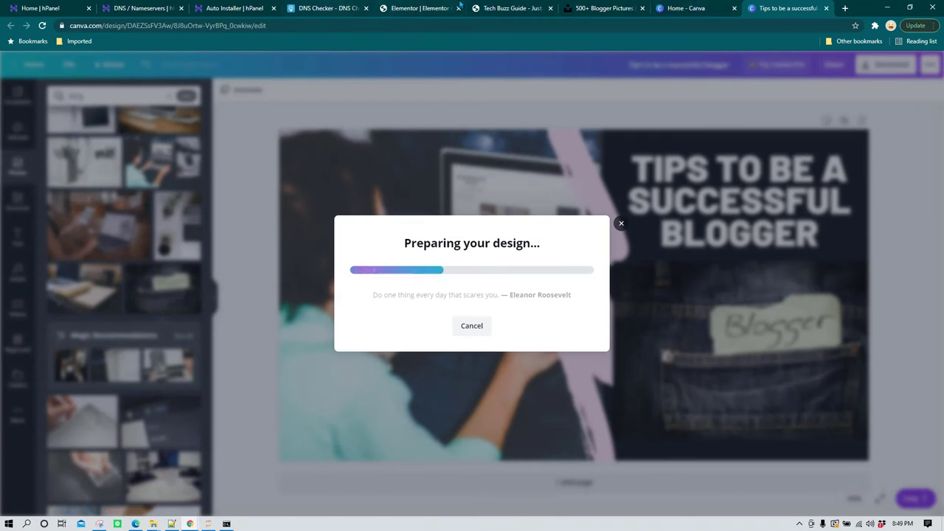
Step: Close the live Tech Buzz Guide tab and return to the Elementor editor
left_click(487, 6)
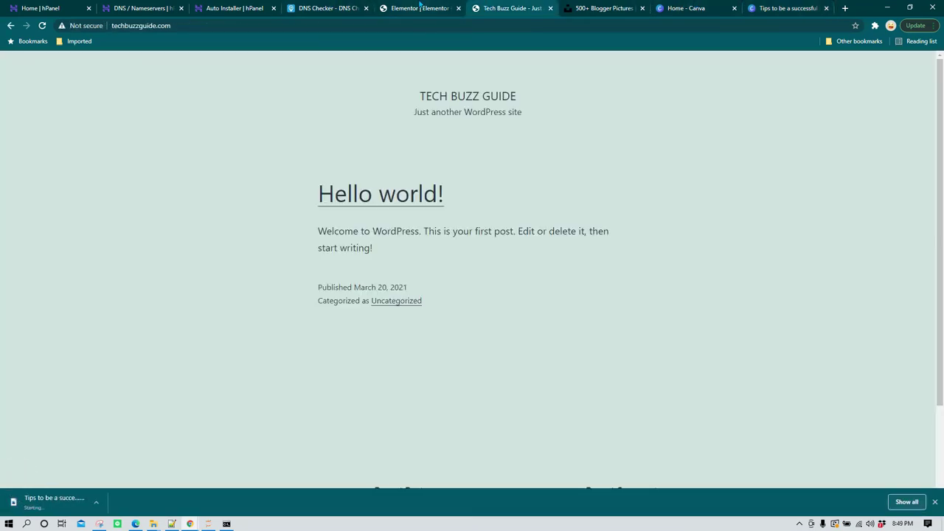
left_click(417, 8)
left_click(514, 7)
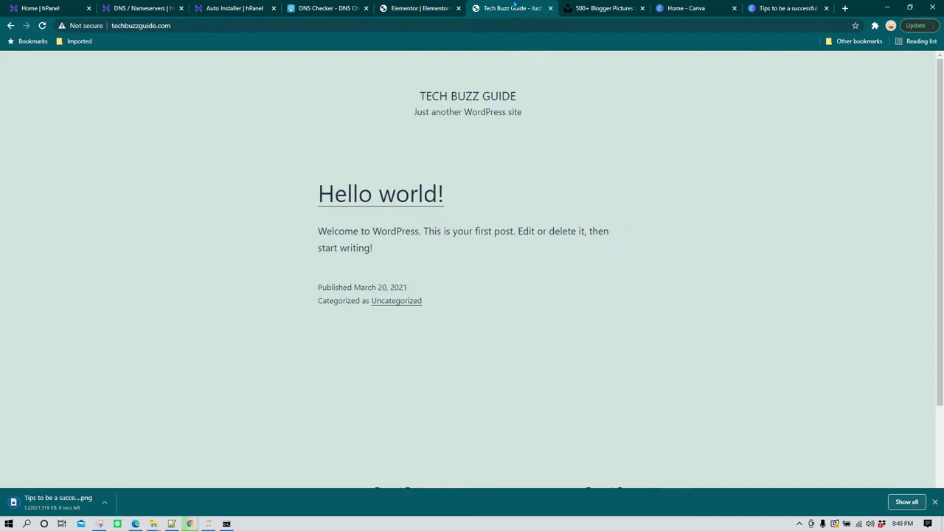
left_click(551, 8)
left_click(436, 8)
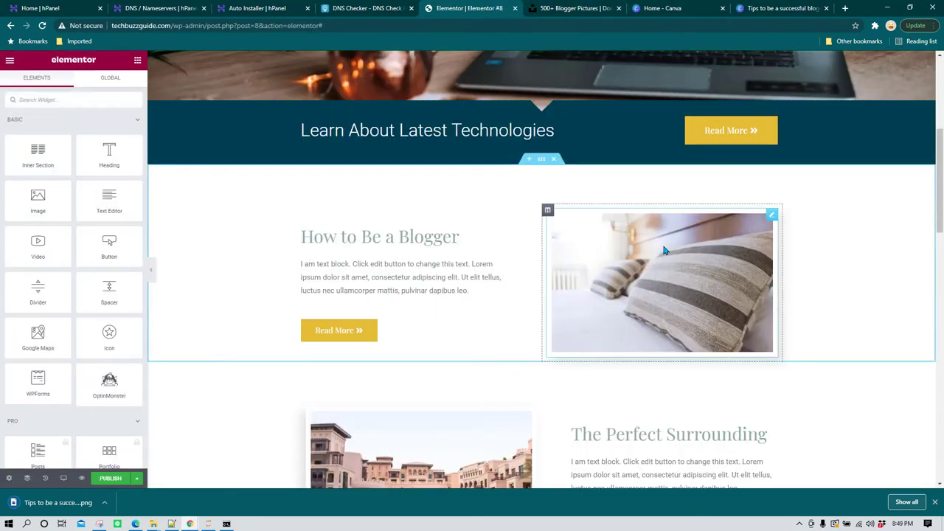
Step: Upload 'Tips to be a successful blogger.png' as the How to Be a Blogger section image
left_click(732, 293)
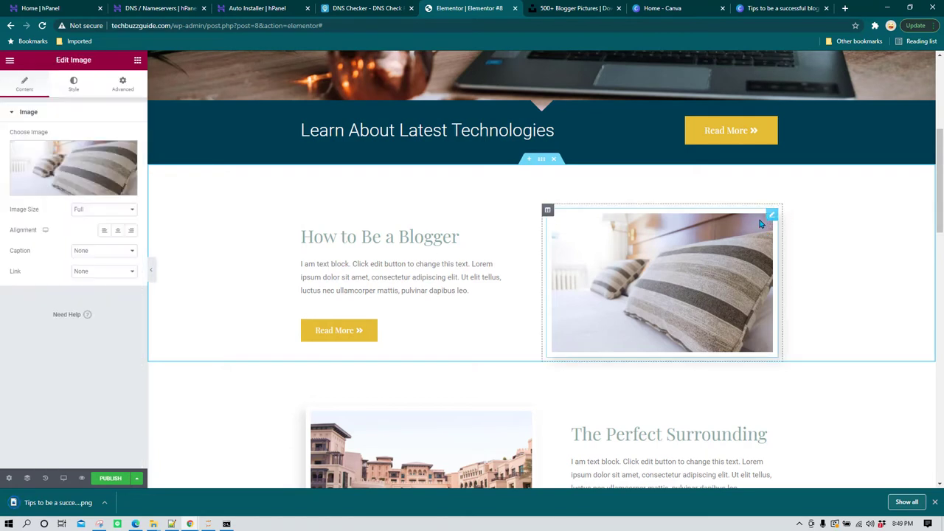
right_click(625, 254)
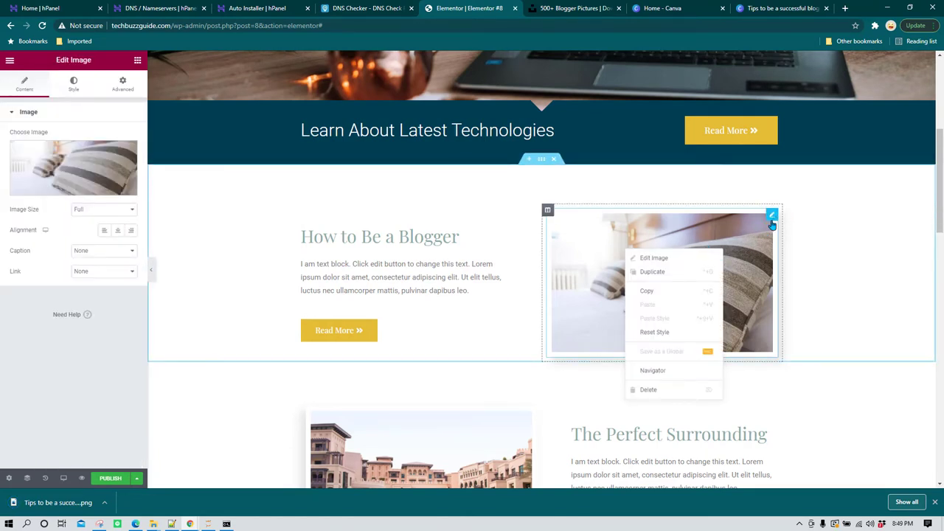
left_click(774, 217)
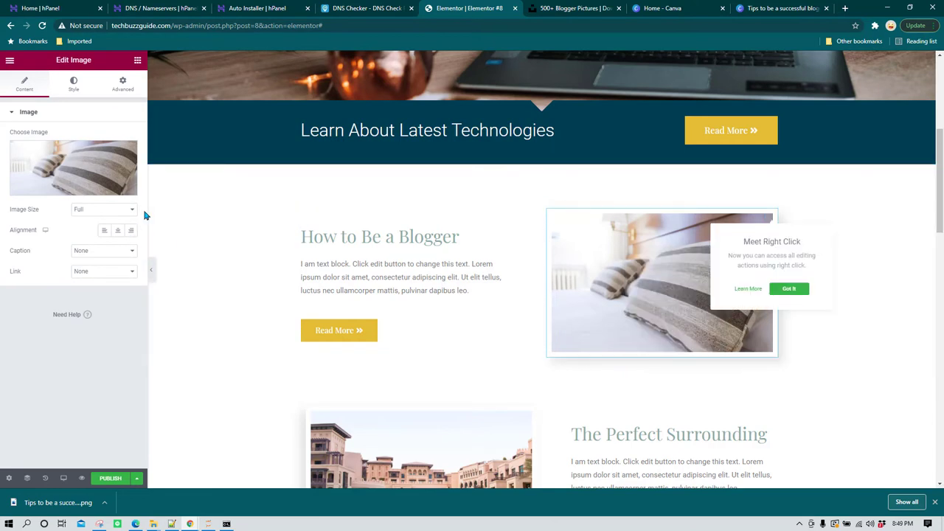
left_click(68, 190)
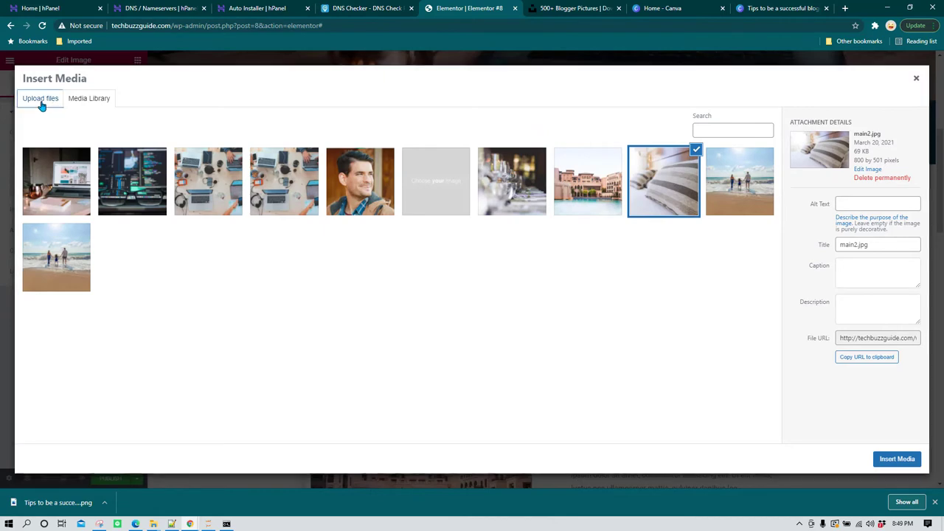
left_click(42, 100)
left_click(471, 256)
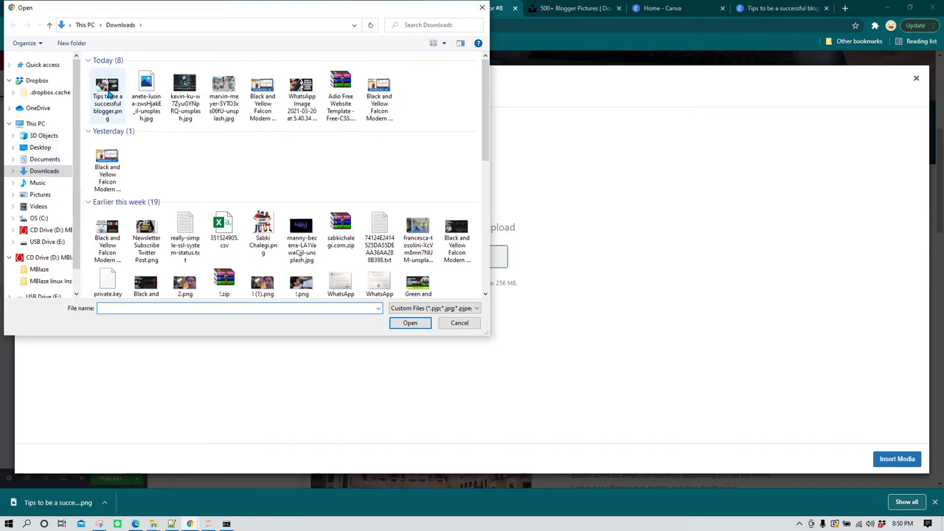
left_click(108, 96)
left_click(410, 324)
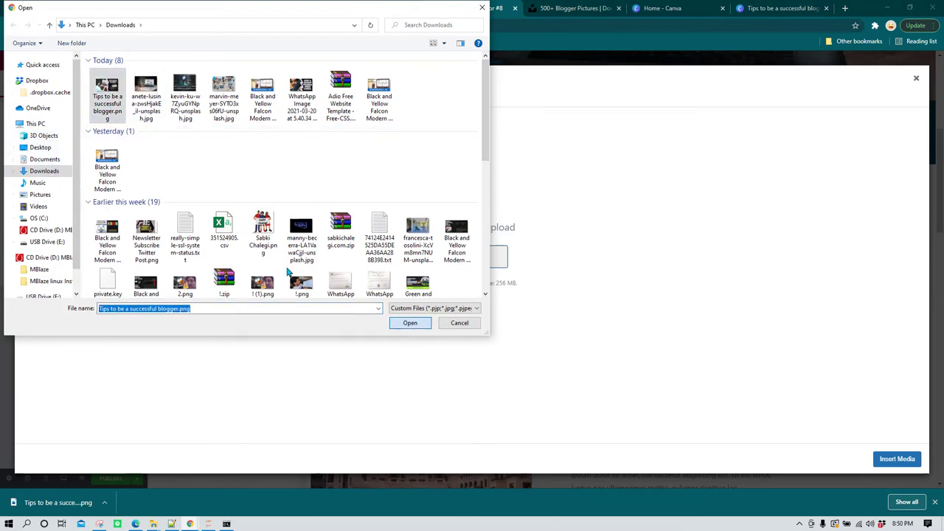
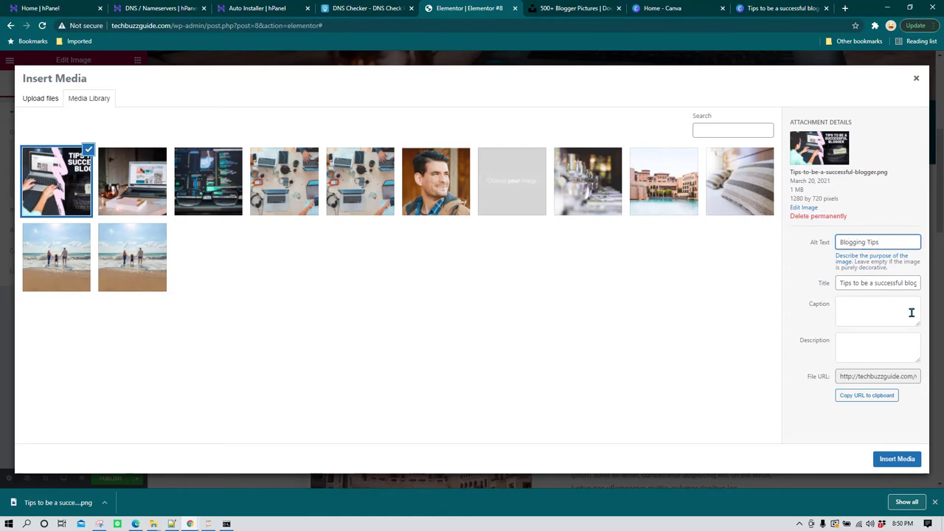
Step: Caption the blogger tips image 'Blogging Tips' and insert it into the image widget
left_click(873, 302)
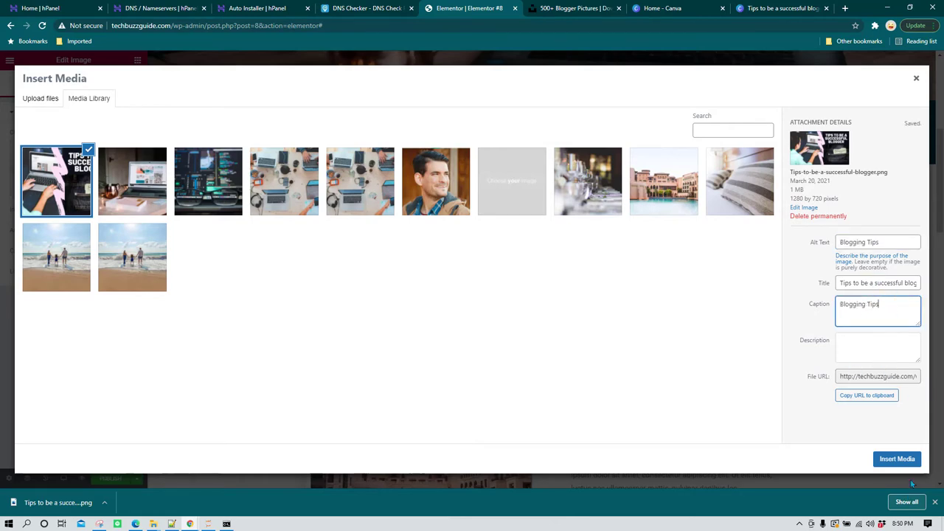
left_click(897, 459)
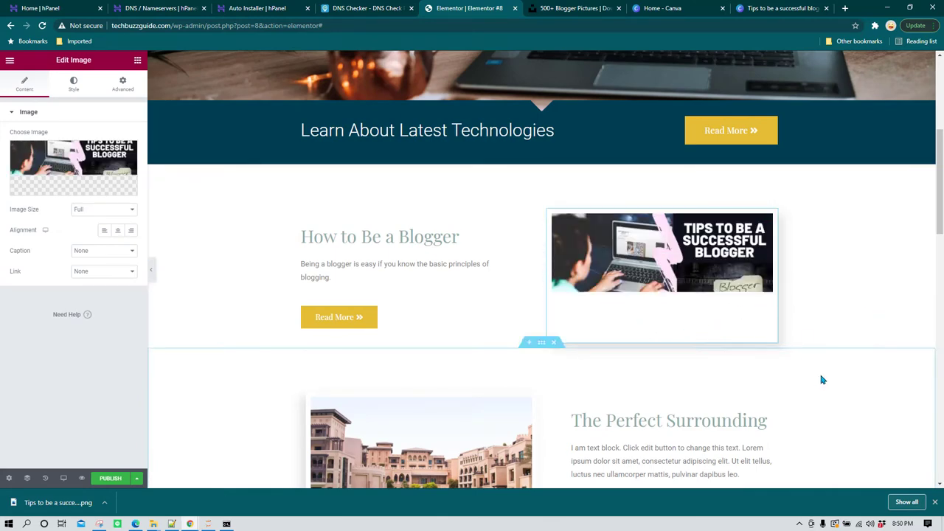
Step: Scroll to the lower sections and delete The Best Experience Ever video and Savour Your Next Holiday banner
scroll(816, 378, "down", 1)
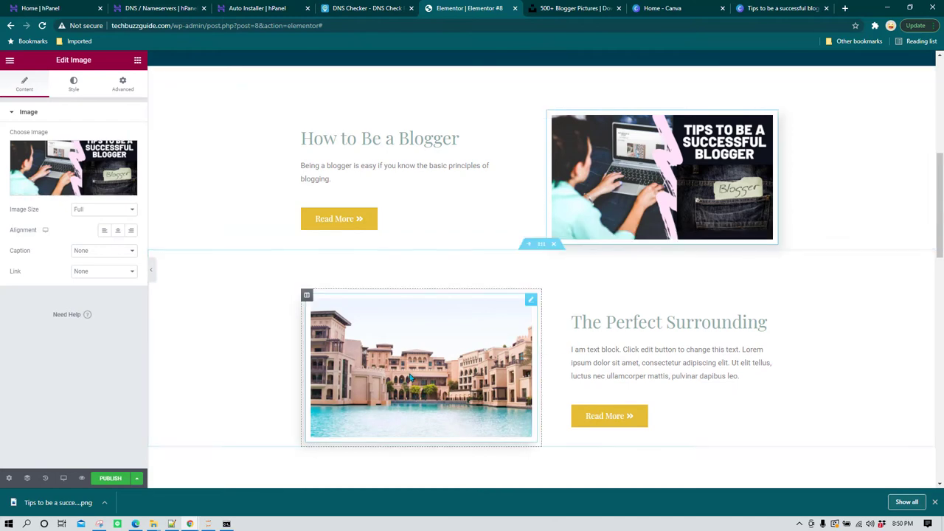
scroll(598, 295, "down", 1)
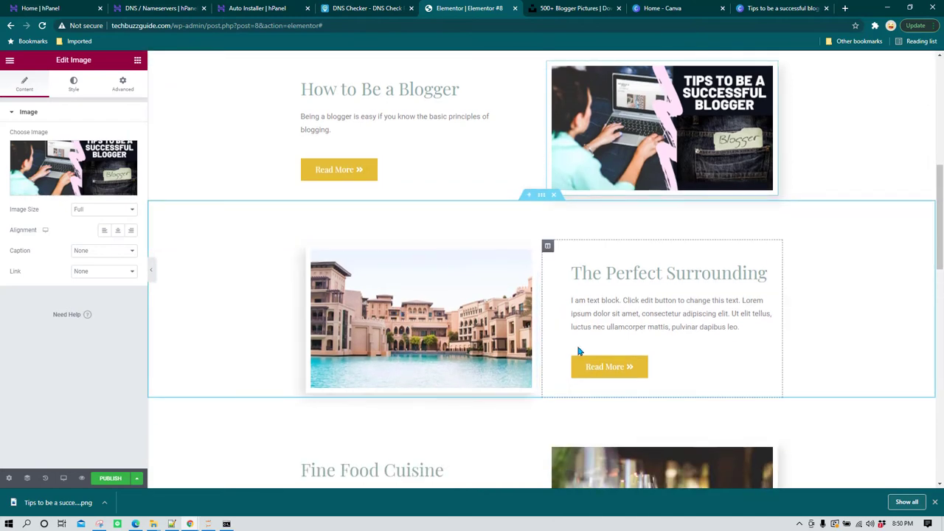
scroll(582, 350, "down", 1)
scroll(577, 442, "down", 2)
scroll(560, 354, "up", 3)
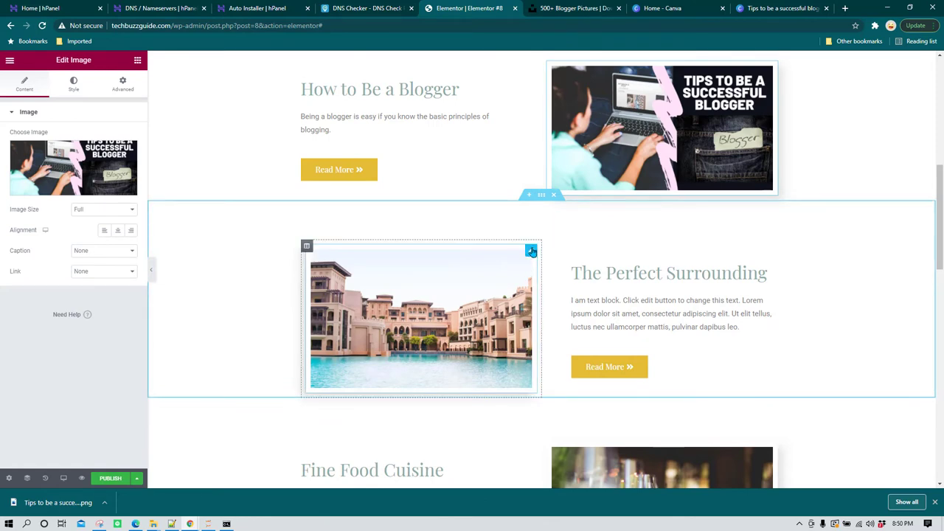
scroll(535, 406, "down", 4)
scroll(517, 343, "down", 3)
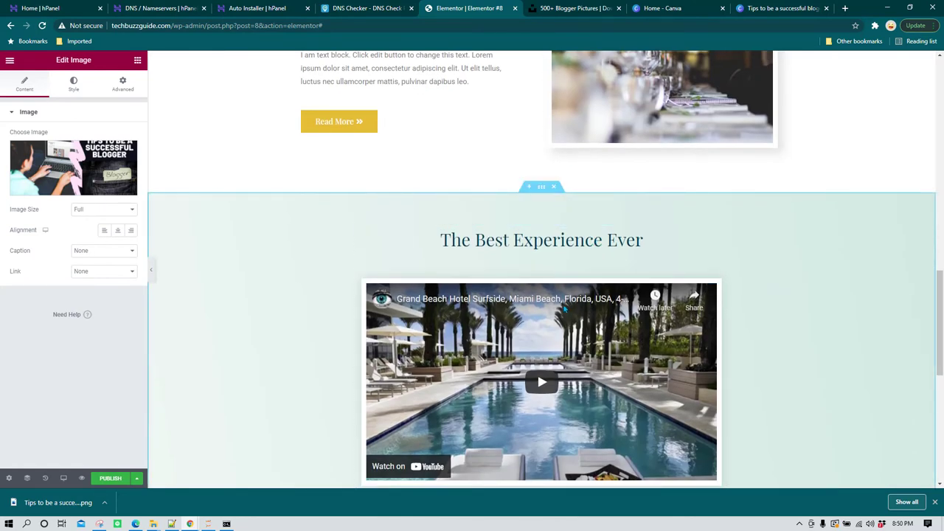
scroll(564, 202, "down", 2)
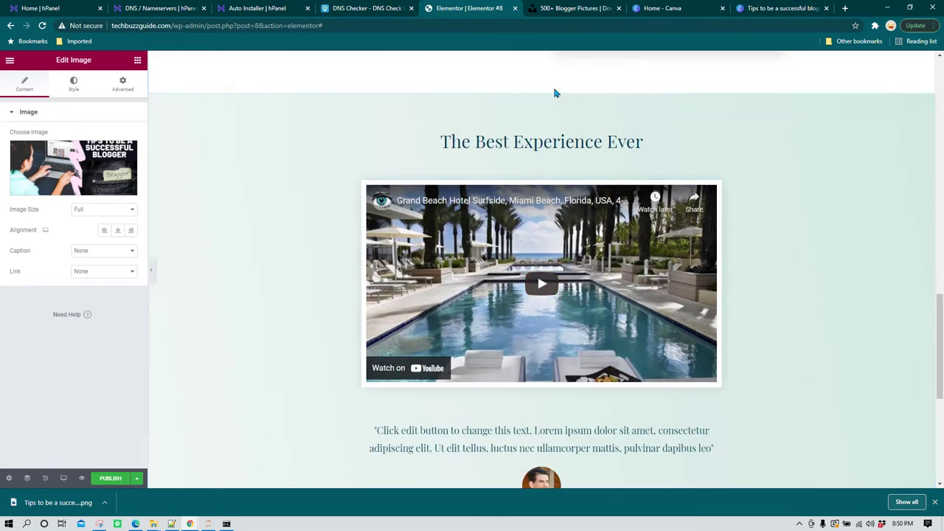
left_click(556, 90)
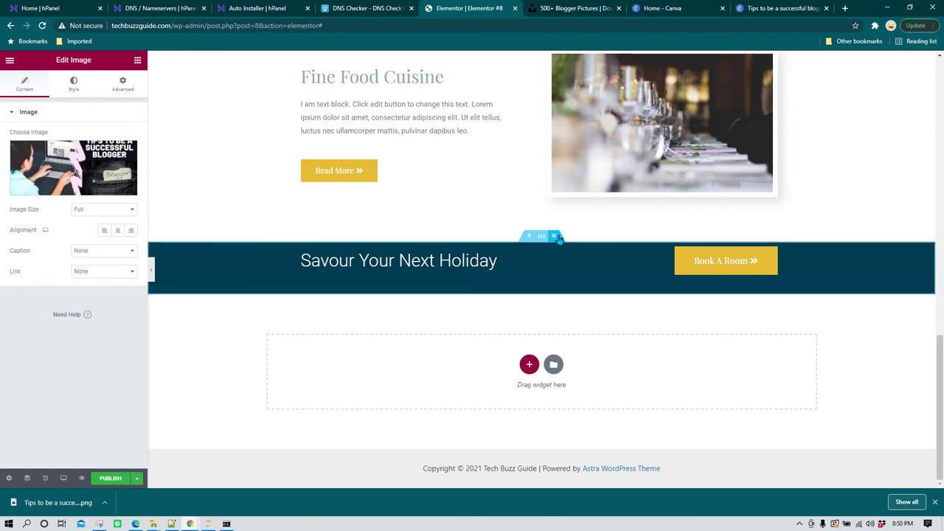
left_click(554, 237)
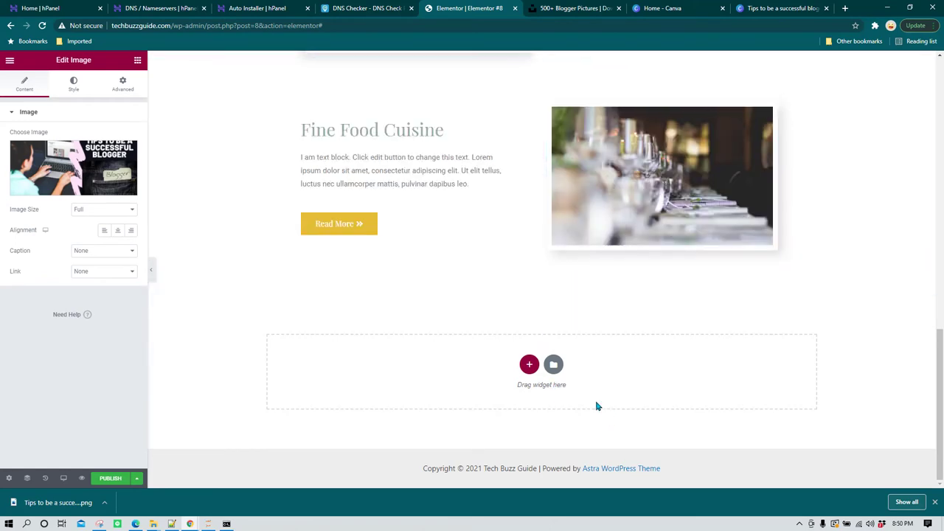
scroll(460, 380, "up", 15)
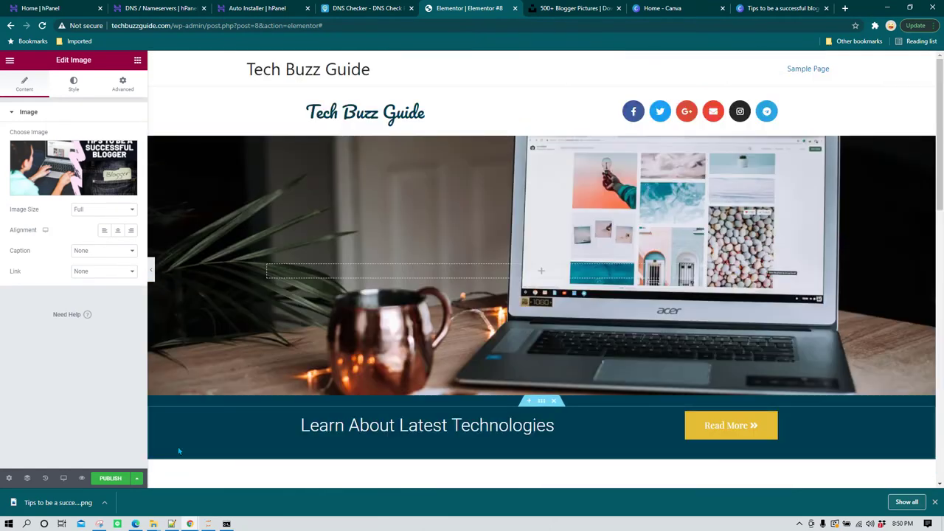
scroll(638, 287, "down", 15)
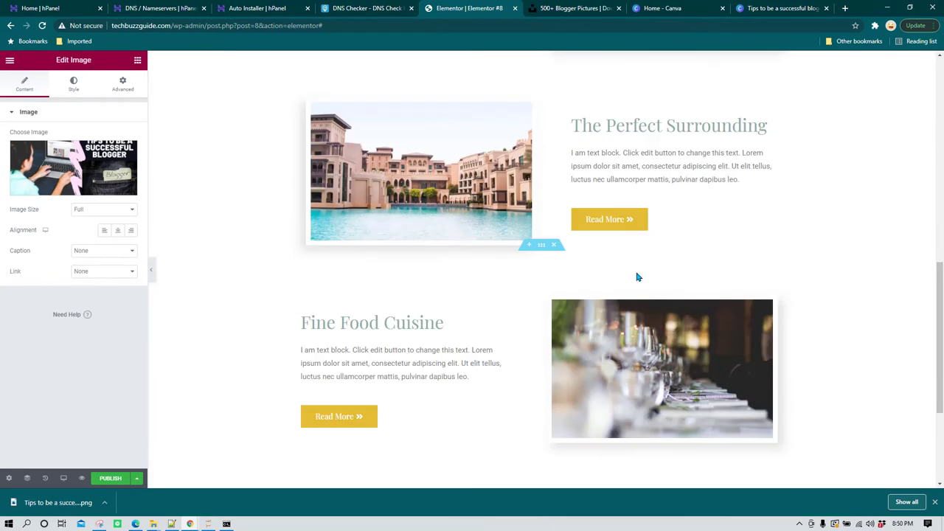
scroll(638, 286, "up", 15)
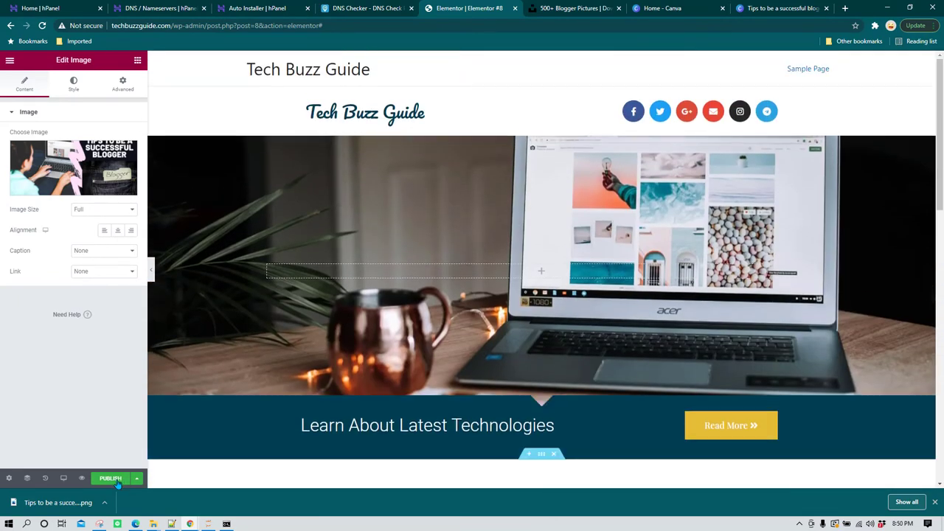
Step: Publish the edited page, then show the Desktop/Tablet/Mobile preview choices
left_click(111, 479)
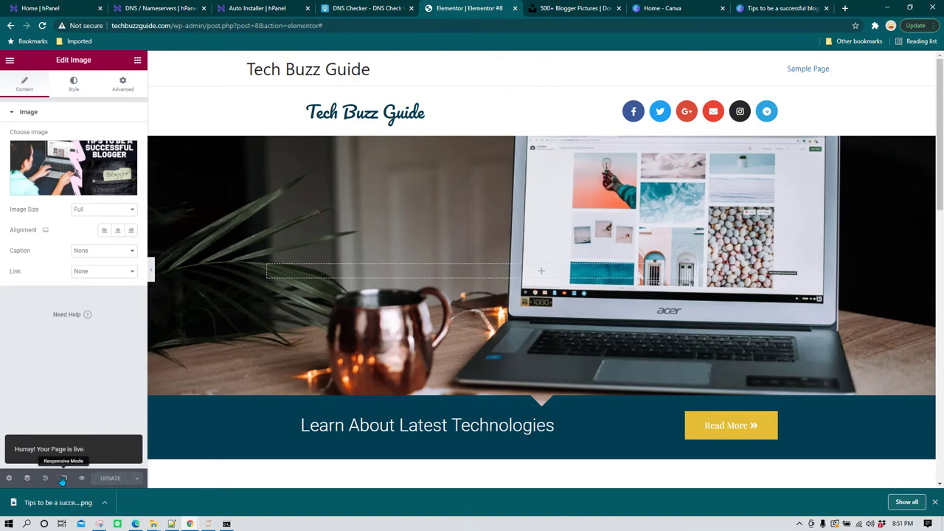
left_click(63, 479)
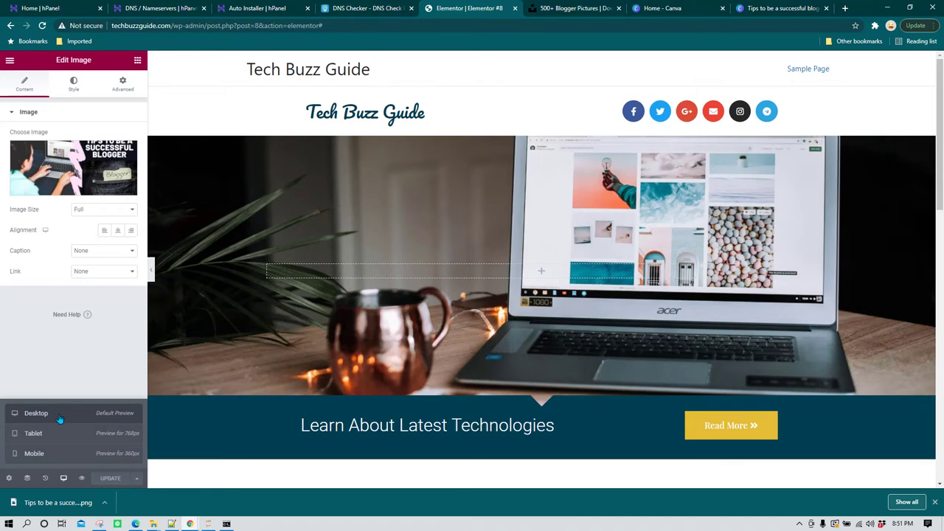
scroll(523, 358, "down", 8)
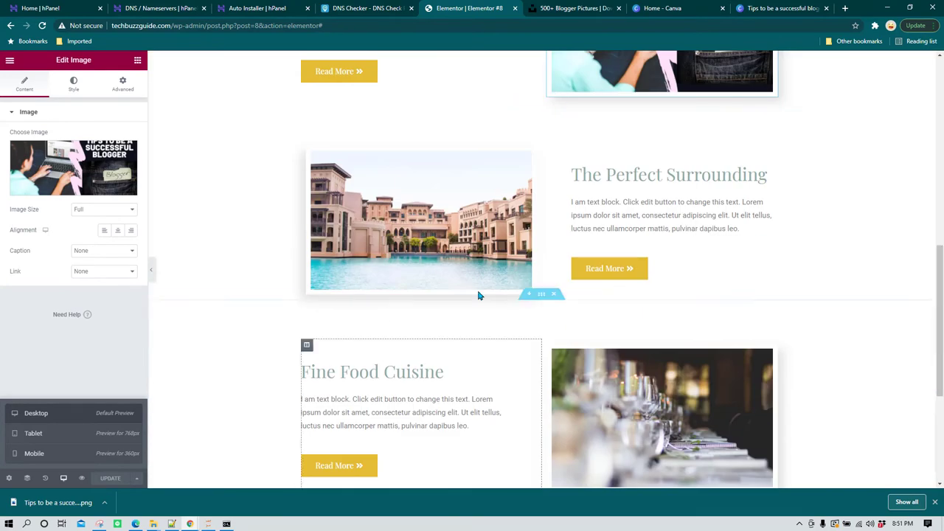
scroll(478, 296, "down", 3)
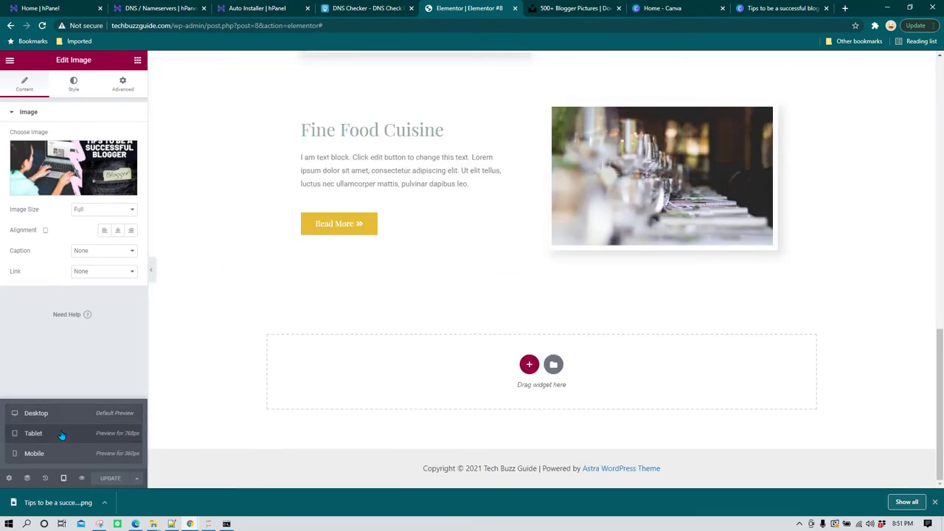
Step: Preview the page at tablet width and scroll through it
left_click(62, 434)
scroll(554, 320, "up", 5)
scroll(560, 249, "up", 3)
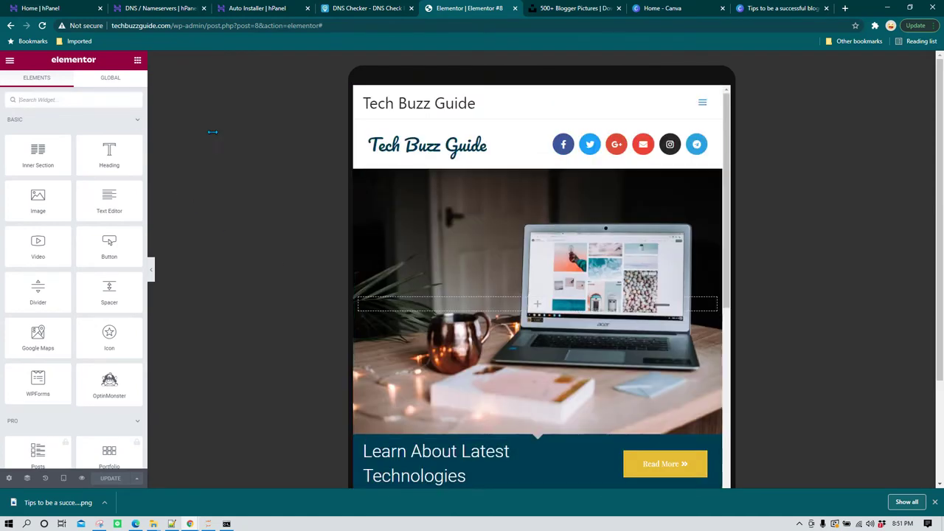
scroll(195, 460, "down", 4)
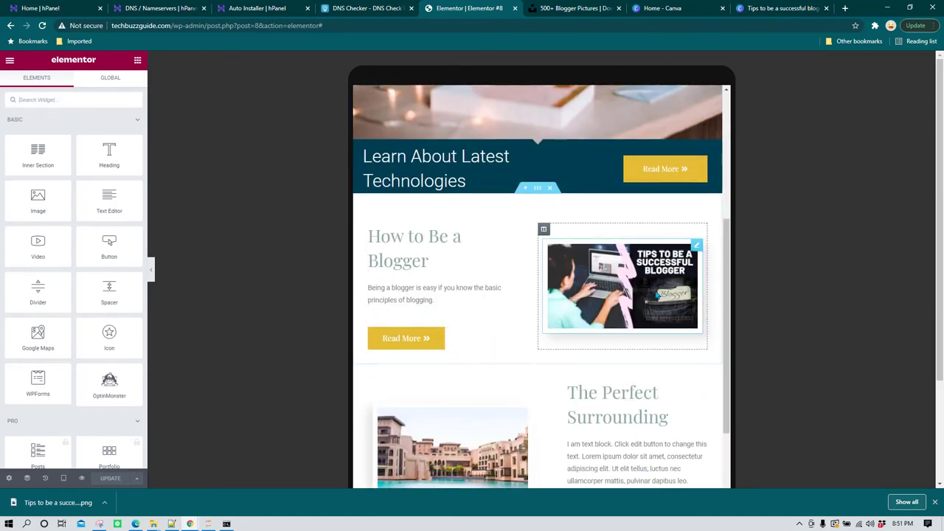
scroll(650, 327, "down", 6)
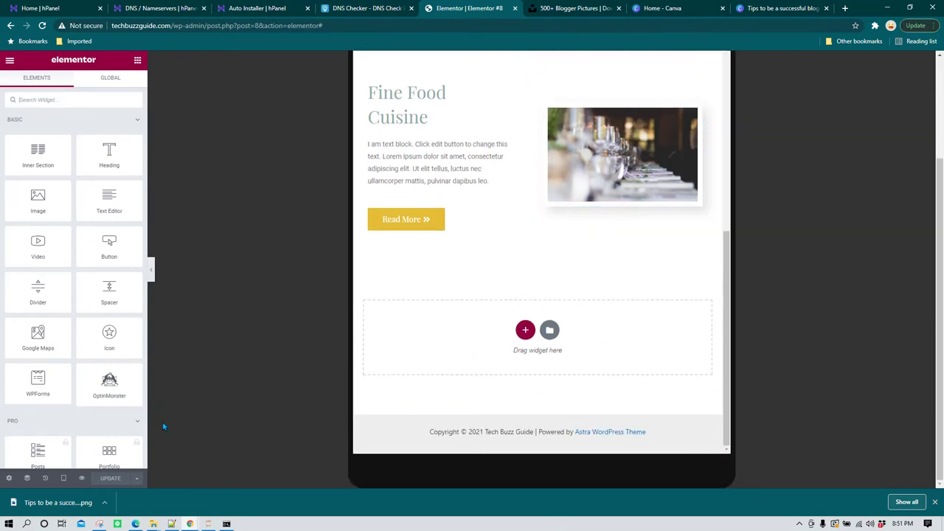
Step: Switch the preview to mobile width and scroll through the single-column layout
left_click(64, 479)
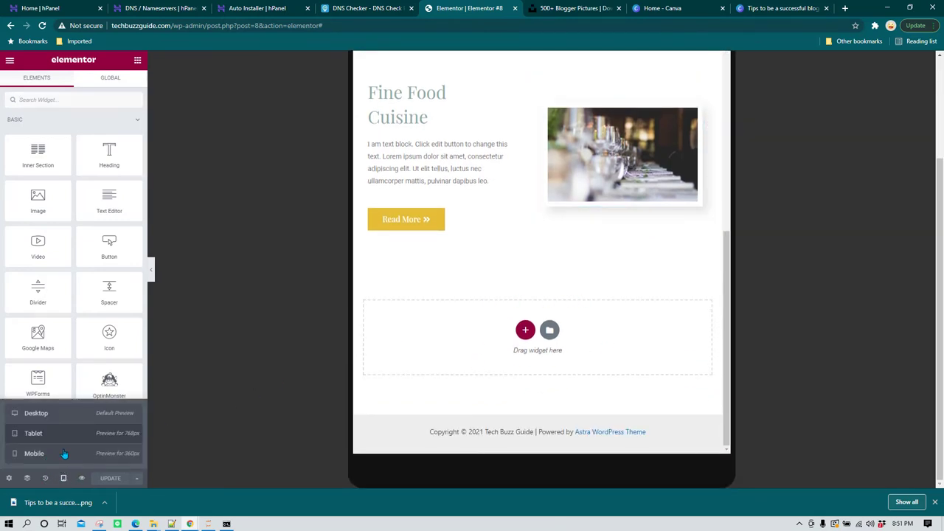
left_click(64, 454)
scroll(599, 277, "up", 3)
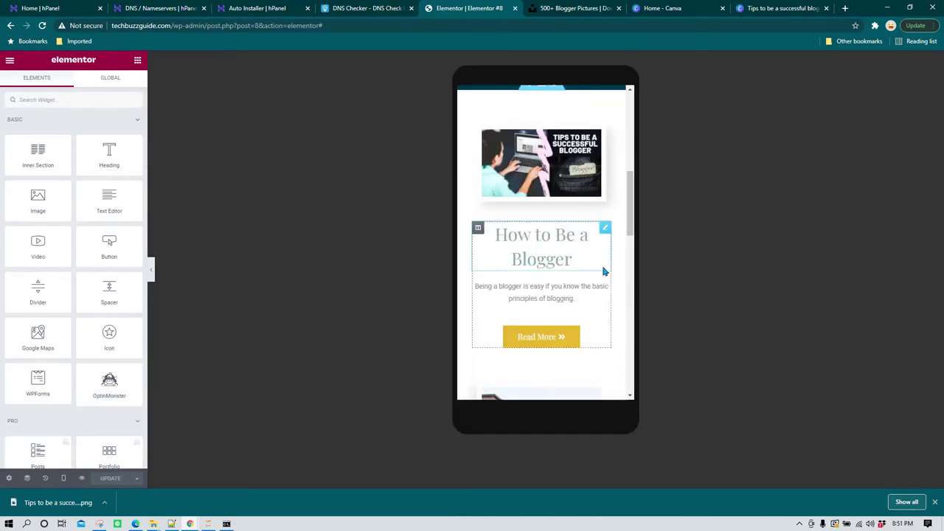
scroll(599, 273, "down", 2)
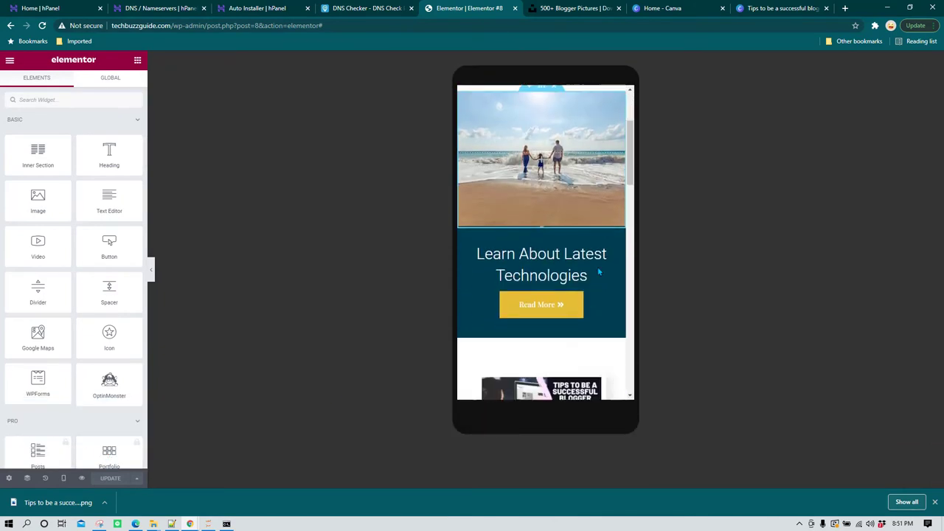
scroll(599, 273, "down", 10)
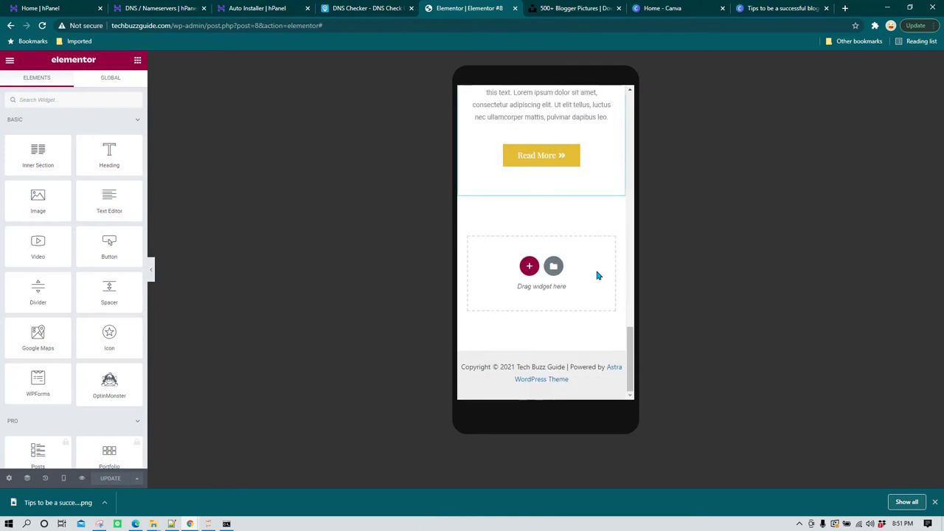
scroll(599, 274, "up", 15)
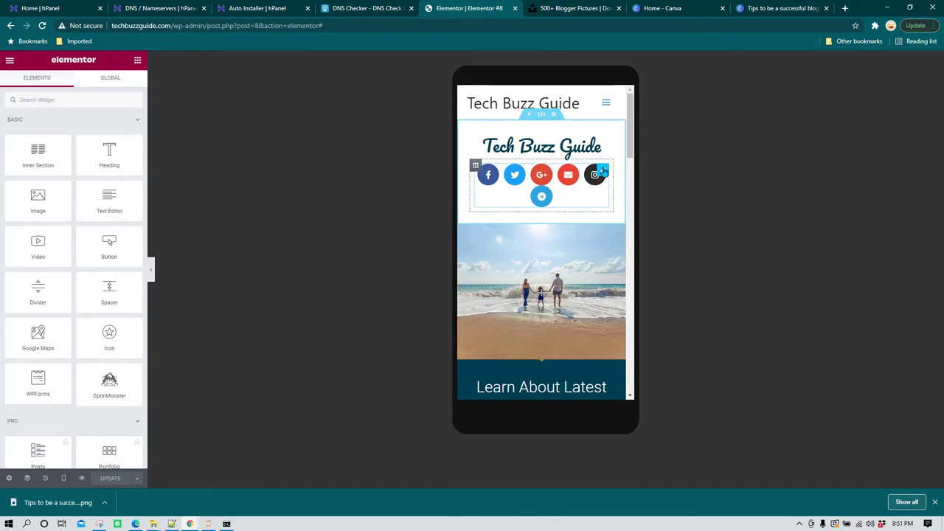
Step: Remove the Telegram icon from the social icons row and recheck the tablet preview
left_click(600, 172)
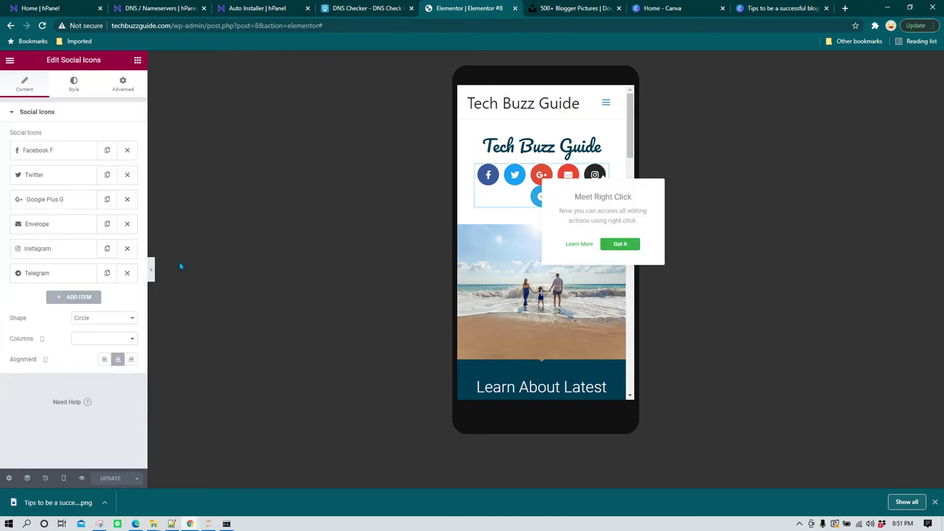
left_click(126, 274)
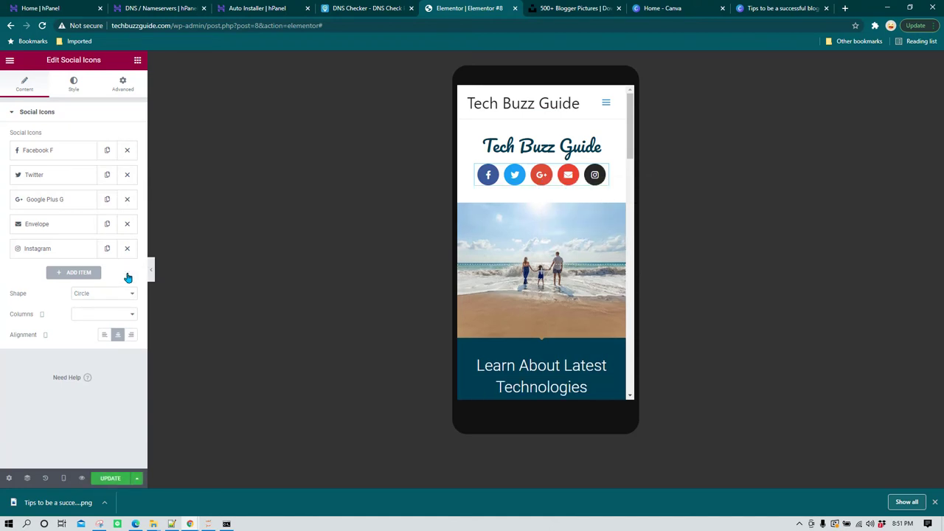
left_click(63, 478)
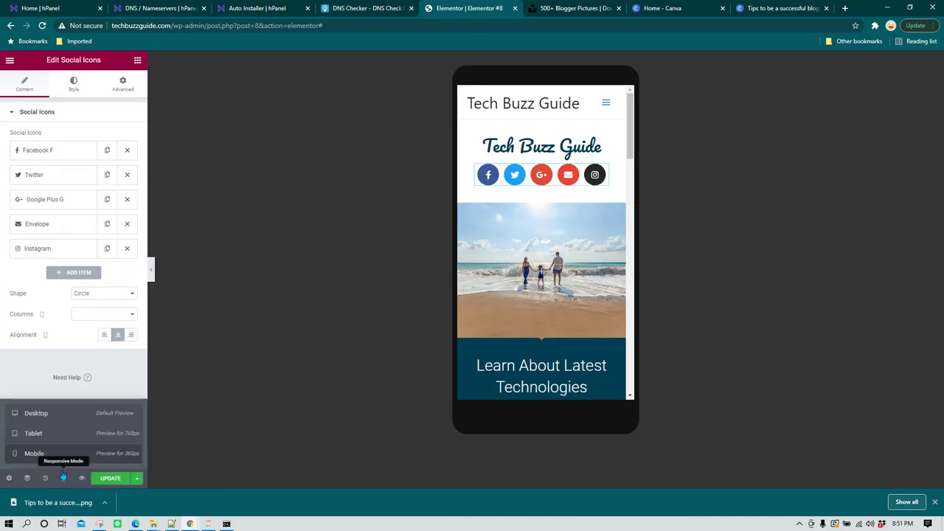
left_click(66, 437)
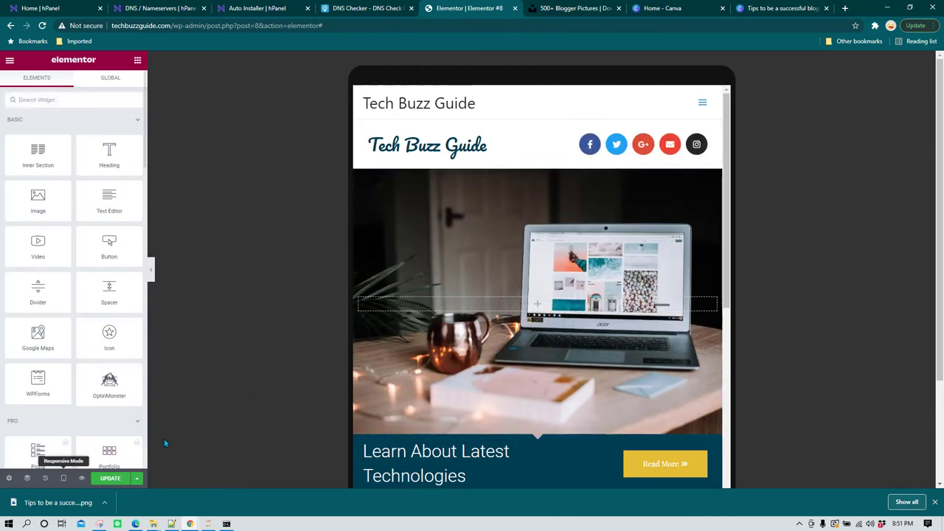
scroll(567, 330, "down", 8)
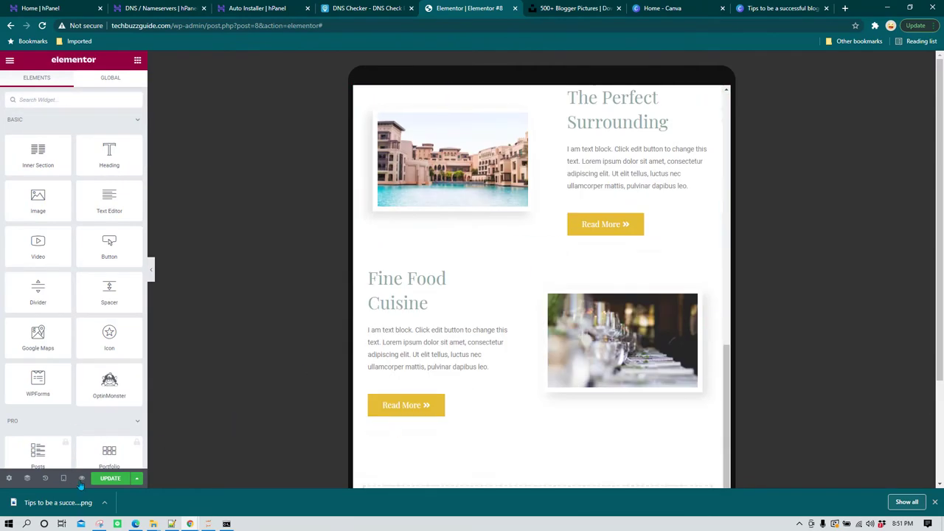
Step: Switch to mobile preview and test opening and closing the hamburger navigation menu
mouse_move(62, 478)
left_click(59, 453)
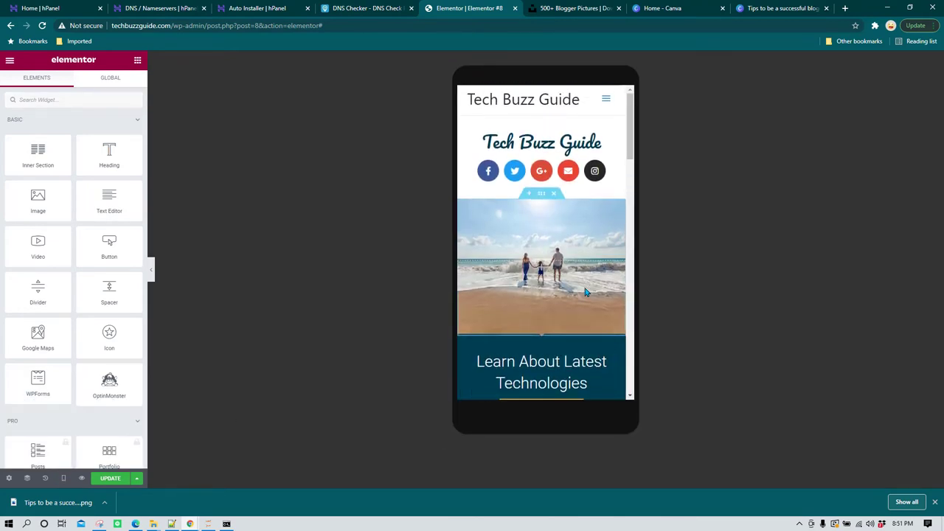
scroll(586, 295, "down", 8)
scroll(586, 294, "down", 3)
scroll(586, 294, "up", 10)
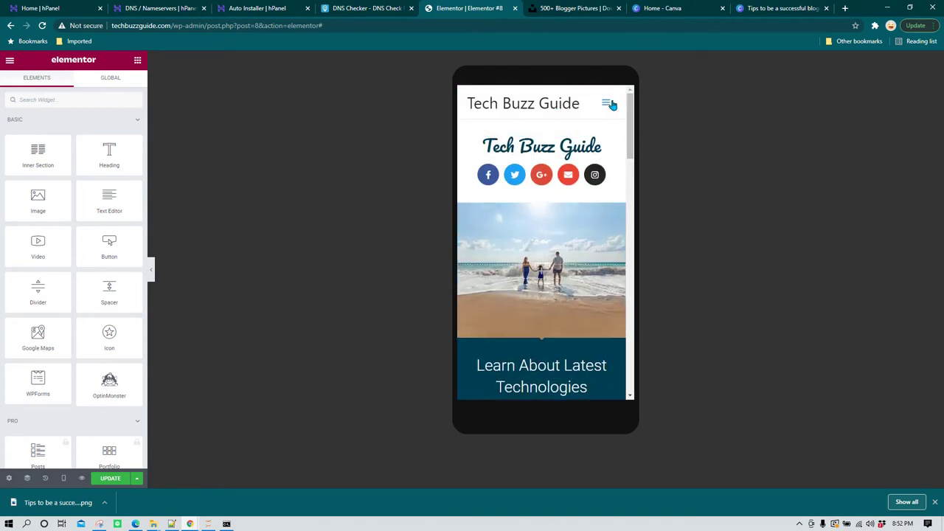
left_click(606, 105)
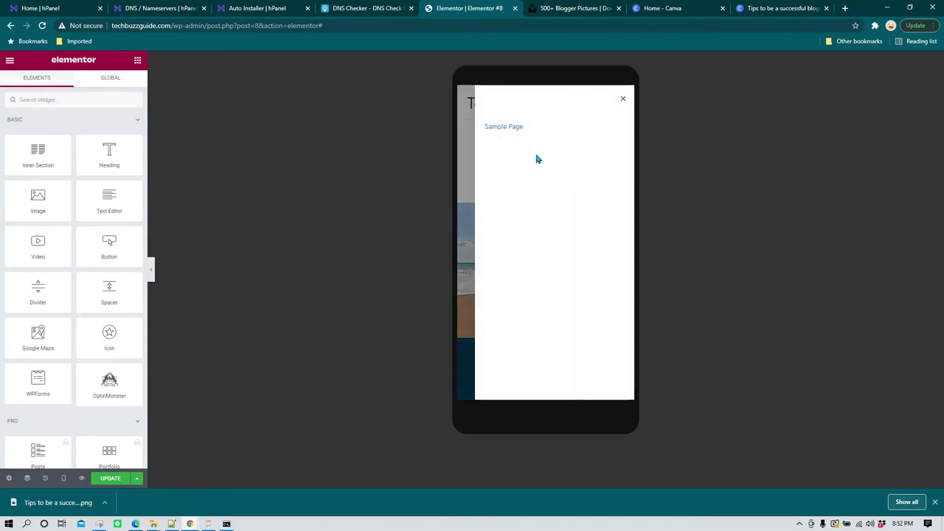
left_click(622, 101)
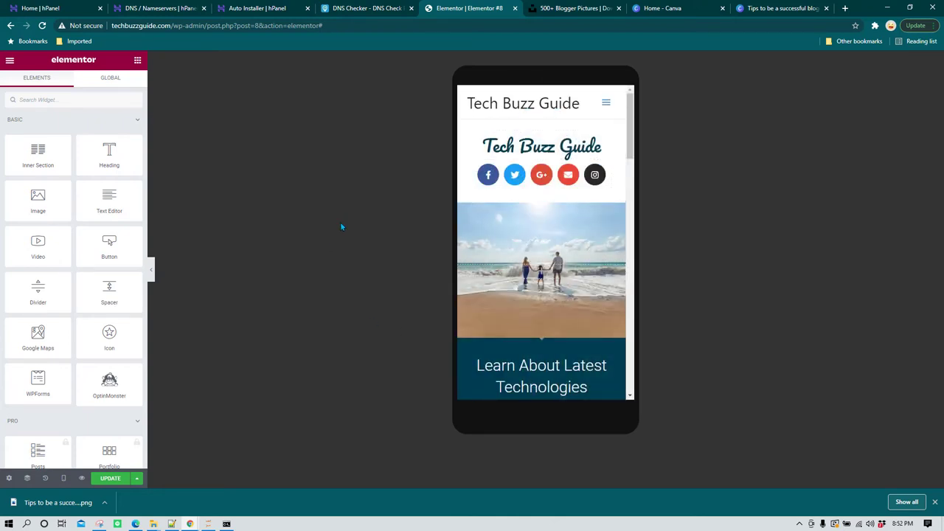
Step: Save the page with Update and return the preview to desktop width
left_click(111, 479)
left_click(62, 479)
left_click(65, 414)
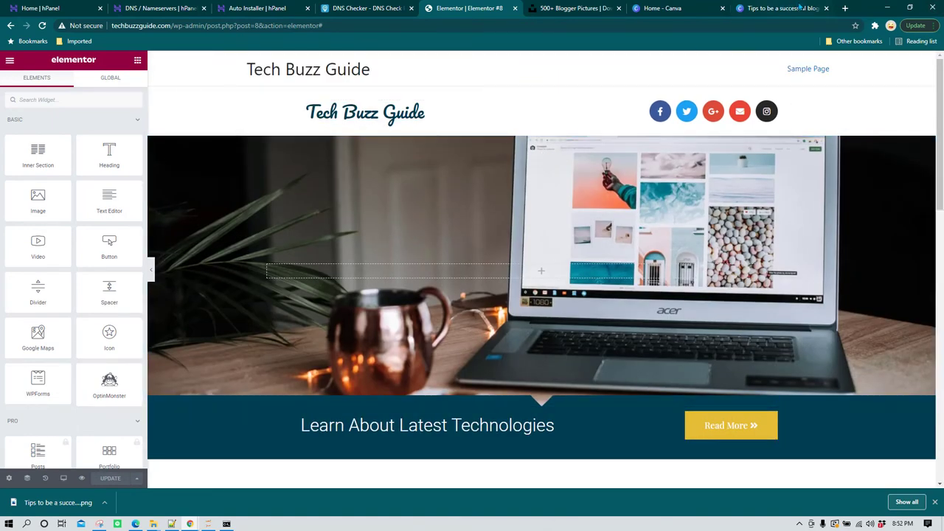
Step: Open techbuzzguide.com in a new tab to check the live site
left_click(844, 8)
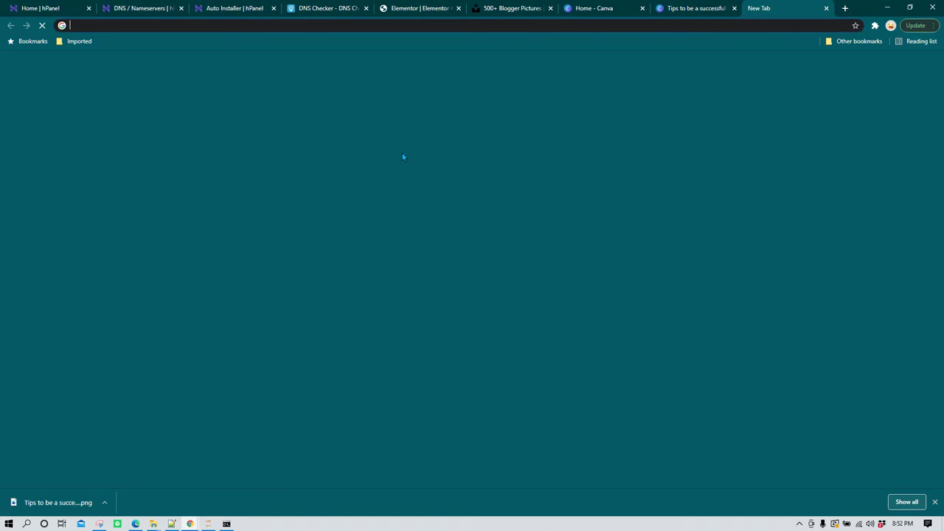
type("techbu")
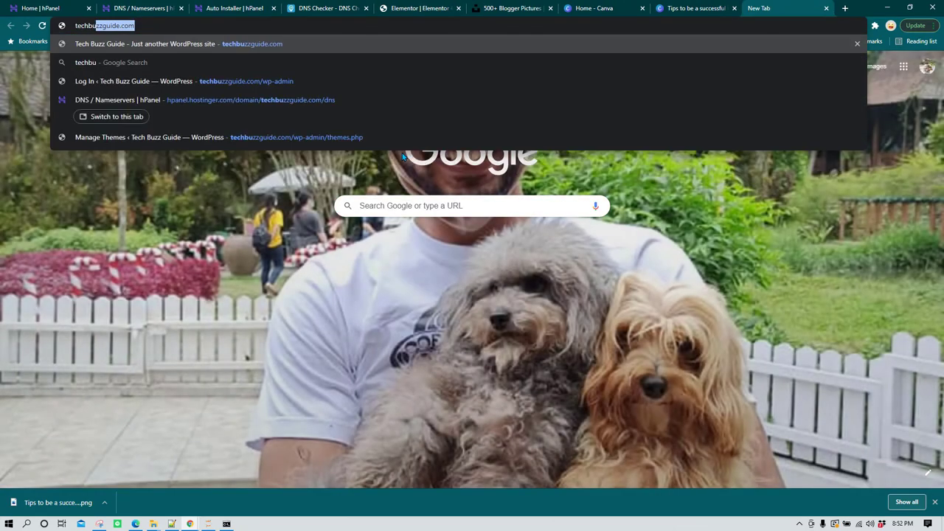
key("Return")
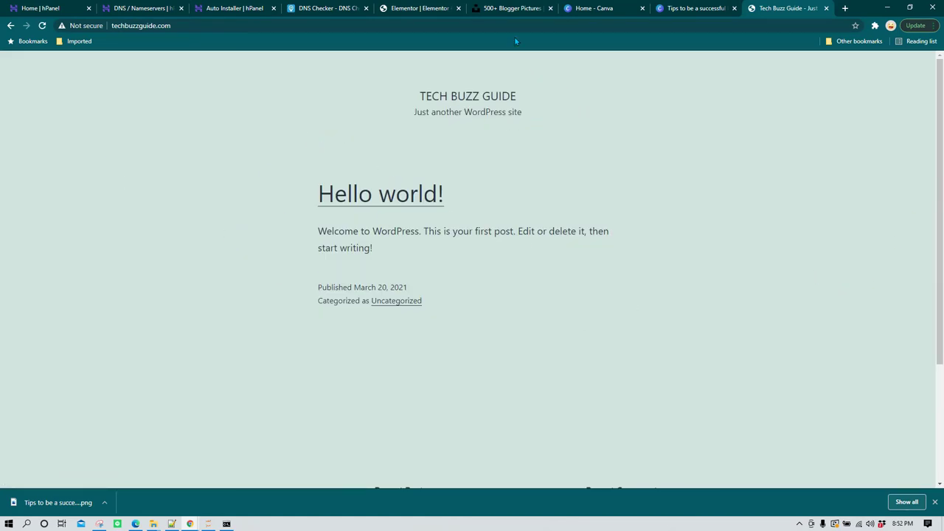
left_click(426, 7)
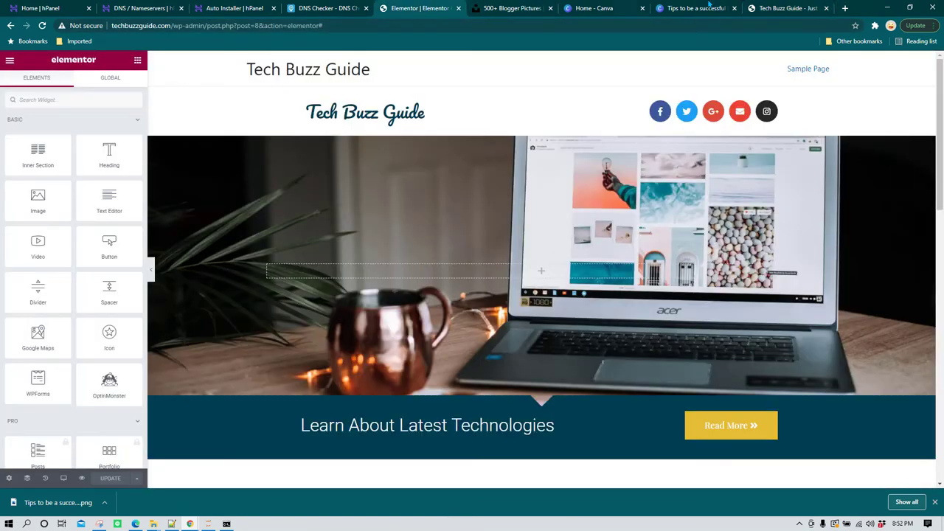
left_click(786, 6)
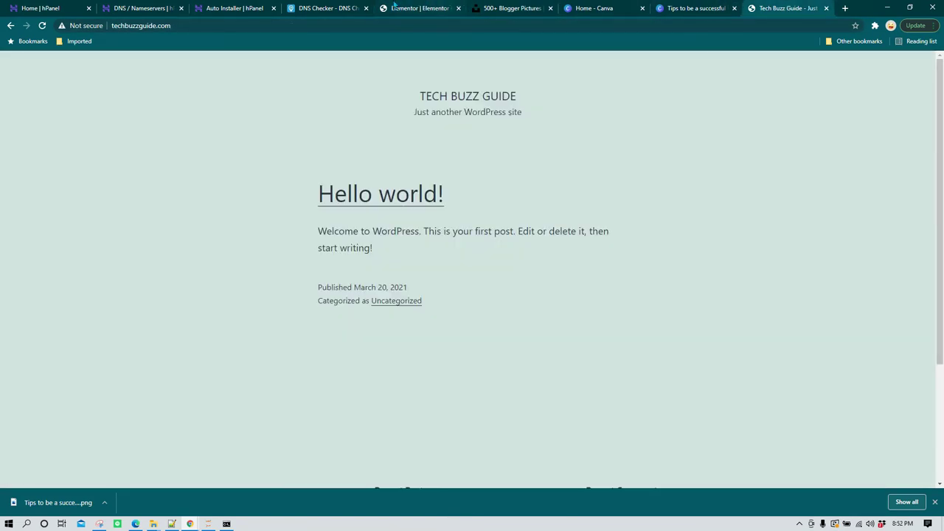
Step: Trim the Elementor tab's address to techbuzzguide.com/wp-admin and load the admin Dashboard
left_click(395, 7)
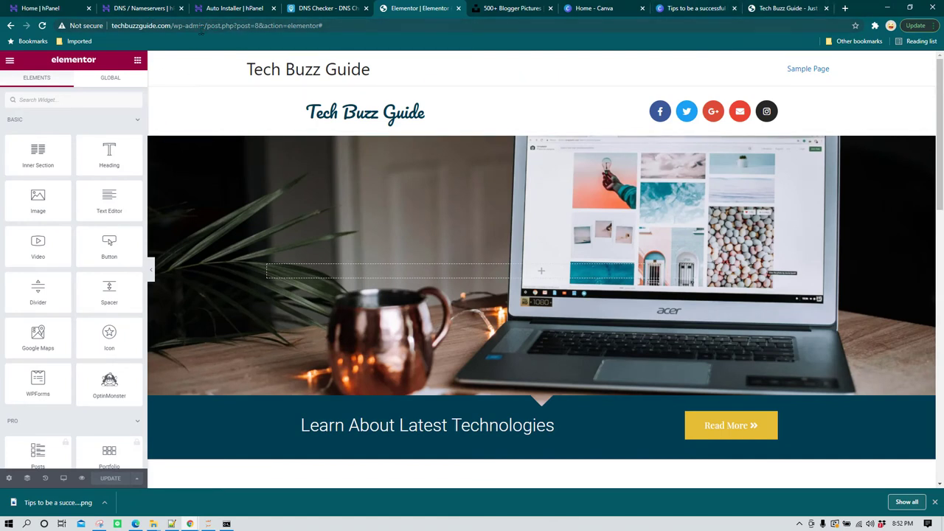
left_click_drag(204, 26, 409, 48)
key("BackSpace")
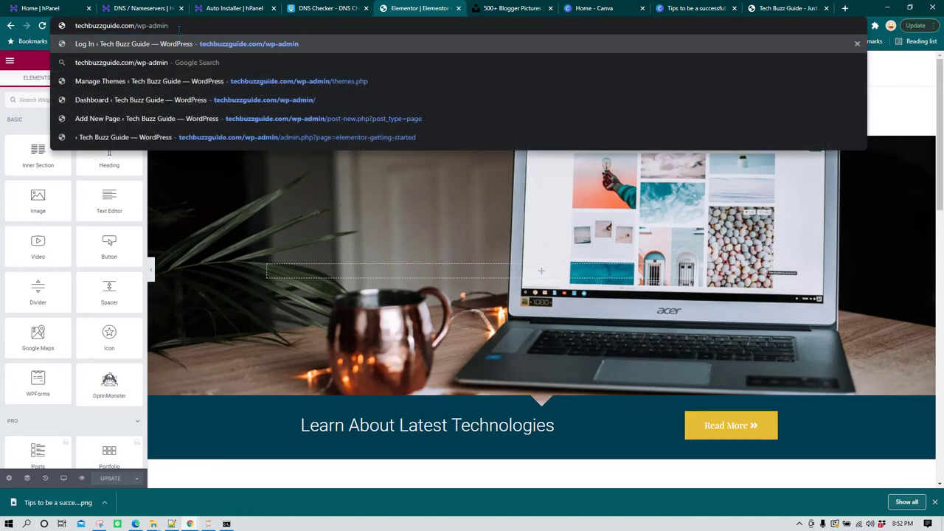
key("Return")
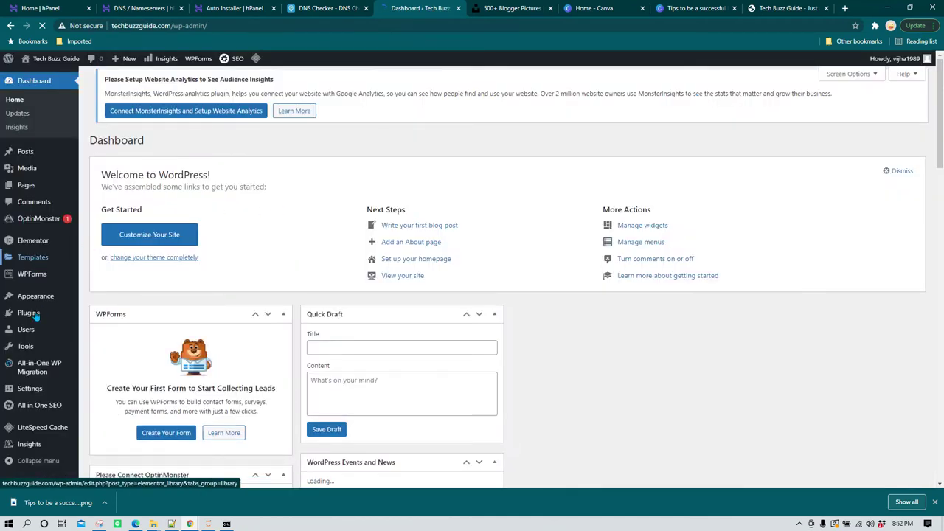
Step: Select 'A static page' in Reading settings, leave the Homepage list unchosen, and go to All Pages
scroll(35, 315, "down", 3)
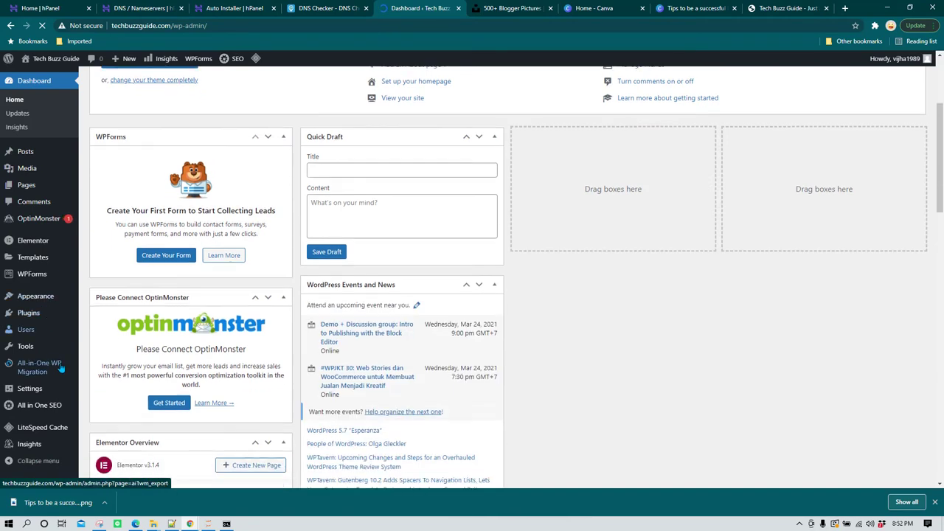
scroll(61, 369, "down", 2)
mouse_move(33, 389)
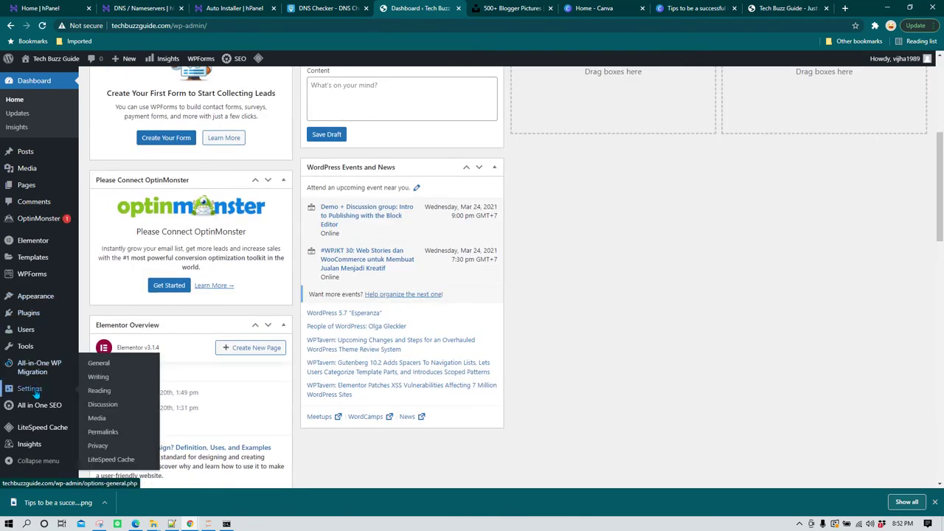
left_click(112, 393)
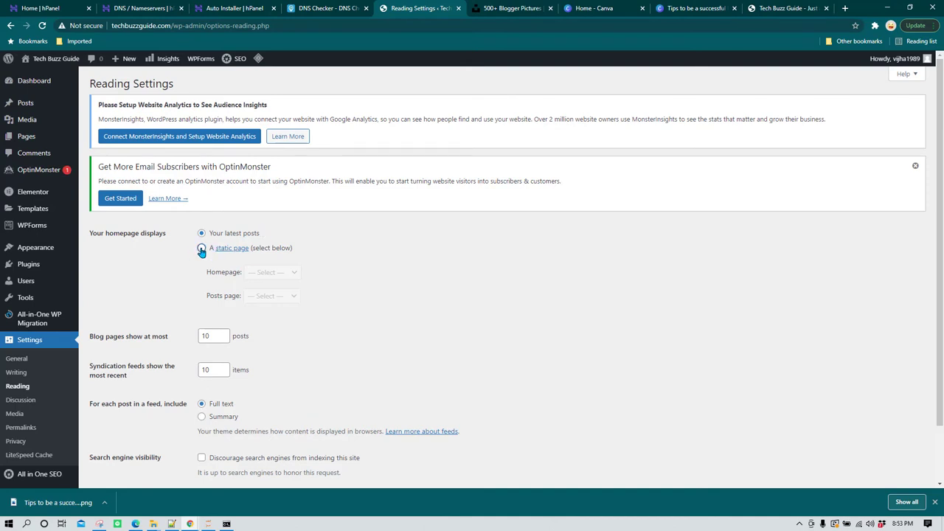
left_click(201, 249)
left_click(294, 274)
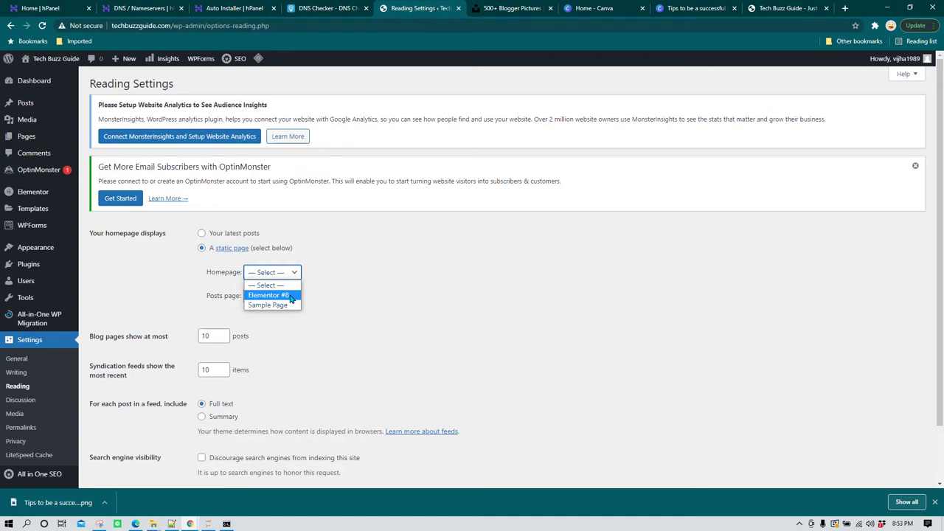
left_click(393, 253)
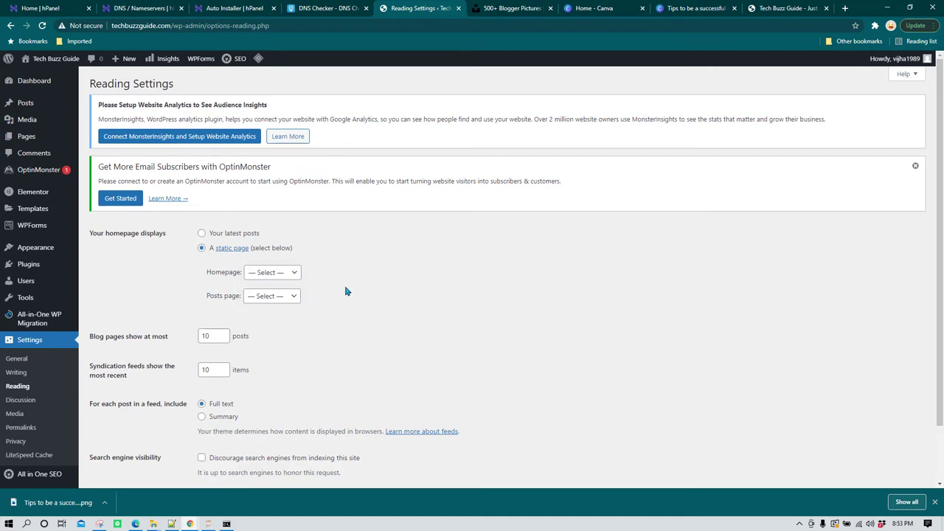
left_click(296, 274)
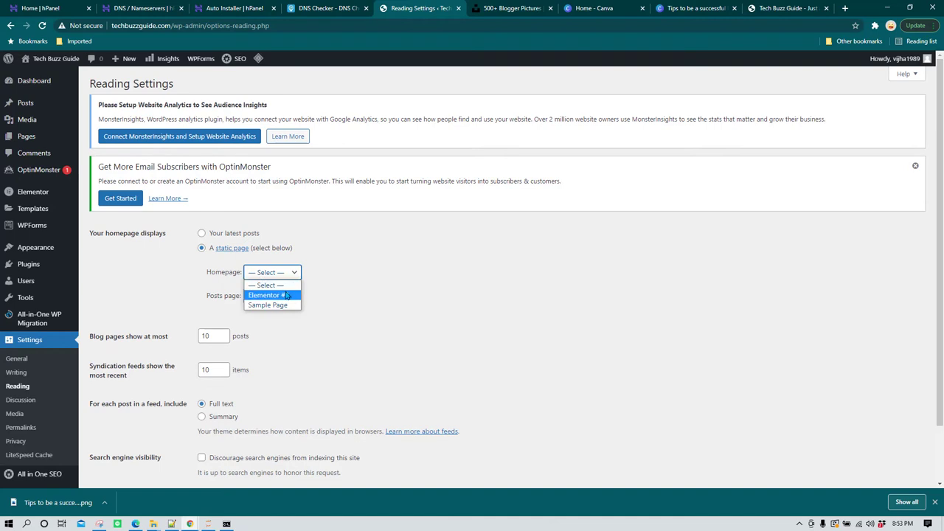
left_click(140, 285)
mouse_move(27, 138)
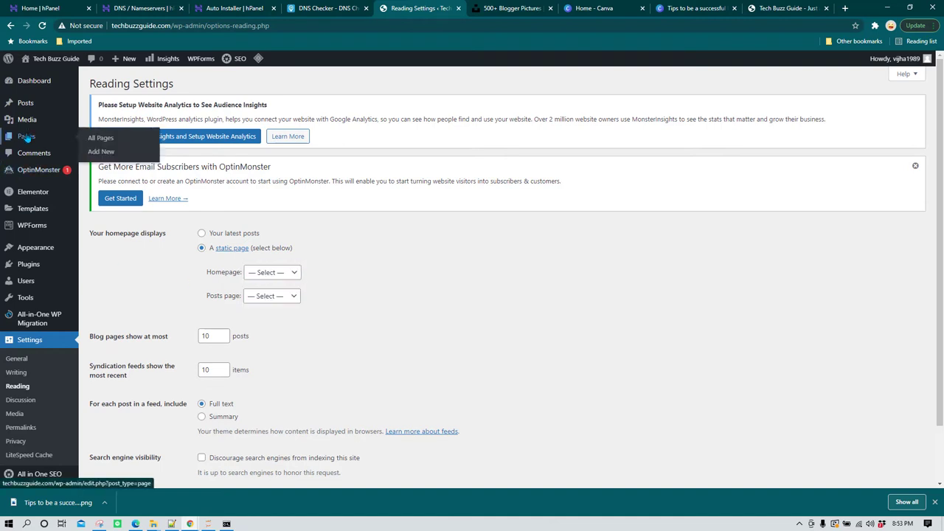
left_click(111, 139)
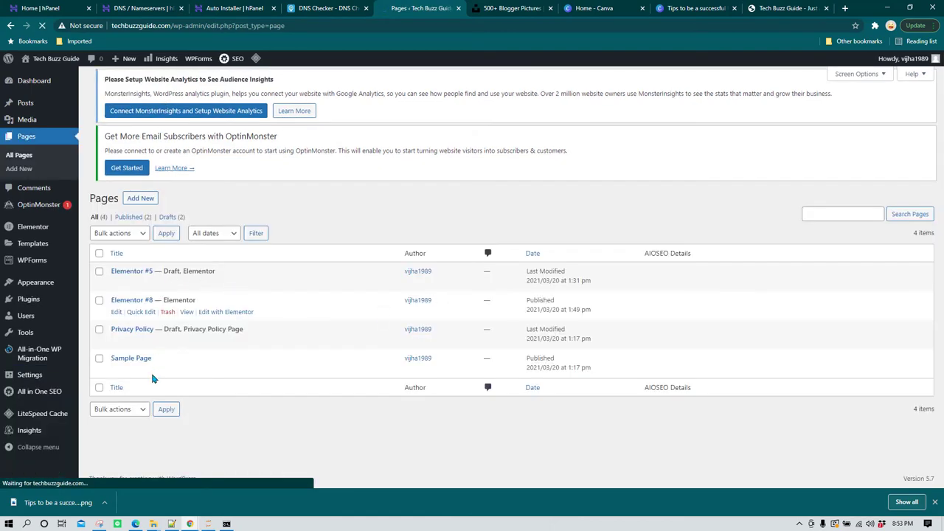
Step: Quick-edit the Elementor #8 page to rename it 'Home'
scroll(396, 380, "down", 3)
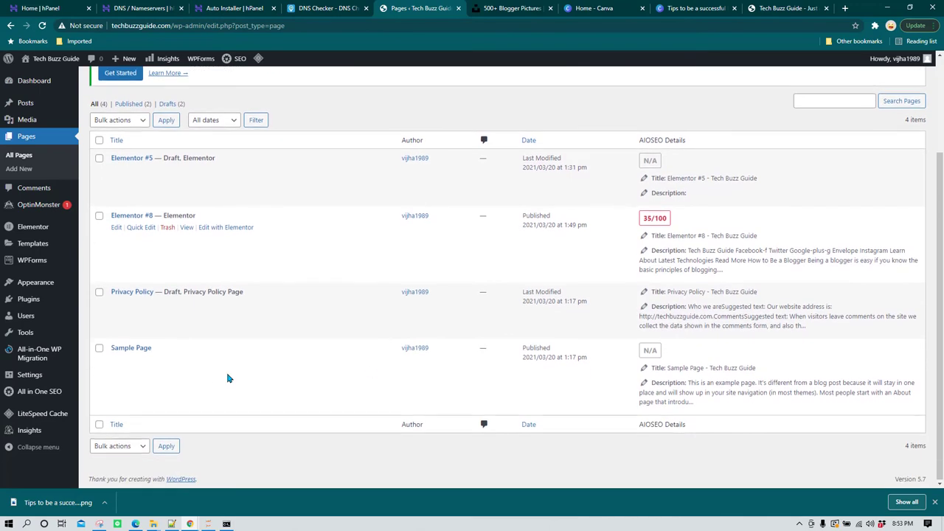
left_click(138, 228)
left_click_drag(209, 235, 105, 242)
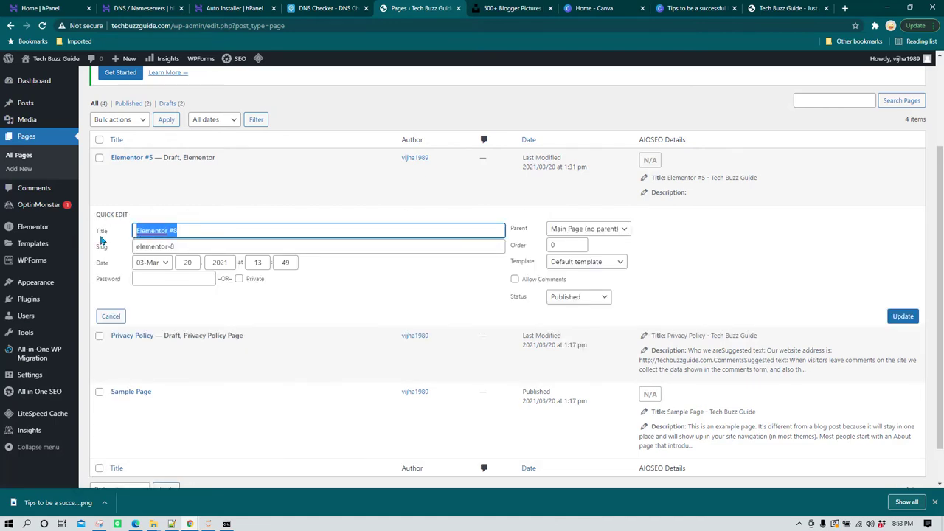
type("Home")
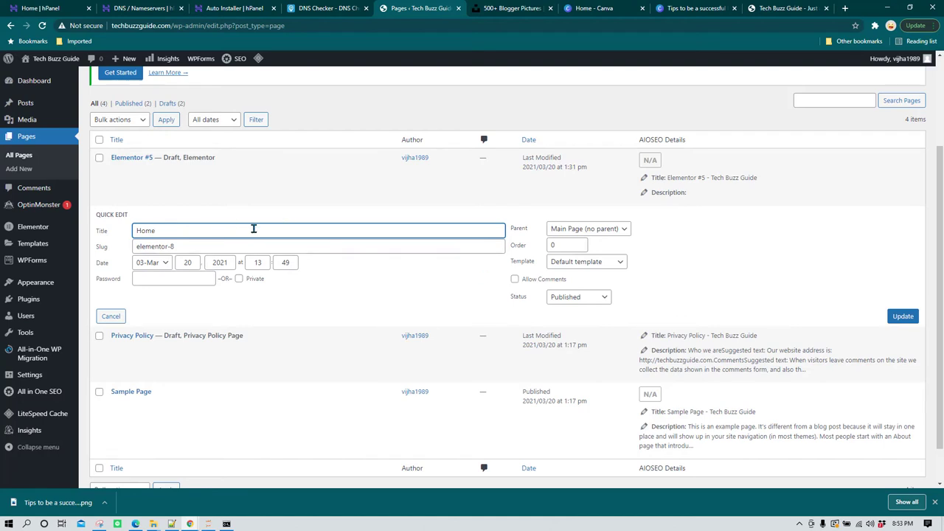
left_click(904, 317)
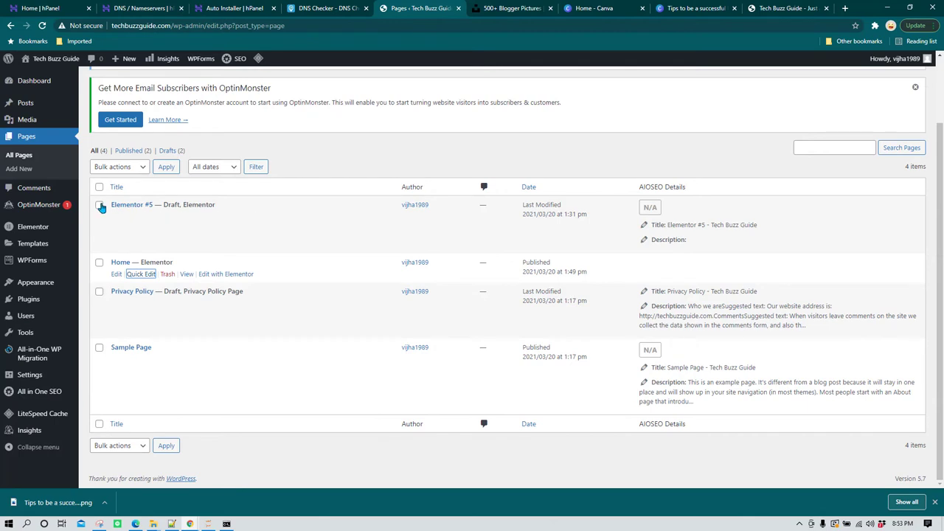
Step: Trash the Sample Page and the Elementor #5 draft, leaving Home and Privacy Policy
left_click(100, 206)
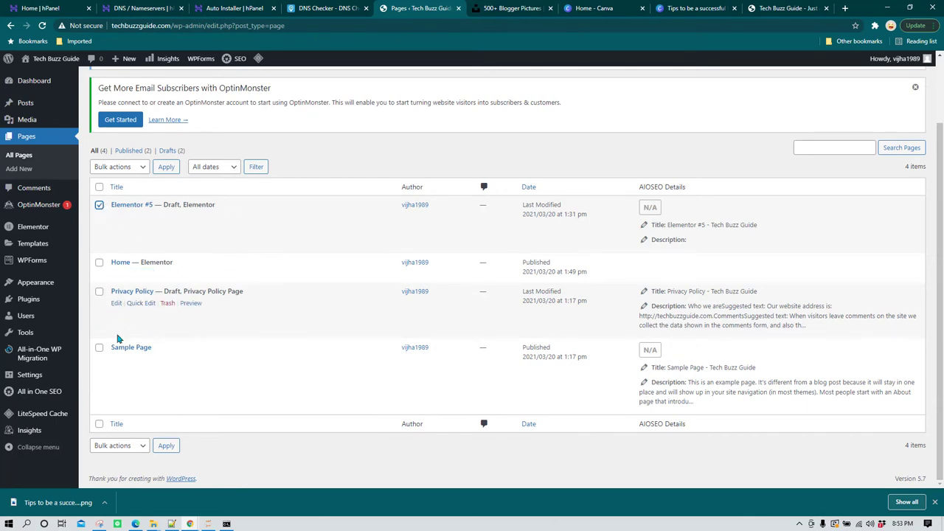
left_click(99, 349)
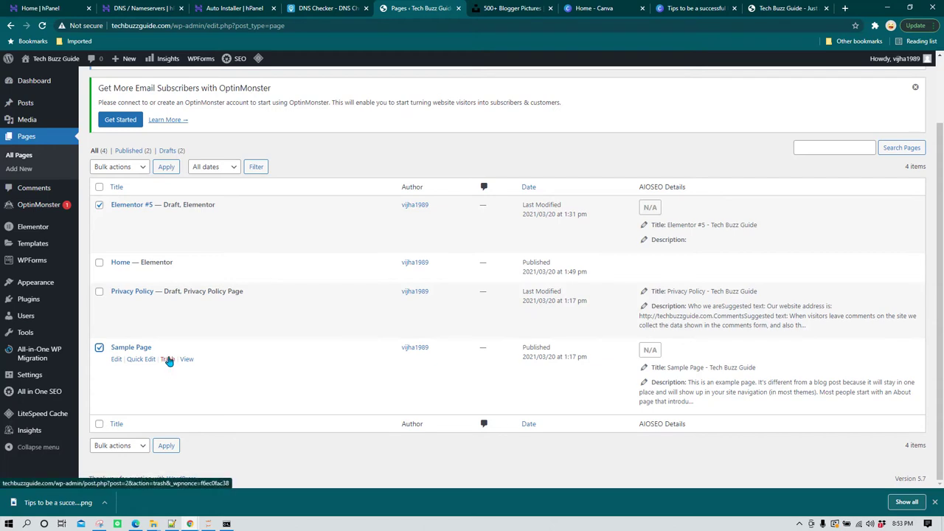
left_click(168, 359)
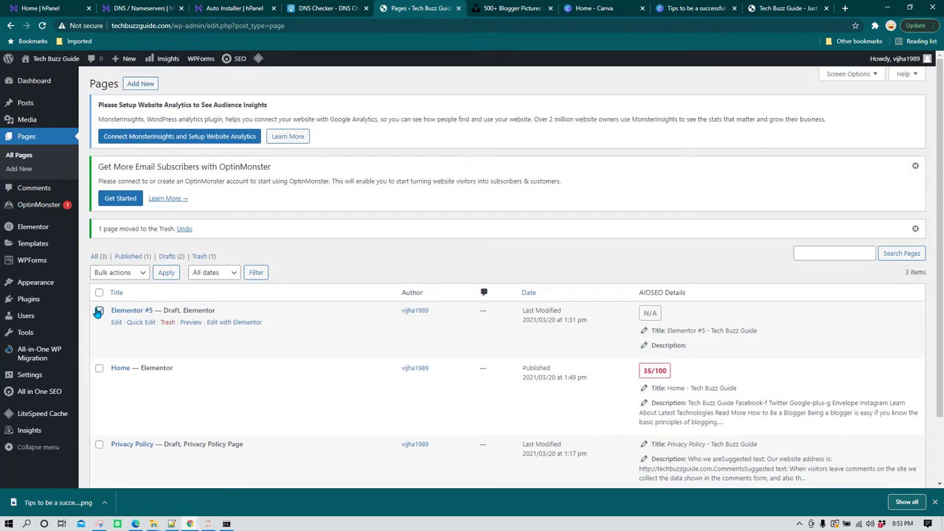
left_click(99, 311)
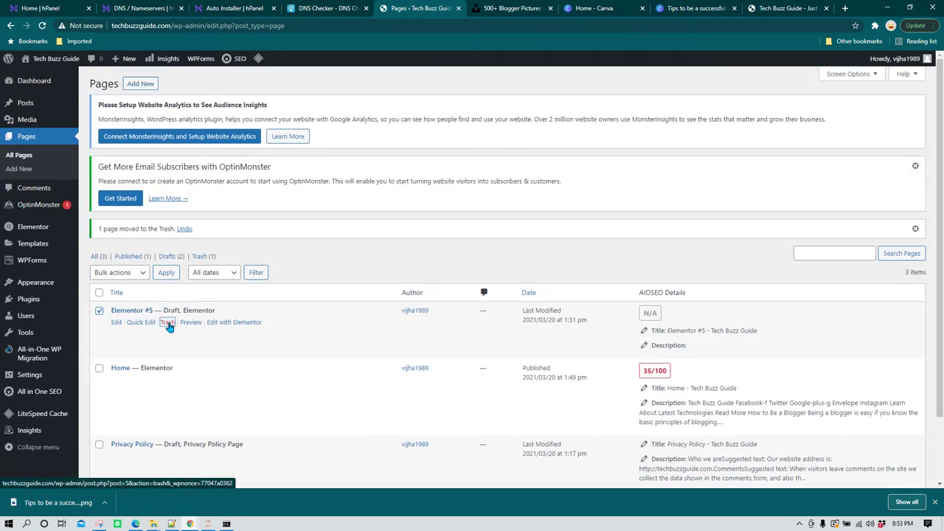
left_click(167, 324)
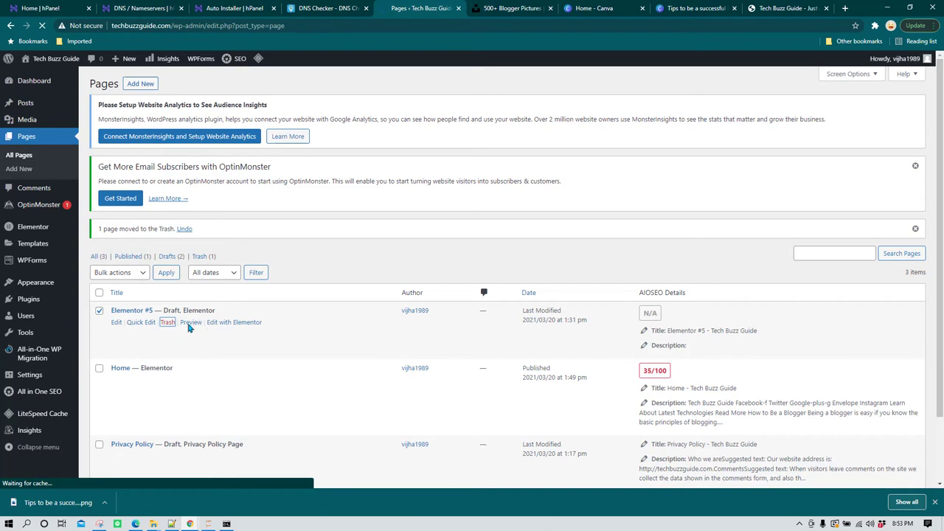
left_click(99, 310)
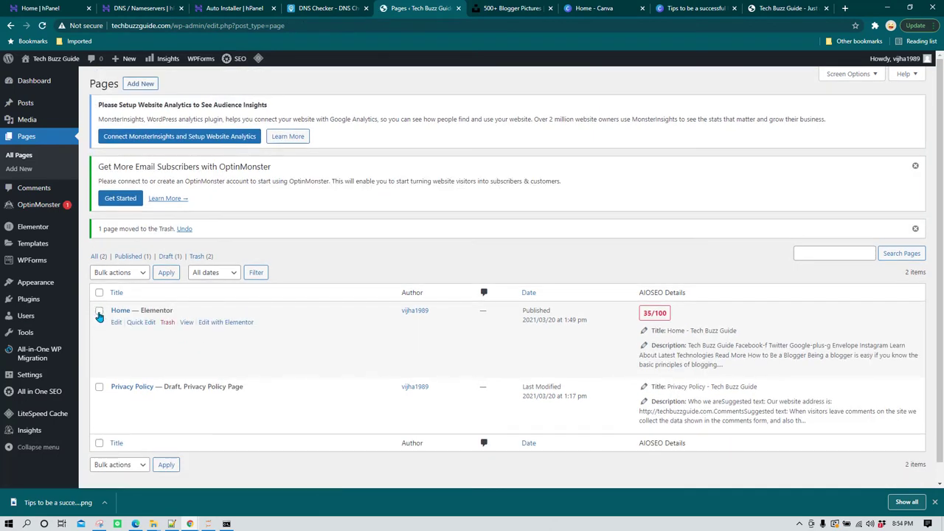
left_click(99, 387)
left_click(99, 387)
Step: In Reading settings choose 'A static page' with Home as Homepage, and save
mouse_move(66, 376)
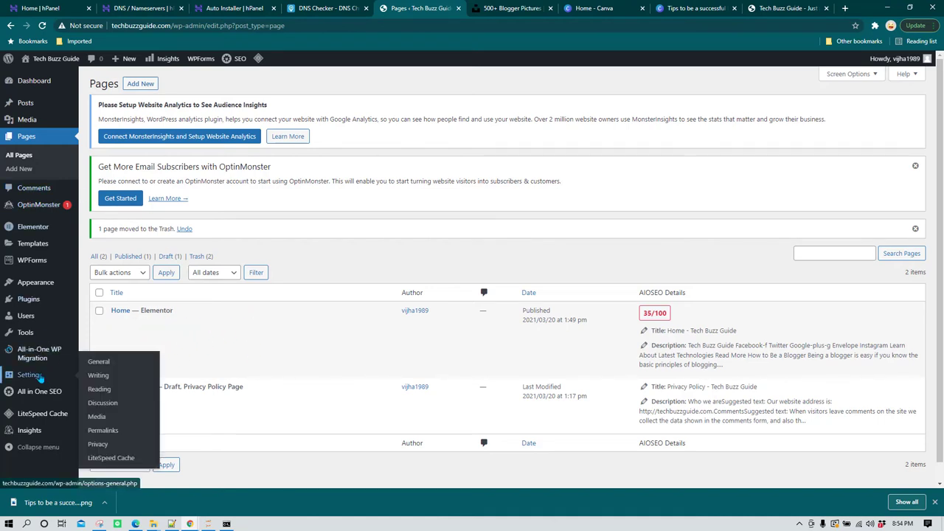
left_click(99, 389)
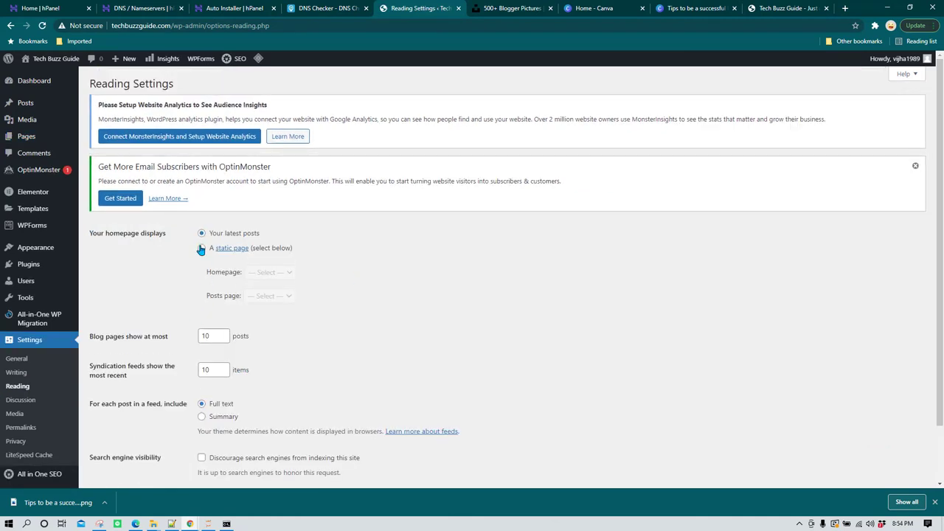
left_click(201, 248)
left_click(271, 273)
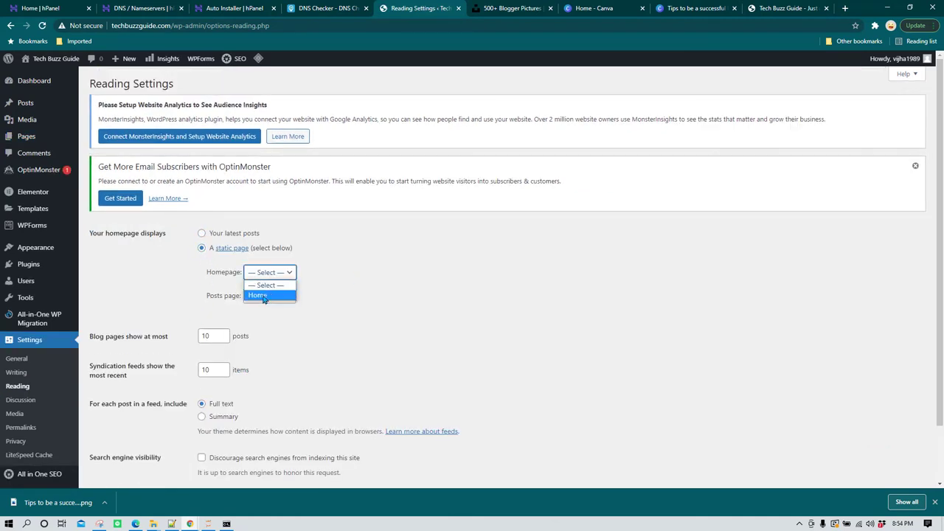
left_click(258, 296)
scroll(310, 383, "down", 2)
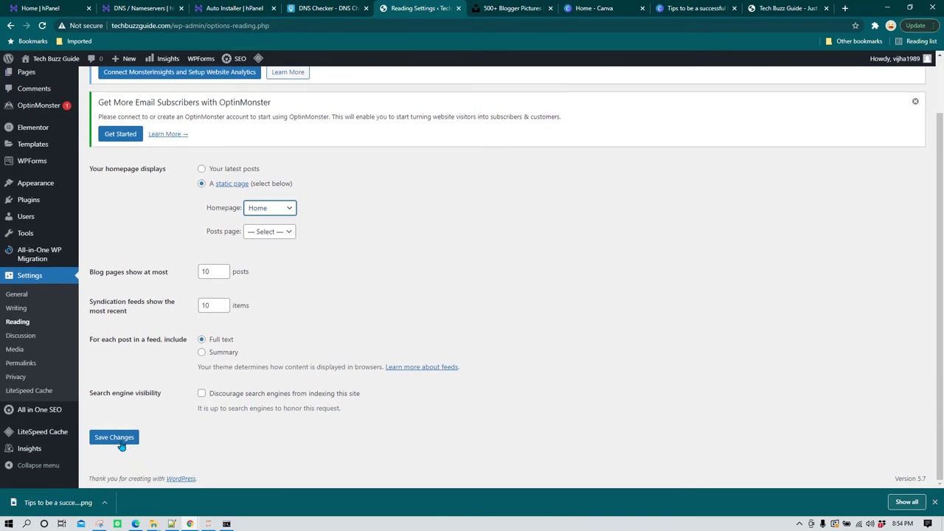
left_click(118, 442)
left_click(119, 441)
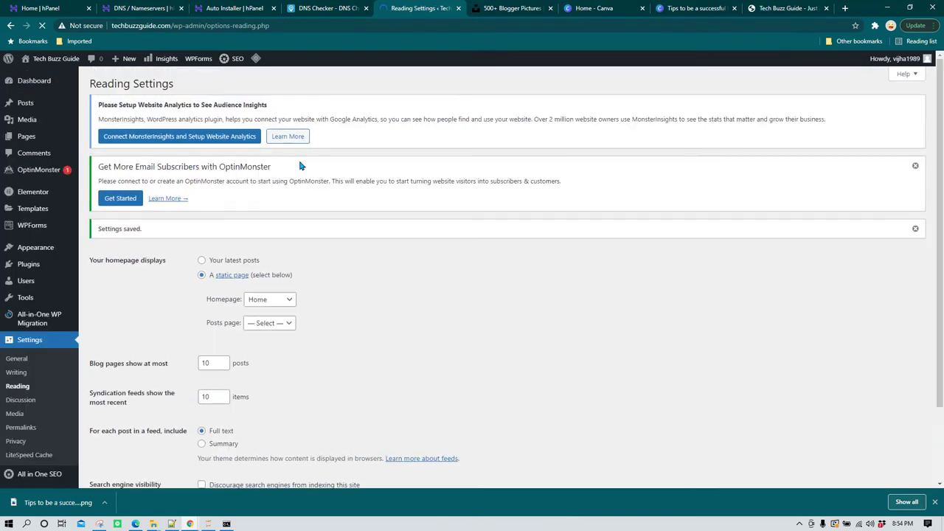
left_click(794, 6)
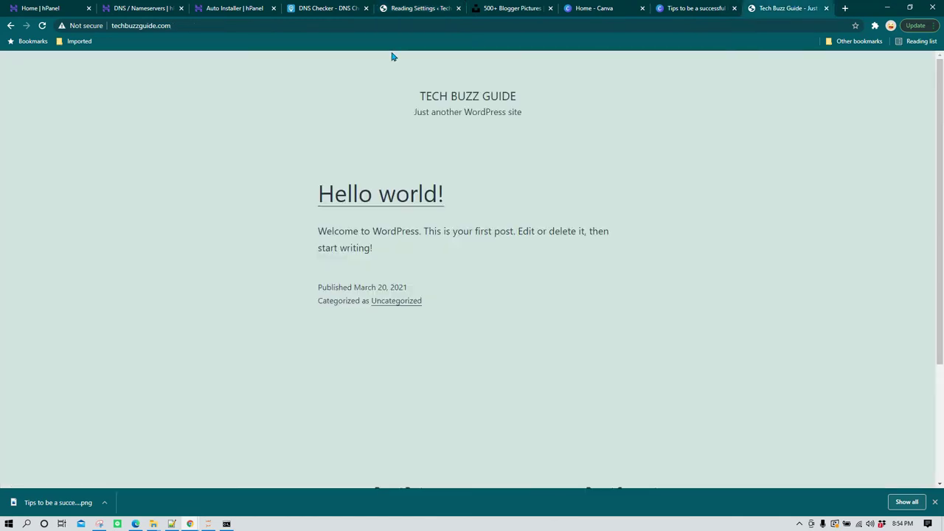
Step: Reload the Tech Buzz Guide site to confirm the designed Home page appears
left_click(213, 24)
key("Return")
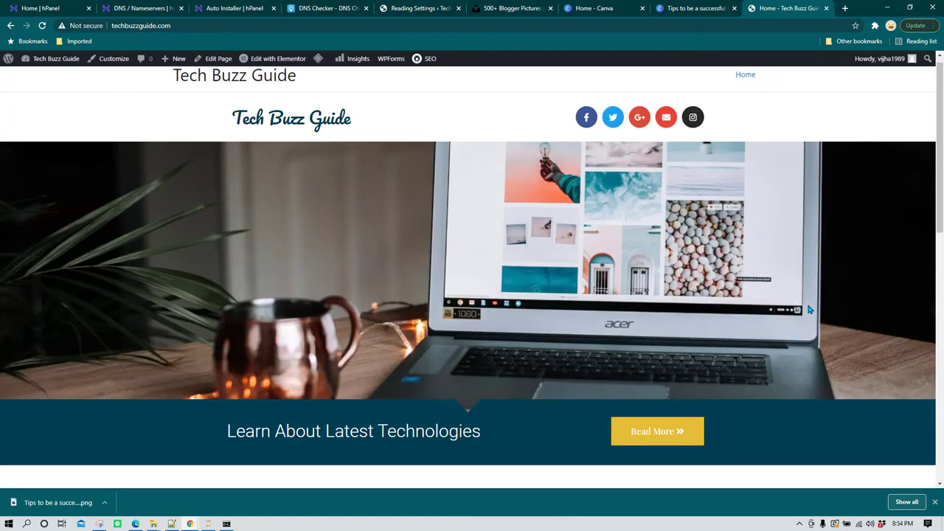
scroll(714, 288, "down", 10)
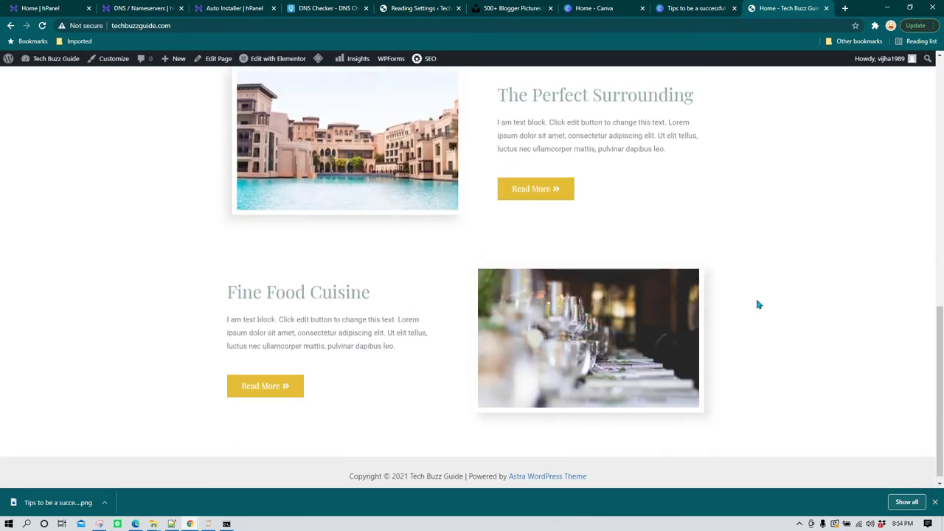
scroll(755, 302, "up", 10)
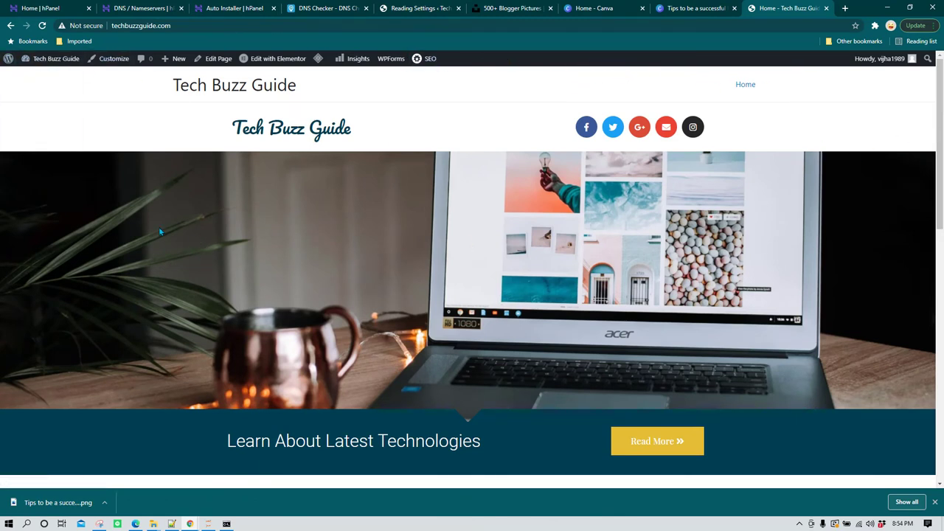
Step: Copy the site's web address and launch Microsoft Edge
right_click(118, 26)
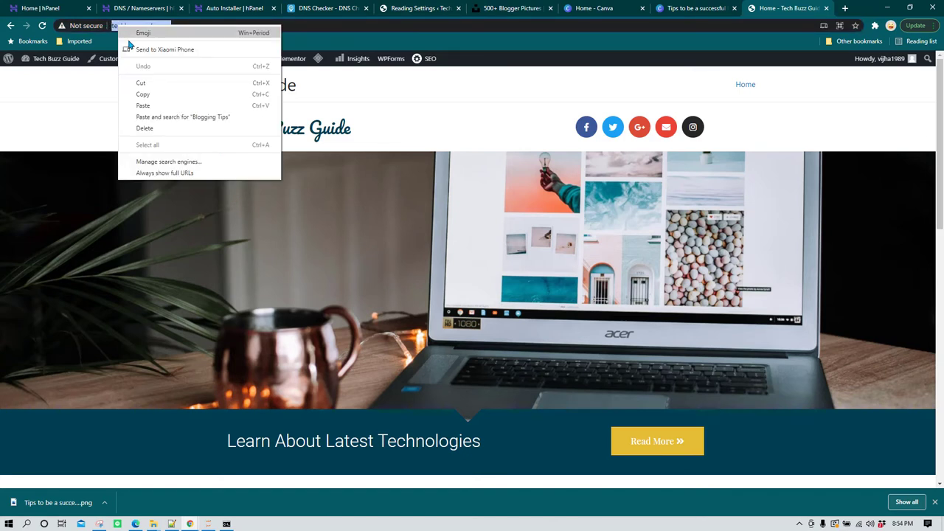
left_click(135, 95)
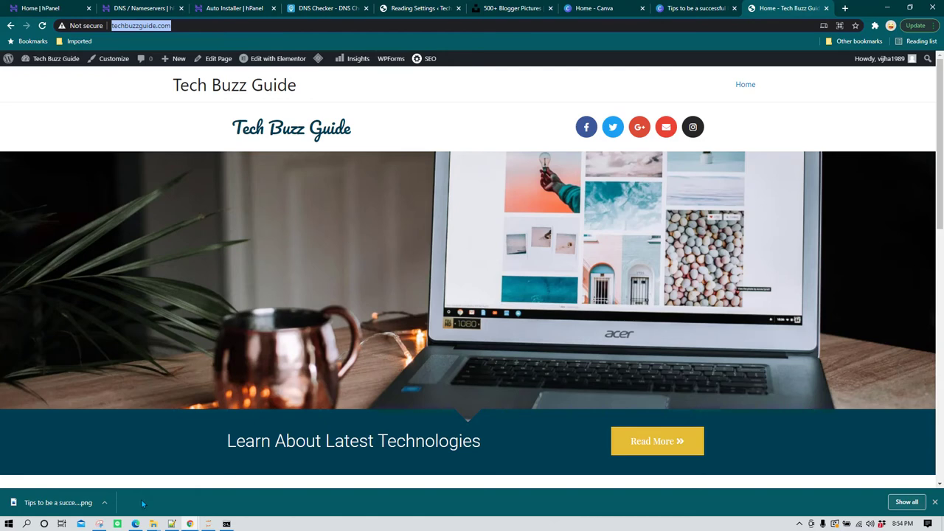
left_click(137, 524)
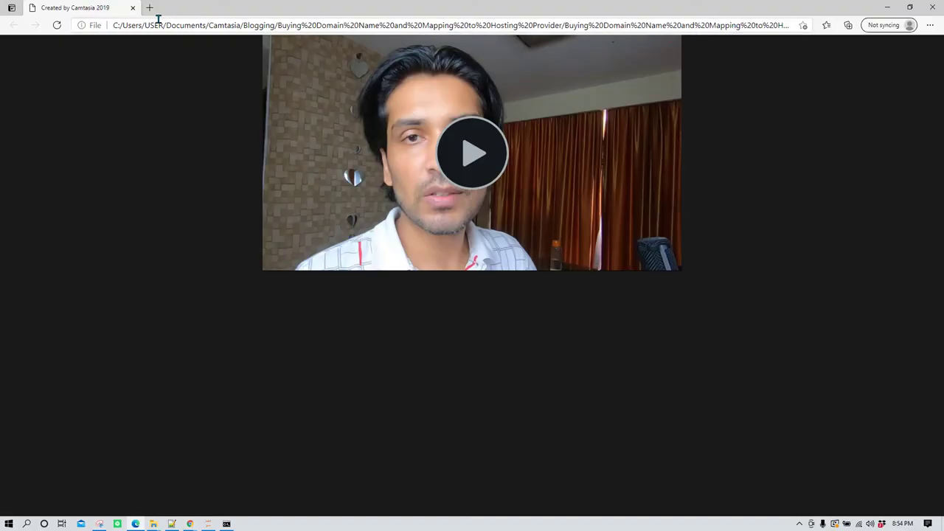
Step: Load techbuzzguide.com in a new Edge tab, look over the homepage, then minimize Edge
left_click(150, 8)
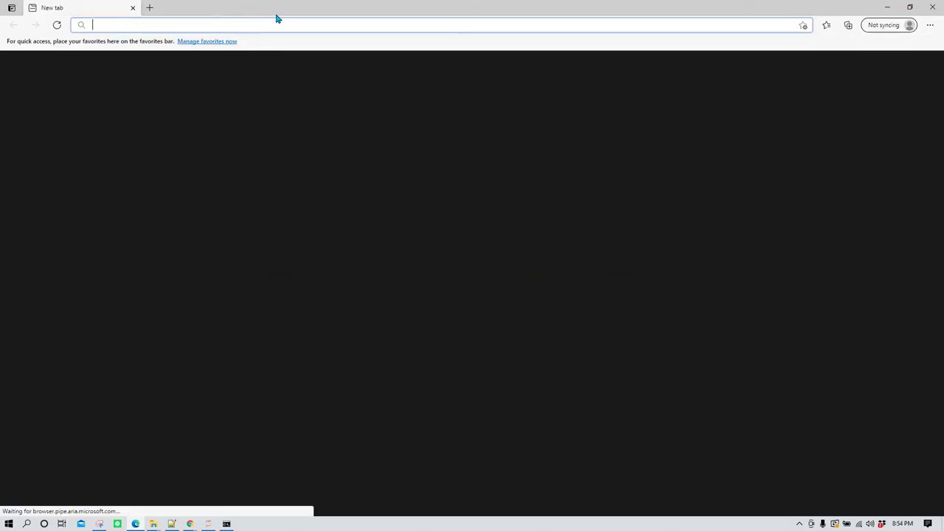
key("ctrl+v")
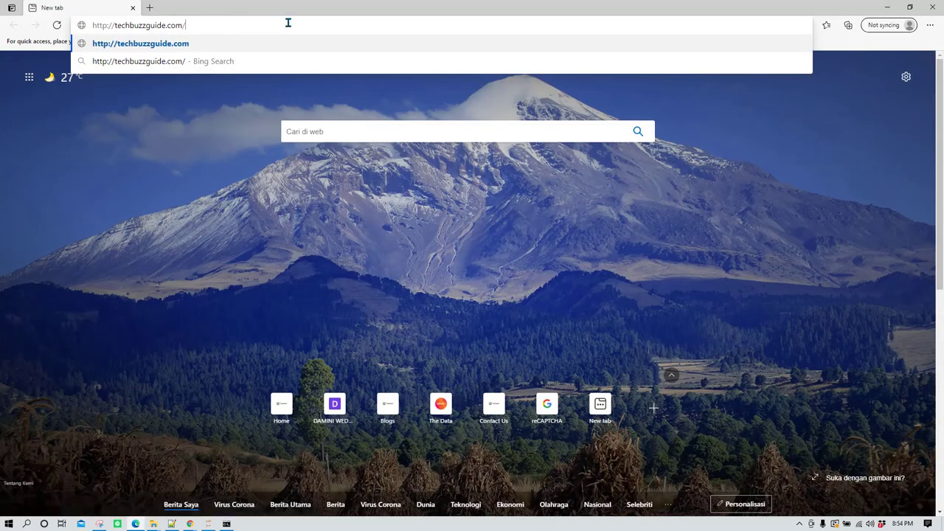
key("Return")
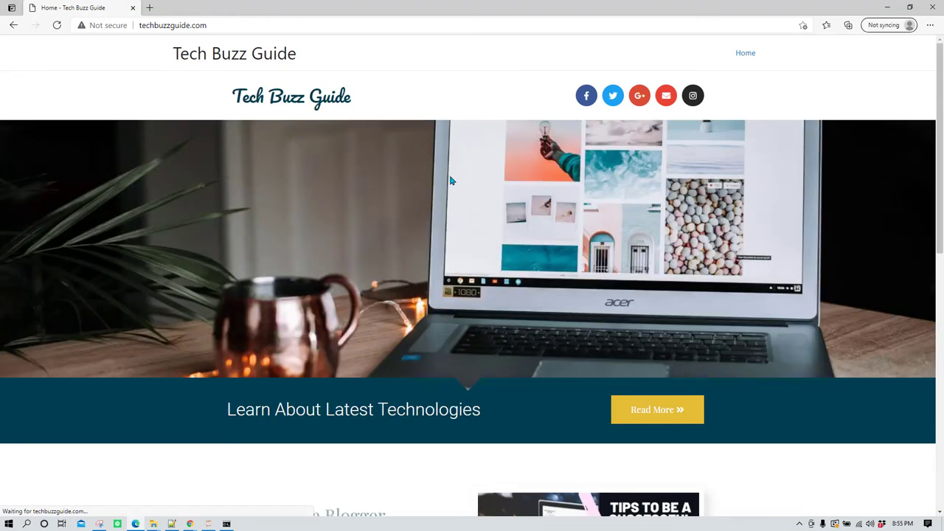
scroll(831, 247, "down", 7)
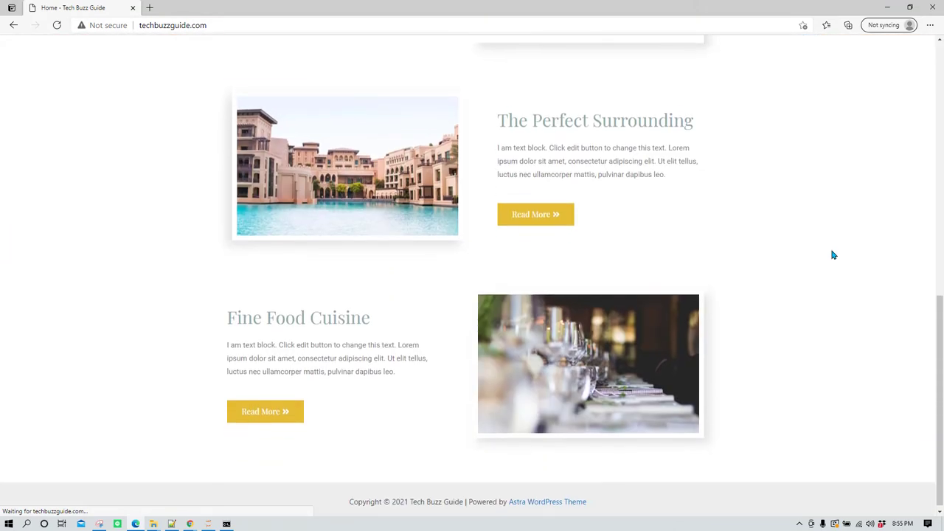
scroll(834, 251, "up", 7)
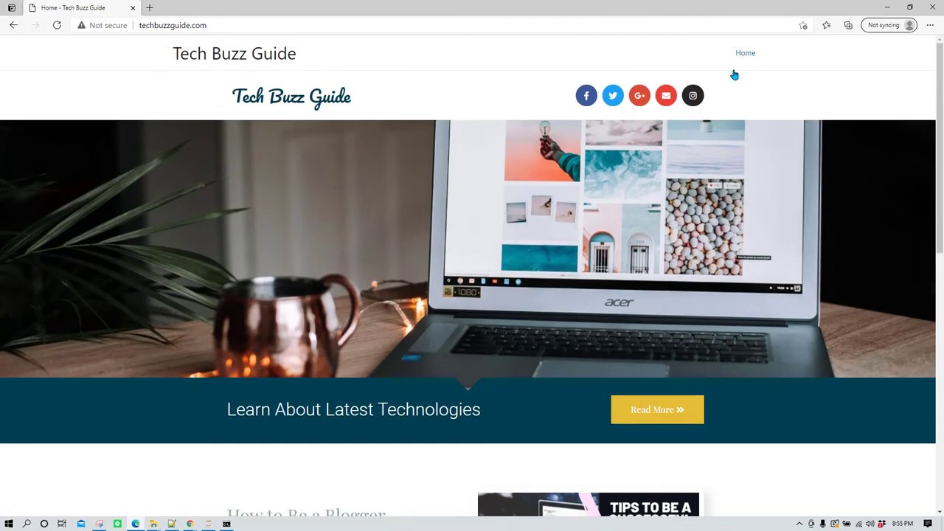
left_click(888, 8)
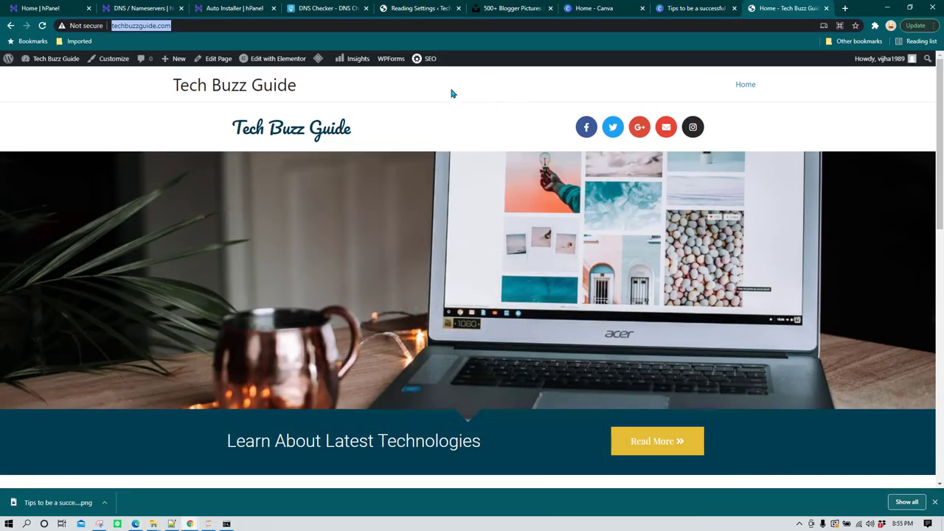
Step: Create a new page titled 'Contact US' and publish it
left_click(512, 7)
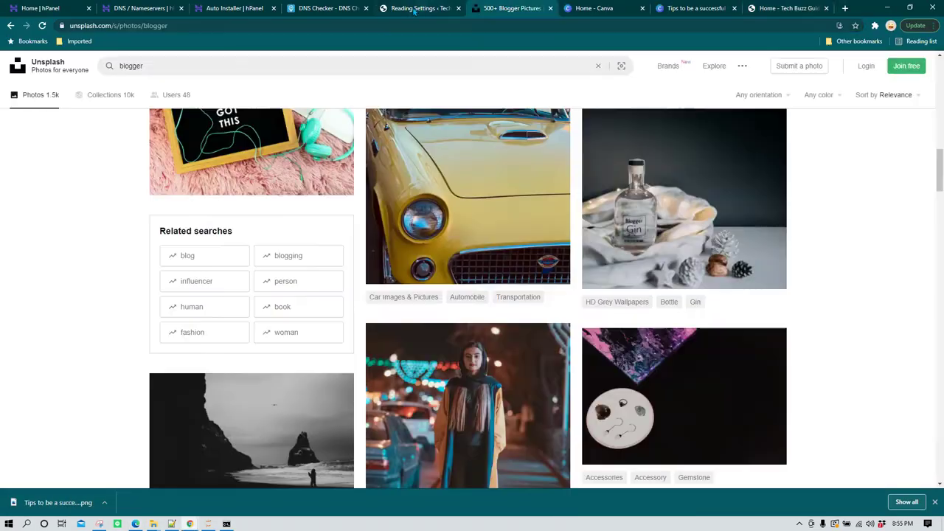
left_click(422, 8)
mouse_move(124, 59)
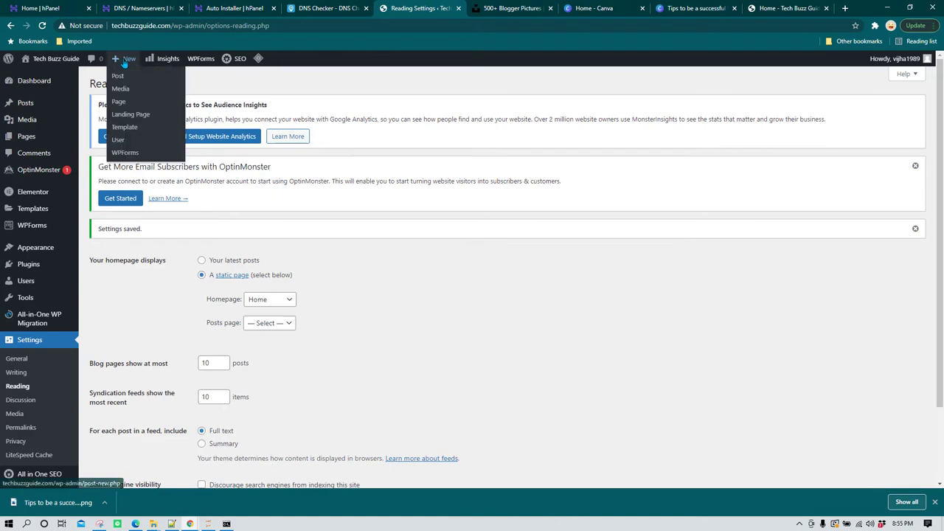
left_click(125, 104)
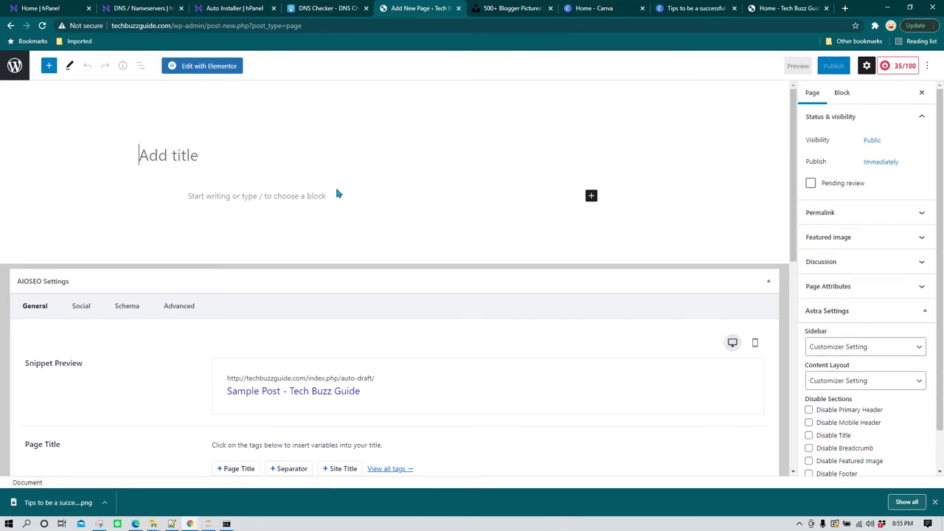
type("Contact")
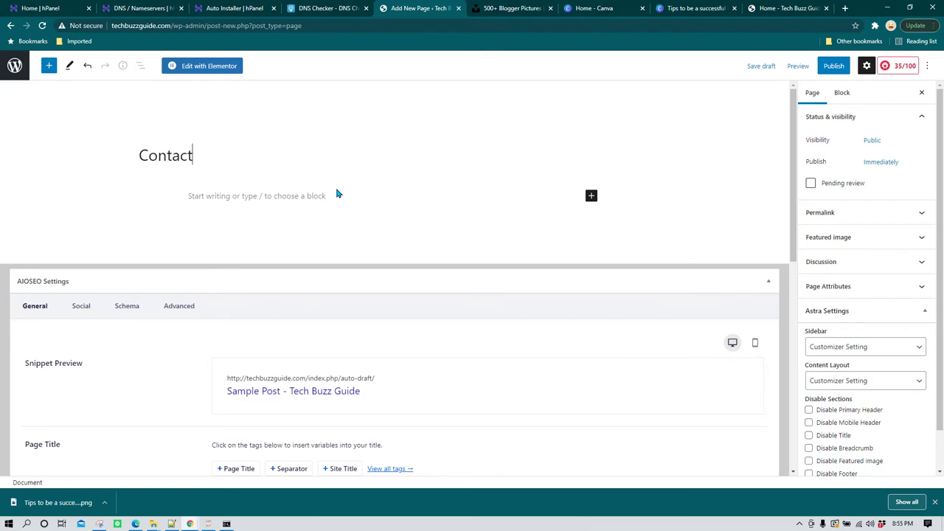
type(" US")
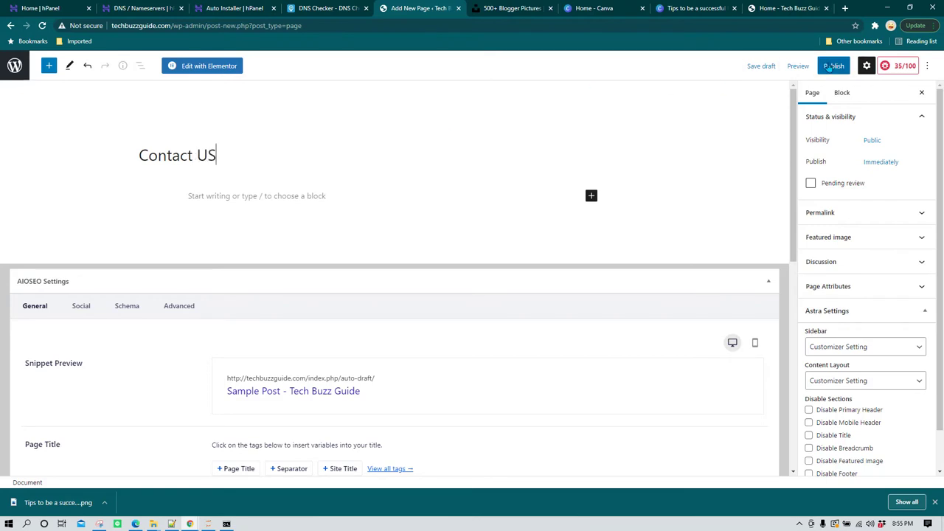
left_click(834, 65)
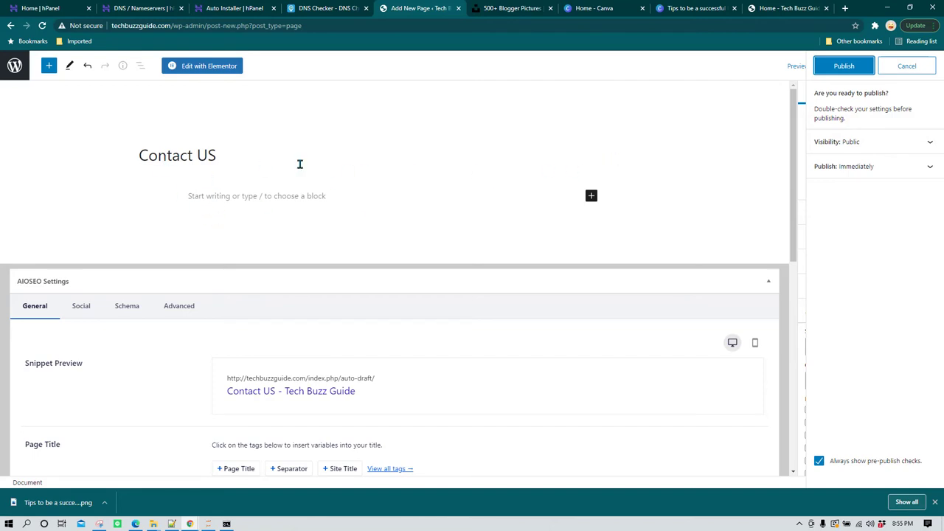
left_click(844, 66)
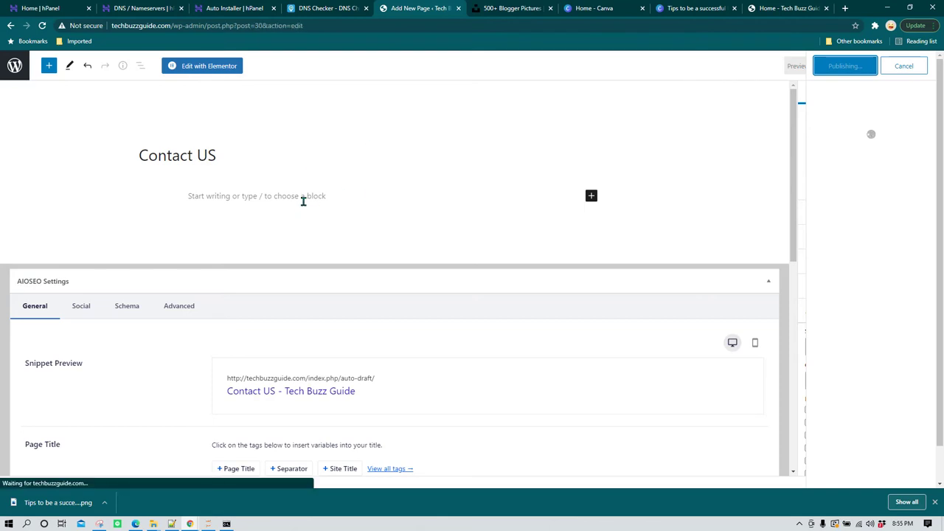
Step: Back on Reading Settings, start another new blank page via + New > Page
left_click(11, 26)
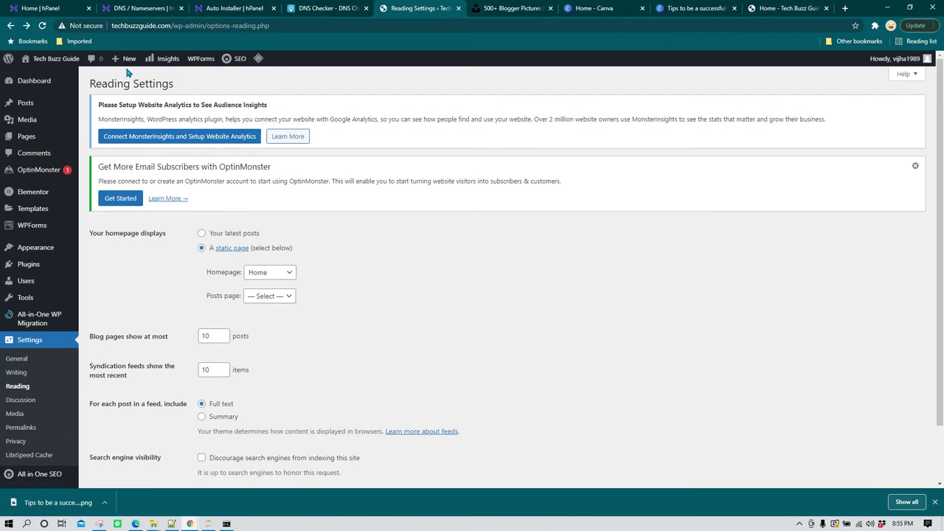
mouse_move(129, 62)
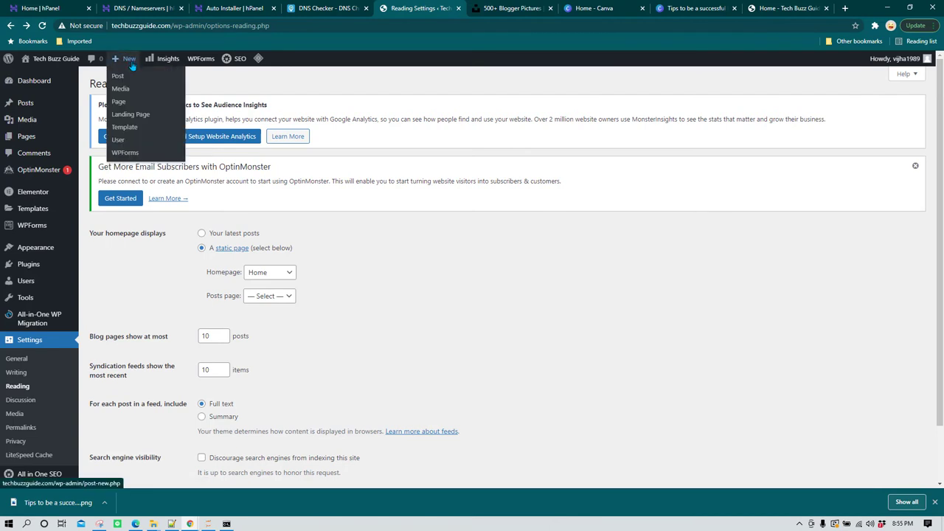
left_click(121, 102)
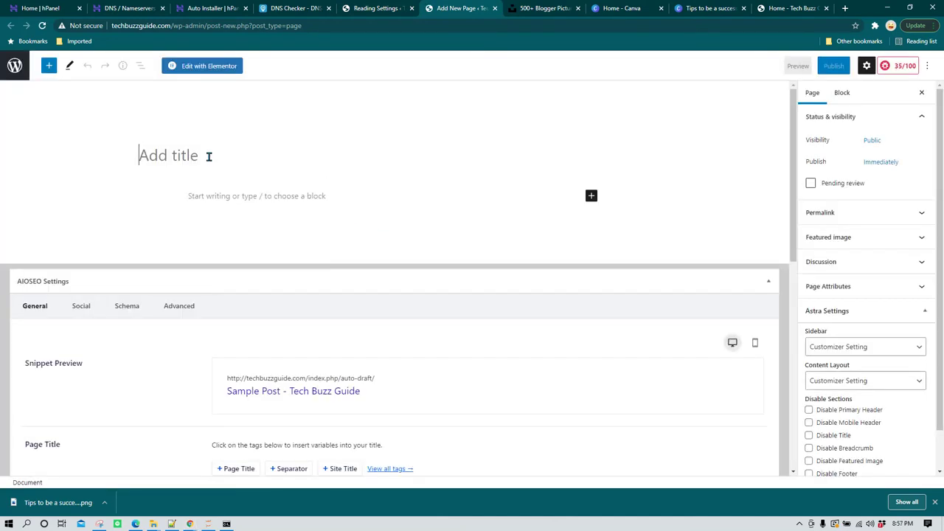
Step: Title the new page 'About', publish it, and close its editor tab
type("About")
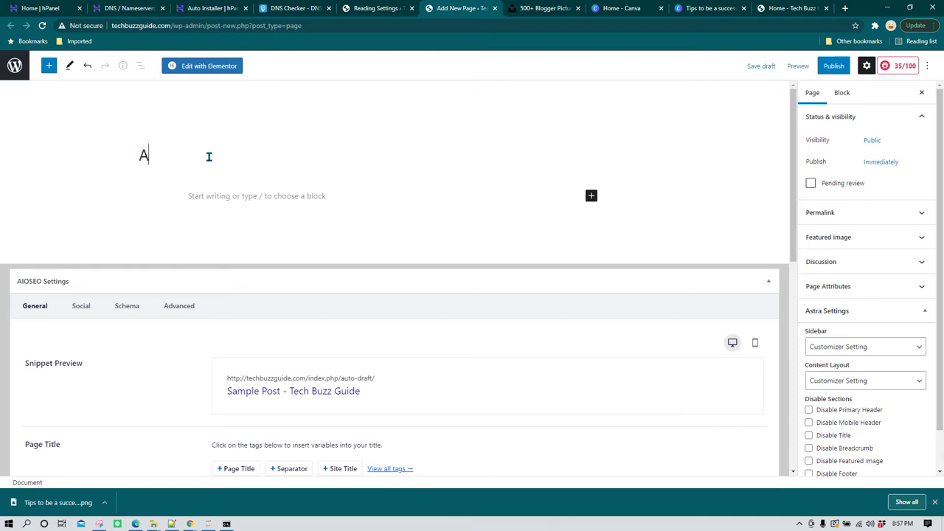
left_click(837, 68)
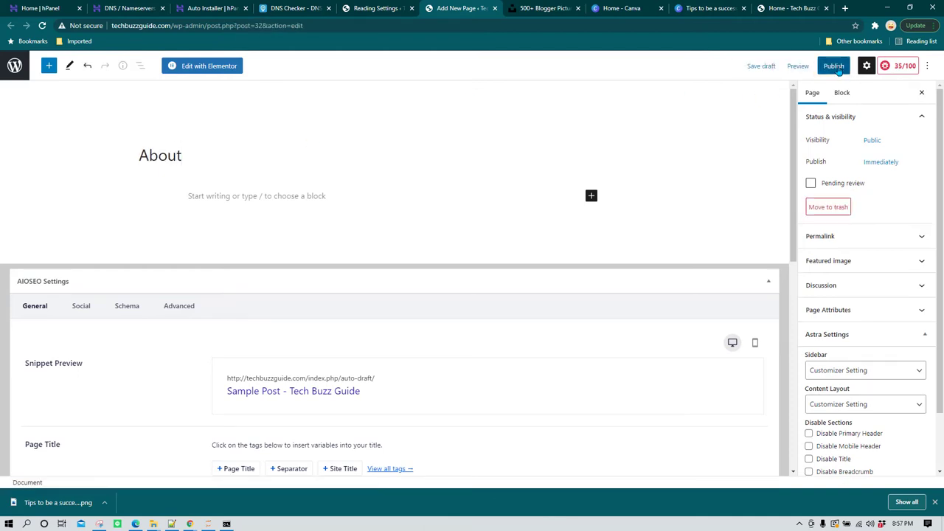
left_click(845, 67)
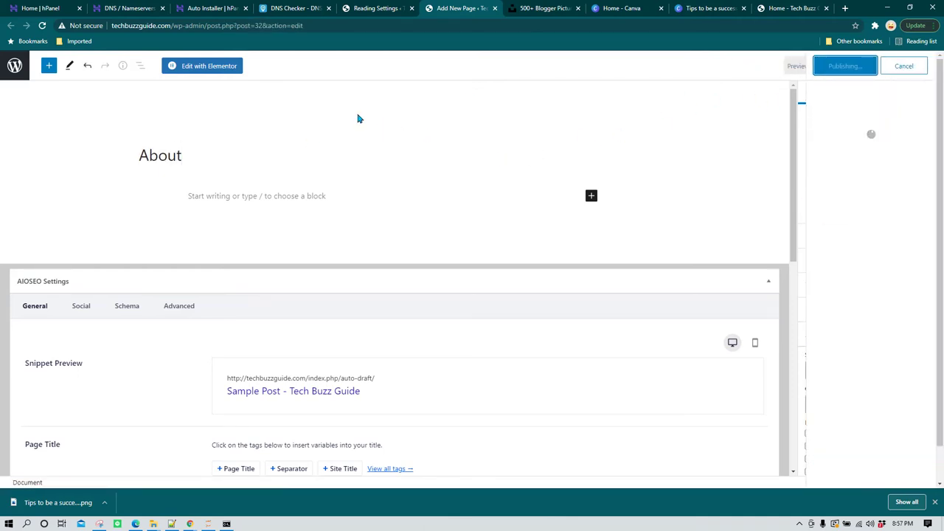
left_click(495, 8)
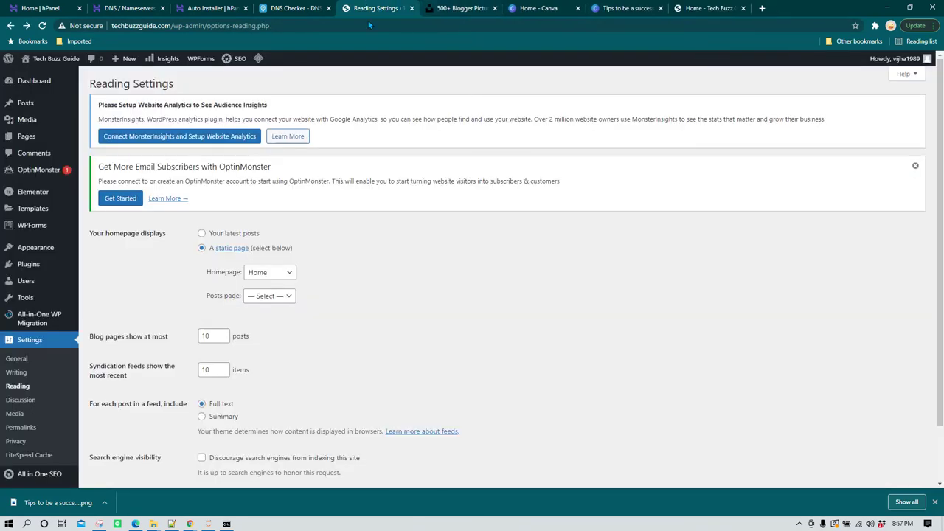
left_click(126, 59)
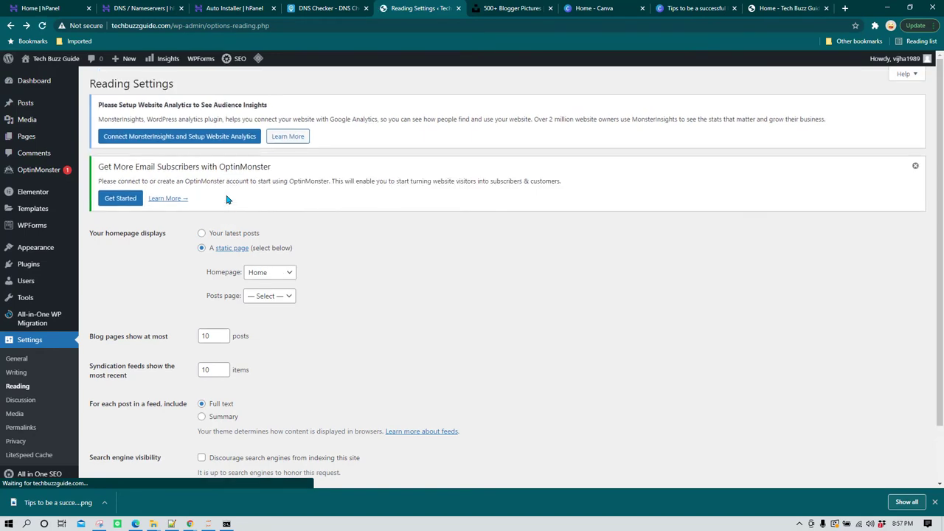
Step: Add a page titled 'Blogs', publish it, then switch to the Home - Tech Buzz Guide tab
mouse_move(129, 62)
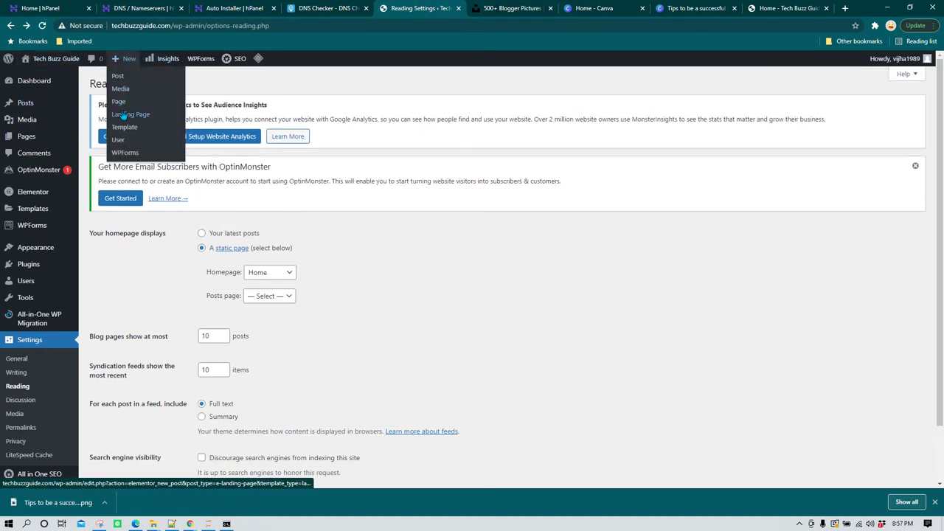
left_click(120, 102)
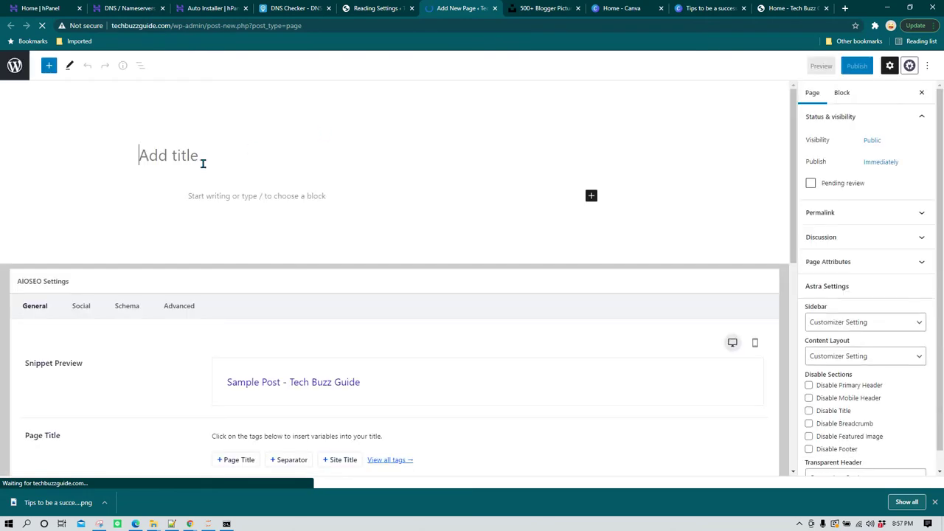
type("Blogs")
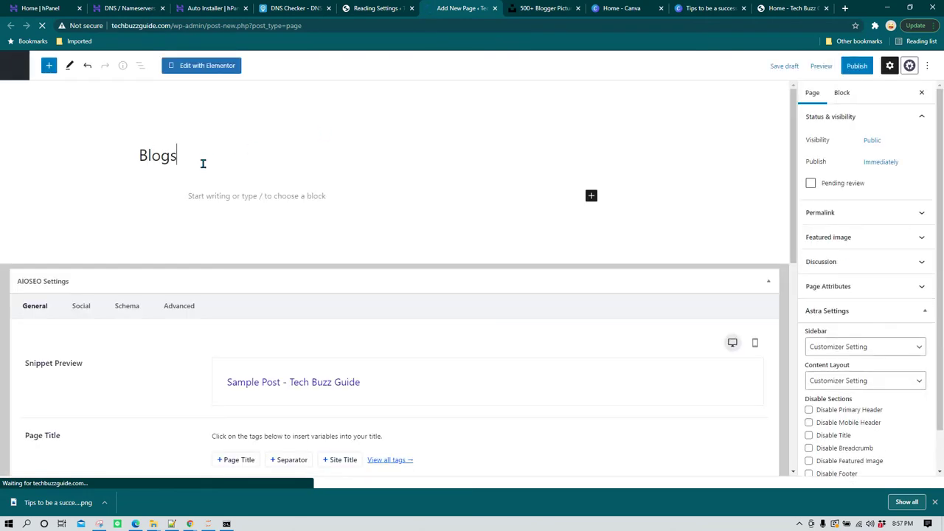
left_click(857, 66)
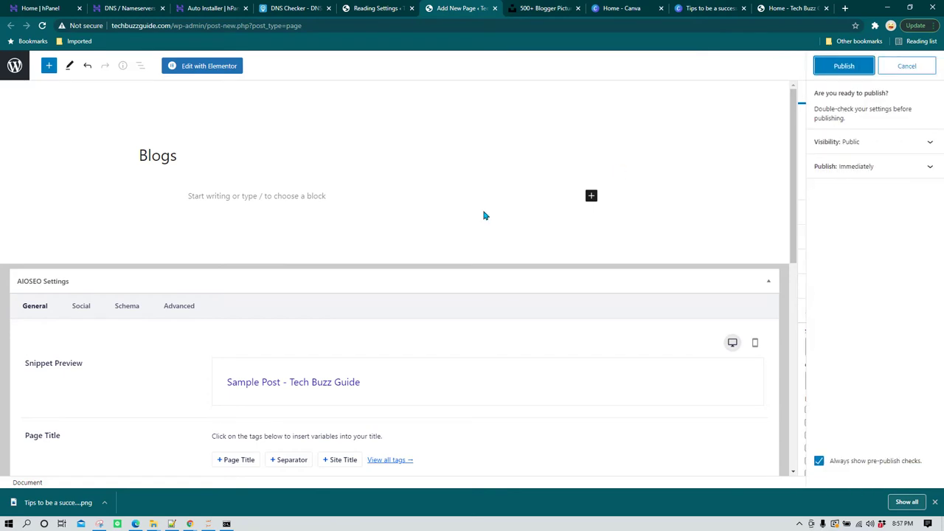
left_click(841, 66)
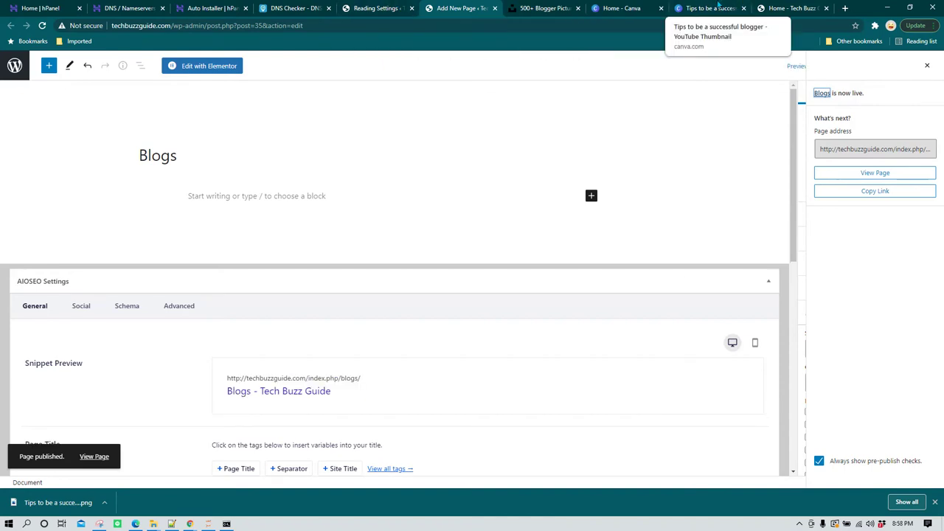
left_click(790, 8)
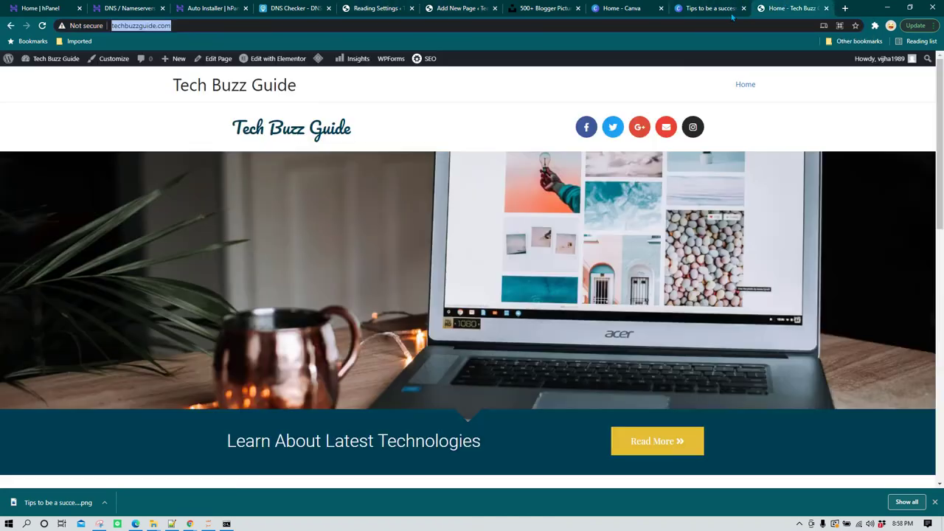
left_click(135, 524)
left_click(58, 26)
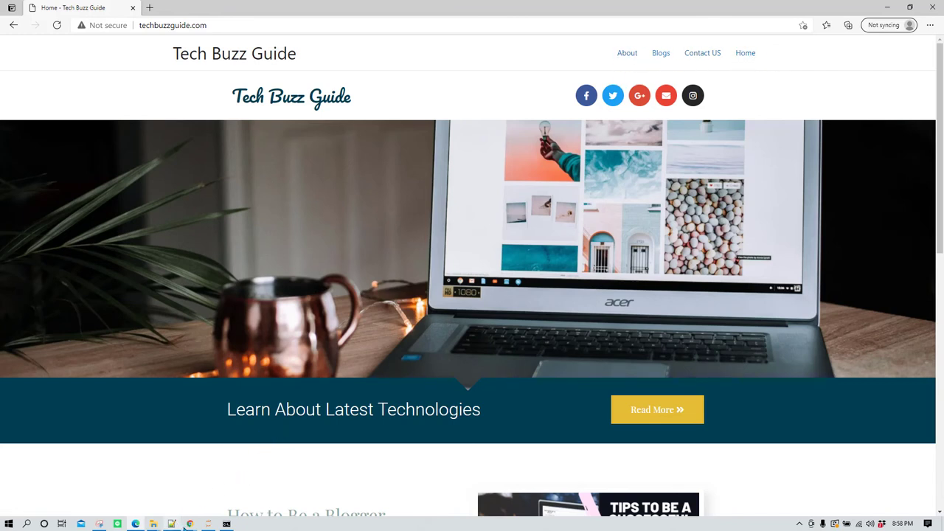
left_click(191, 524)
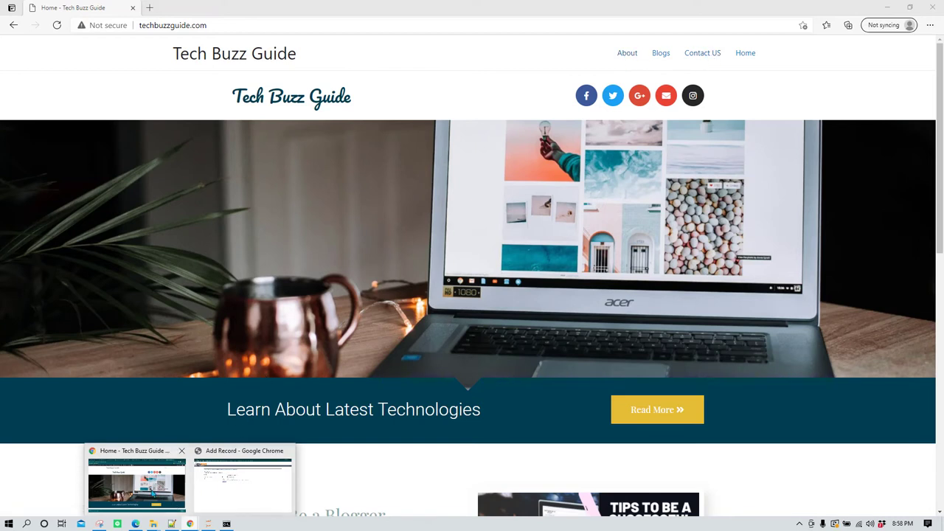
left_click(153, 480)
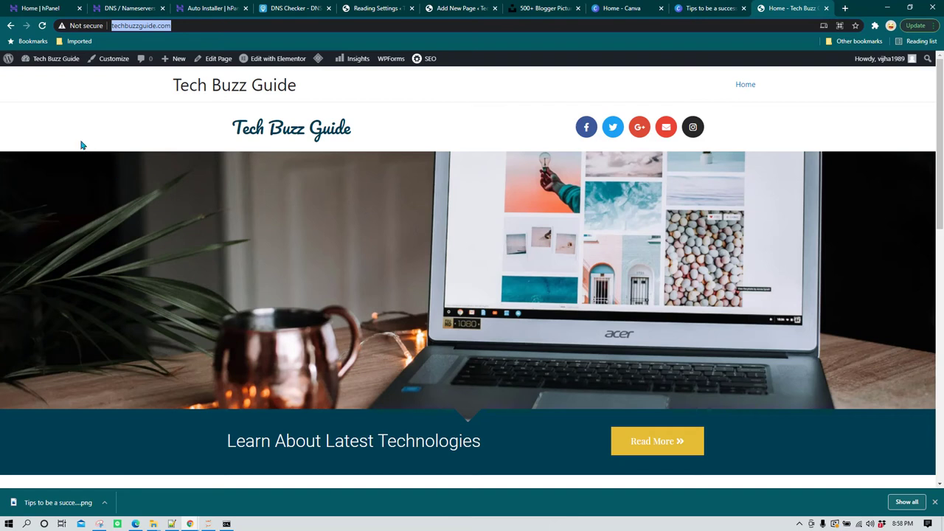
Step: Create a new menu named header_menu assigned to the Primary Menu location
left_click(48, 62)
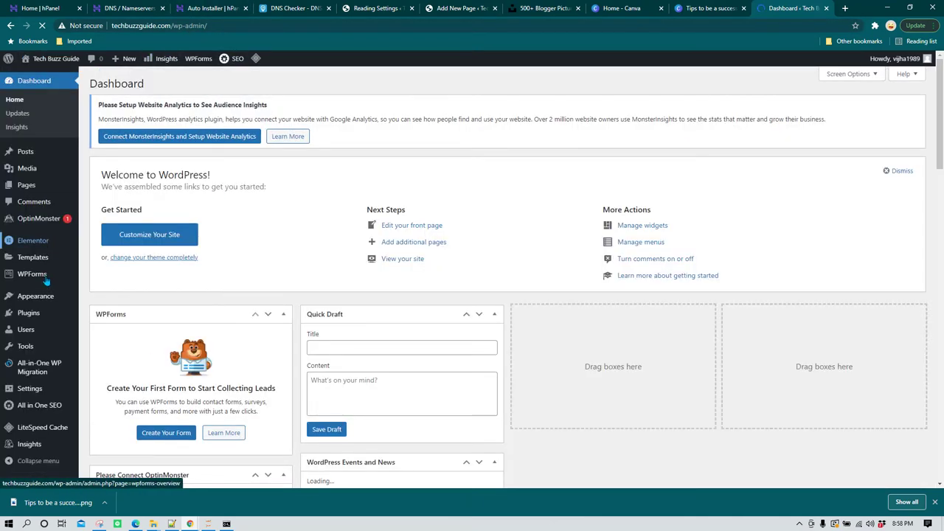
scroll(53, 284, "down", 1)
mouse_move(49, 303)
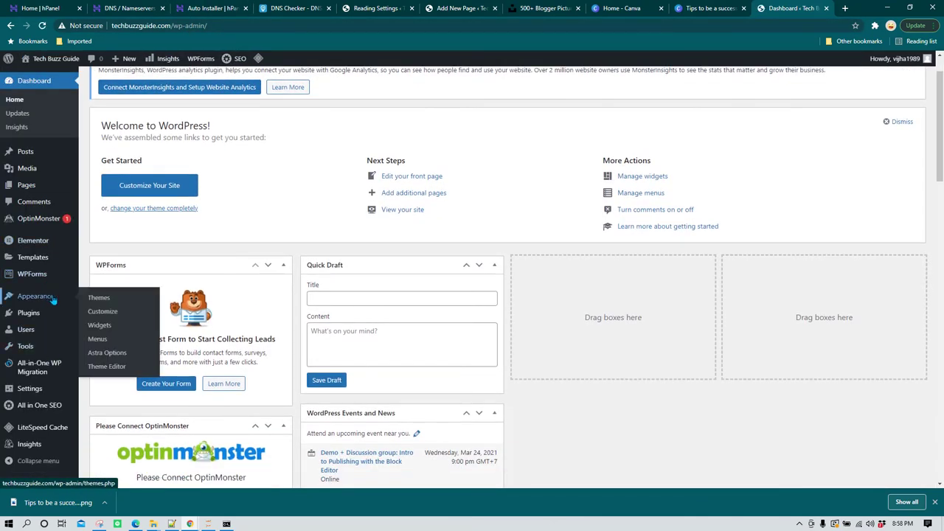
left_click(99, 339)
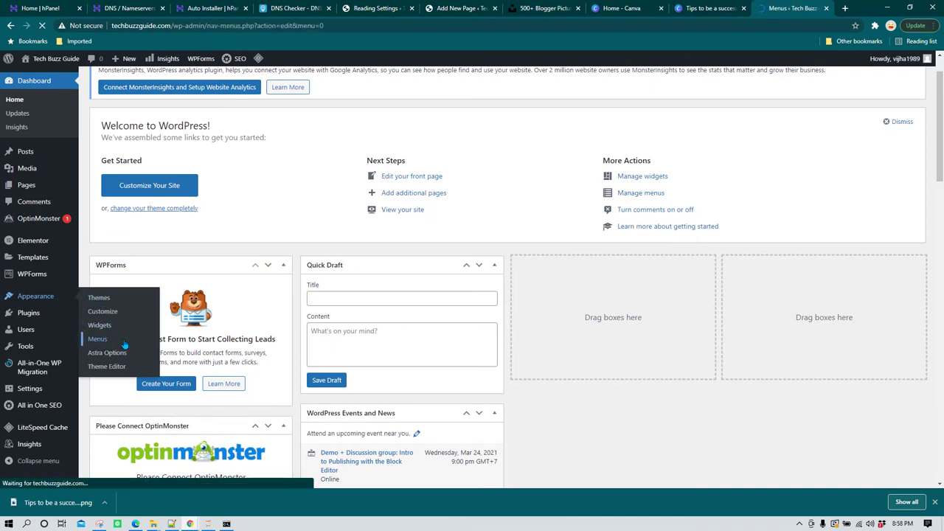
scroll(391, 280, "down", 1)
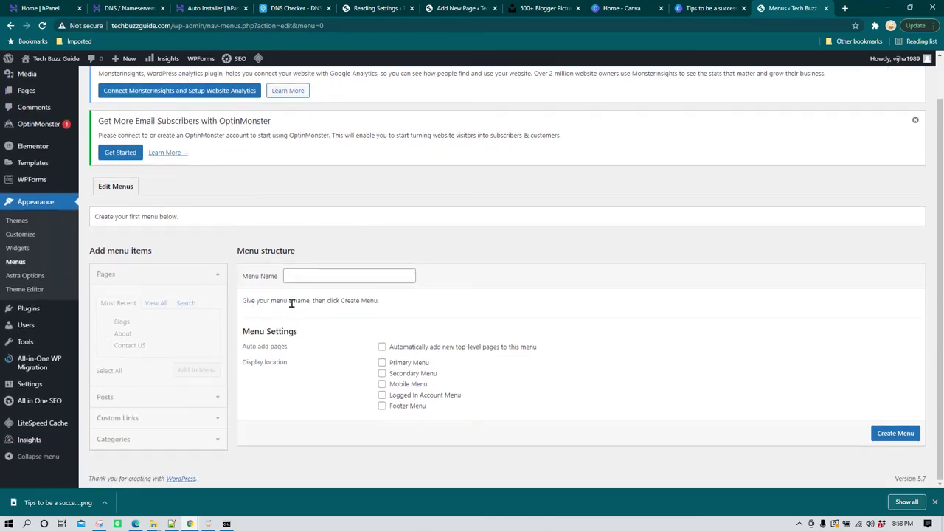
left_click(332, 279)
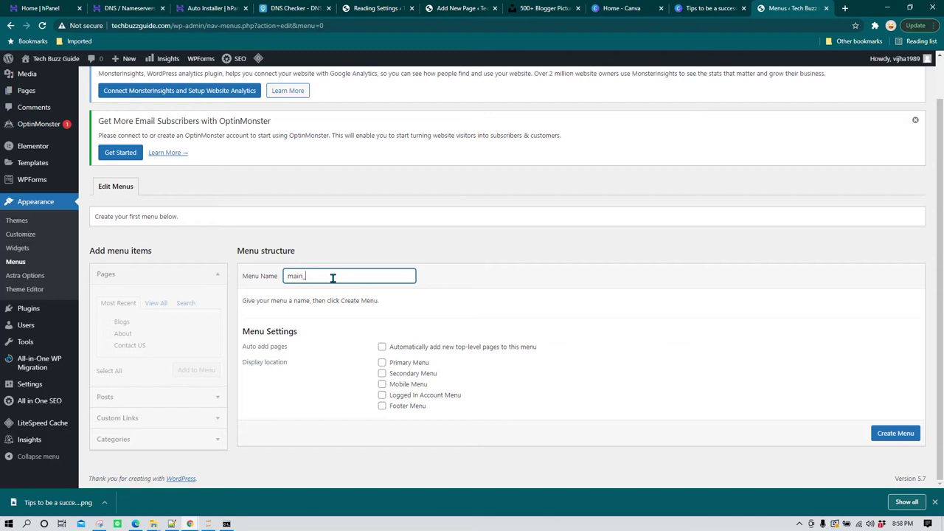
type("header_menu")
left_click(382, 363)
left_click(896, 434)
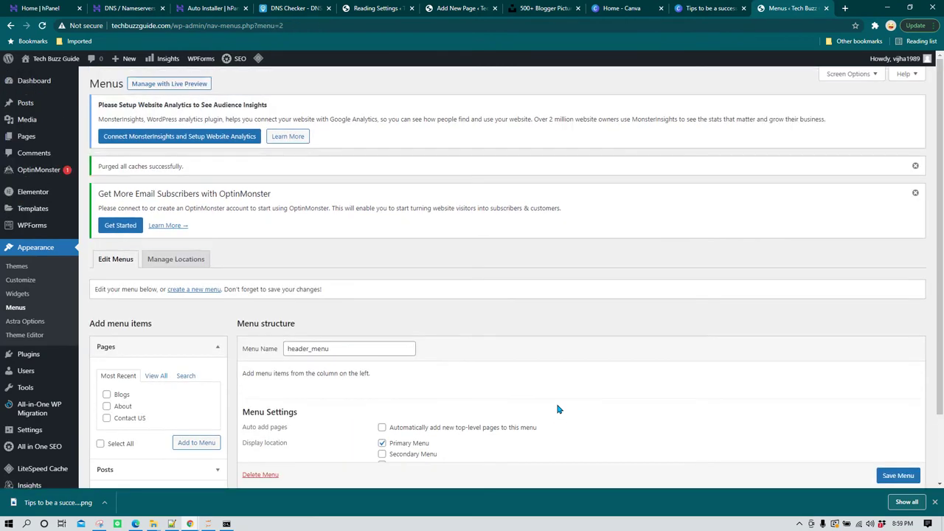
Step: Add the Blogs, About and Contact US pages, move Contact US above About, and save
scroll(558, 409, "down", 2)
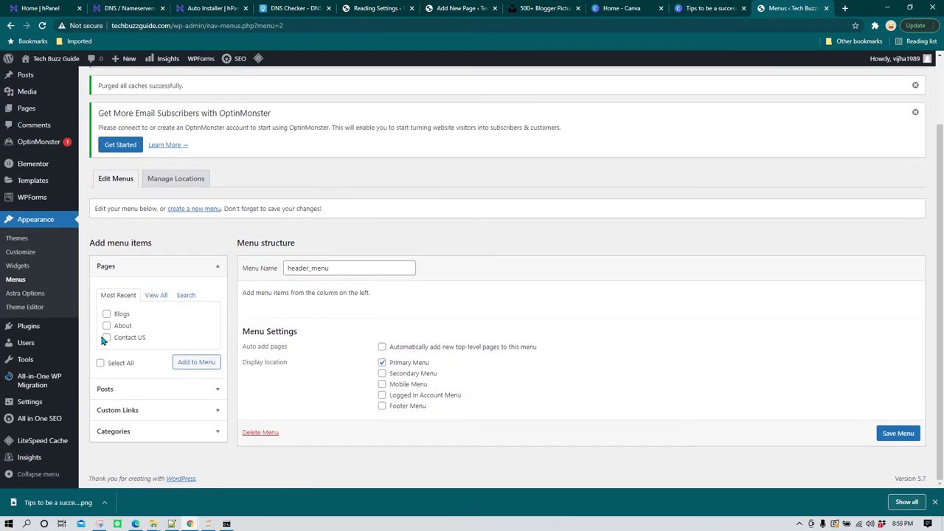
left_click(106, 314)
left_click(107, 325)
left_click(107, 338)
left_click(196, 363)
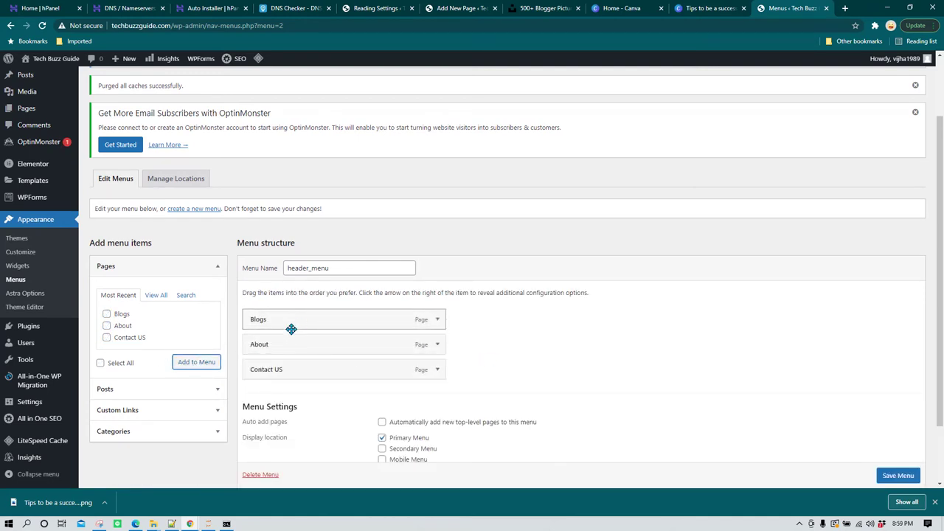
scroll(340, 323, "down", 1)
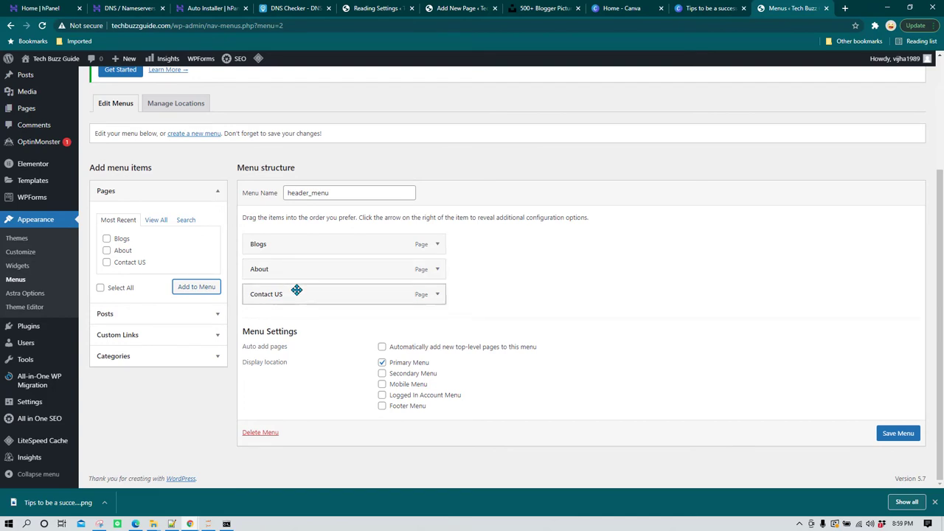
mouse_move(298, 298)
left_mouse_down()
mouse_move(302, 272)
mouse_move(293, 305)
left_mouse_up()
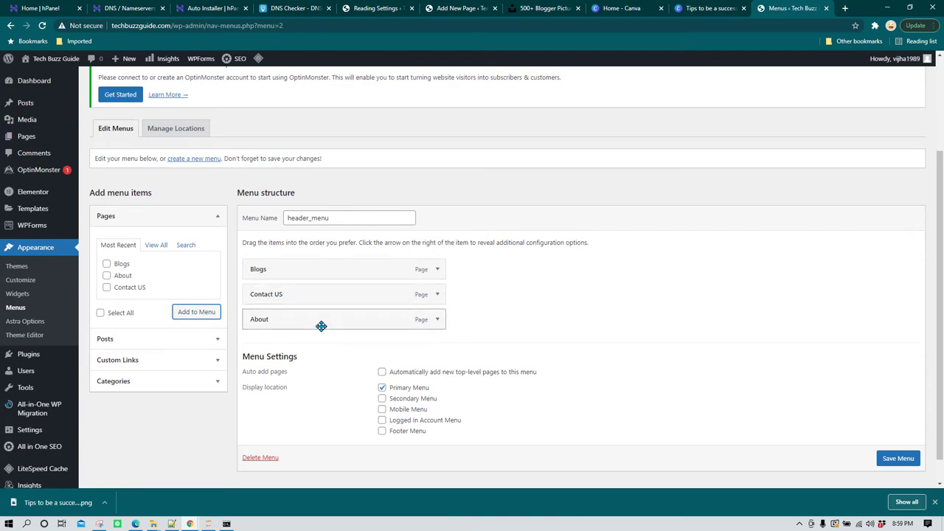
left_click(885, 459)
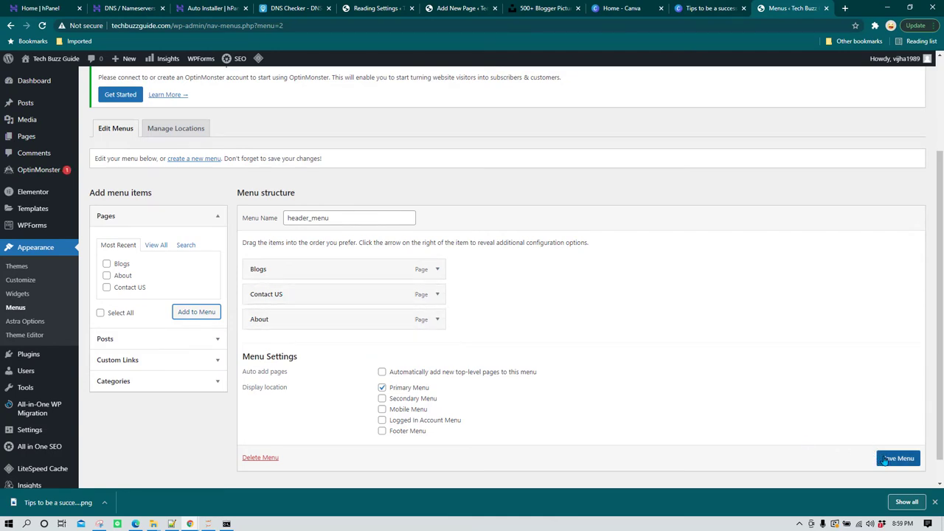
scroll(885, 461, "down", 1)
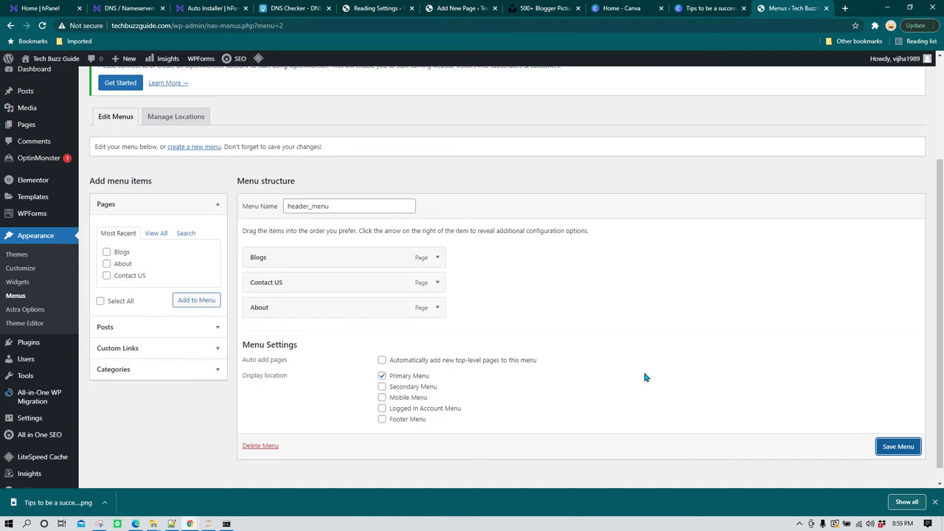
left_click(895, 449)
scroll(619, 366, "down", 2)
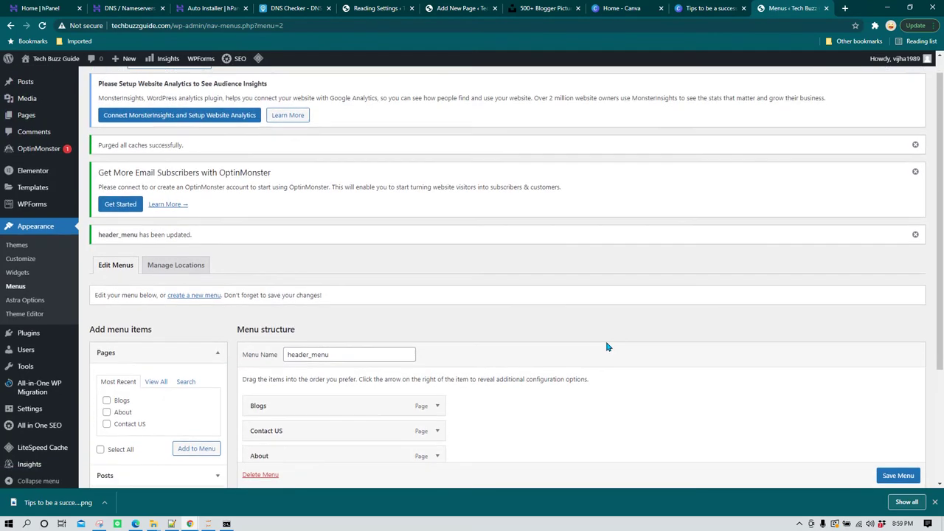
Step: Reload the live homepage in Edge to confirm the Blogs, Contact US, About menu, then minimize
left_click(136, 523)
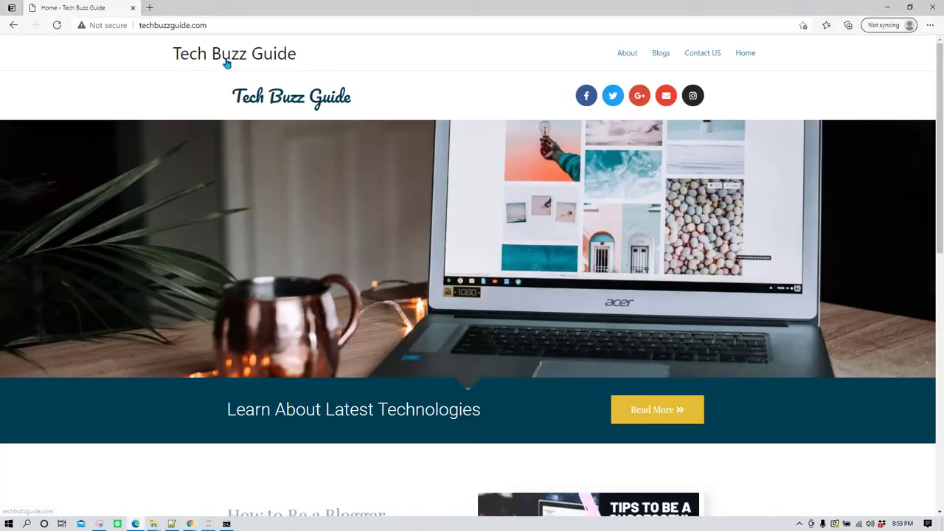
left_click(55, 27)
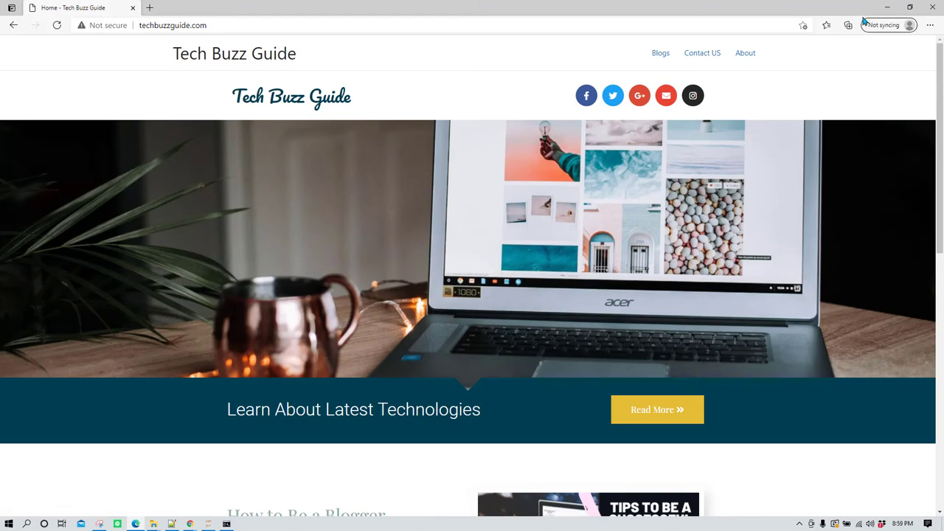
left_click(889, 9)
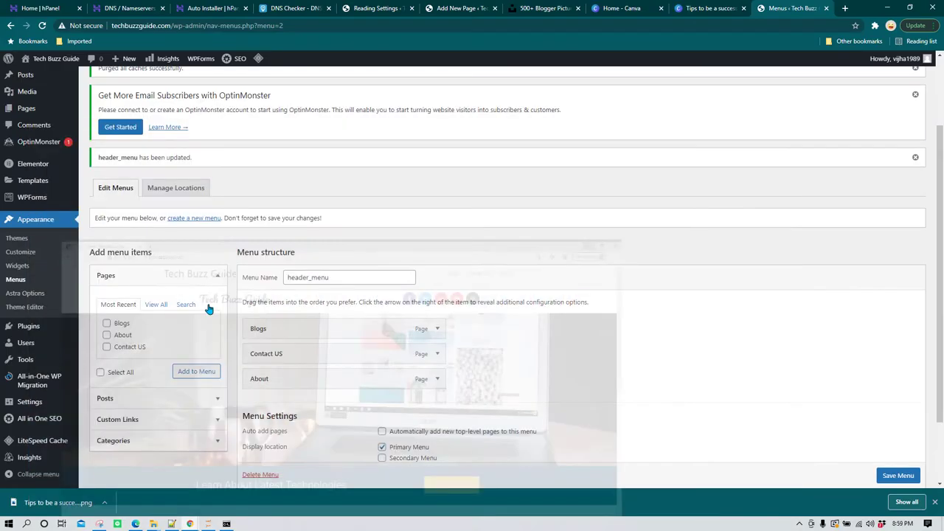
left_click(136, 524)
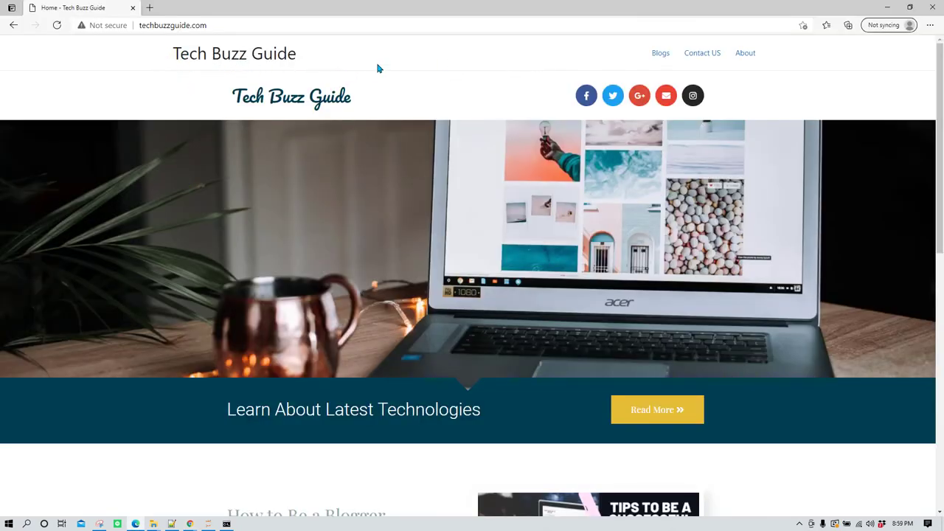
left_click(888, 8)
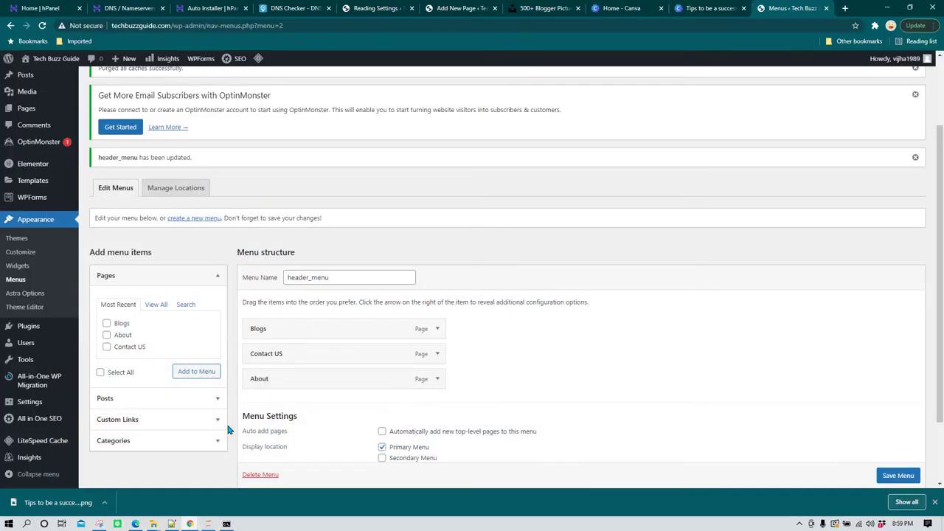
Step: In the Customizer's Header Builder logo settings, switch off Display Site Title
left_click(30, 251)
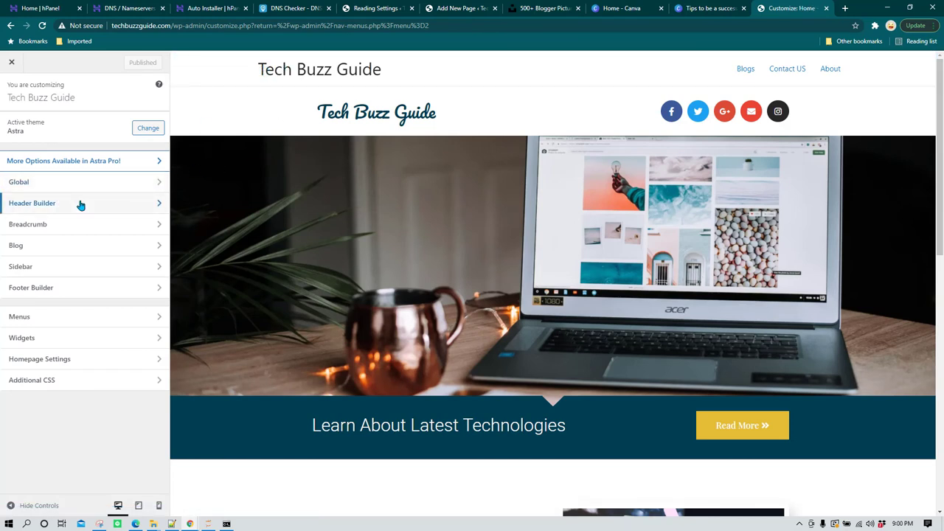
left_click(104, 203)
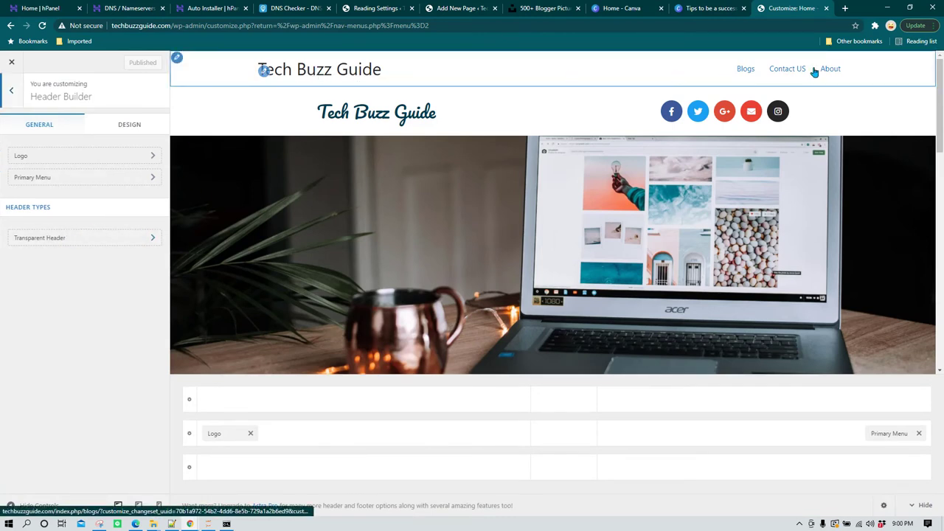
left_click(330, 68)
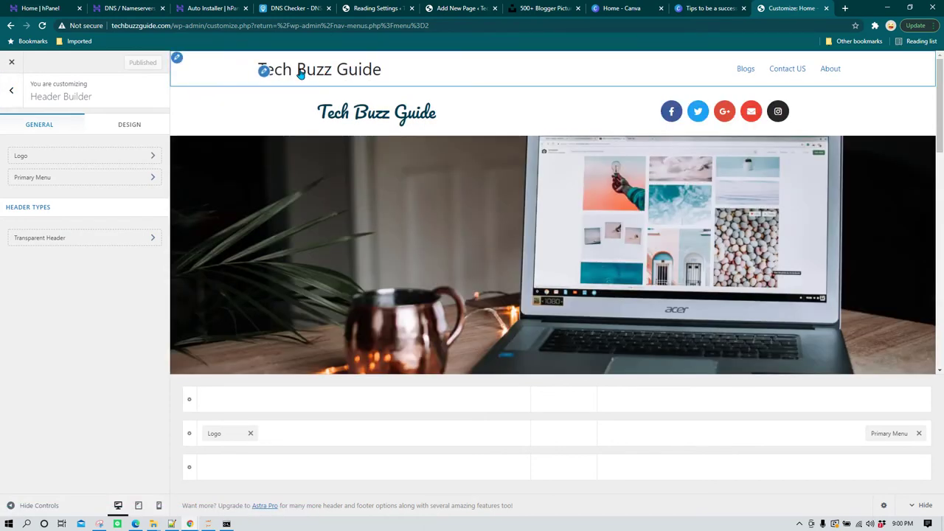
left_click(263, 73)
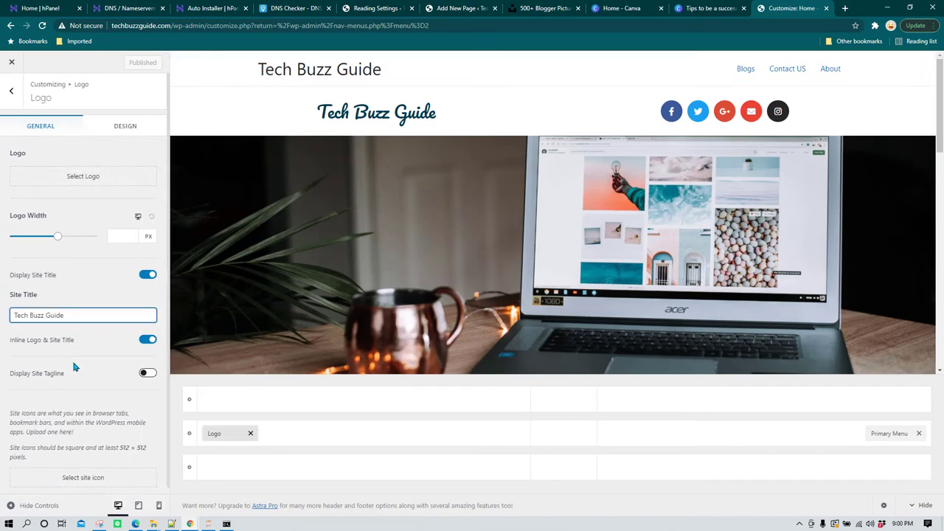
scroll(80, 352, "down", 1)
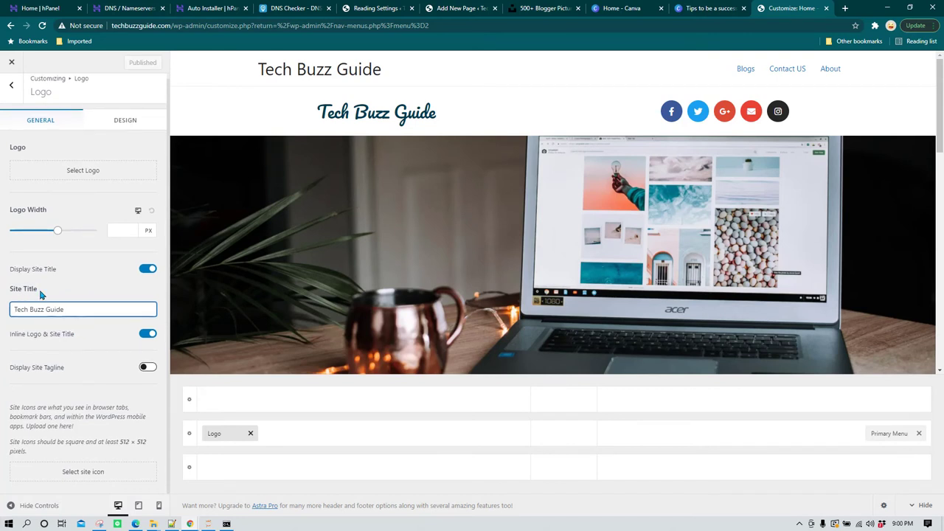
triple_click(67, 310)
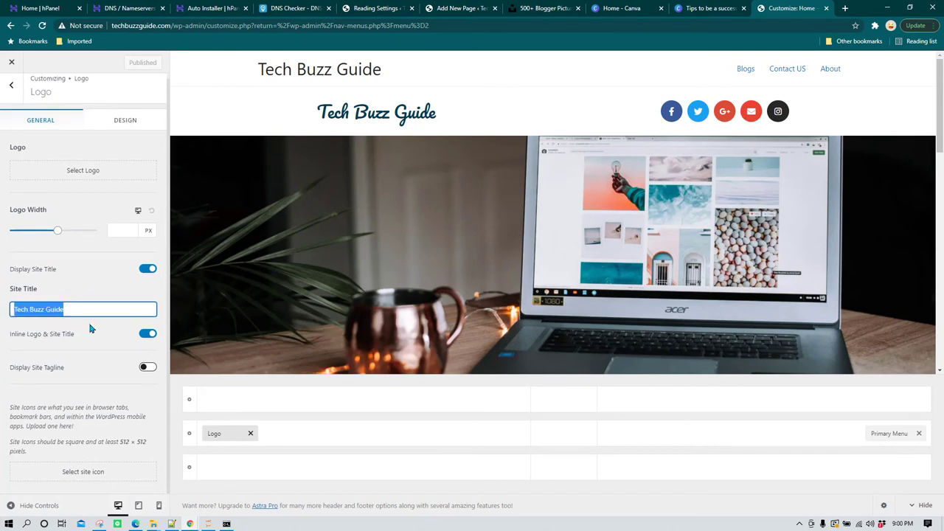
left_click(82, 311)
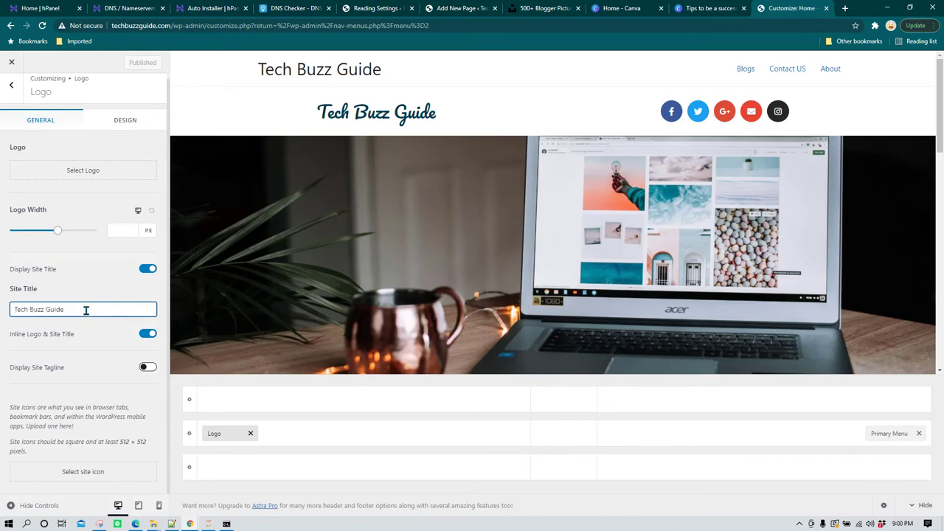
triple_click(85, 310)
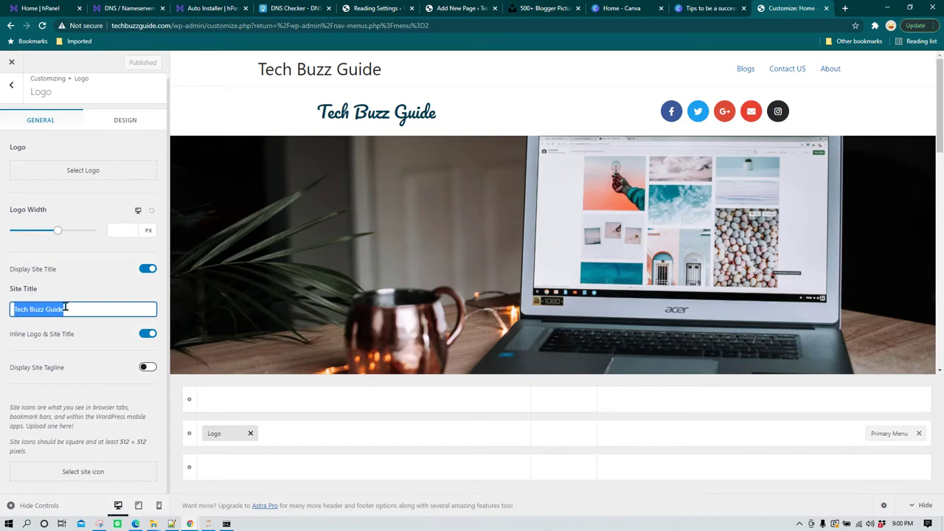
key("End")
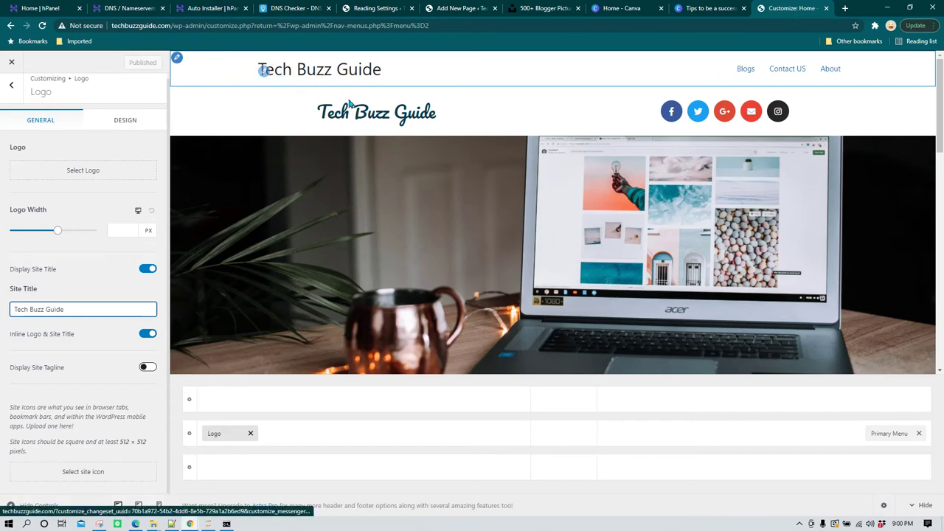
left_click_drag(318, 111, 434, 111)
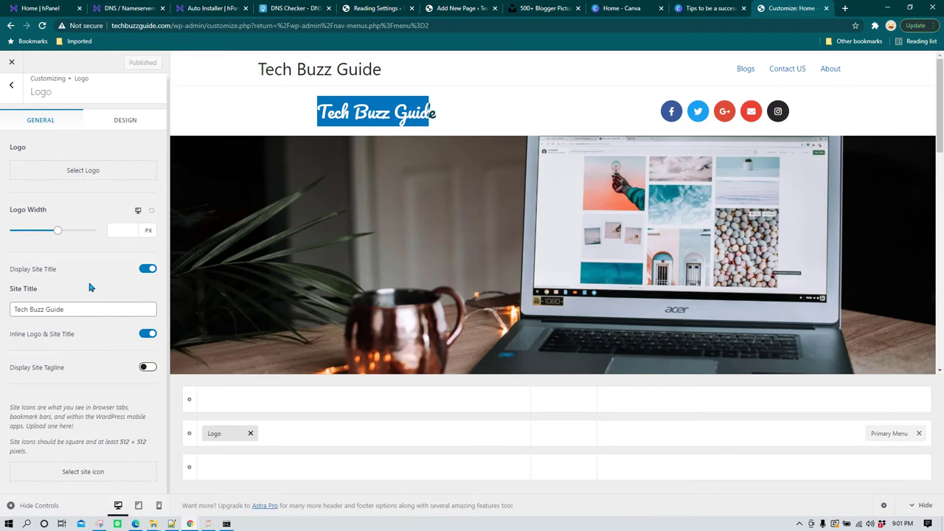
left_click(145, 273)
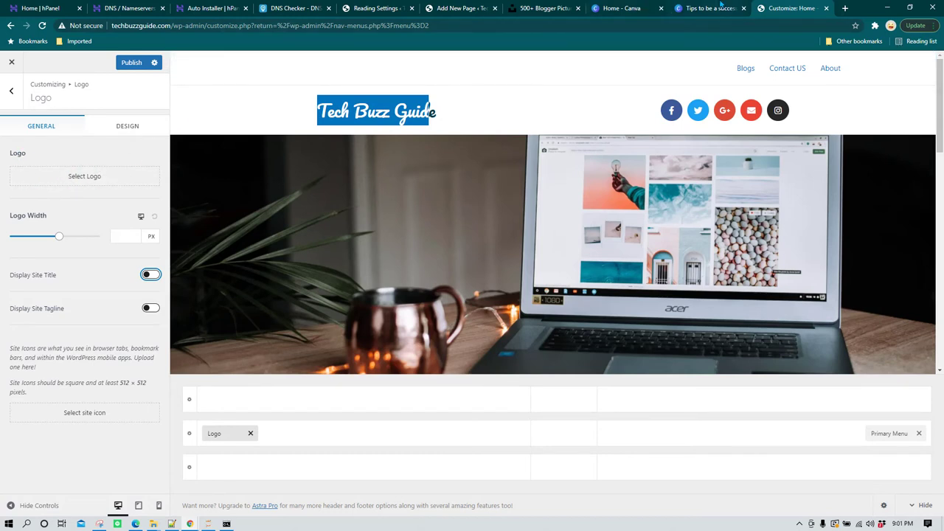
left_click(680, 7)
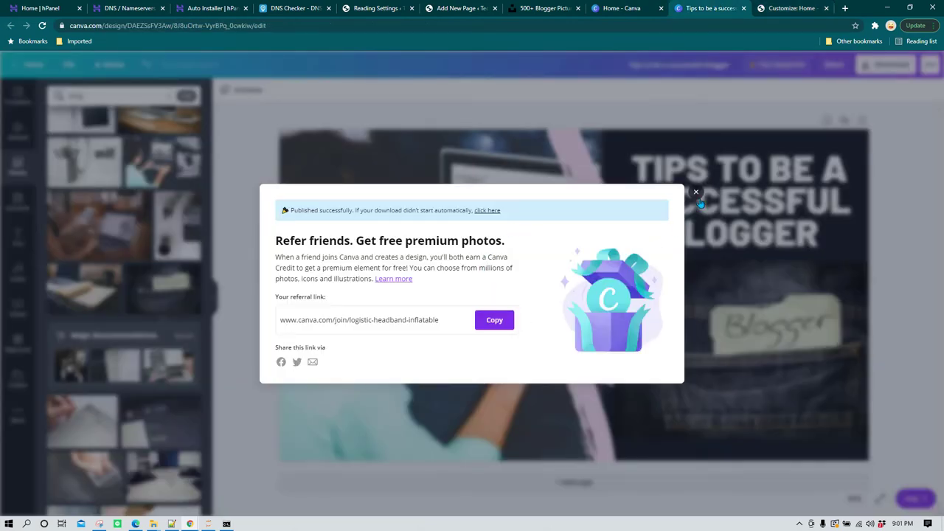
Step: Search Canva for 'logo' and scroll through the 1,658 Logo template results
left_click(443, 166)
left_click(30, 64)
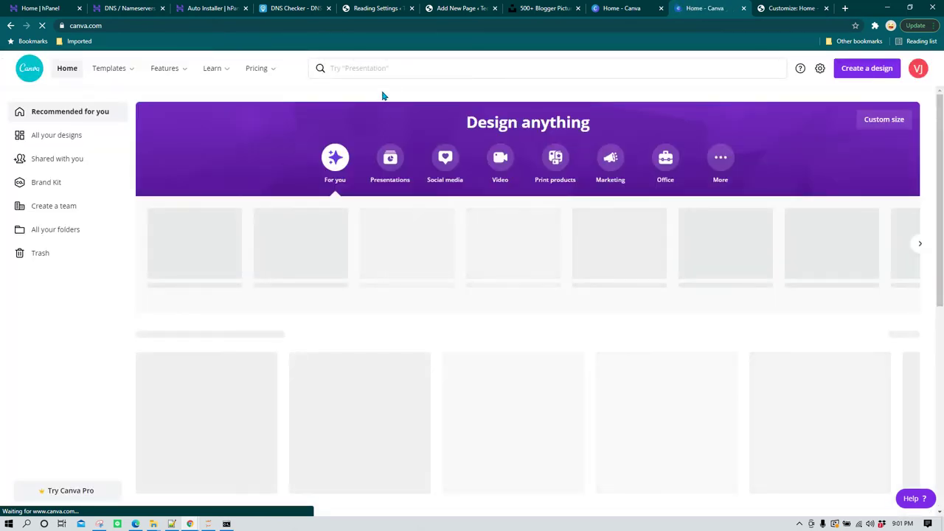
left_click(375, 66)
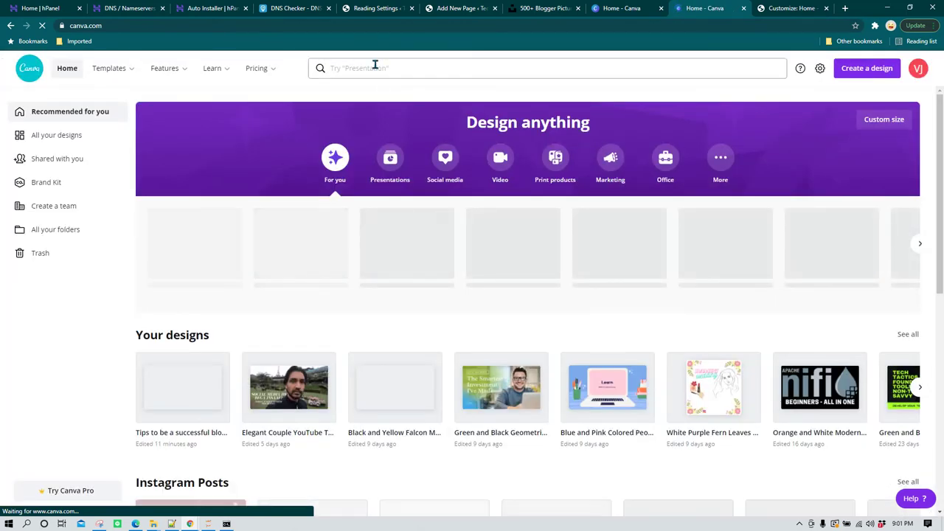
type("logo")
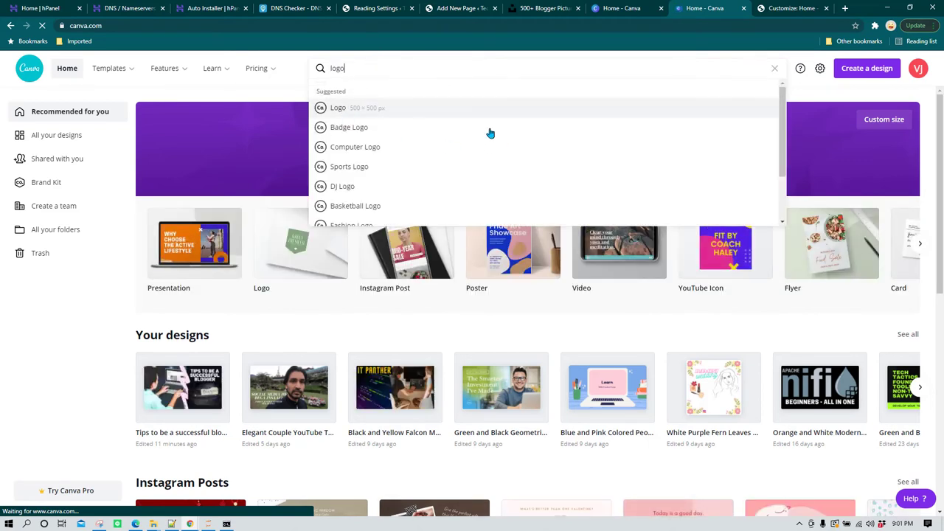
left_click(356, 107)
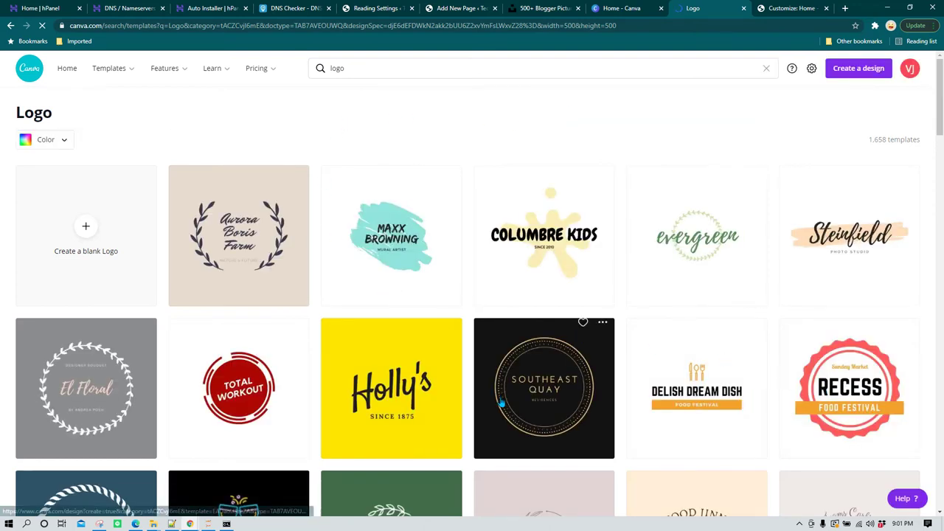
scroll(509, 400, "down", 2)
scroll(443, 398, "down", 2)
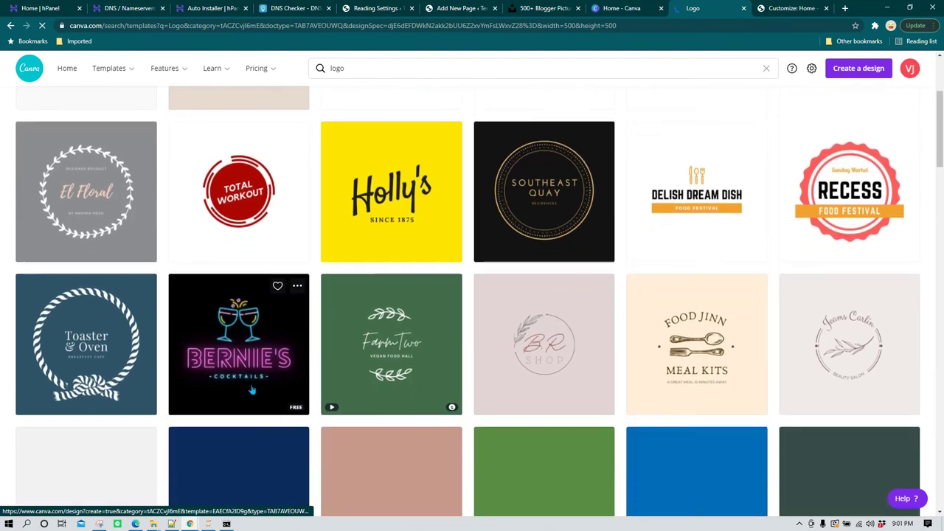
scroll(659, 394, "down", 3)
scroll(546, 394, "down", 2)
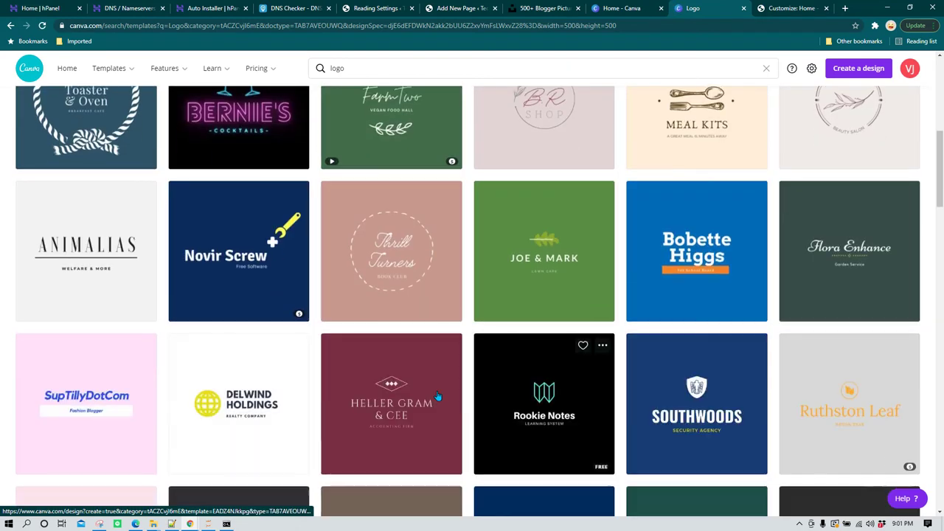
scroll(430, 399, "down", 2)
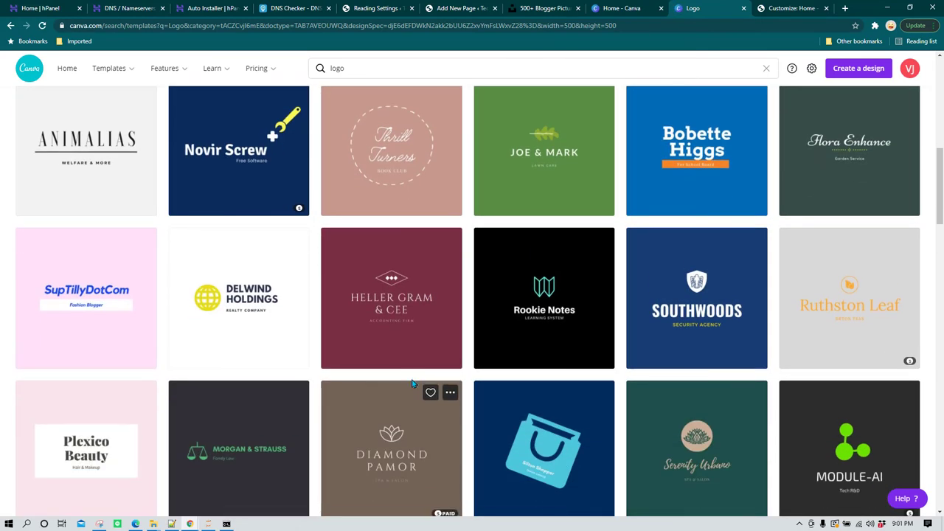
scroll(414, 384, "down", 2)
scroll(580, 392, "down", 3)
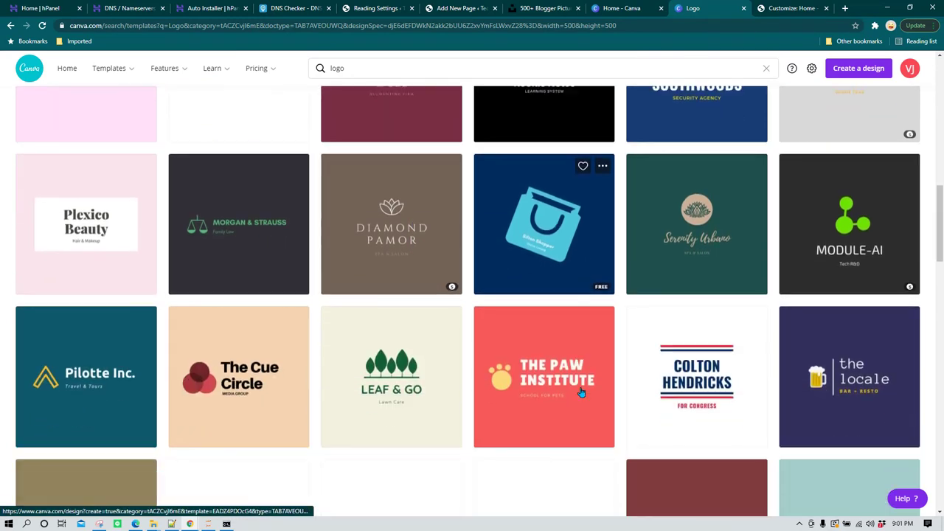
scroll(578, 389, "down", 4)
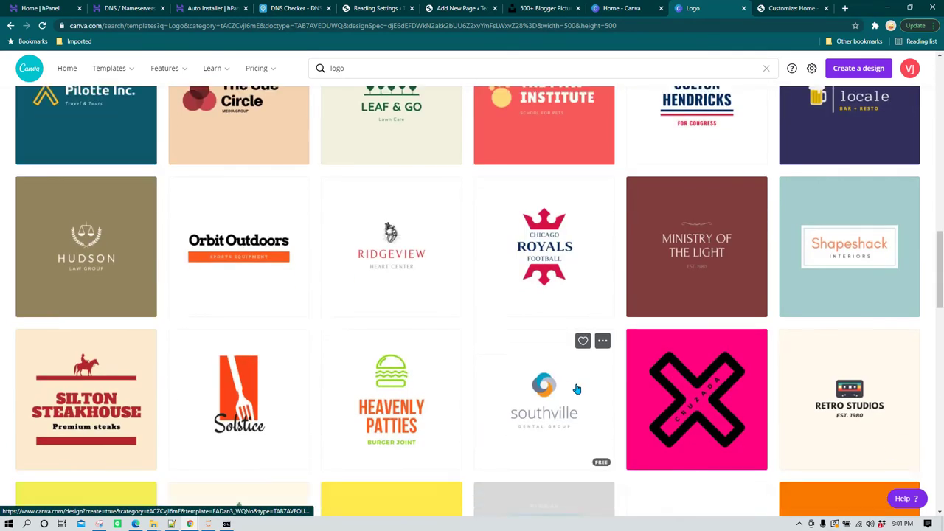
scroll(577, 389, "down", 2)
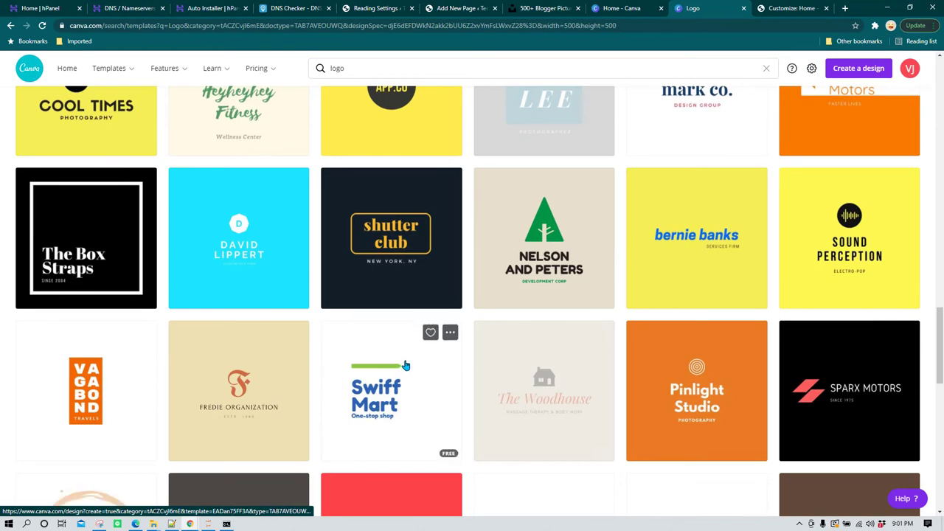
scroll(443, 369, "down", 4)
scroll(602, 359, "up", 4)
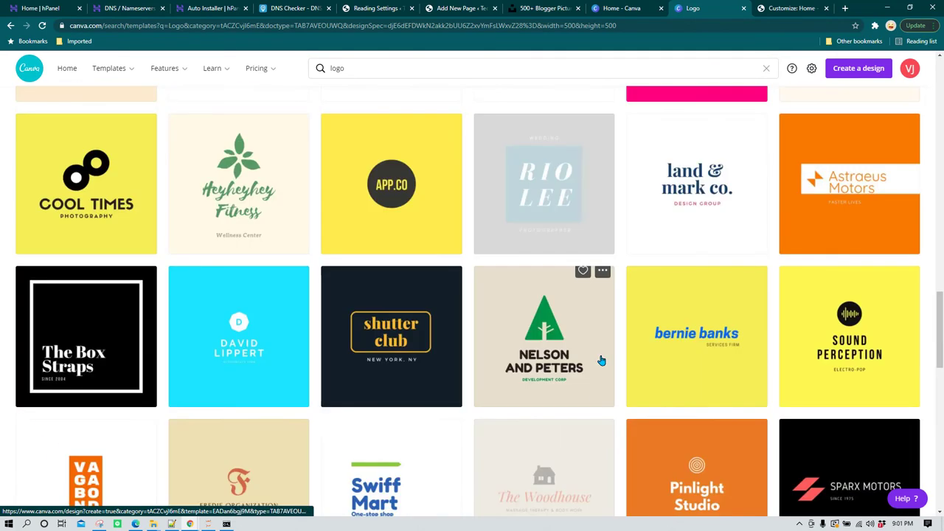
scroll(590, 358, "down", 10)
scroll(575, 356, "up", 5)
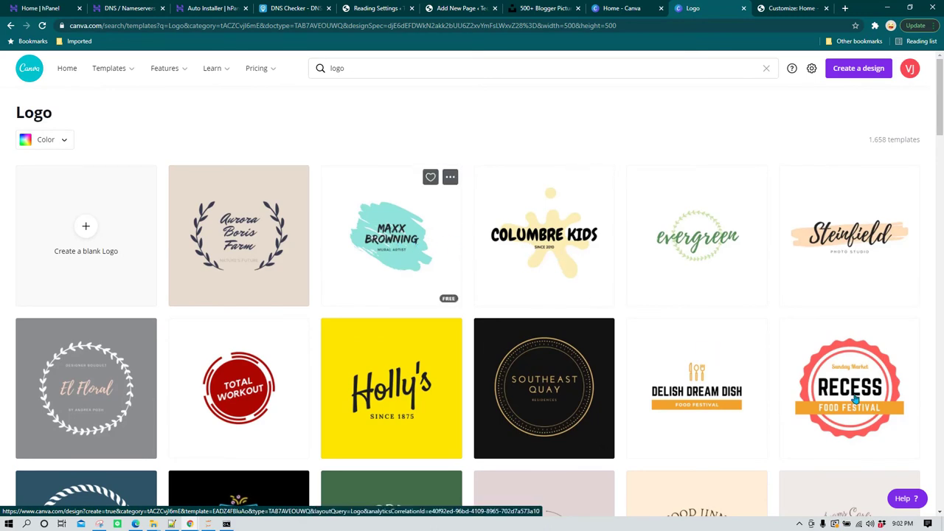
scroll(631, 384, "down", 1)
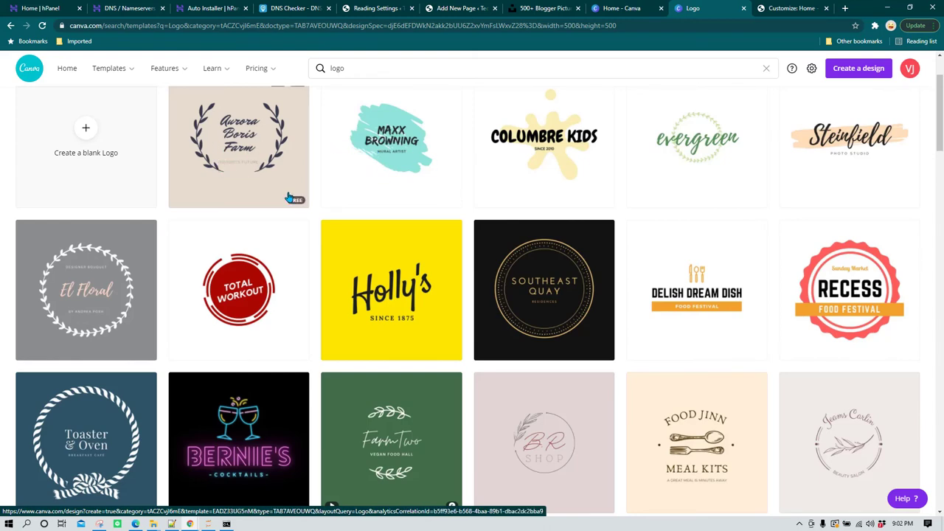
scroll(398, 362, "down", 1)
scroll(401, 364, "down", 3)
scroll(391, 340, "up", 5)
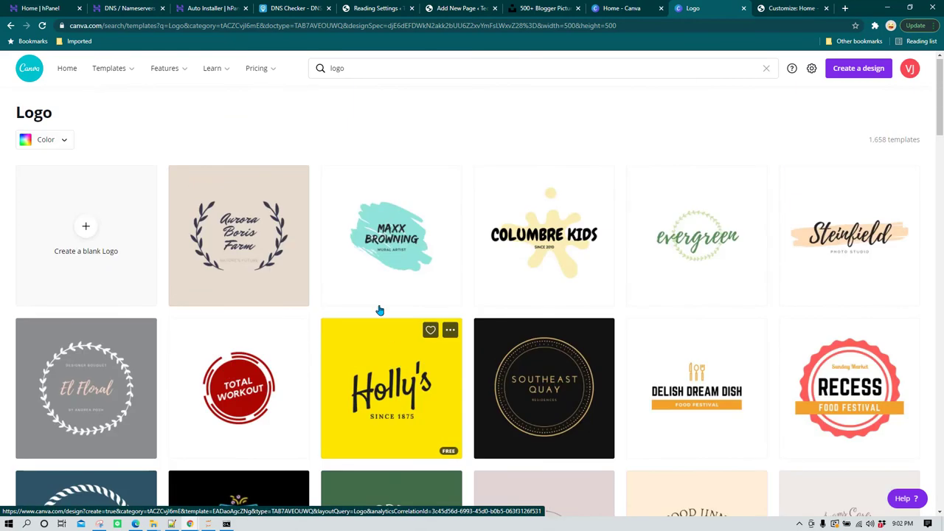
Step: Open the White with Aqua Brush Stroke logo template and search Elements for 'computer'
left_click(386, 238)
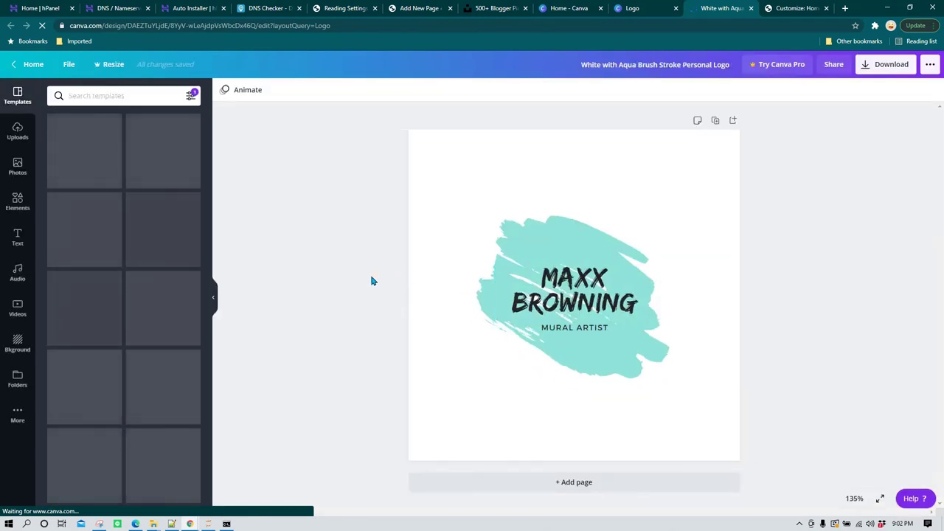
left_click(118, 95)
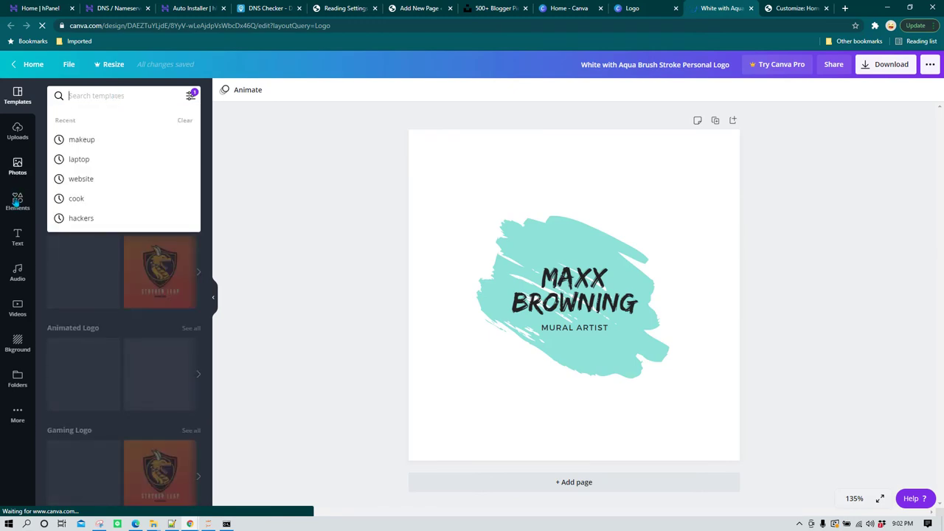
left_click(17, 201)
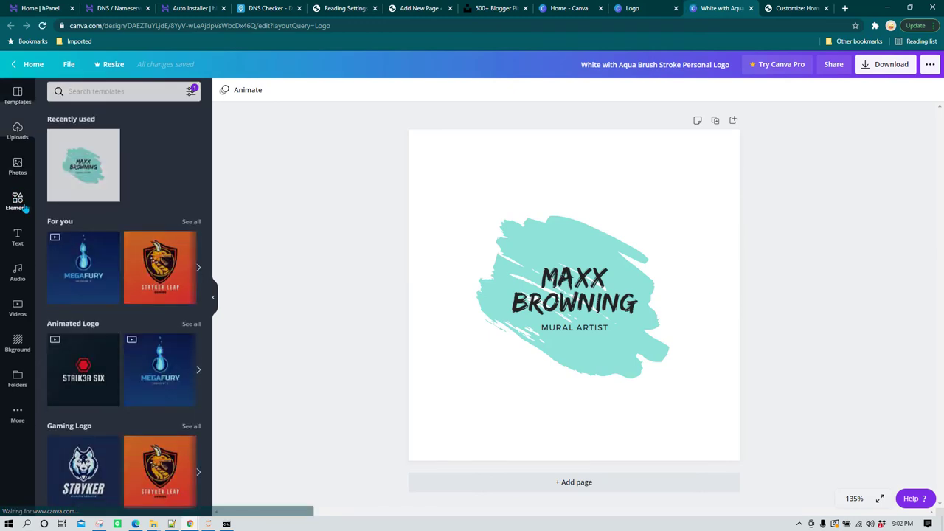
left_click(131, 95)
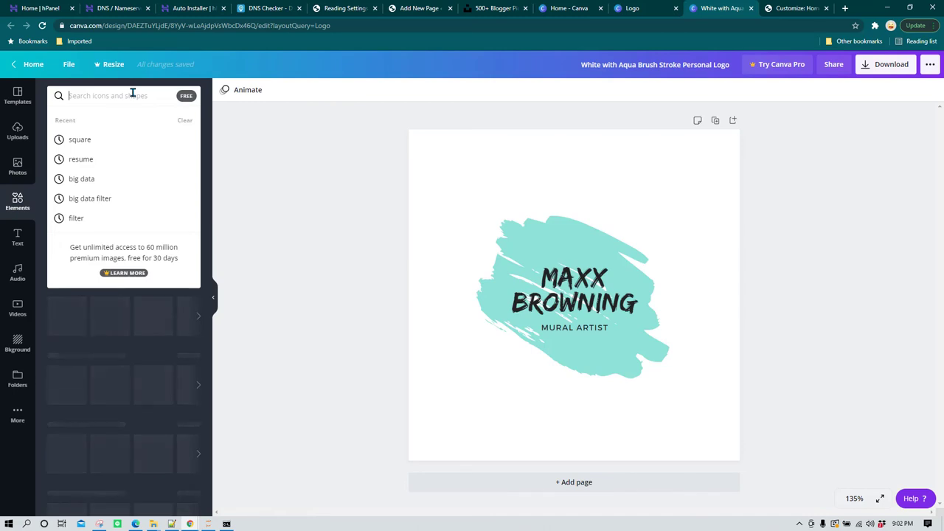
type("computer")
key("Return")
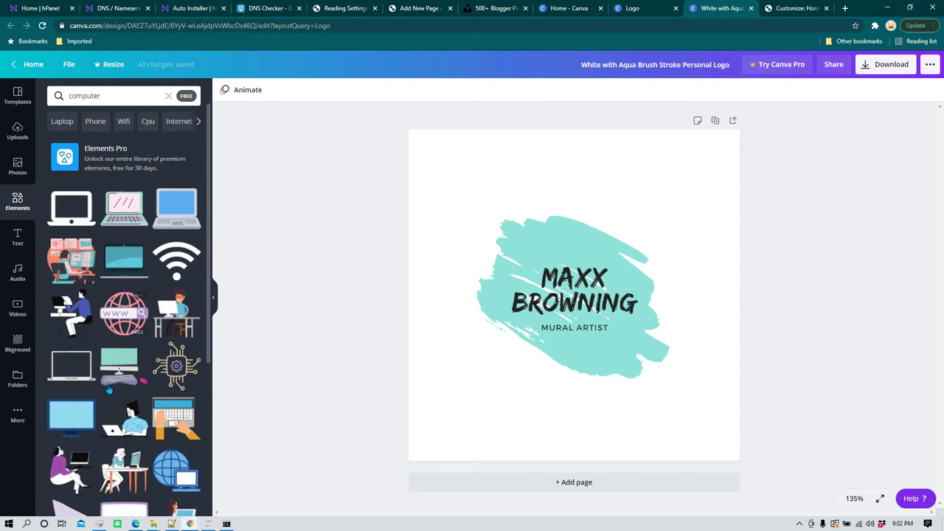
scroll(122, 413, "down", 1)
scroll(137, 384, "down", 2)
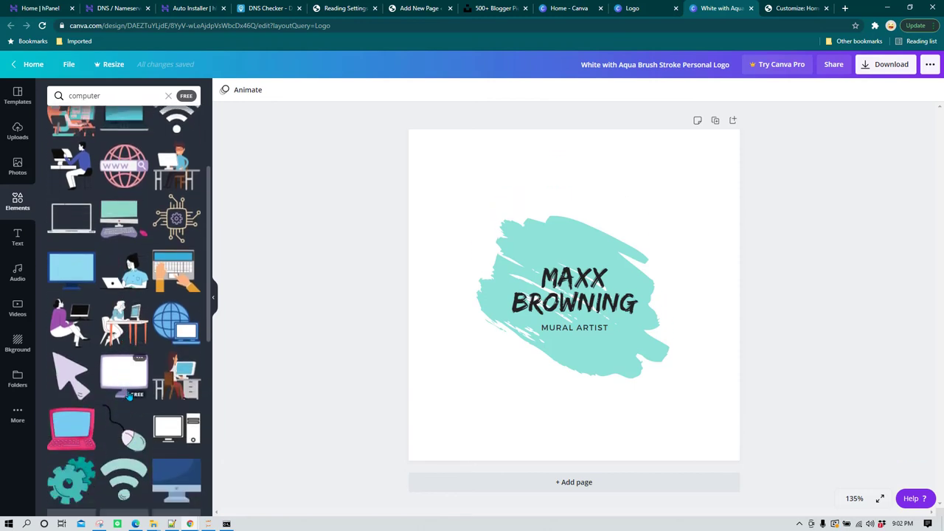
scroll(138, 353, "up", 3)
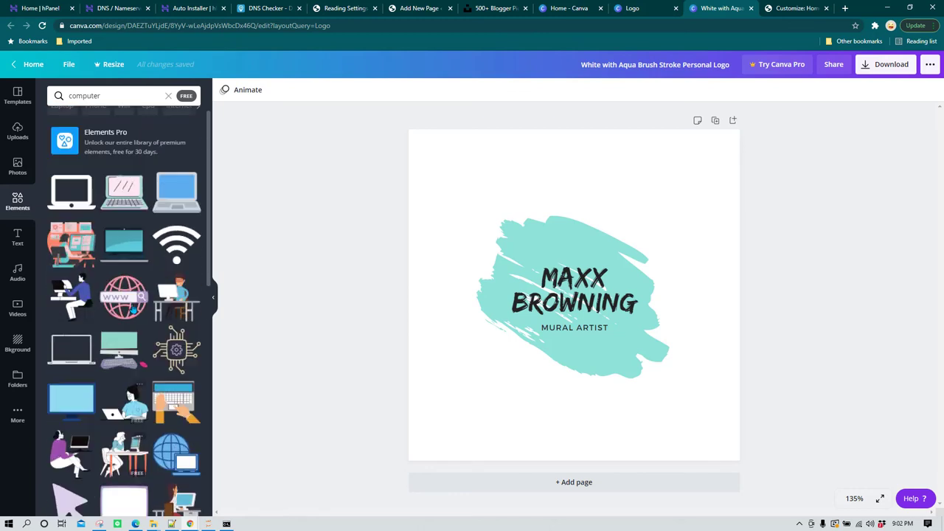
Step: Add the person-at-computer illustration and delete the aqua brush stroke and both text boxes
left_click(74, 262)
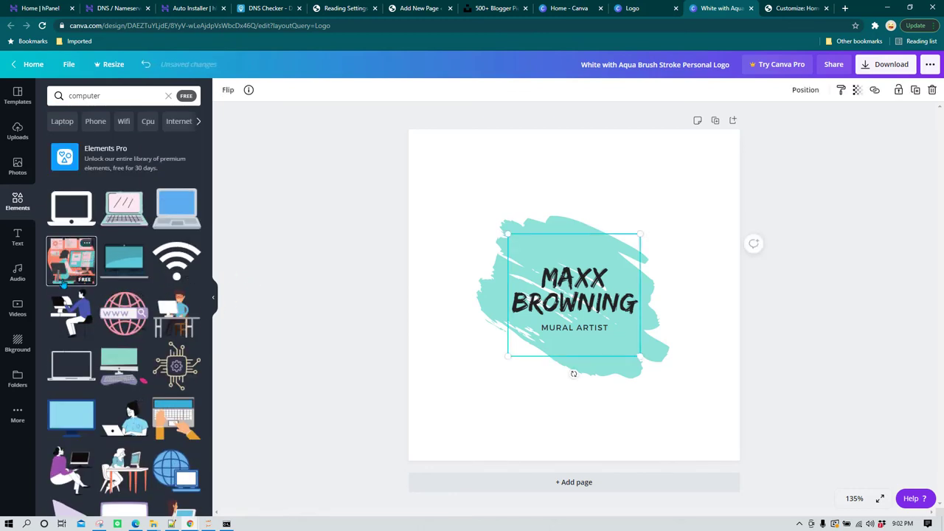
left_click(494, 265)
key("Delete")
left_click(496, 269)
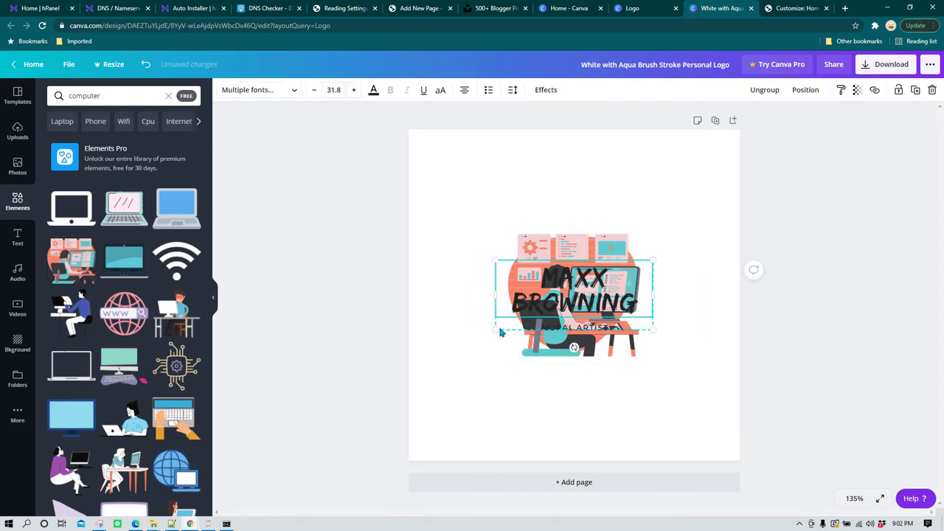
key("Delete")
left_click(499, 330)
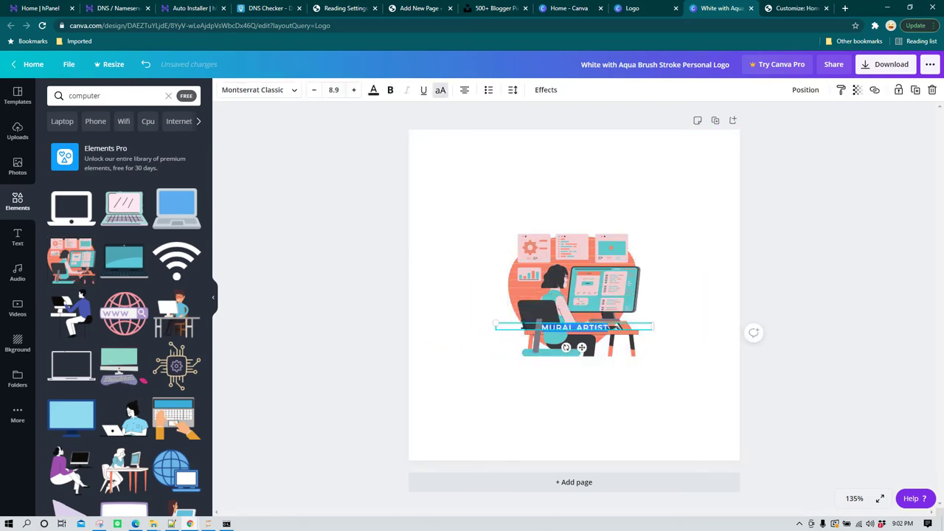
key("Delete")
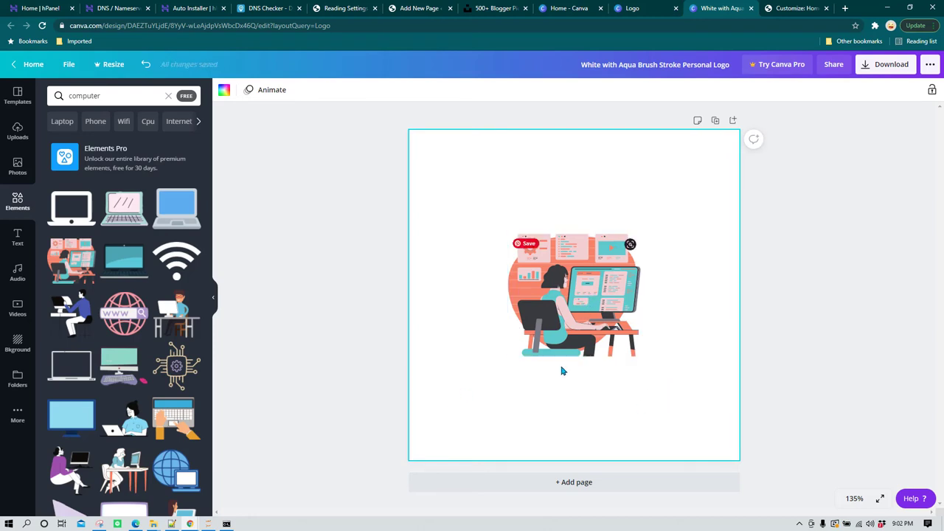
Step: Enlarge the illustration from its corner to fill most of the page and nudge it into place
left_click(550, 301)
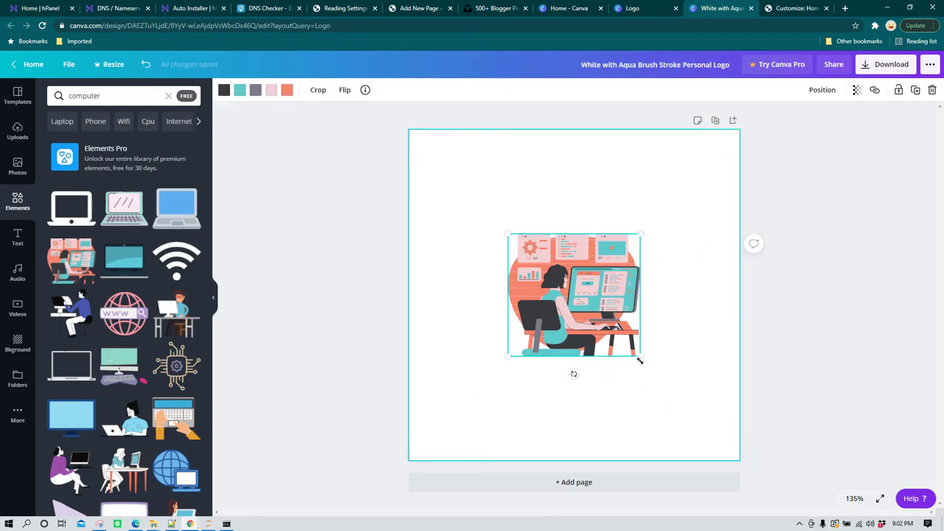
left_click_drag(639, 361, 721, 429)
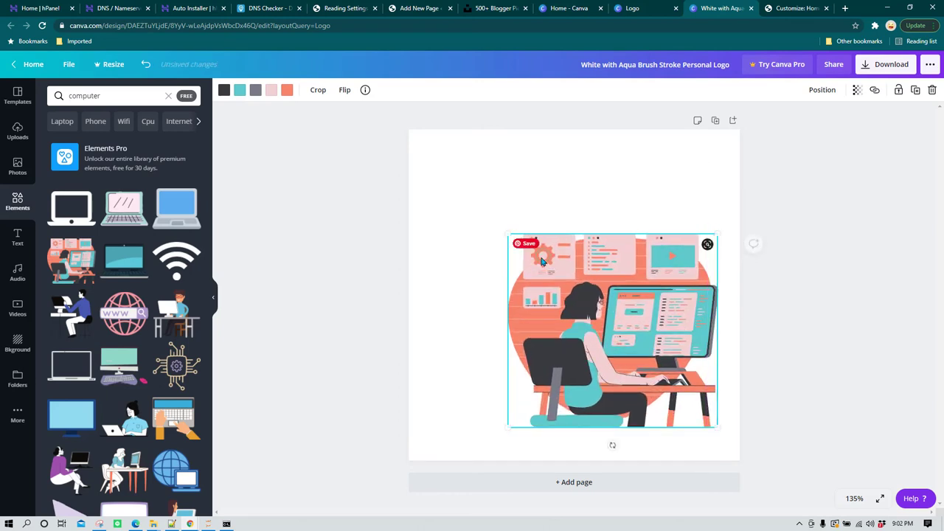
left_click_drag(601, 343, 535, 264)
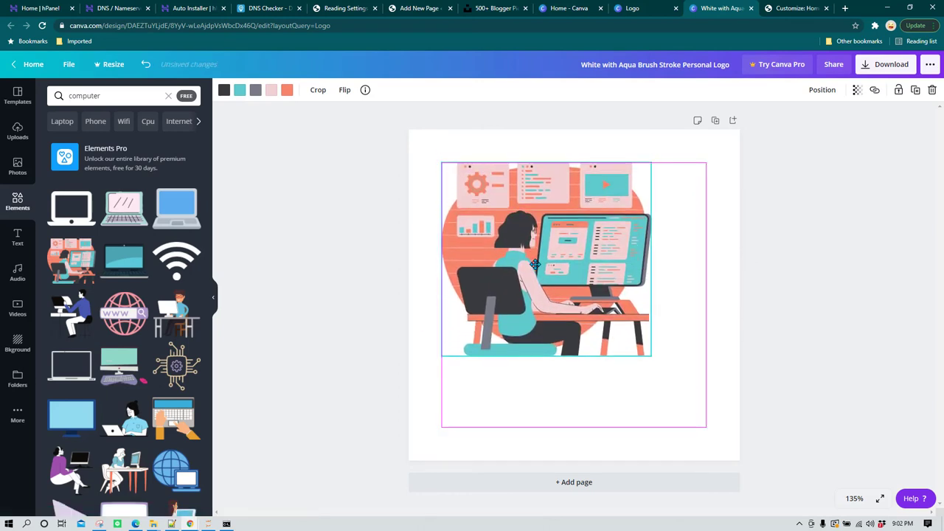
left_click_drag(648, 361, 729, 443)
left_click_drag(692, 384, 690, 395)
left_click(767, 351)
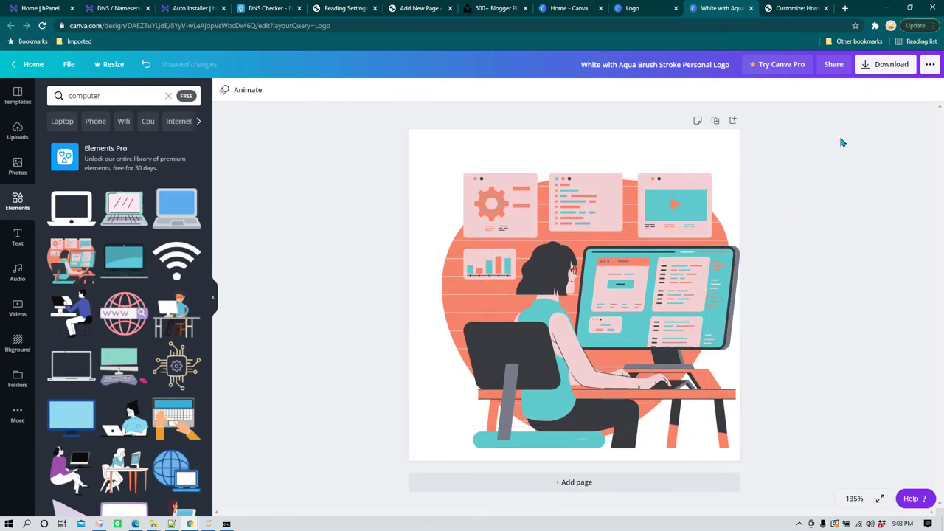
Step: Download the Canva logo design as a PNG and dismiss the print-offer popup
left_click(893, 66)
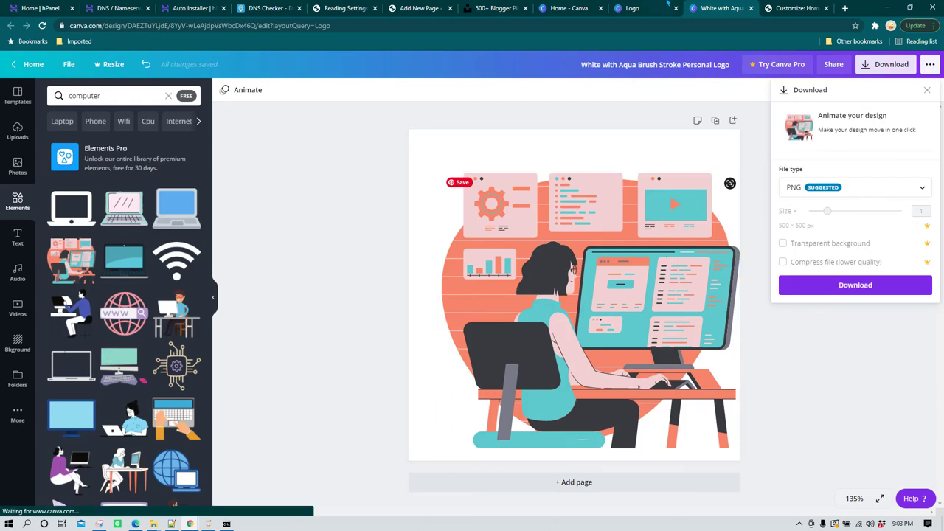
left_click(880, 298)
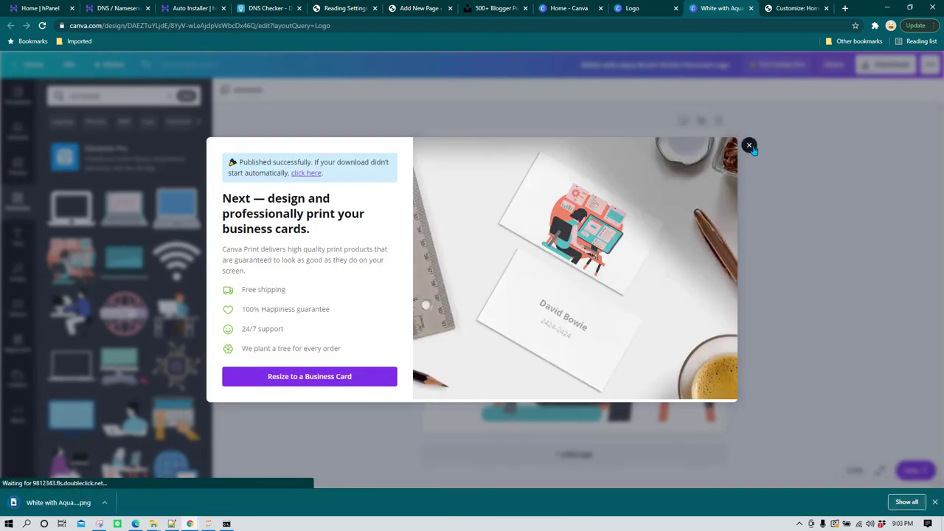
left_click(749, 146)
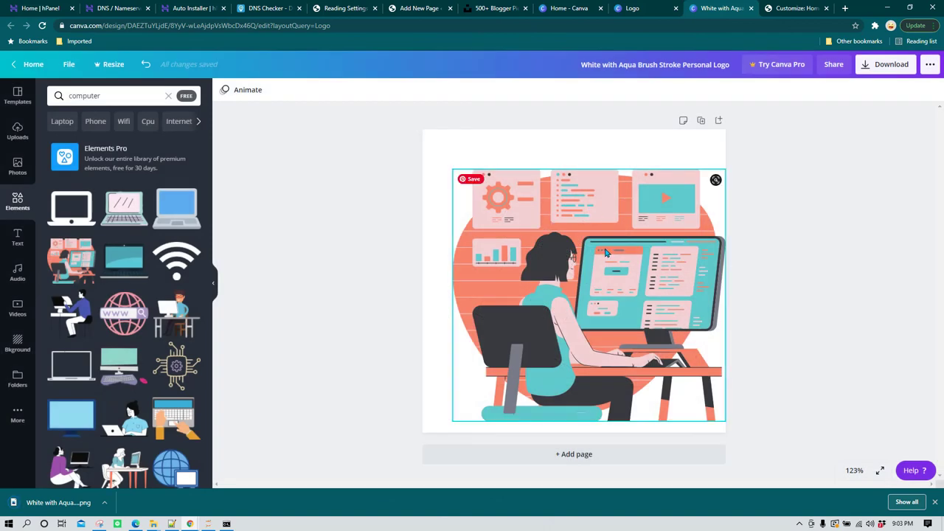
left_click(424, 7)
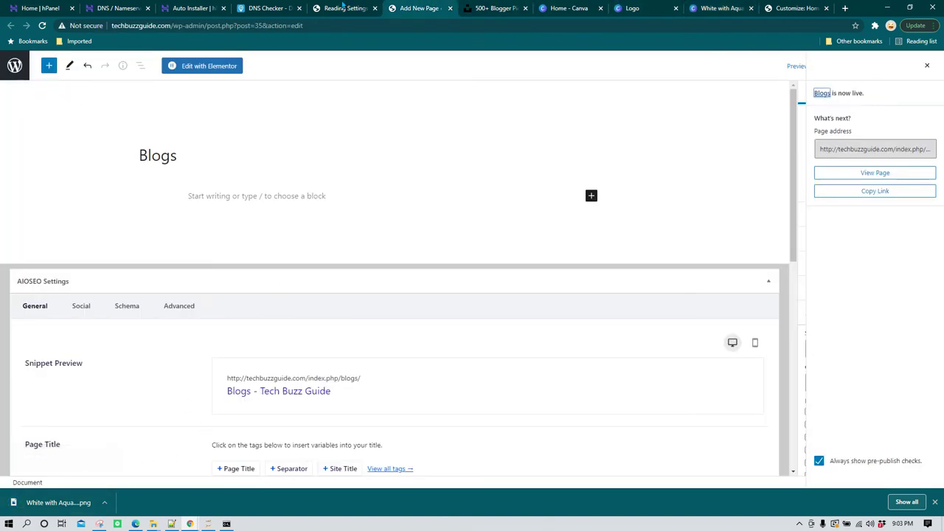
Step: Upload the downloaded logo PNG through the Customizer's site logo picker
left_click(341, 7)
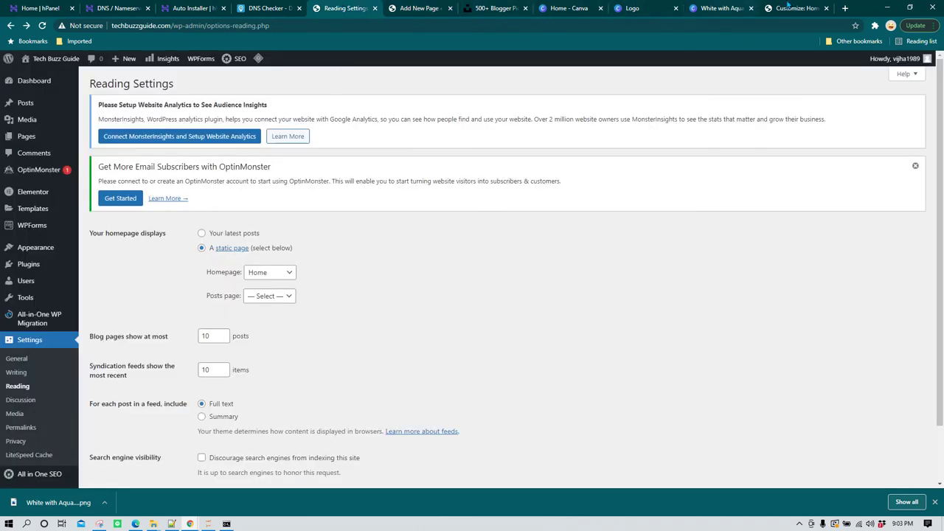
left_click(788, 7)
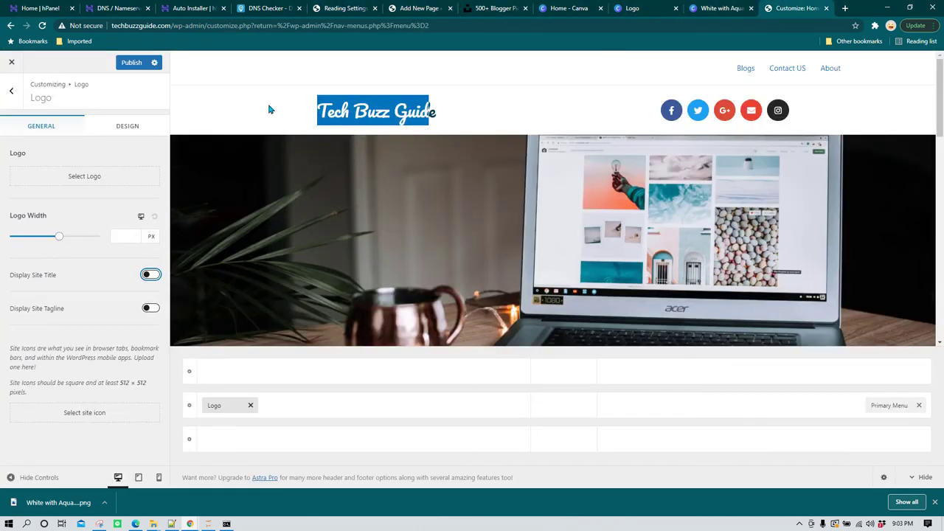
left_click(99, 178)
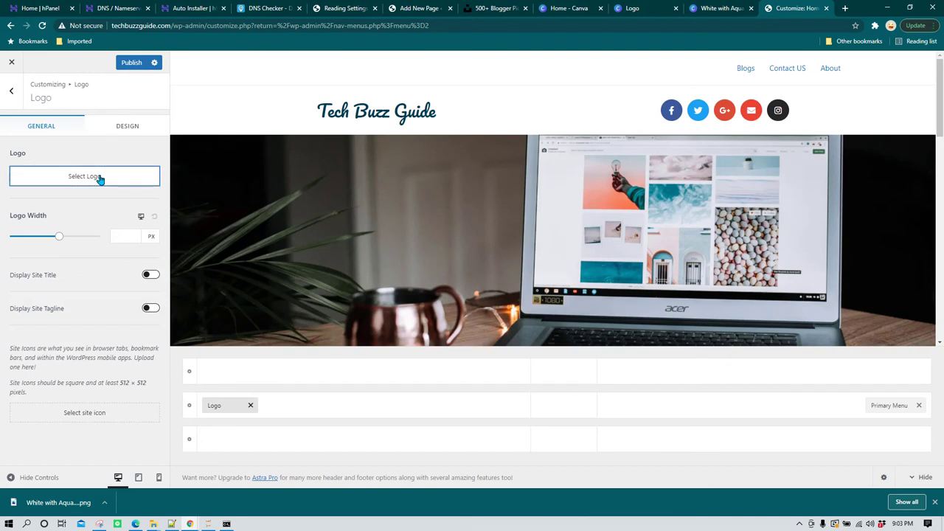
left_click(42, 100)
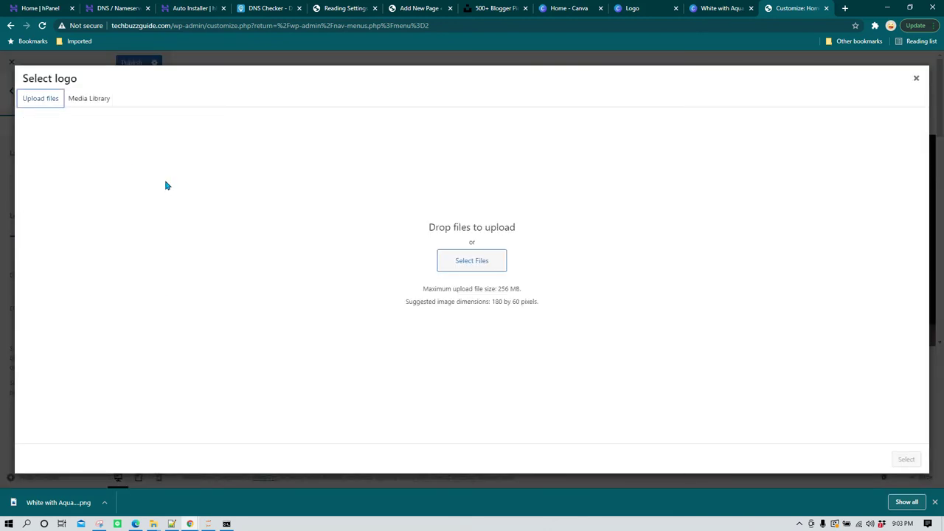
left_click(483, 263)
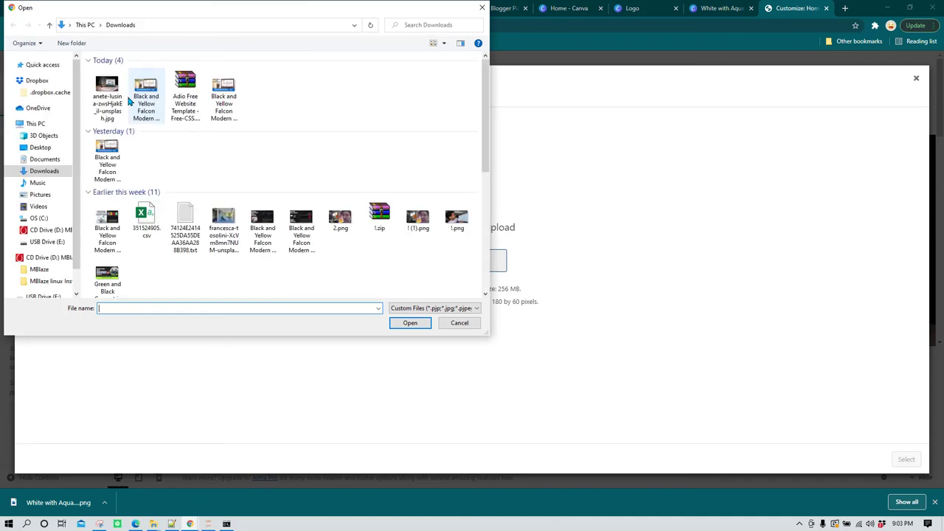
left_click(117, 92)
left_click(410, 323)
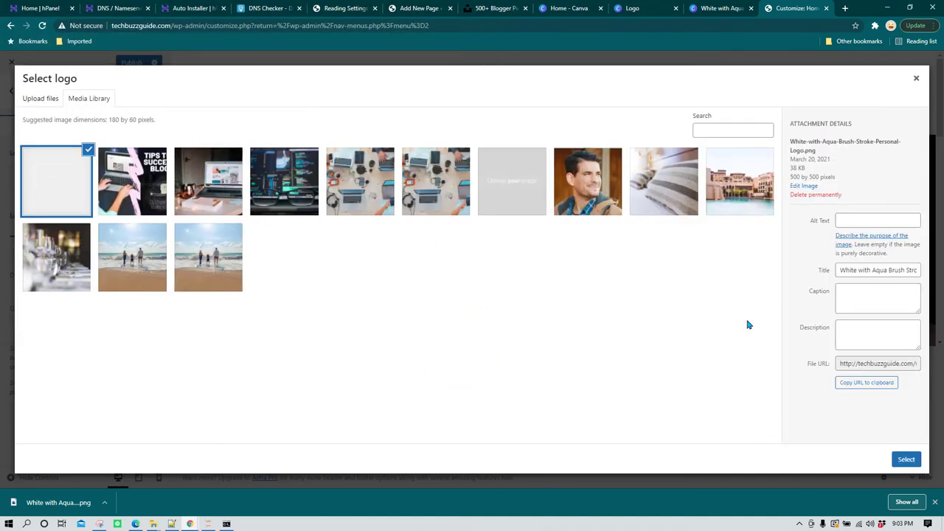
Step: Title the uploaded image 'Logo' and set it as the site logo without cropping
left_click(859, 283)
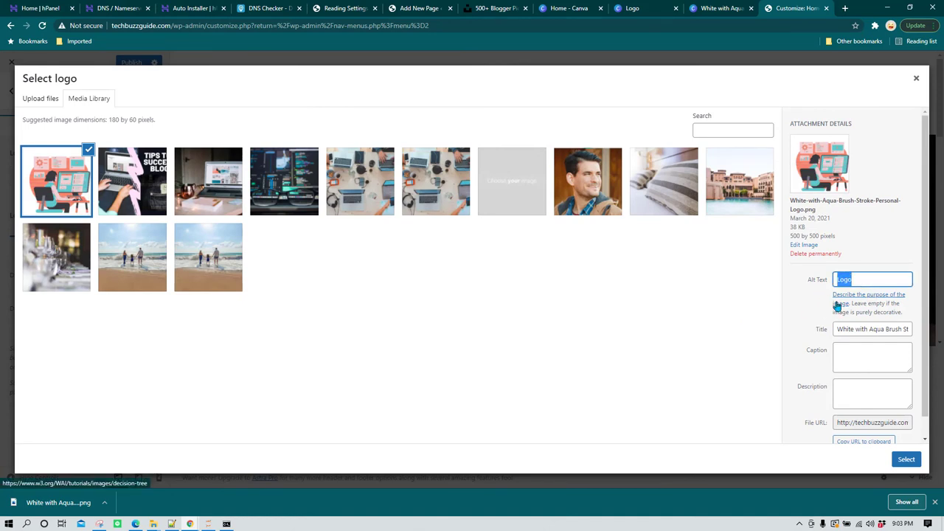
left_click(837, 304)
key("Tab")
type("Logo")
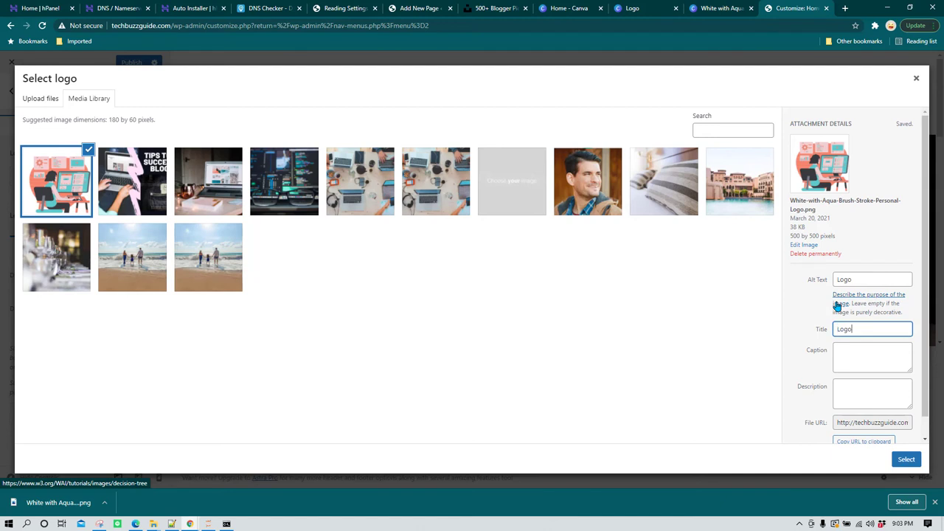
left_click(906, 459)
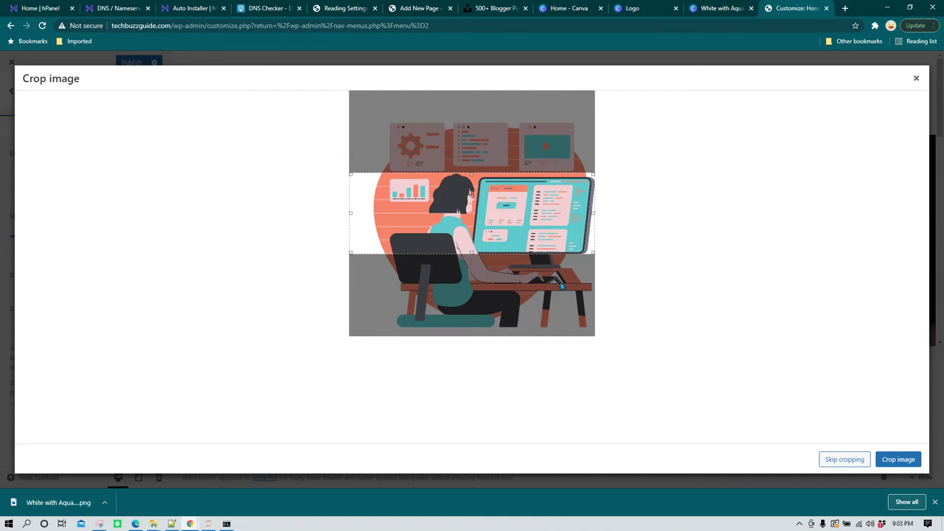
left_click(842, 460)
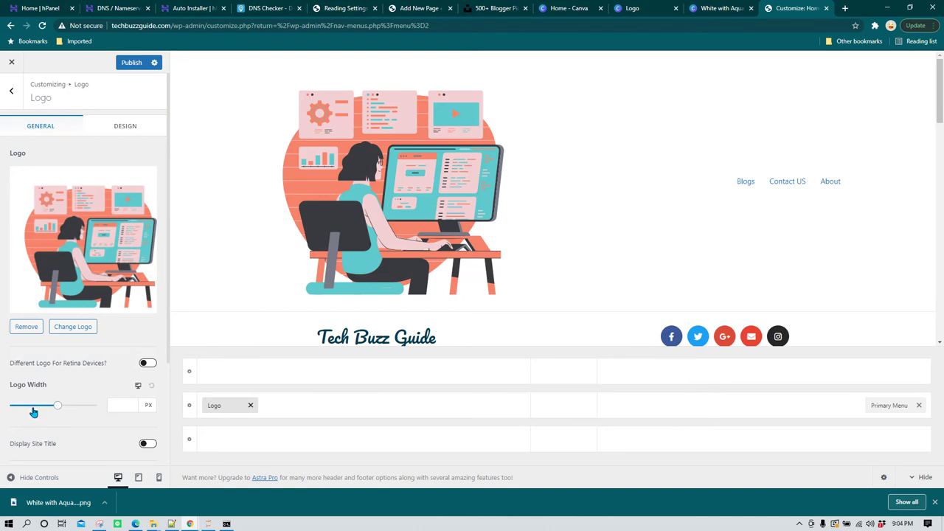
Step: Shrink the header logo to 76 px wide, toggling Display Site Title on and back off
left_click_drag(37, 409, 41, 408)
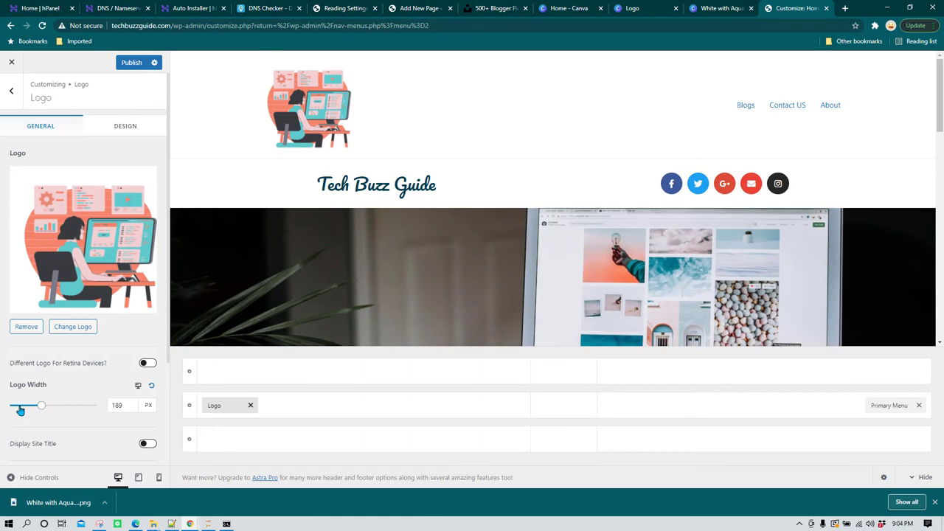
left_click_drag(20, 410, 24, 406)
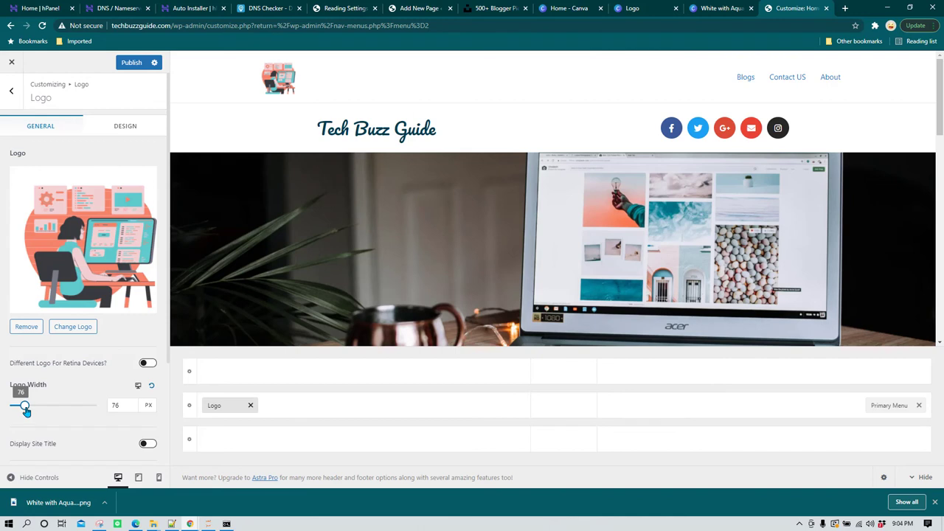
scroll(92, 303, "down", 2)
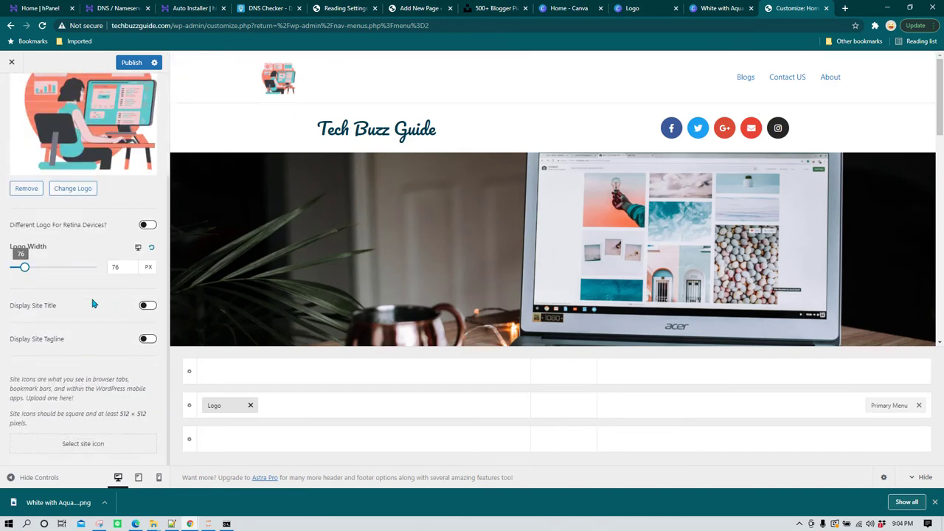
left_click(150, 307)
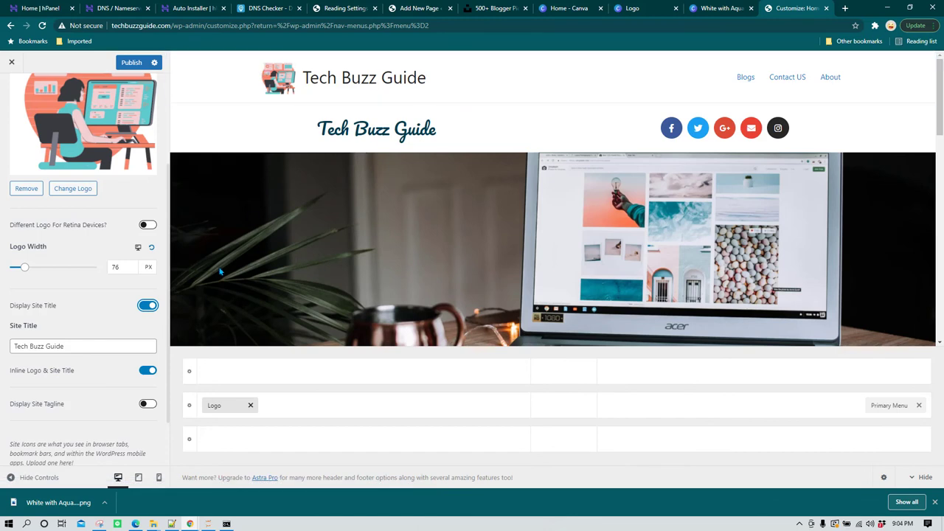
left_click(143, 307)
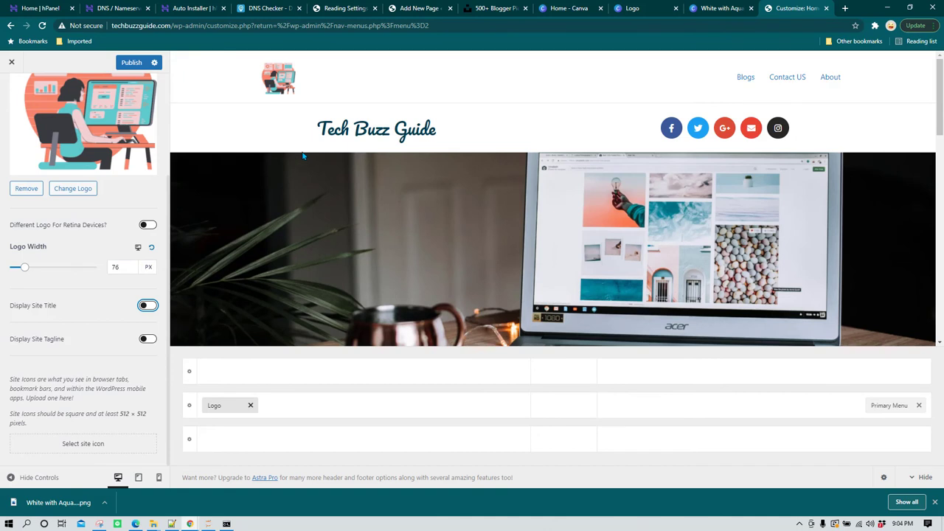
scroll(85, 272, "up", 2)
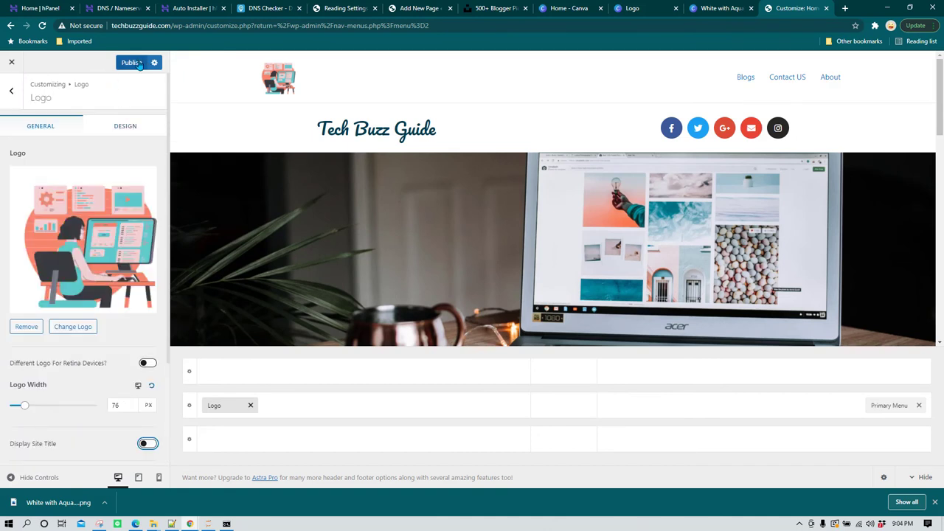
Step: Review the Header Builder's Primary Menu settings, including its Design options
left_click(12, 94)
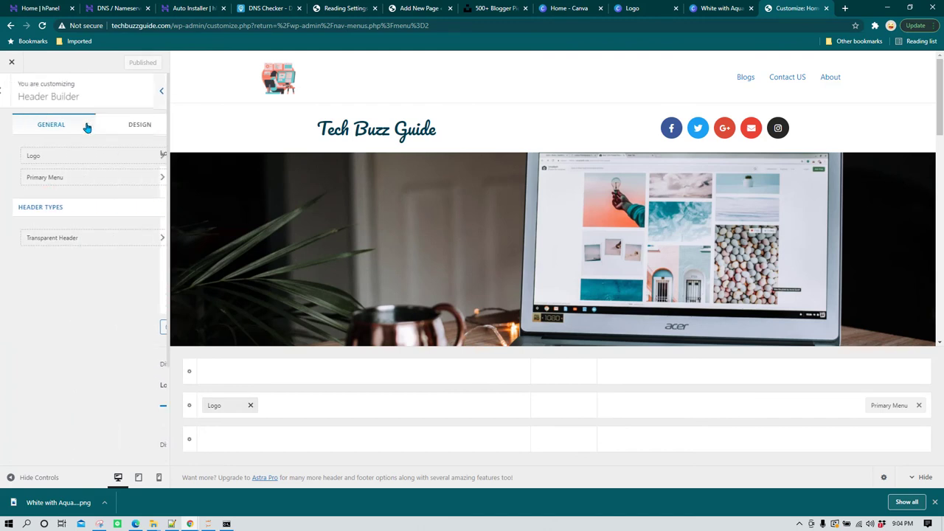
left_click(107, 178)
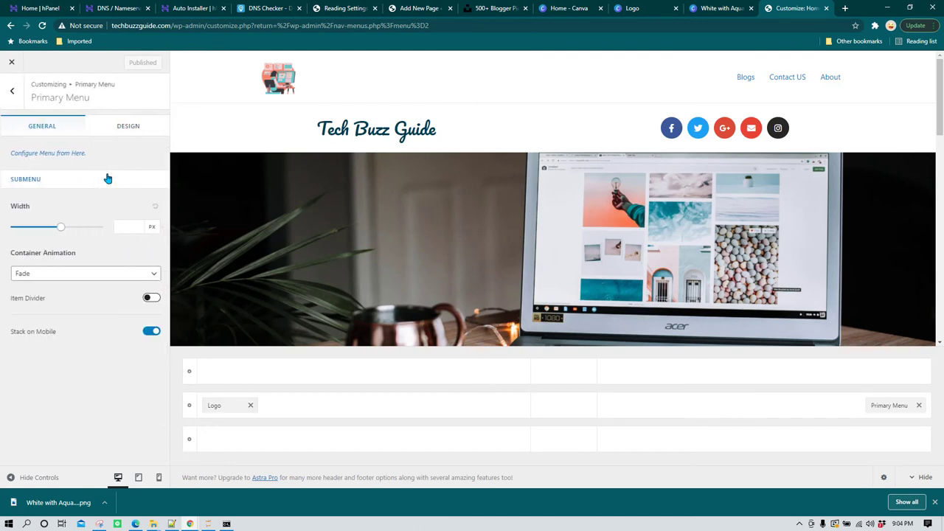
left_click(12, 93)
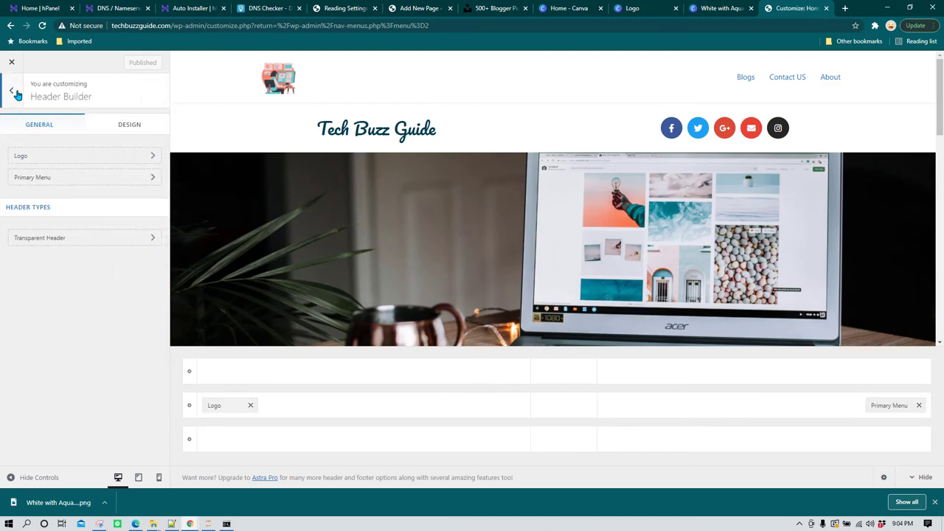
left_click(13, 93)
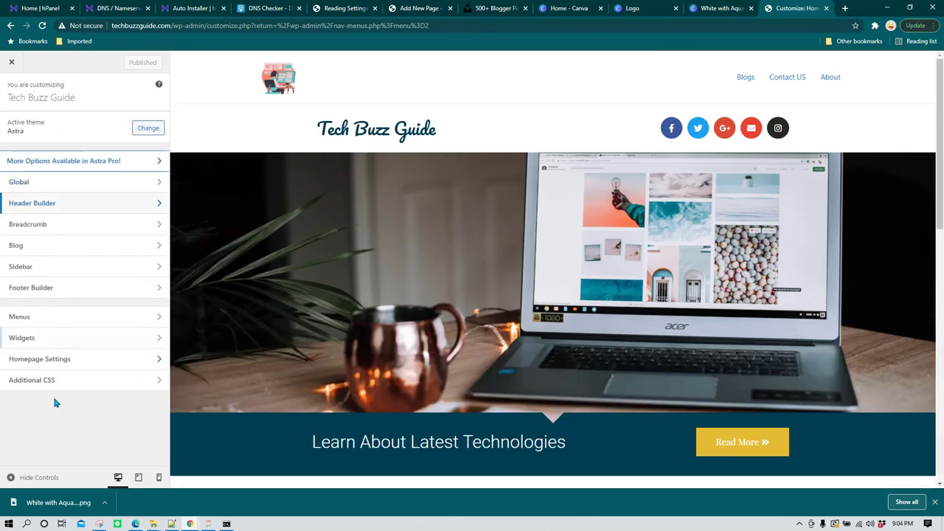
left_click(70, 205)
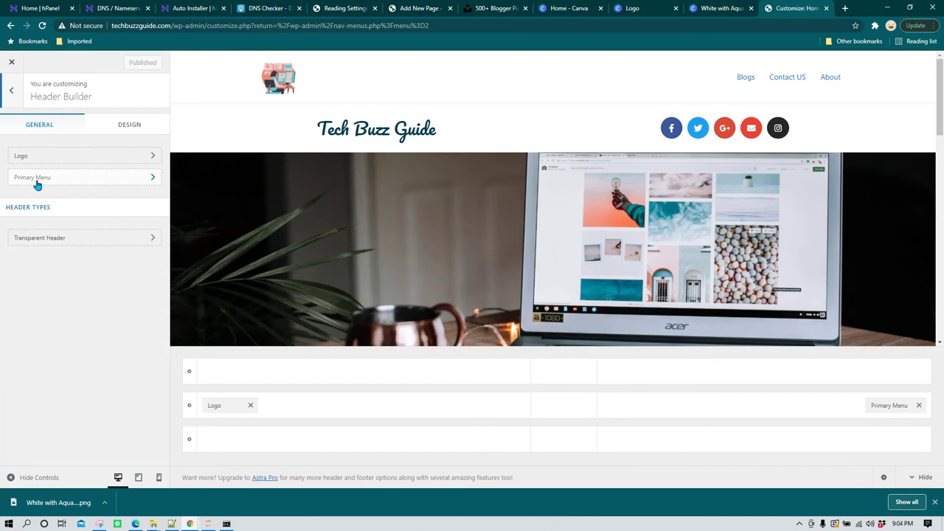
left_click(66, 179)
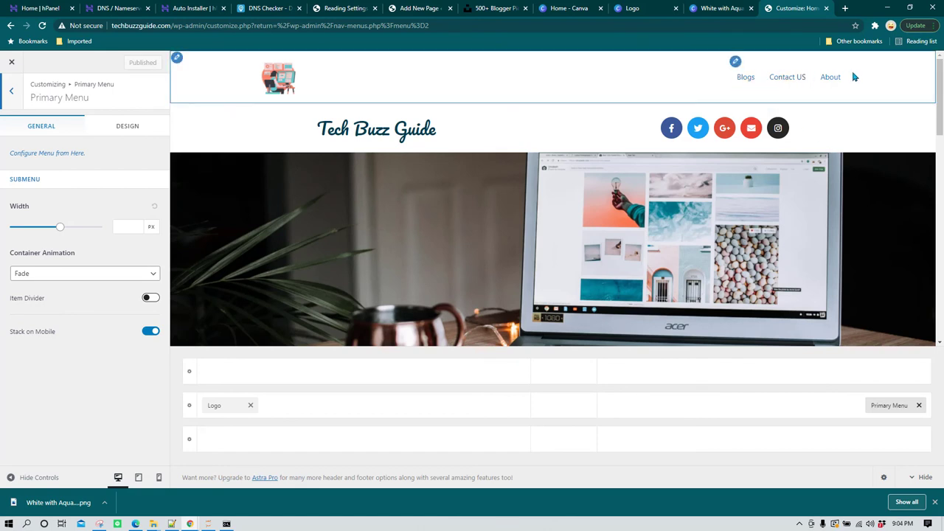
left_click(140, 132)
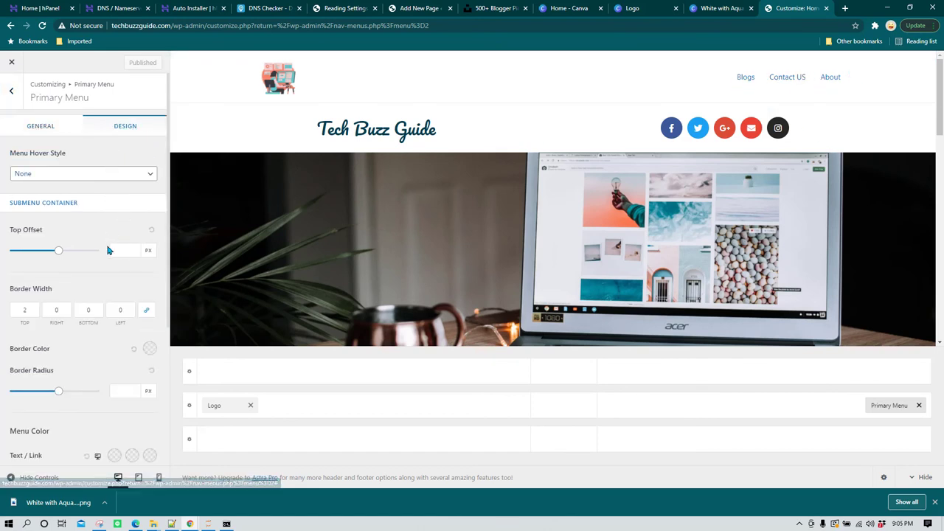
Step: Return to the main Customizer sections, scroll the preview, and bring up the live site in Edge
left_click(13, 94)
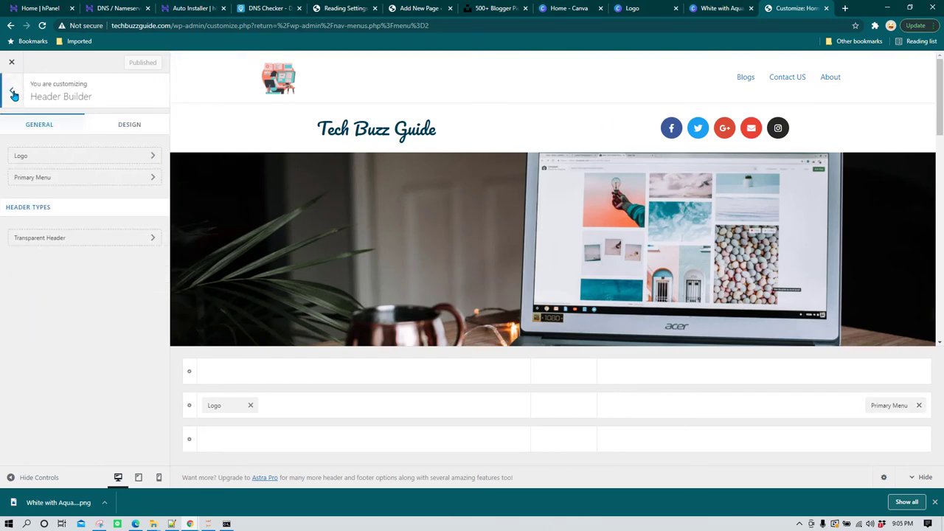
left_click(13, 94)
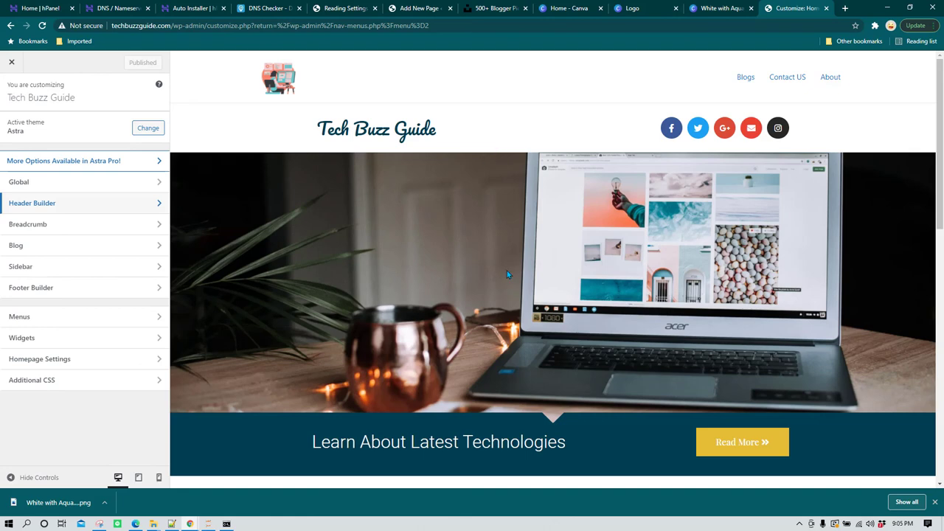
scroll(602, 304, "down", 3)
scroll(651, 322, "down", 6)
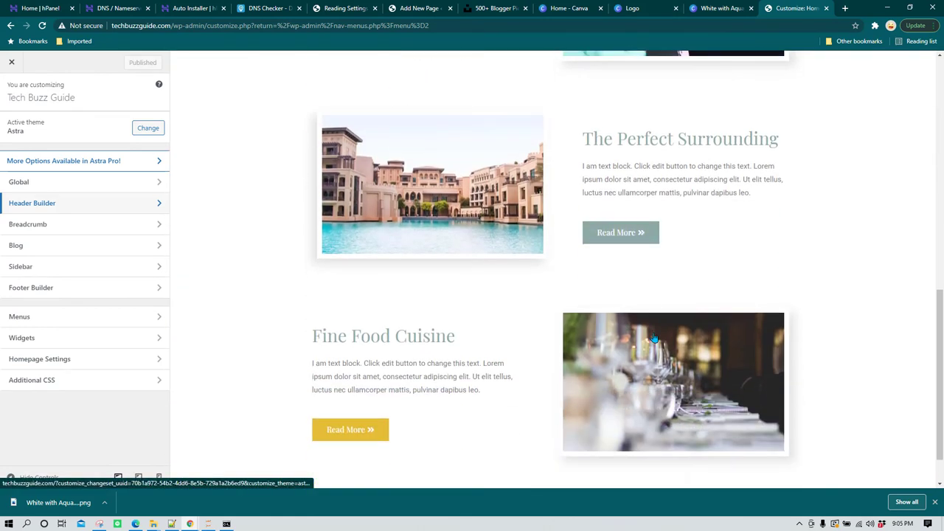
scroll(448, 337, "up", 5)
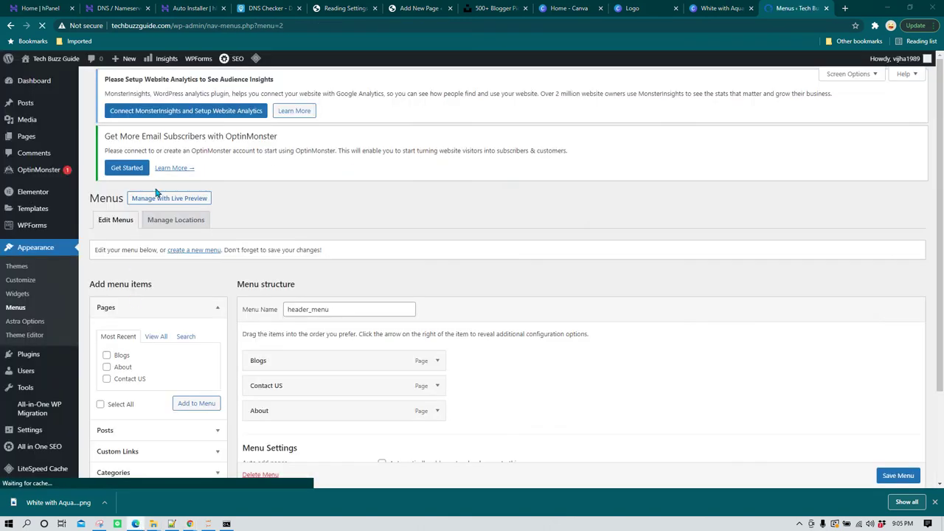
left_click(135, 524)
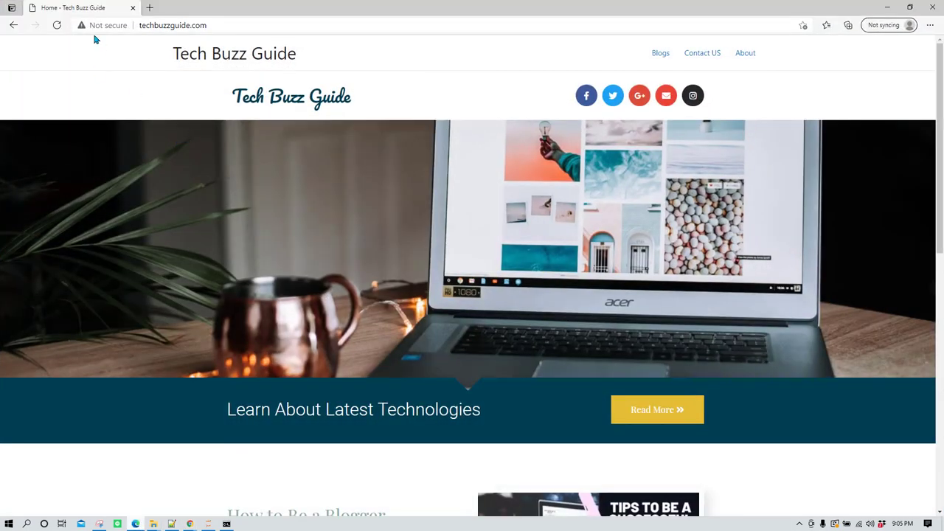
Step: Reload the live site in Edge to check the new small logo
left_click(57, 25)
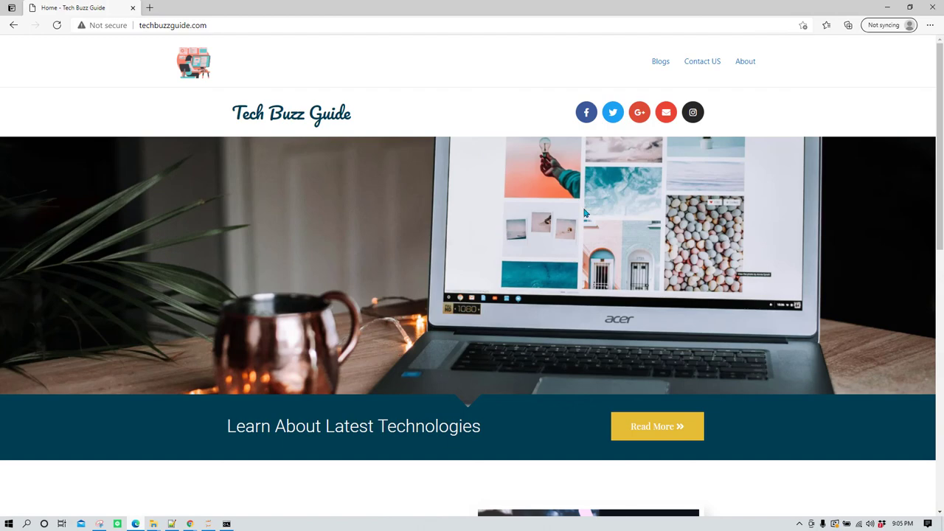
scroll(760, 312, "down", 9)
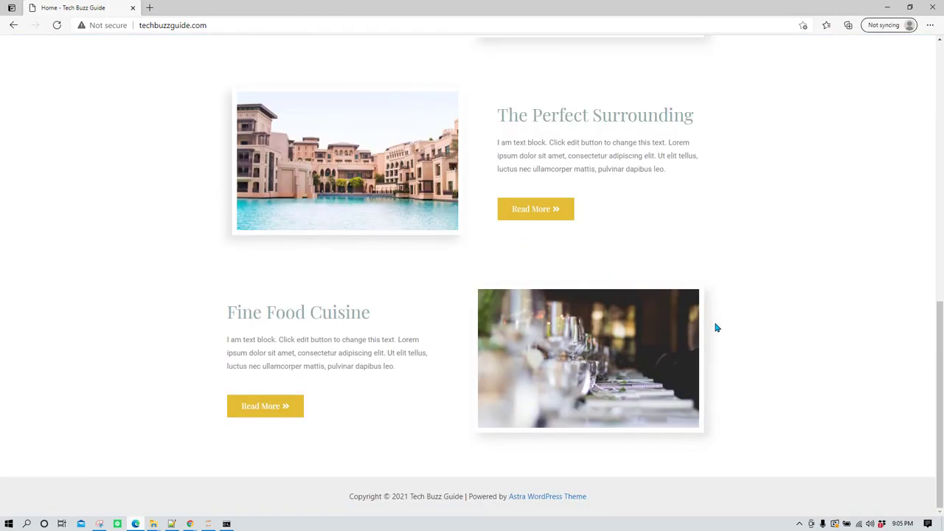
scroll(716, 327, "up", 7)
scroll(695, 312, "down", 4)
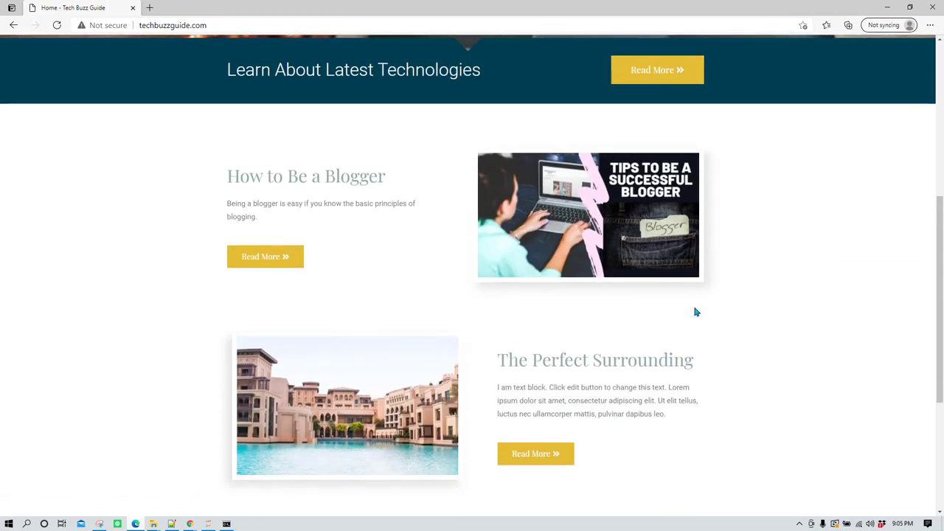
scroll(696, 312, "down", 3)
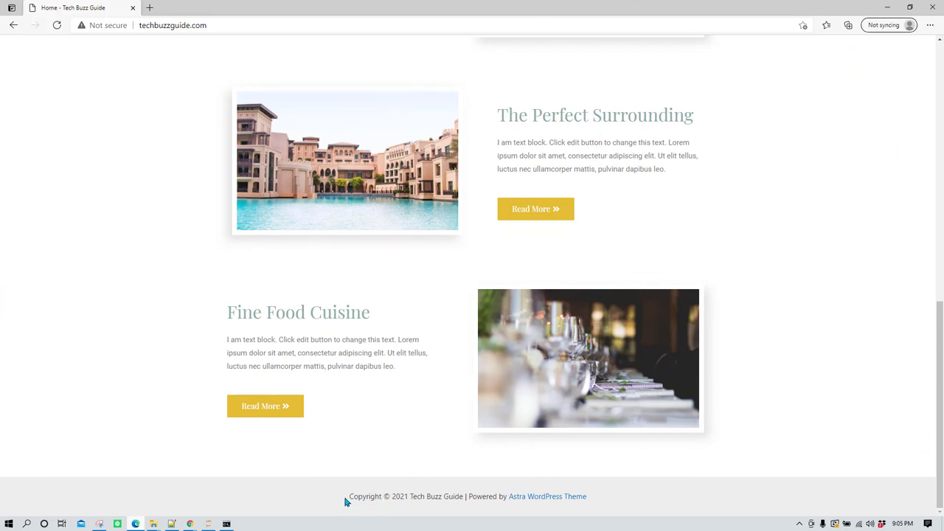
Step: Inspect the footer's copyright and Powered by Astra credit, then return to the WordPress Menus page
left_click_drag(349, 496, 613, 496)
left_click(418, 509)
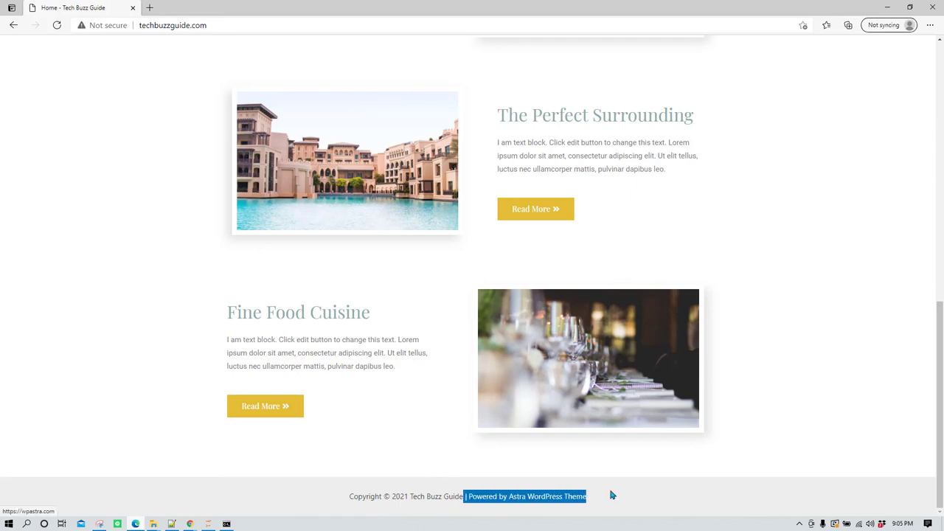
left_click(549, 506)
left_click(190, 524)
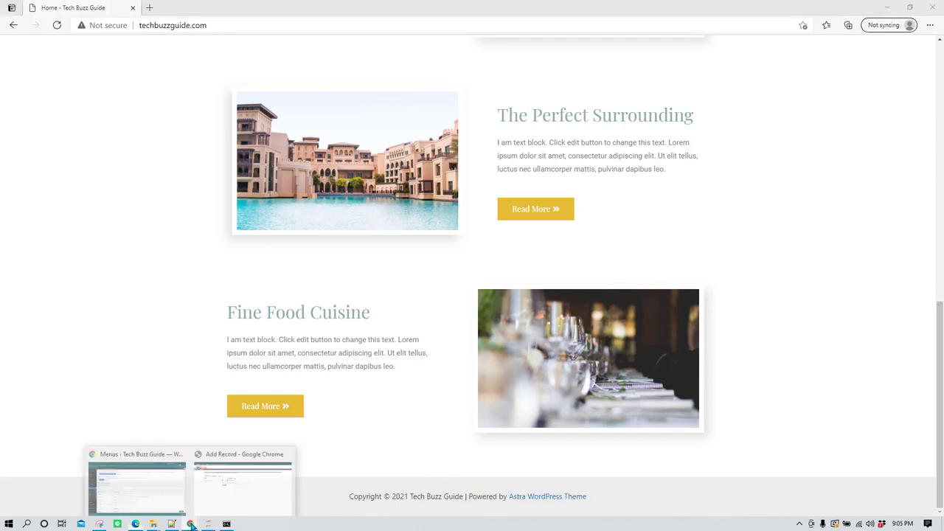
left_click(157, 496)
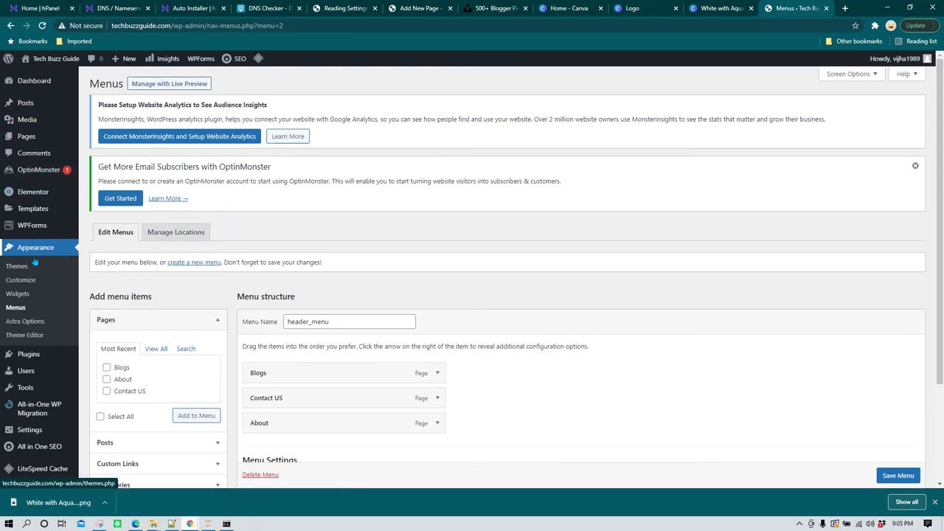
Step: Open Appearance > Customize and scroll the preview to the 'Copyright © 2021 Tech Buzz Guide' footer
left_click(21, 280)
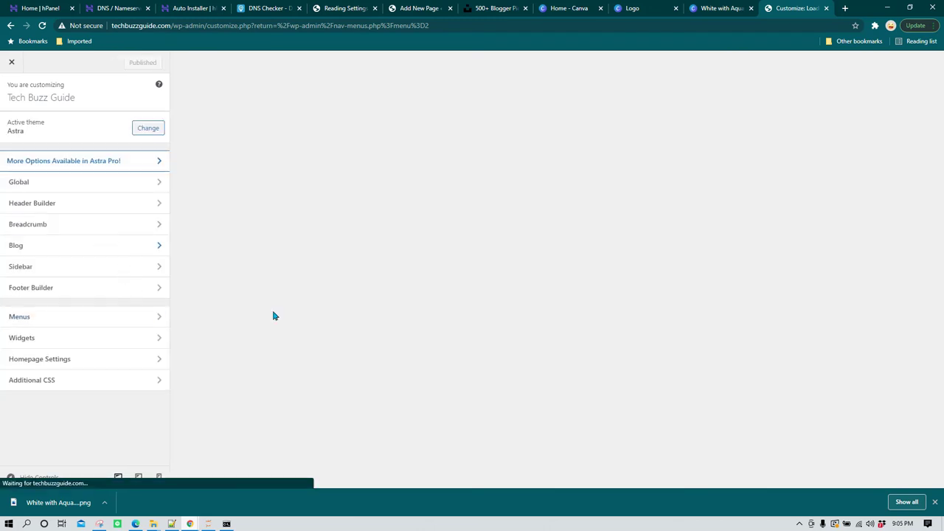
scroll(368, 354, "down", 5)
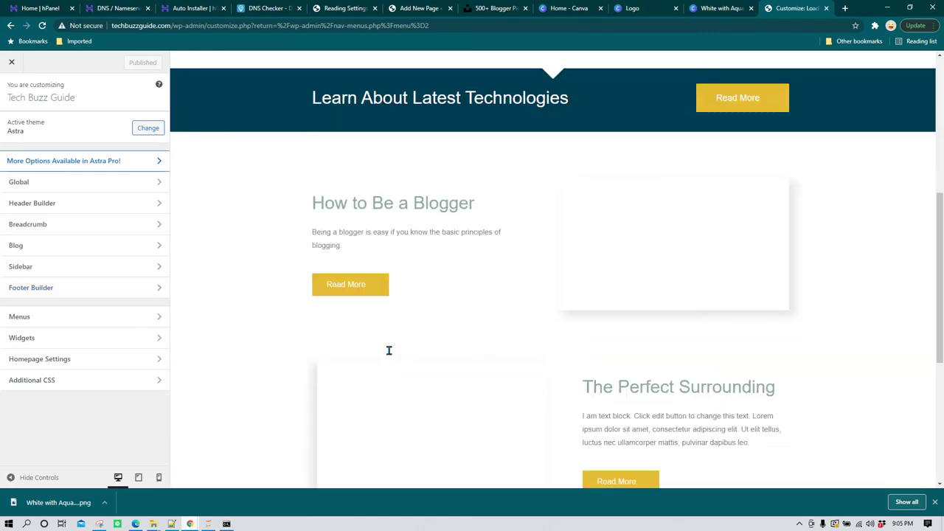
scroll(389, 350, "down", 4)
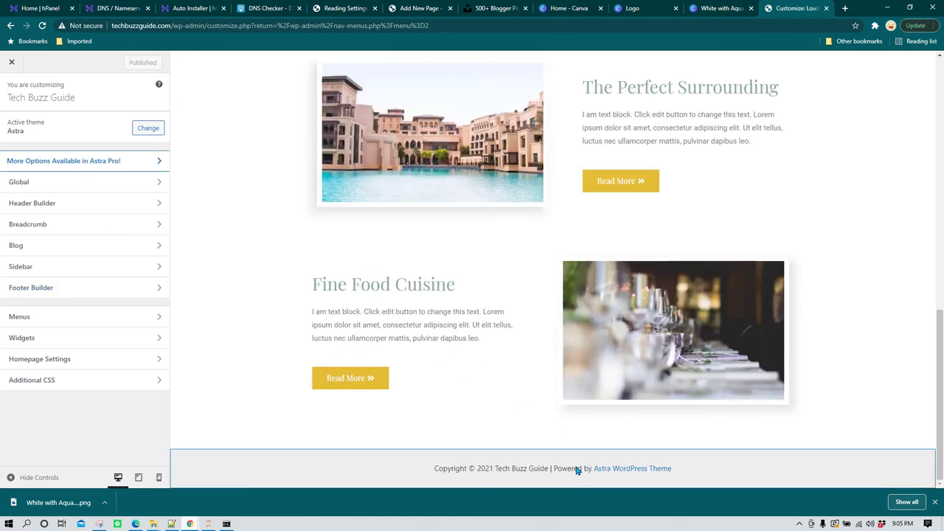
scroll(659, 381, "down", 10)
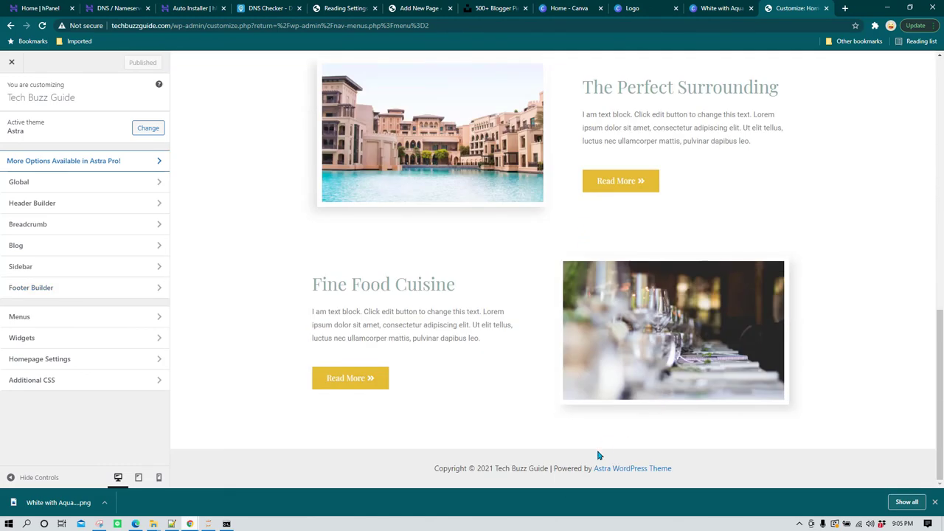
Step: Delete ' Powered by [theme_author]' from the footer copyright text and publish it
left_click(558, 473)
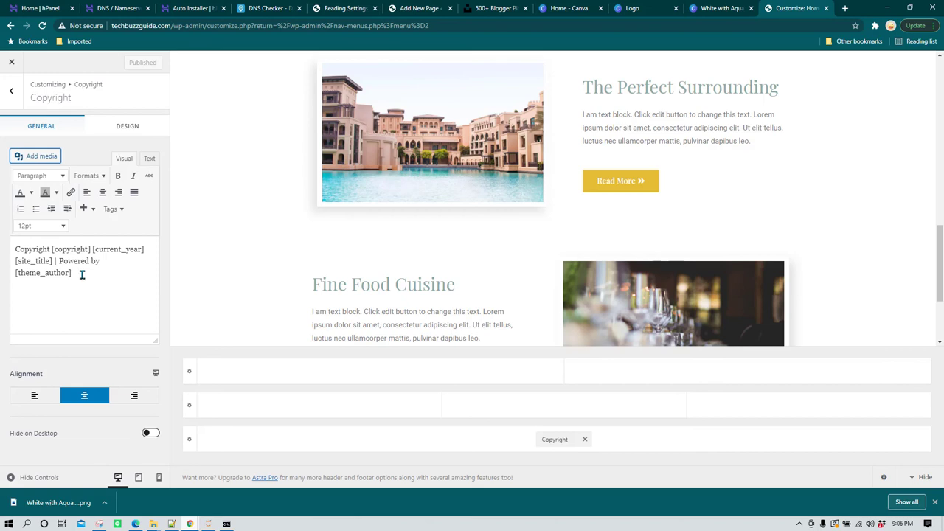
left_click_drag(82, 274, 15, 273)
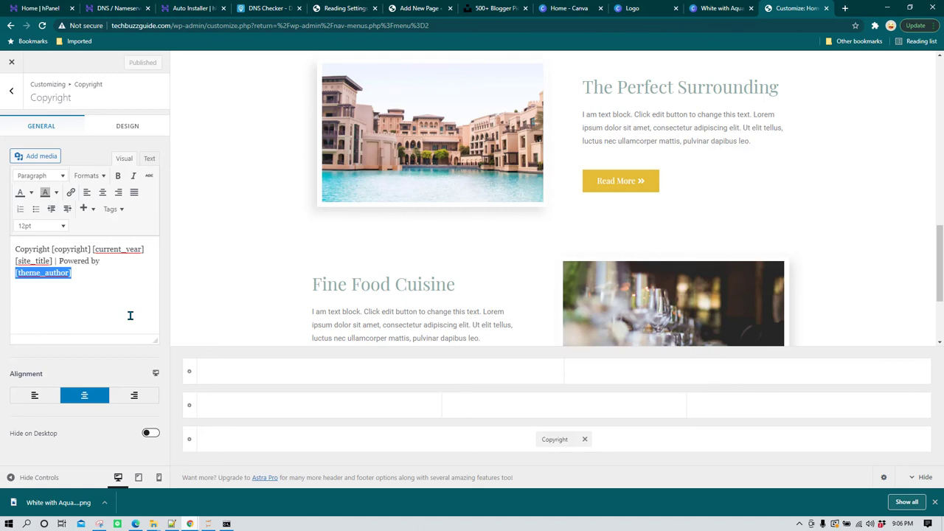
key("Left")
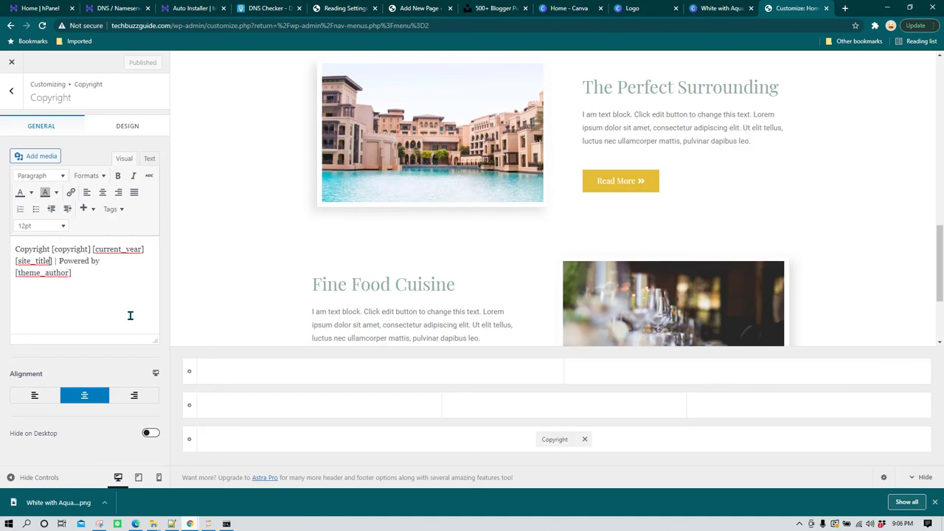
key("shift+End")
key("shift+Down")
key("BackSpace")
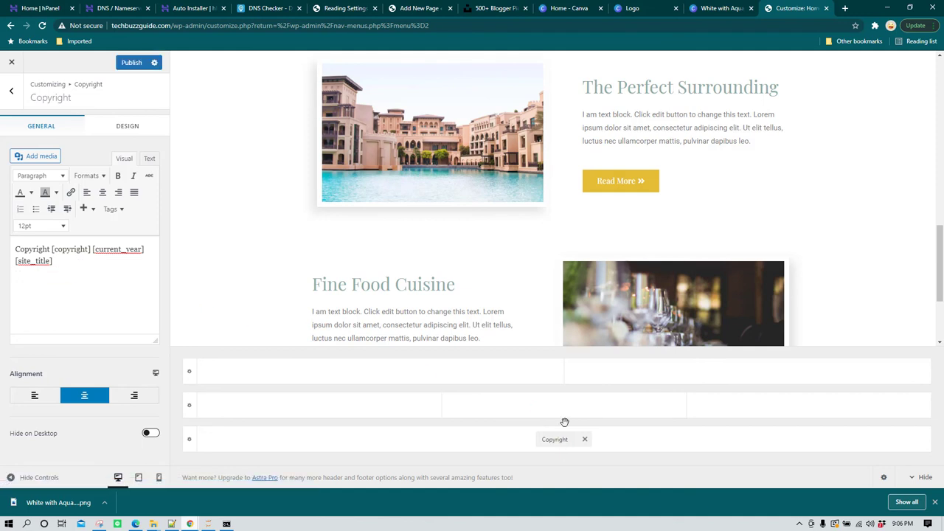
left_click(128, 63)
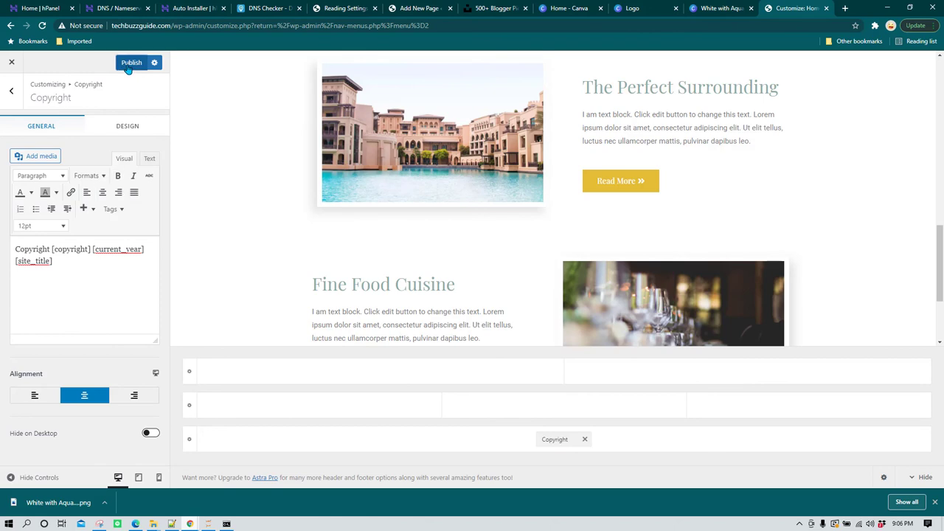
left_click(136, 523)
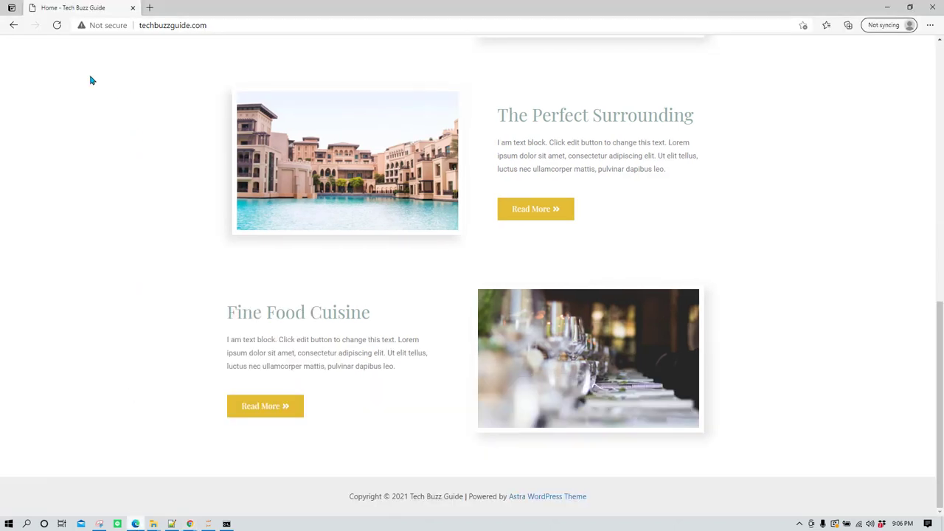
Step: Reload Edge to confirm the footer now reads only 'Copyright © 2021 Tech Buzz Guide'
left_click(57, 26)
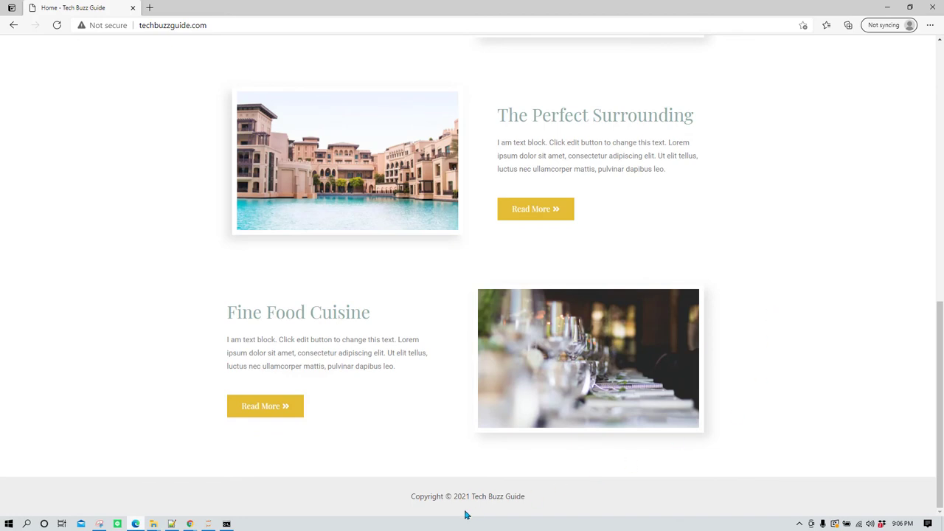
triple_click(465, 498)
left_click(573, 499)
Step: Back in the Customizer, centre-align the footer copyright text
left_click(189, 524)
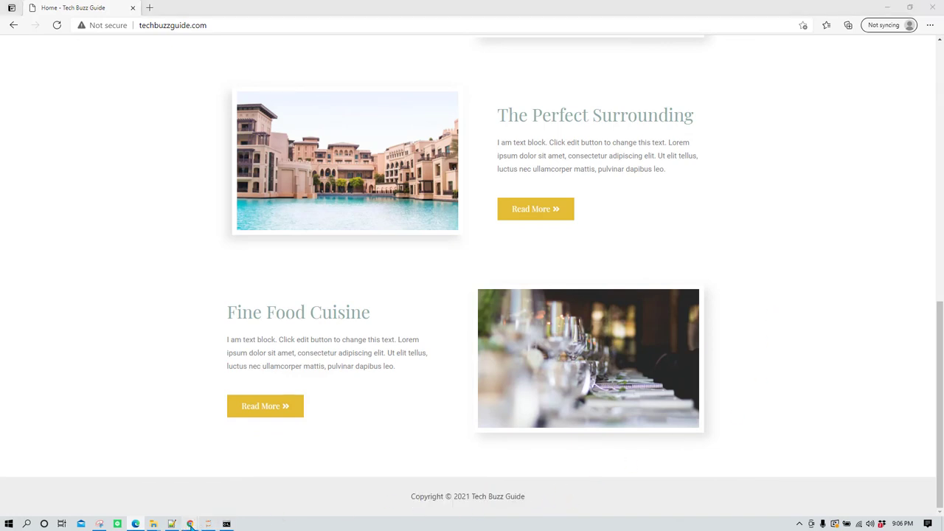
left_click(140, 487)
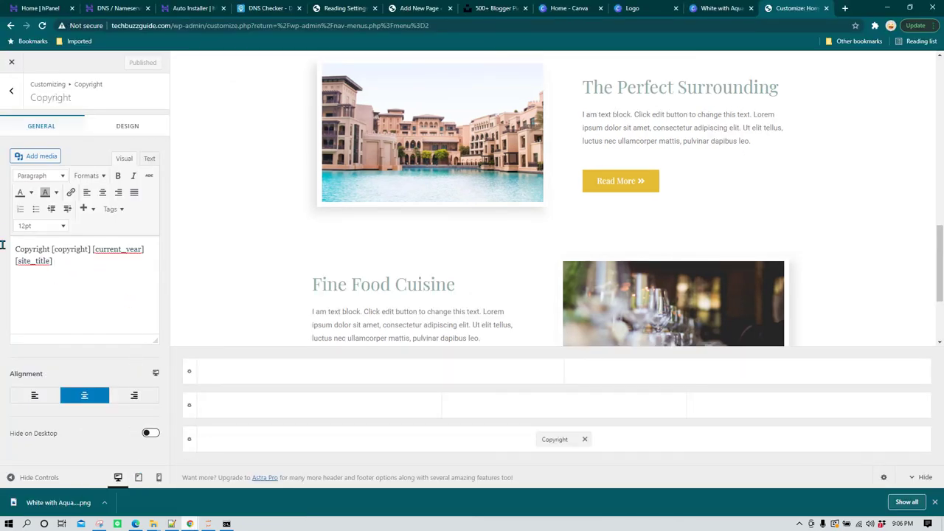
left_click(103, 192)
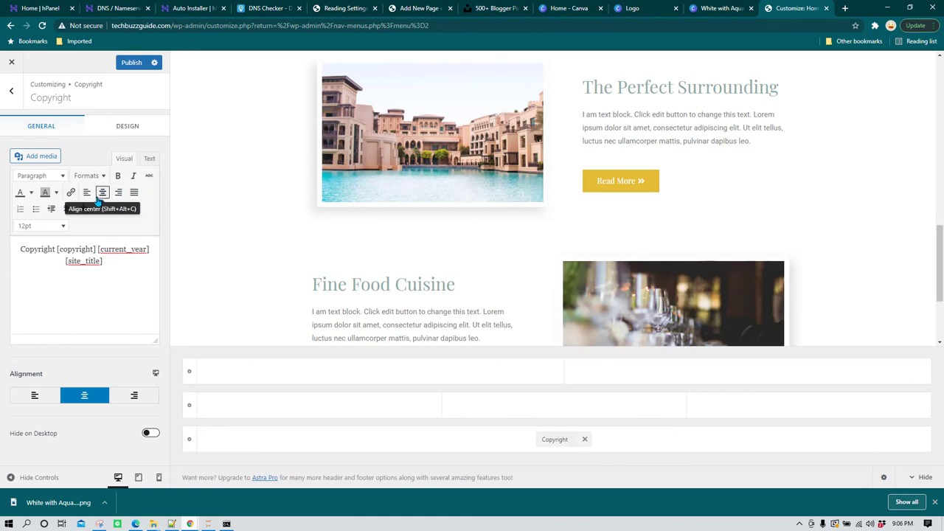
Step: Publish the centred copyright and bring the live Tech Buzz Guide site forward in Edge
left_click(132, 63)
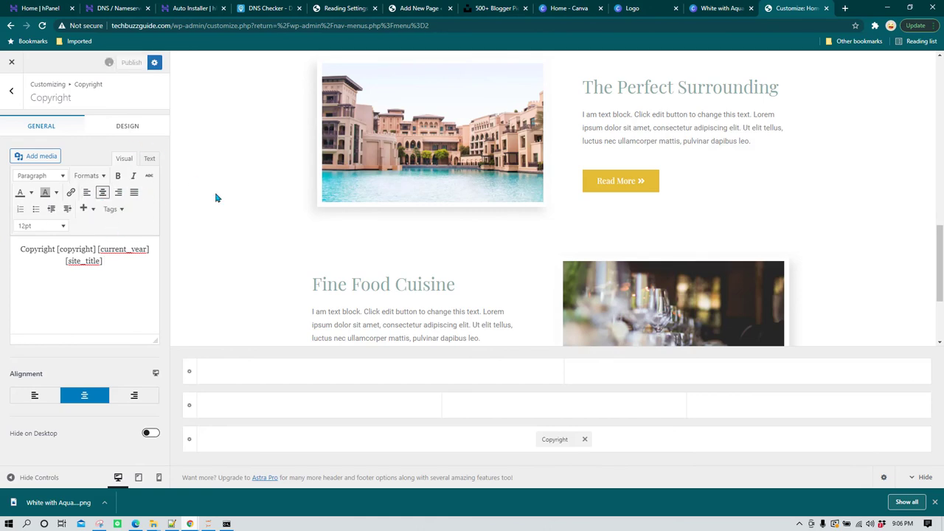
scroll(451, 299, "up", 15)
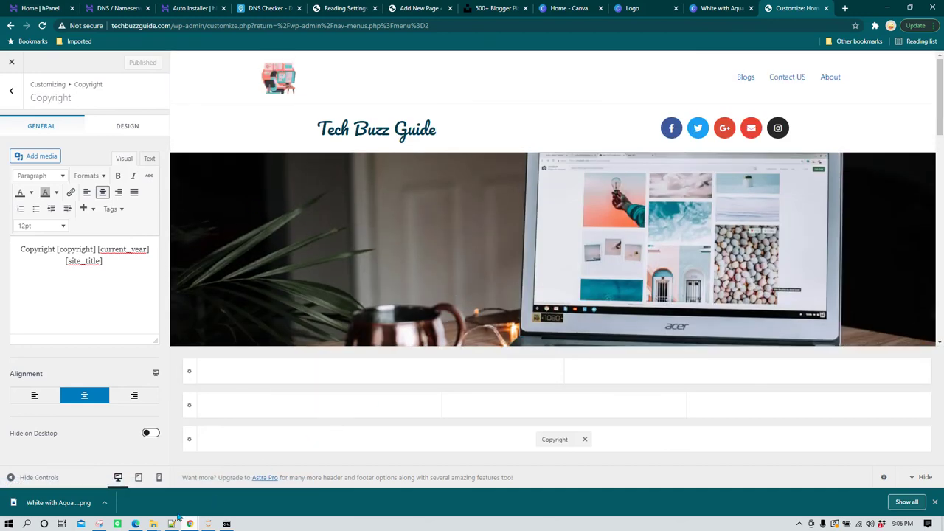
left_click(135, 524)
scroll(635, 229, "up", 10)
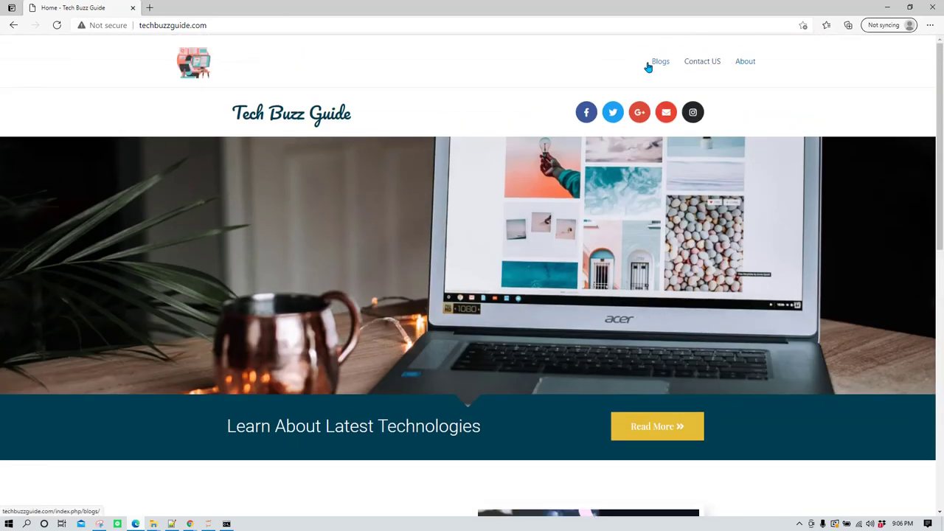
Step: Visit the live Blogs and Contact US pages, then minimize Edge
left_click(659, 64)
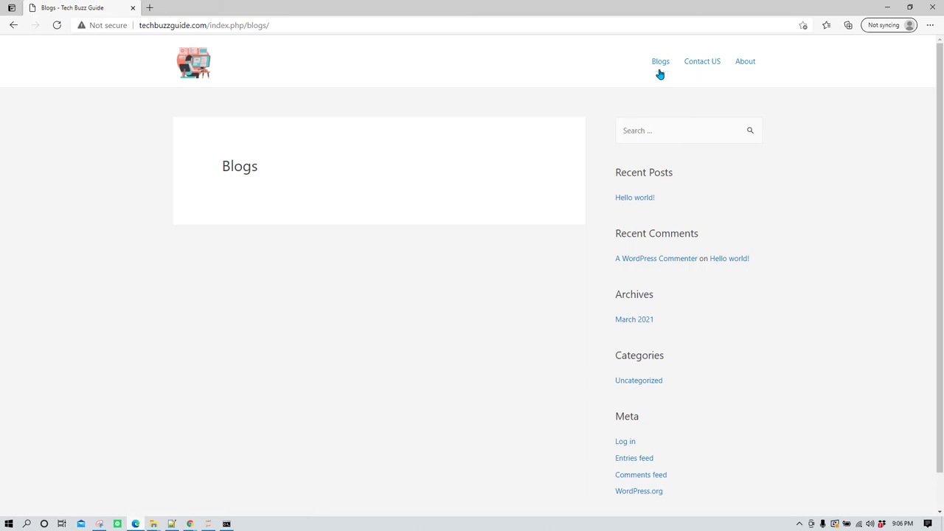
scroll(420, 394, "down", 1)
scroll(421, 387, "up", 1)
left_click(705, 65)
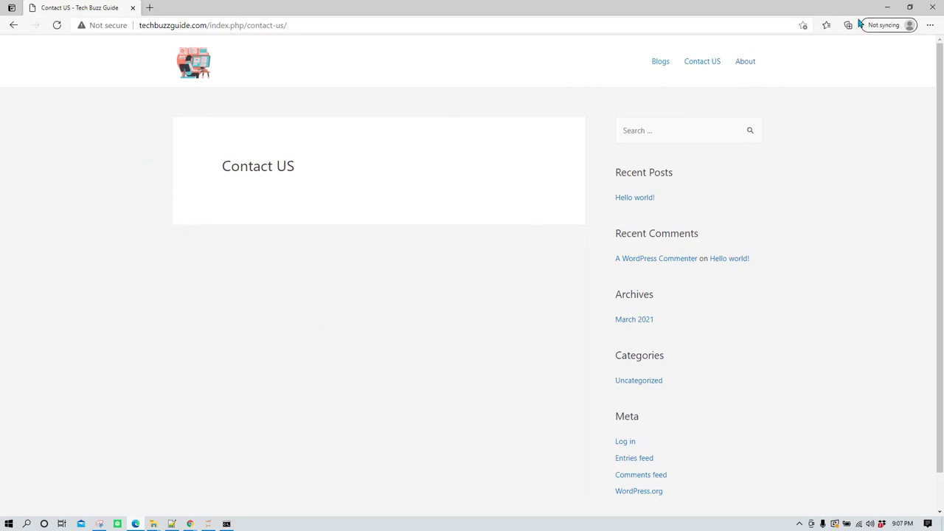
left_click(886, 6)
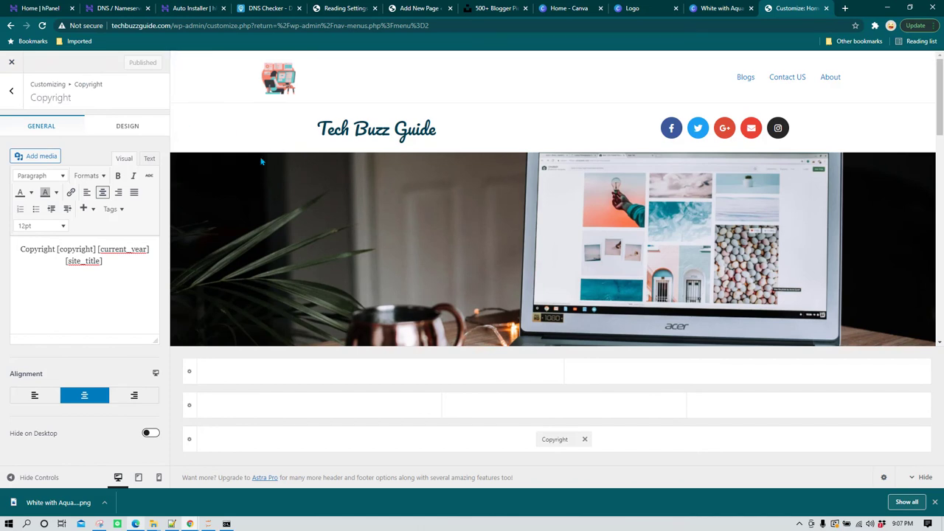
Step: Close the Customizer and open the Contact US page for editing from the Pages list
left_click(12, 63)
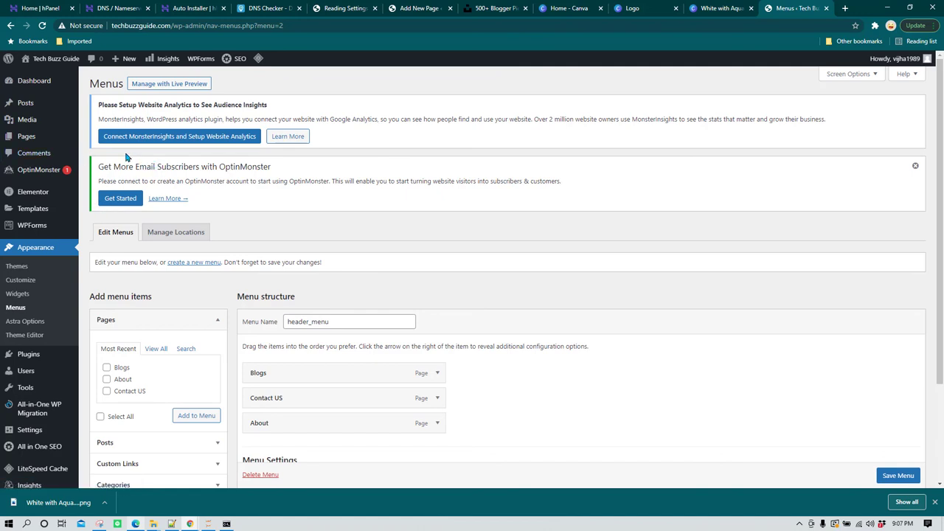
left_click(31, 138)
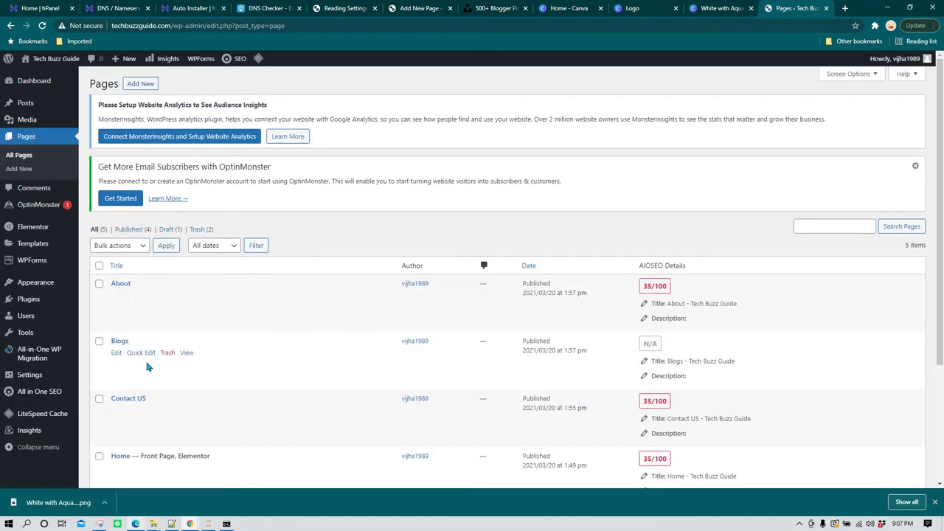
scroll(161, 362, "down", 1)
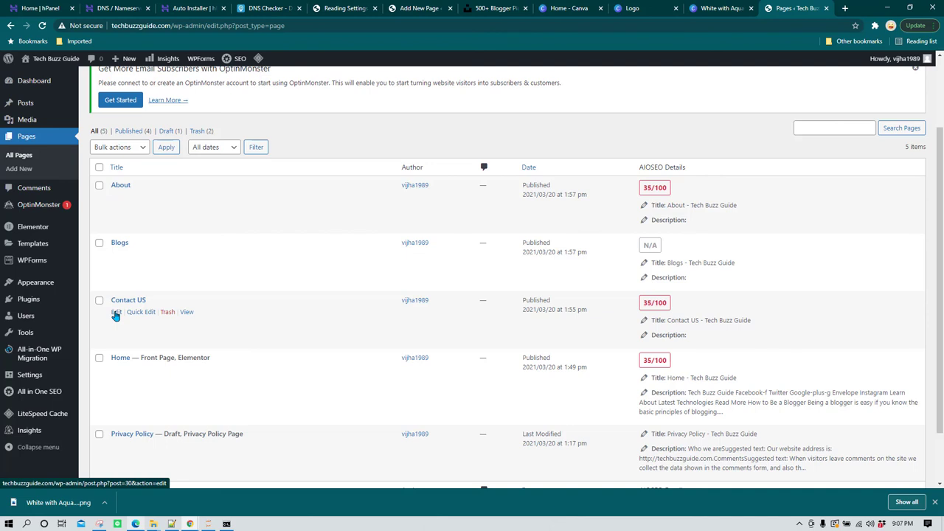
left_click(116, 313)
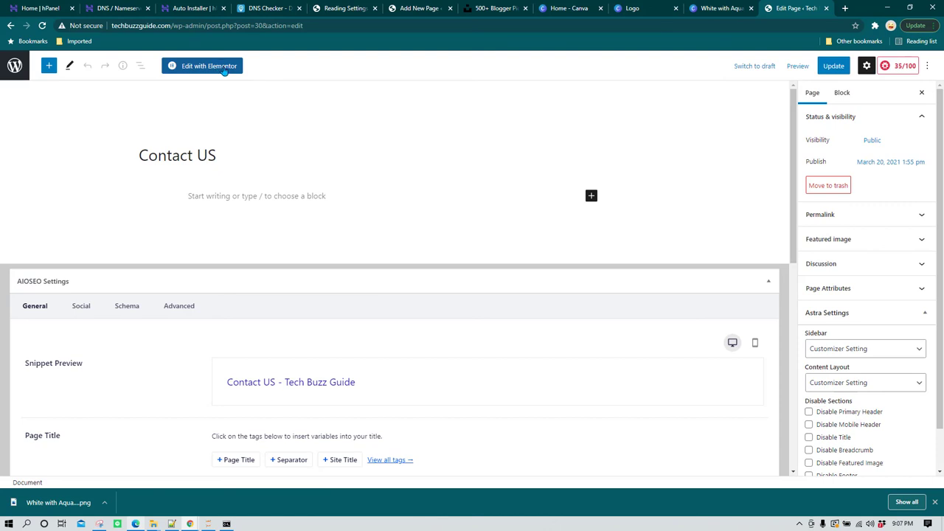
Step: Open Contact US in Elementor and bring up the template Library on its Pages tab
left_click(224, 68)
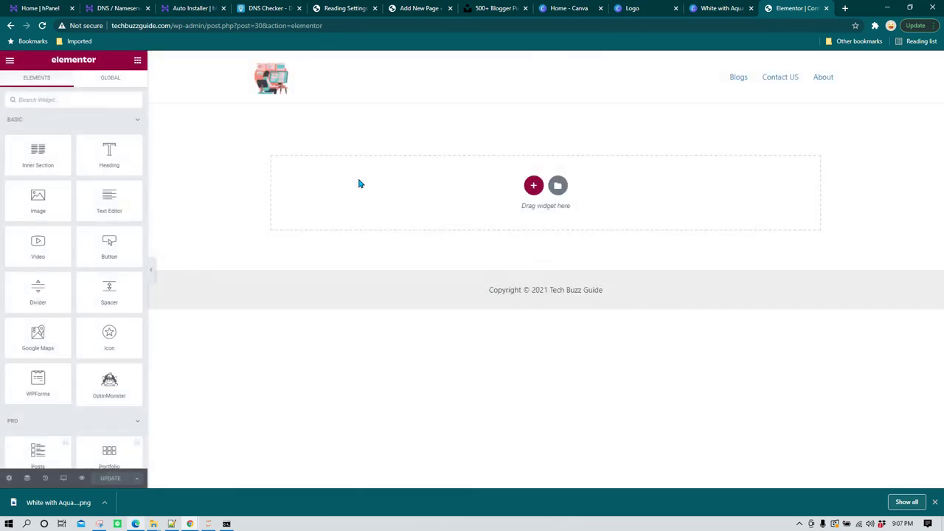
left_click(558, 187)
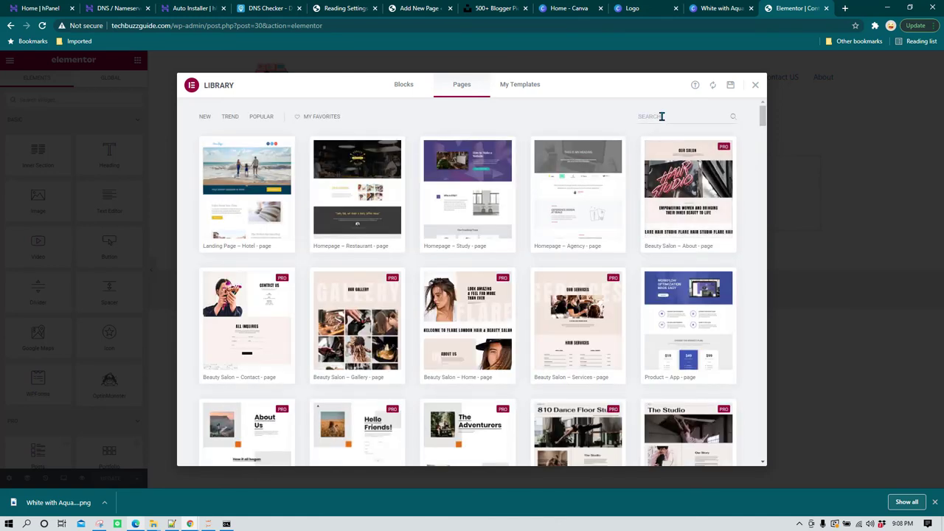
Step: Search templates for 'contact' and insert Contact – Delivery Company, importing its document settings
left_click(662, 116)
type("contact")
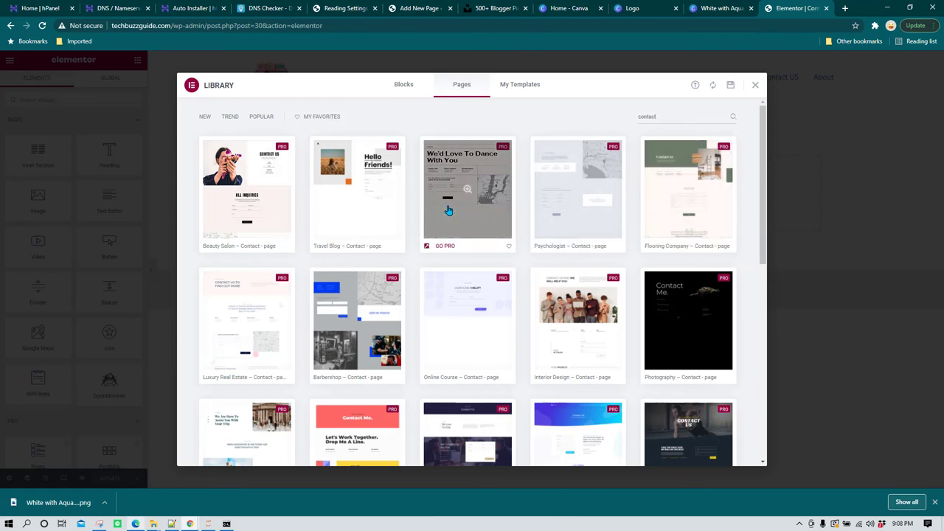
scroll(415, 352, "down", 2)
scroll(626, 273, "down", 1)
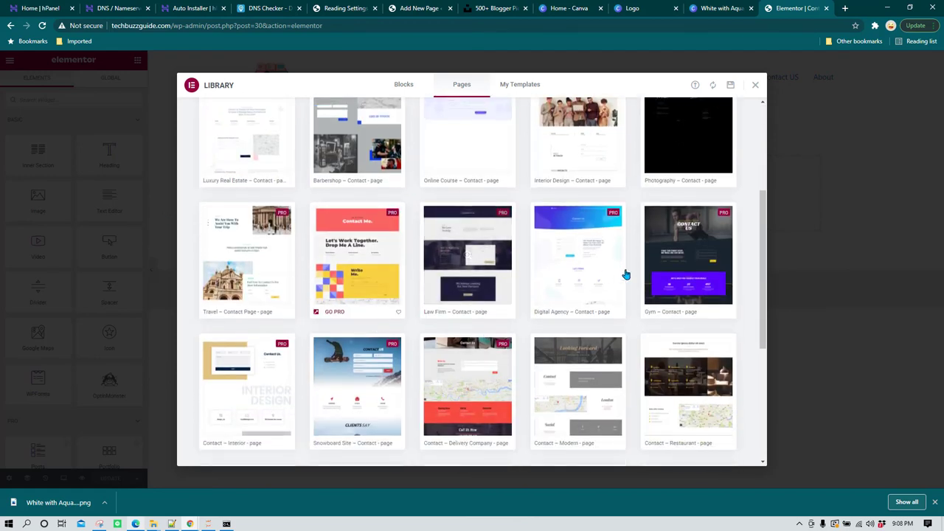
scroll(625, 272, "up", 3)
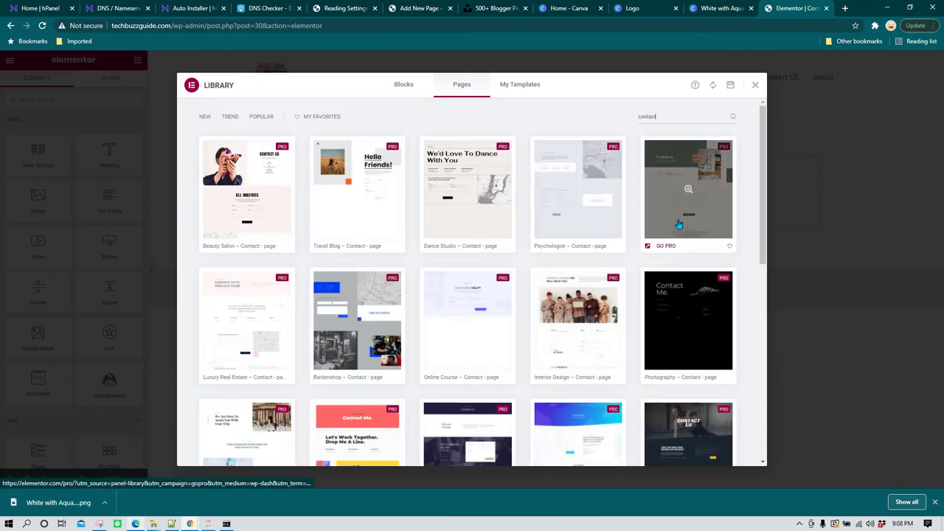
scroll(546, 341, "down", 5)
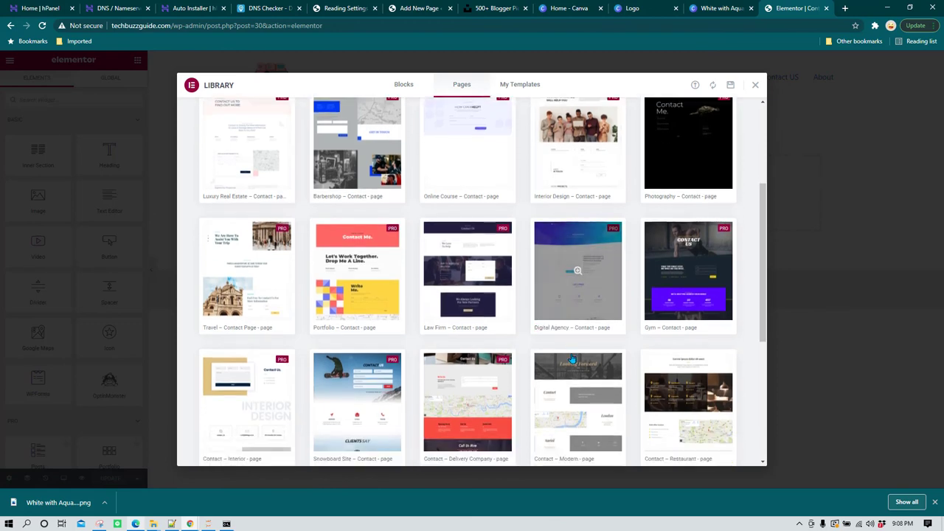
scroll(566, 372, "down", 2)
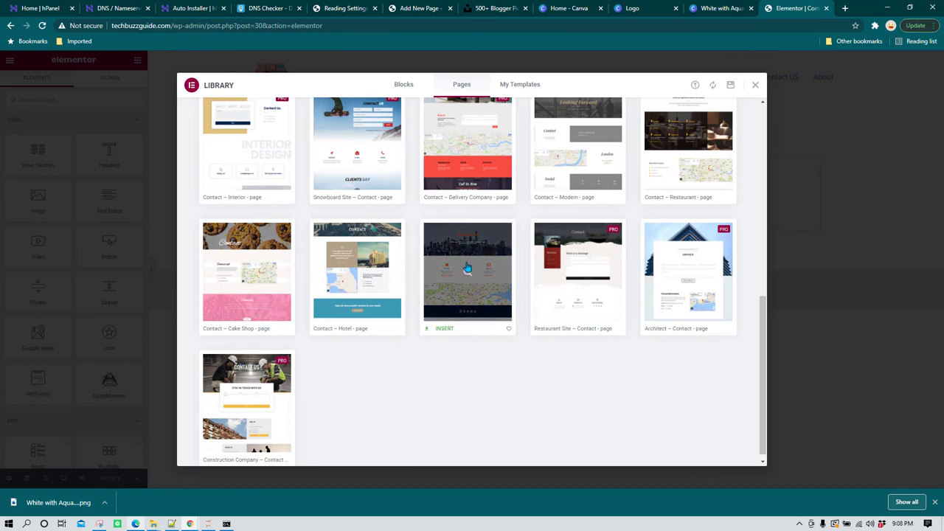
left_click(446, 329)
left_click(515, 306)
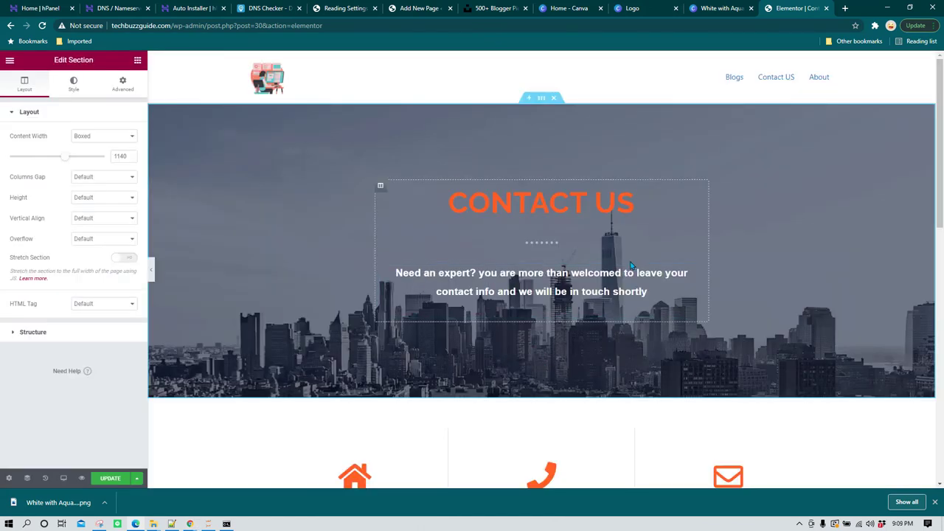
Step: Scroll through the inserted contact layout and view the hero section's background Style settings
scroll(635, 279, "down", 1)
scroll(635, 278, "down", 9)
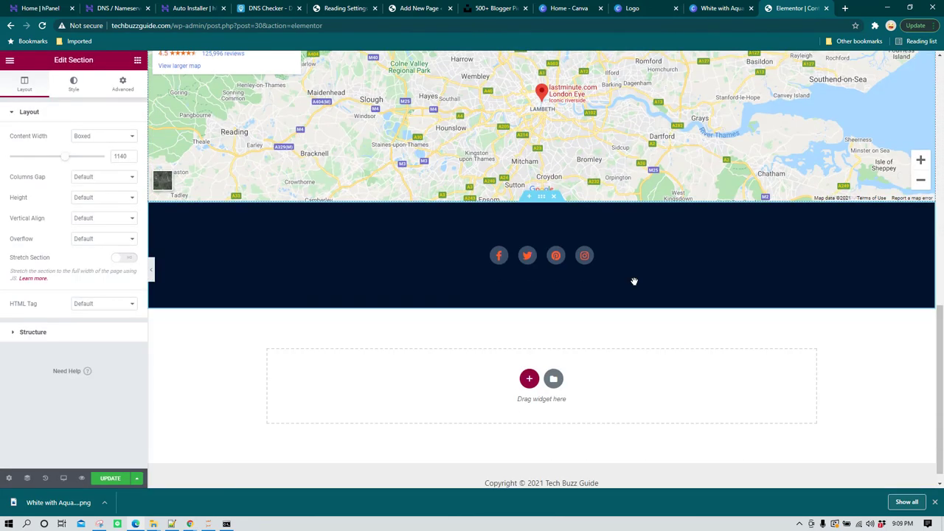
scroll(513, 318, "up", 10)
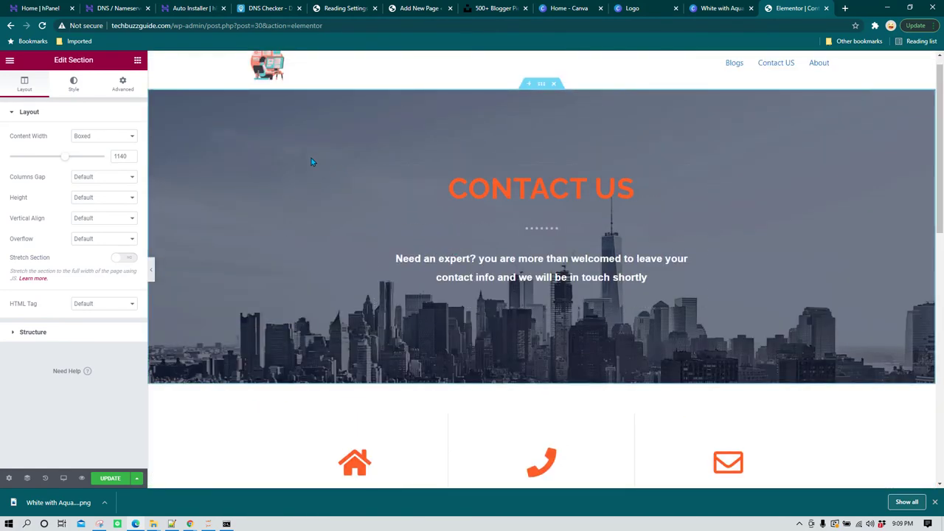
right_click(281, 120)
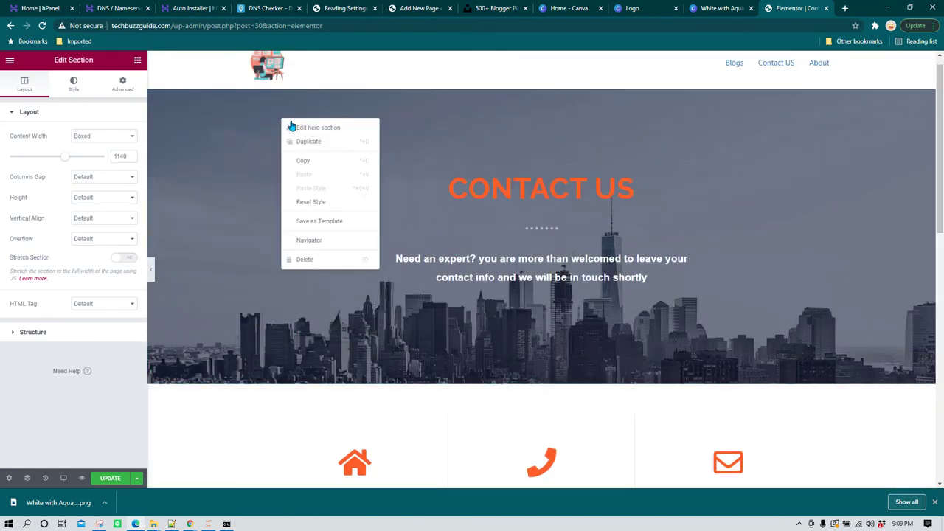
left_click(338, 128)
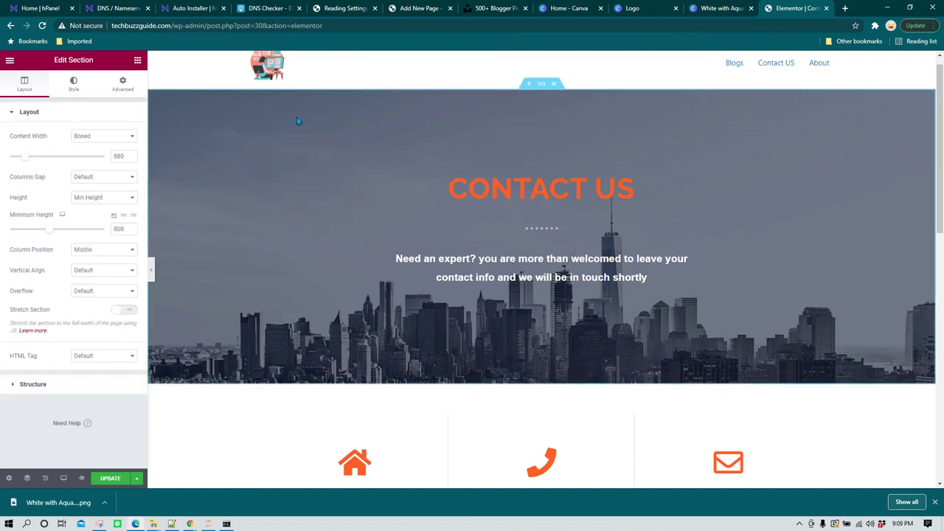
left_click(74, 84)
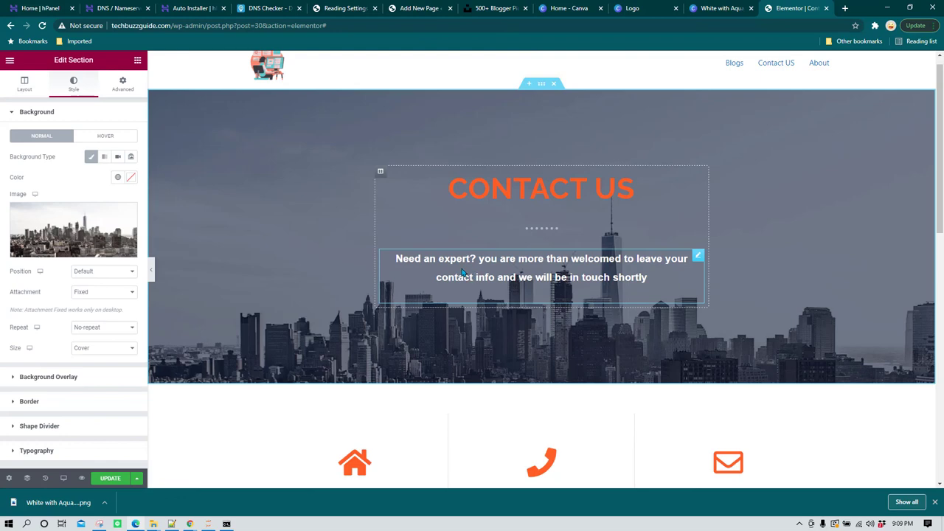
Step: Select the hero subtitle text, dismiss the downloads notice, then go Back out of Elementor
left_click(416, 268)
triple_click(402, 258)
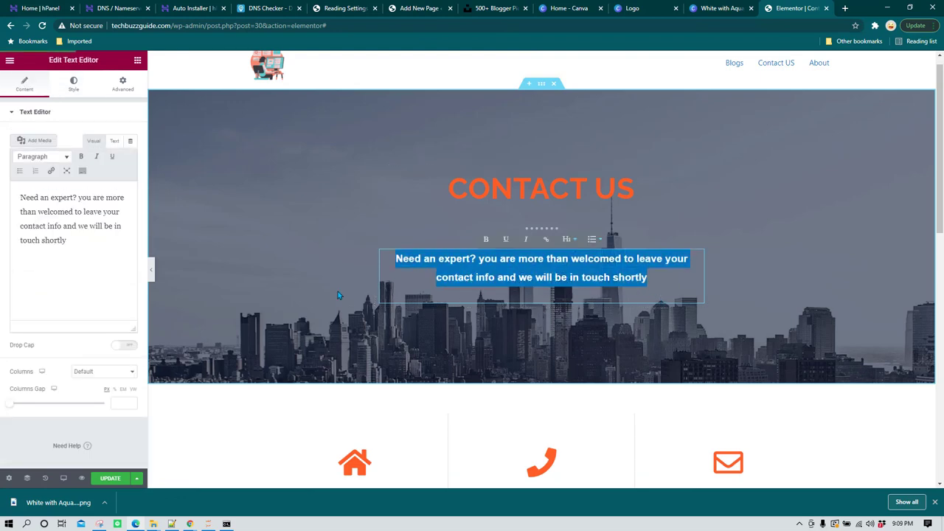
scroll(334, 291, "down", 4)
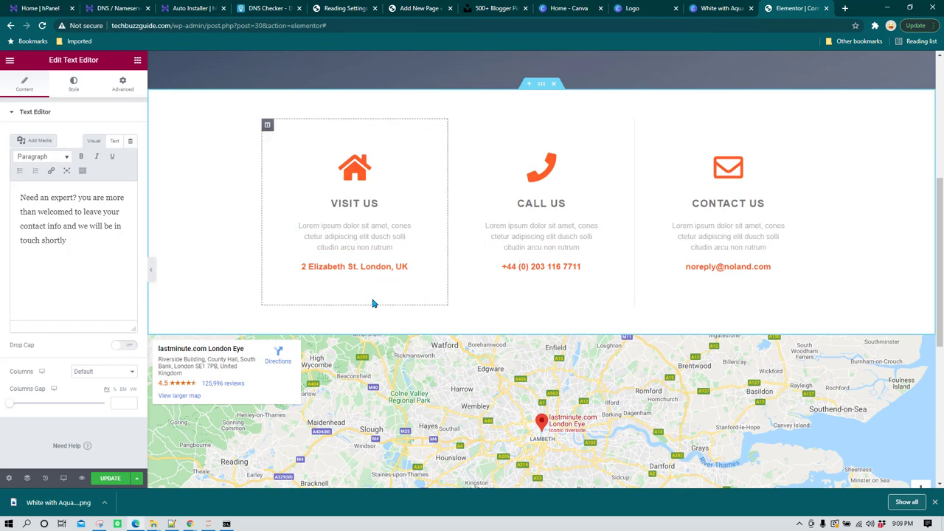
left_click(935, 502)
left_click(519, 292)
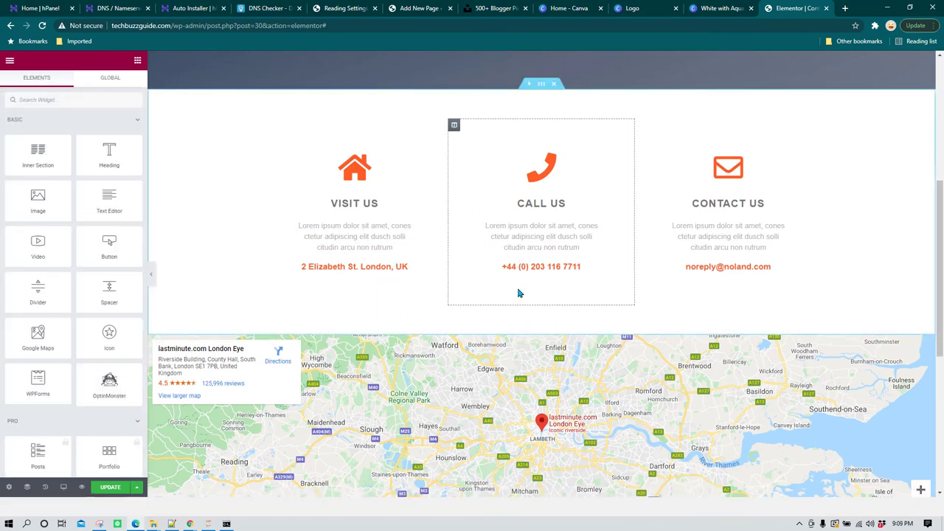
scroll(519, 293, "down", 3)
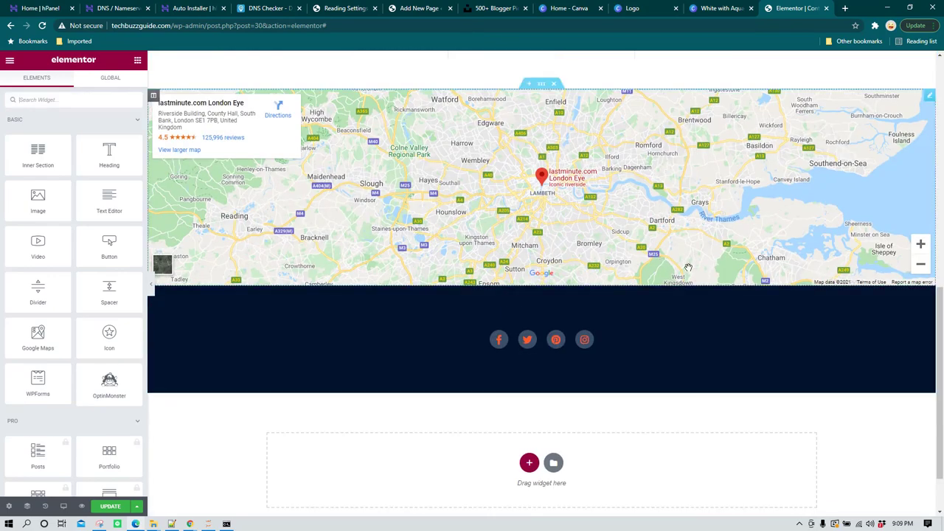
scroll(623, 335, "up", 3)
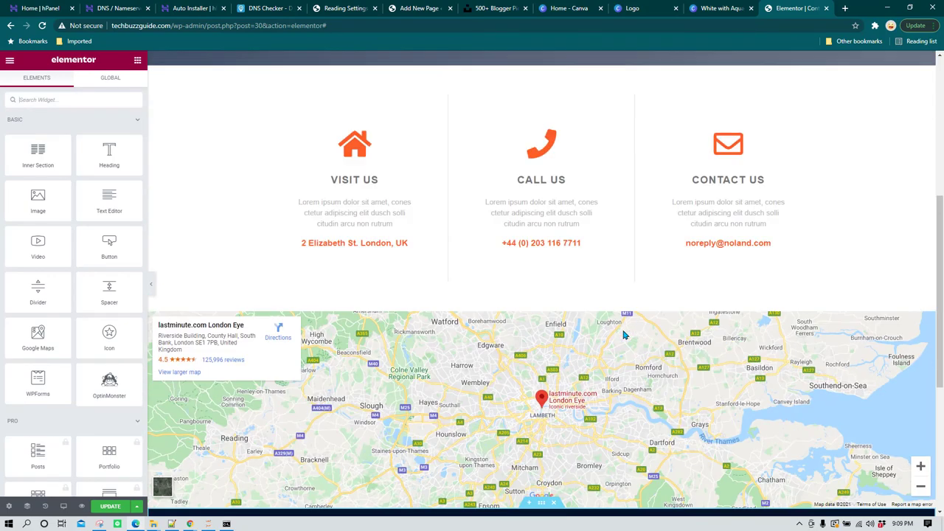
scroll(624, 335, "up", 5)
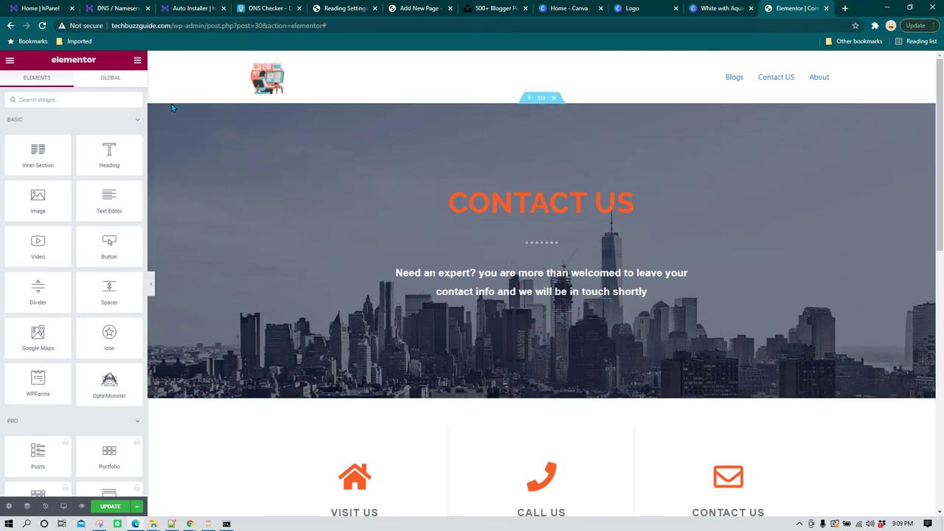
left_click(10, 26)
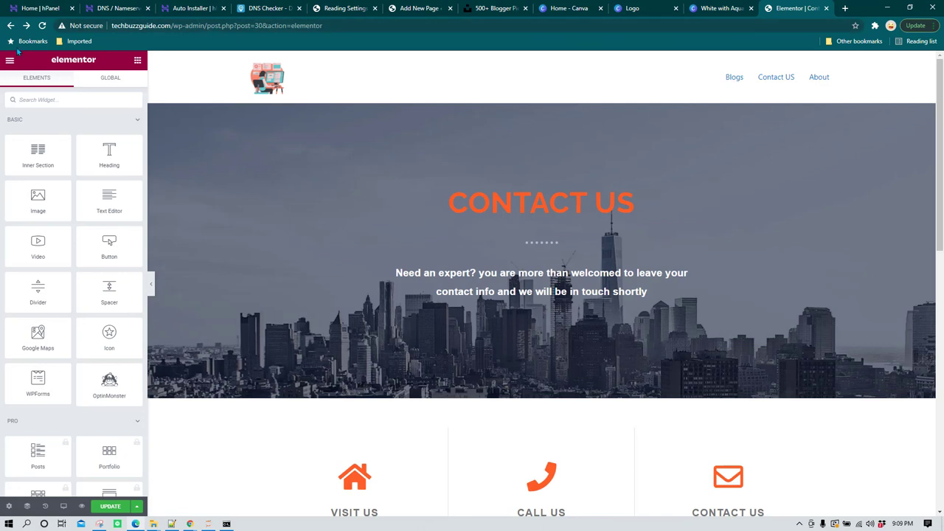
left_click(11, 27)
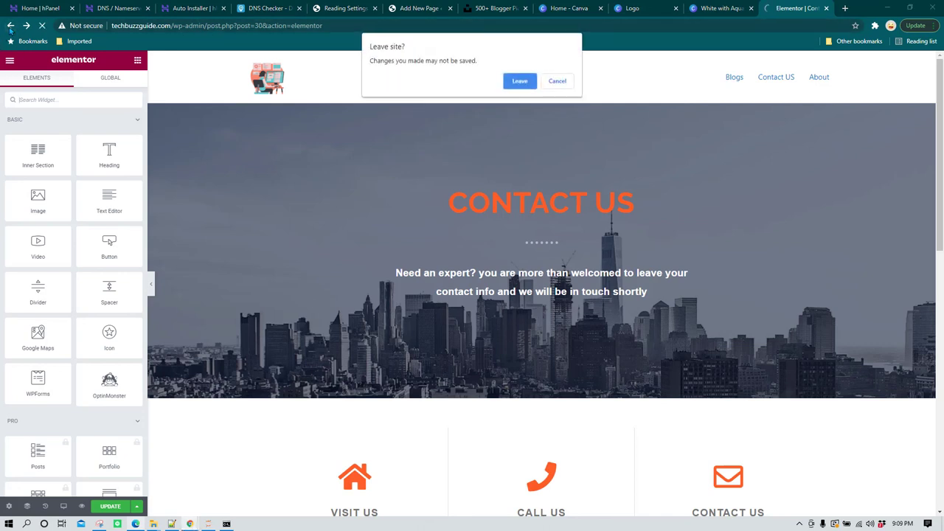
Step: Leave without saving, check the live Contact US page in Edge, then return to Chrome
left_click(519, 81)
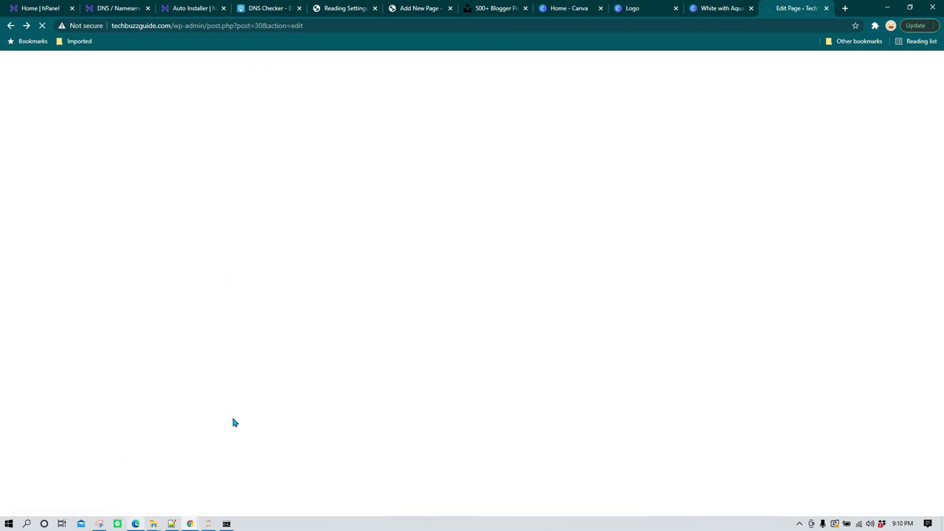
left_click(136, 524)
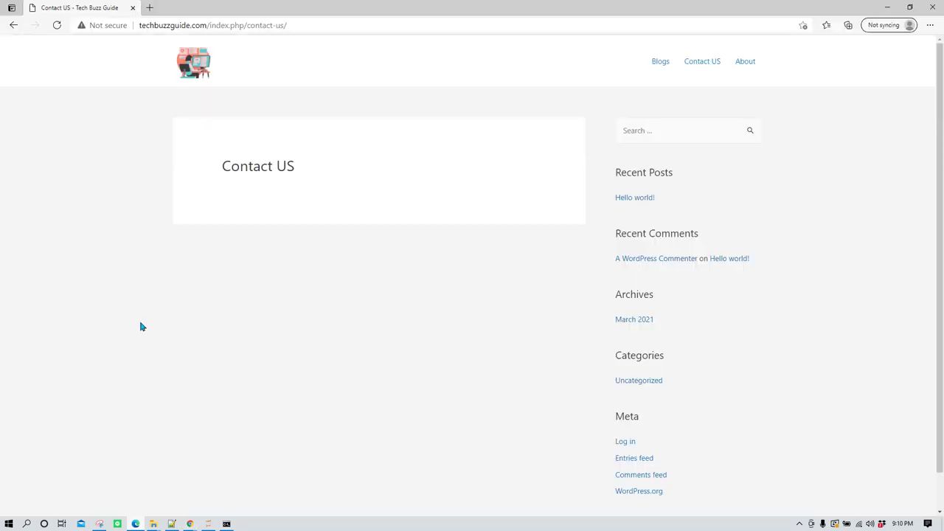
left_click(703, 63)
left_click(888, 7)
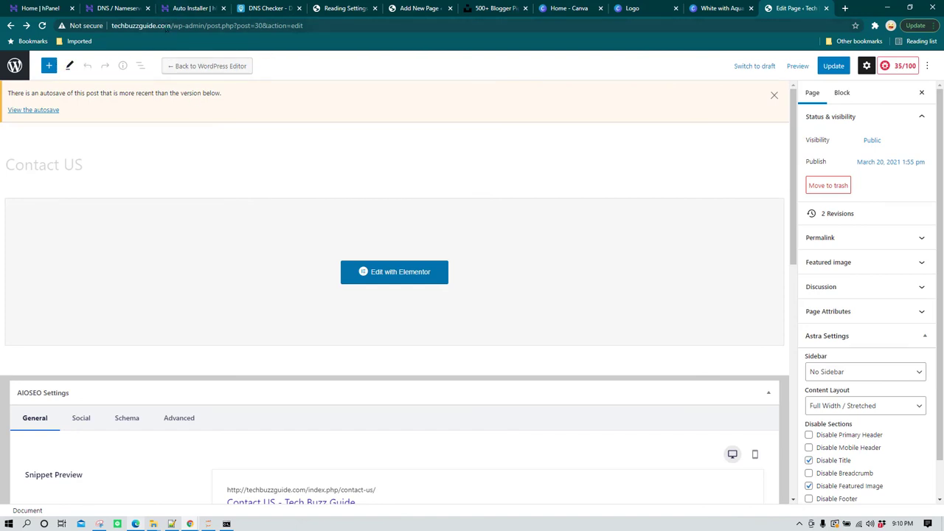
Step: Exit the block editor through the WordPress logo to the Pages list
left_click(15, 66)
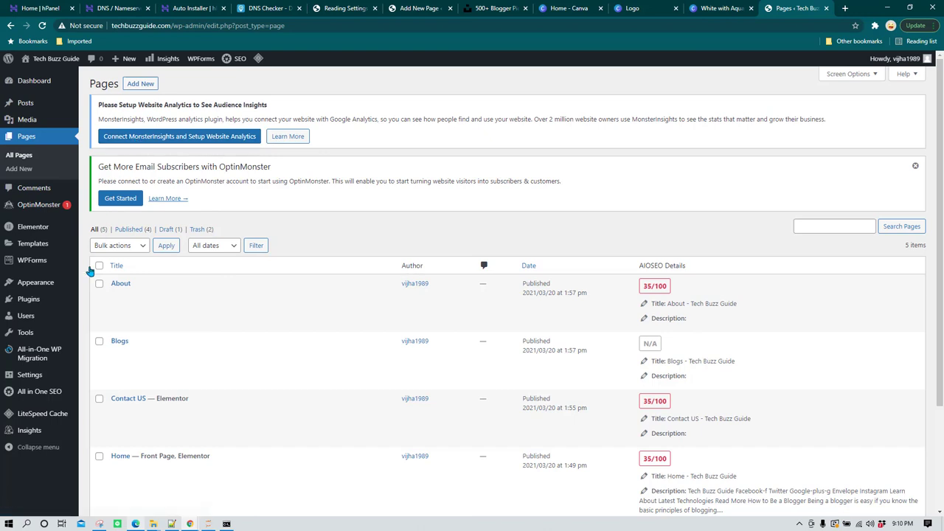
Step: Search Add New plugins for 'ultimate member' and install Ultimate Member – User Profile, User Registration
mouse_move(36, 301)
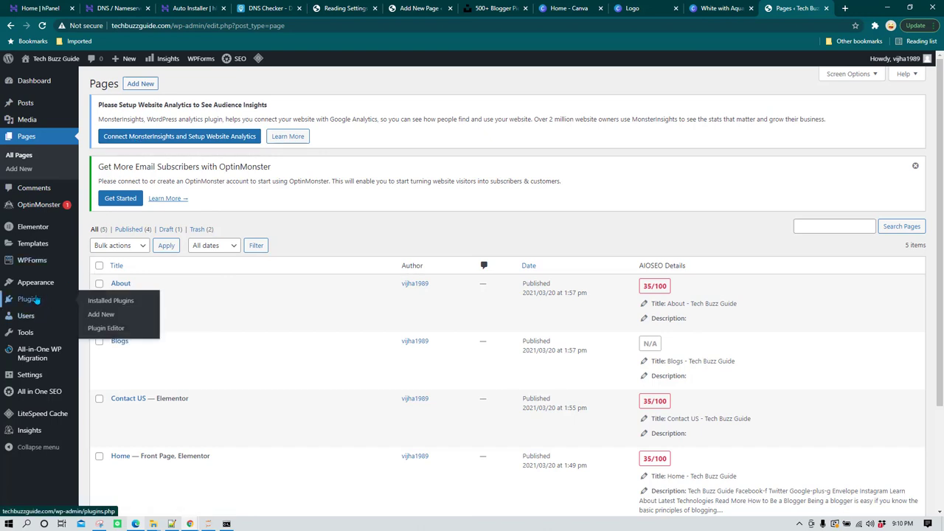
left_click(102, 314)
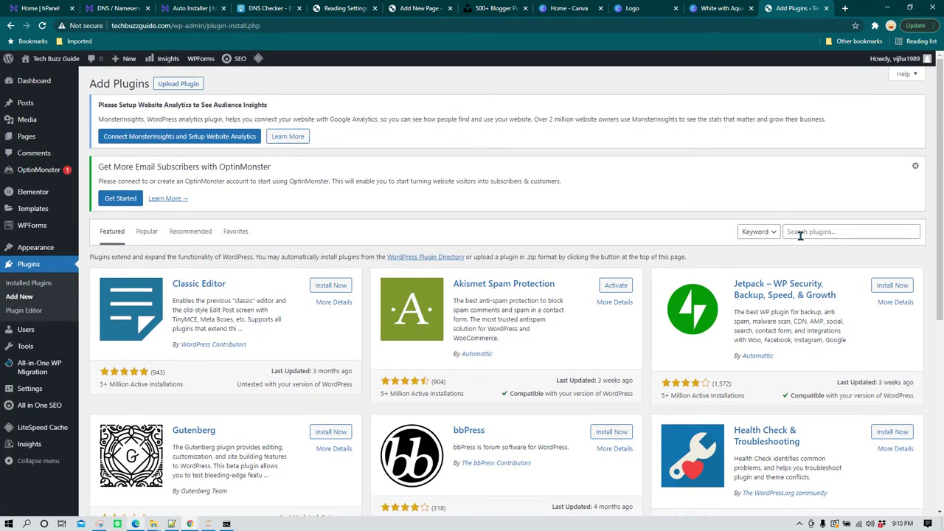
left_click(803, 234)
type("ultimate member")
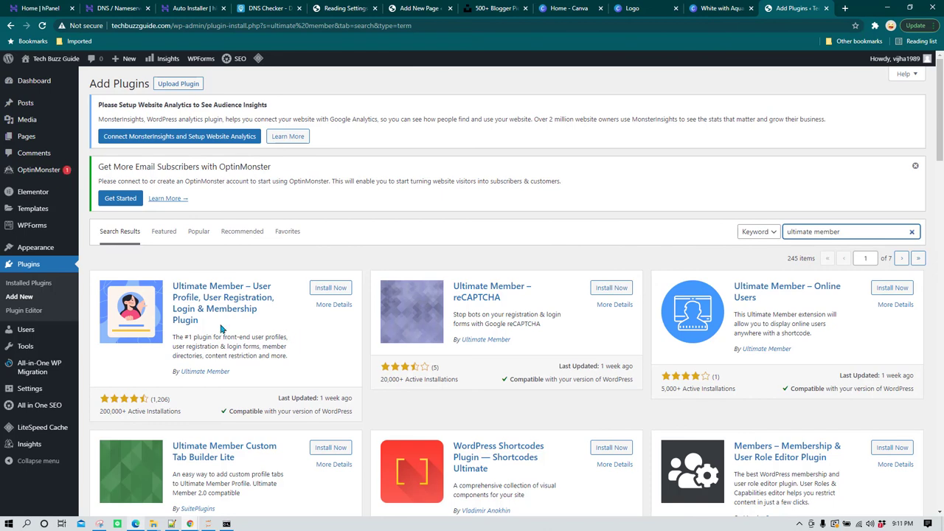
left_click(108, 415)
left_click_drag(108, 415, 128, 413)
left_click(128, 413)
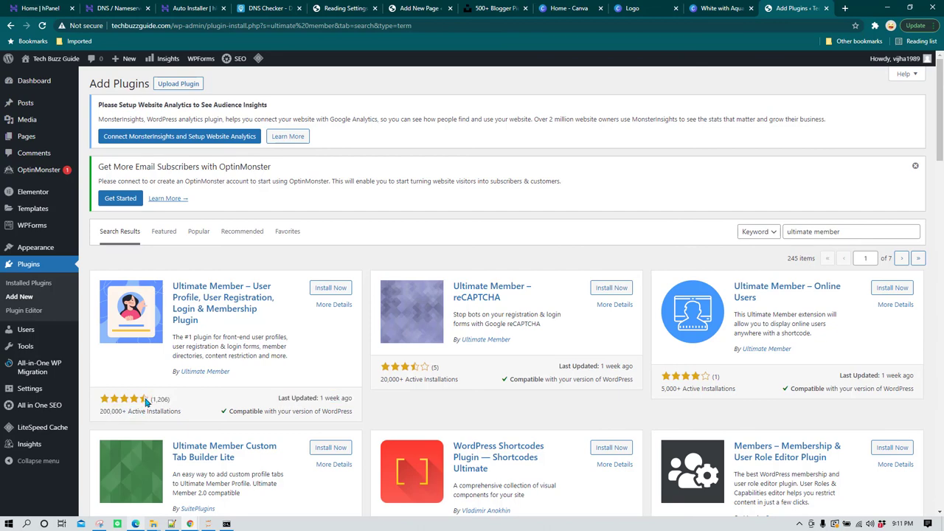
scroll(147, 398, "down", 1)
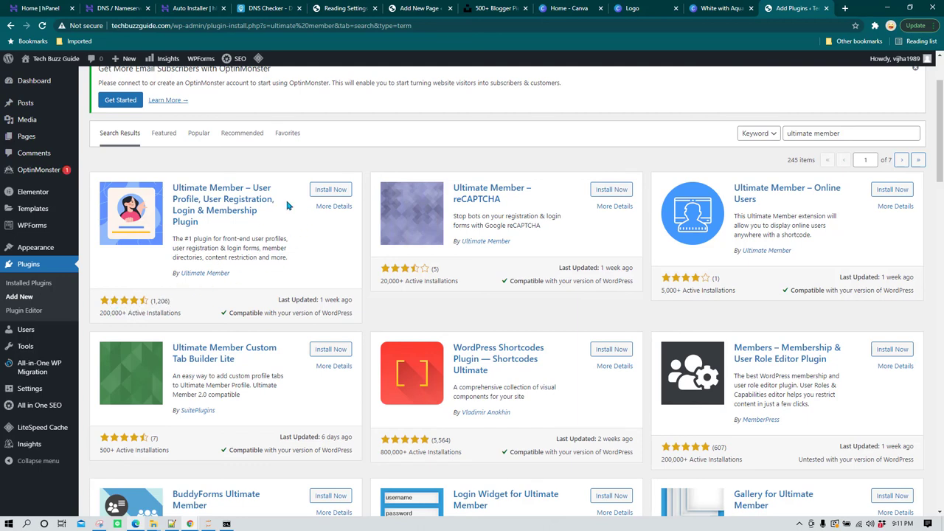
left_click(333, 189)
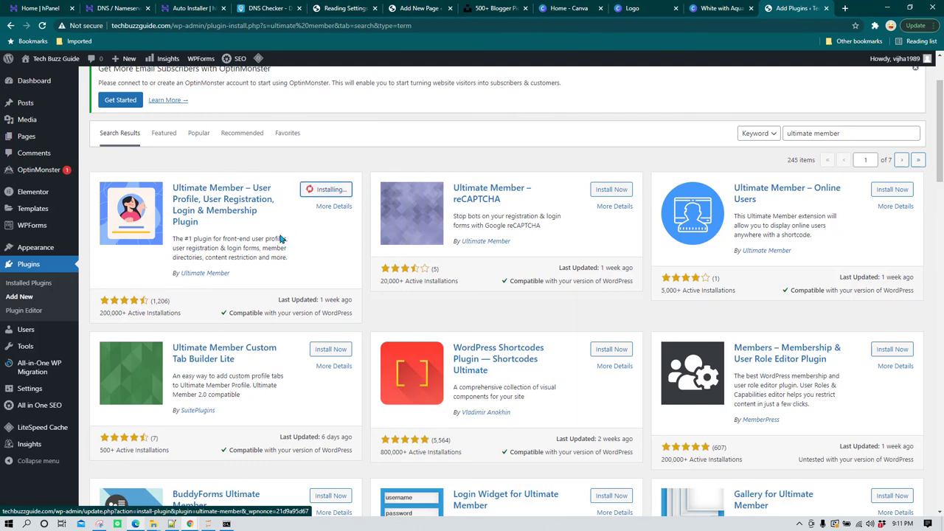